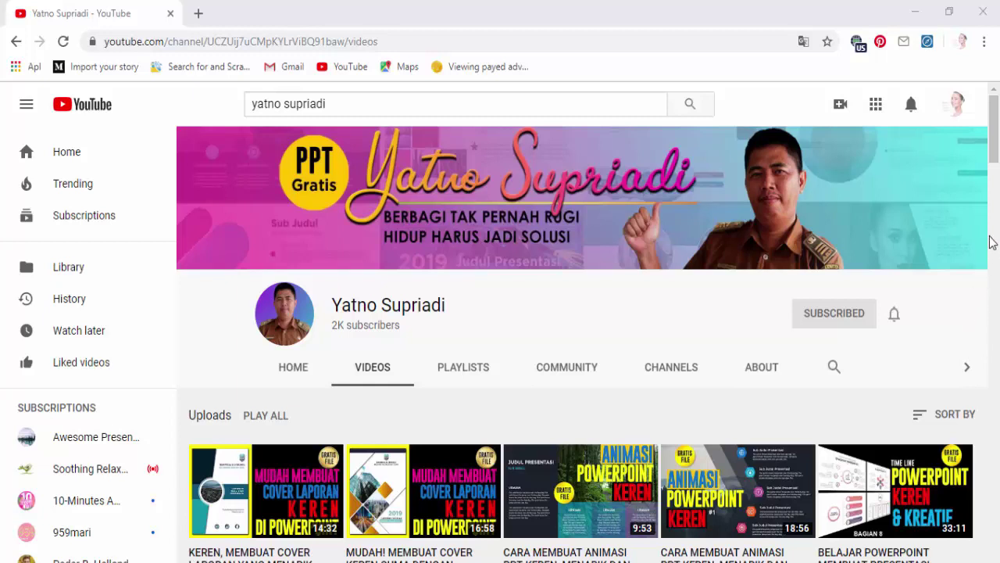
Scroll through the YouTube channel's uploaded videos on its Videos page
left_click_drag(997, 147, 997, 162)
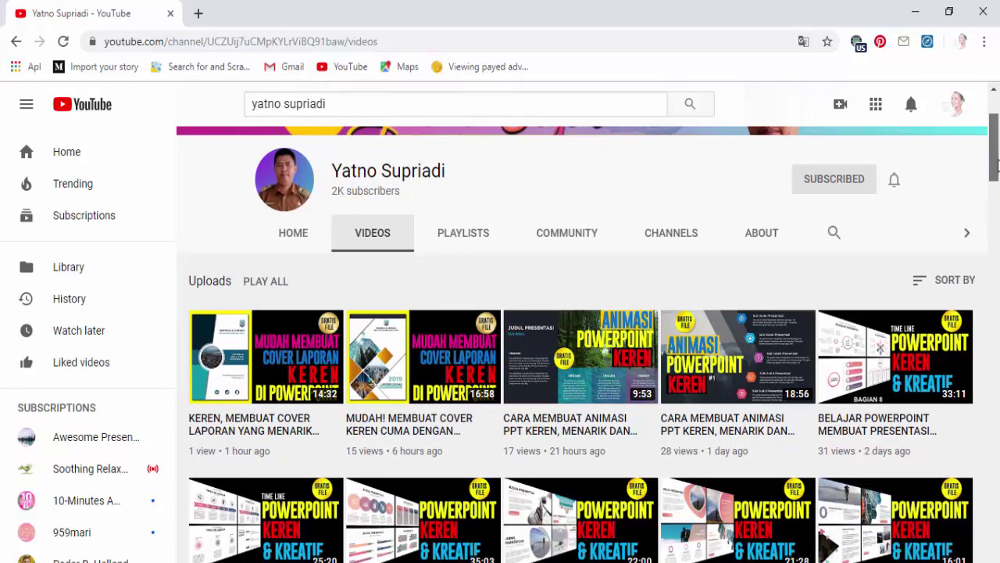
mouse_move(997, 163)
left_mouse_down()
mouse_move(995, 367)
mouse_move(986, 181)
left_mouse_up()
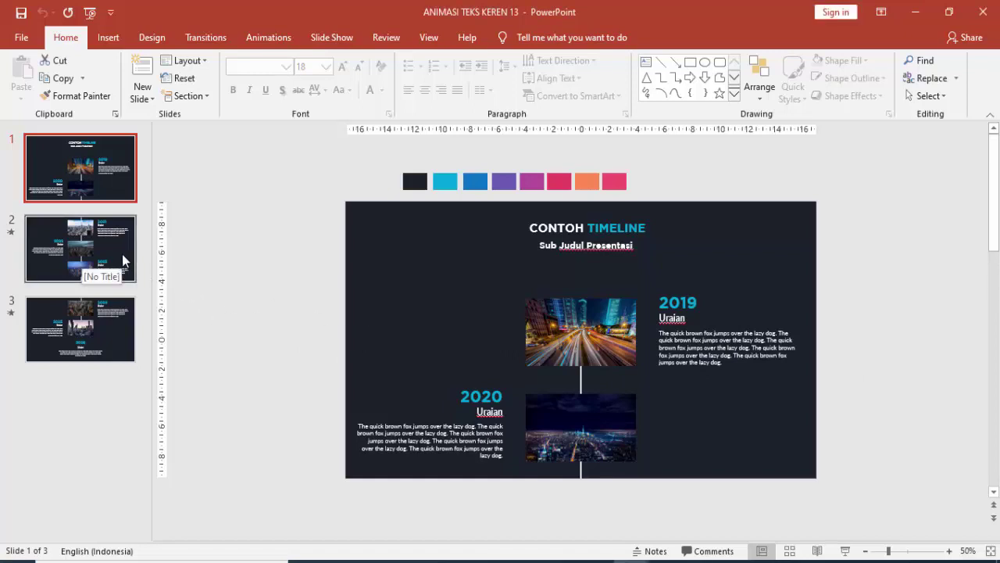
Preview the third, second and first timeline slides of the example presentation
left_click(122, 309)
key("Up")
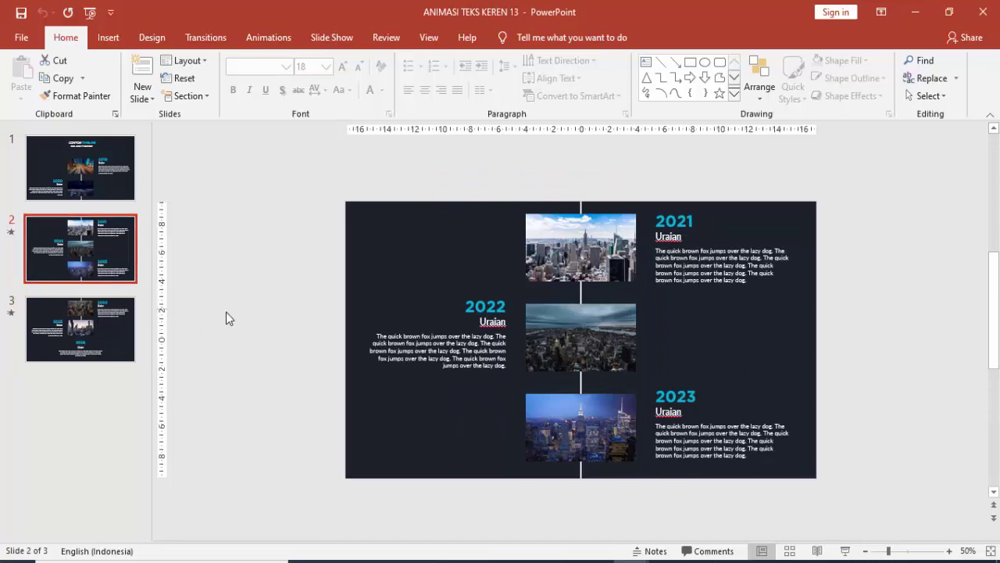
left_click(125, 194)
Marquee-select and deselect the colour swatches, then close the example presentation
left_click(368, 172)
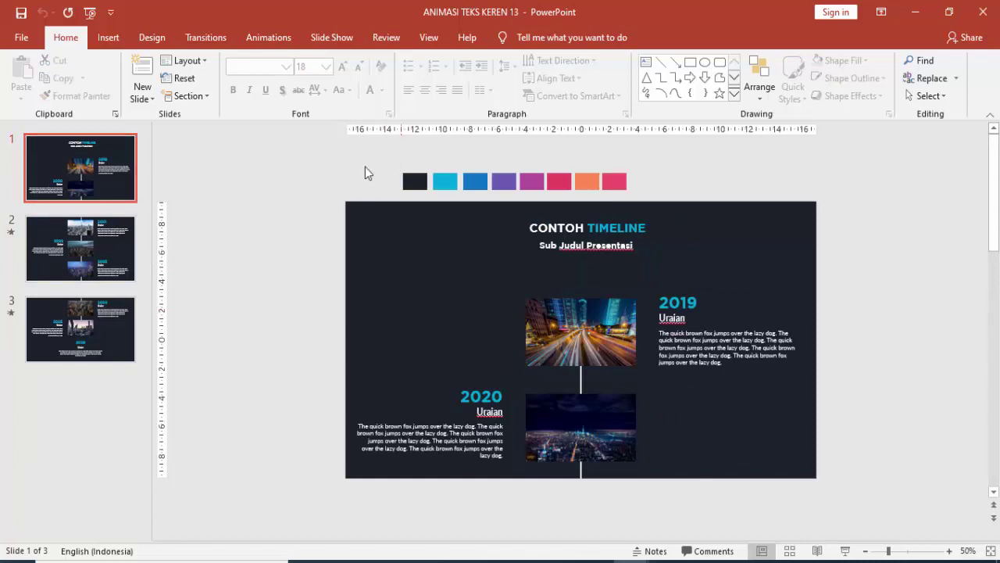
left_click_drag(375, 161, 648, 195)
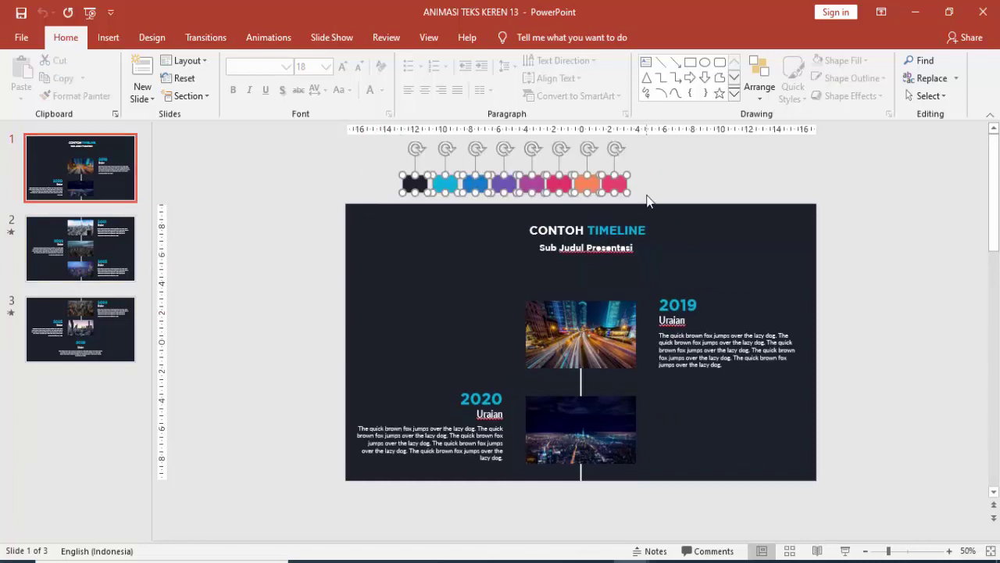
left_click(659, 198)
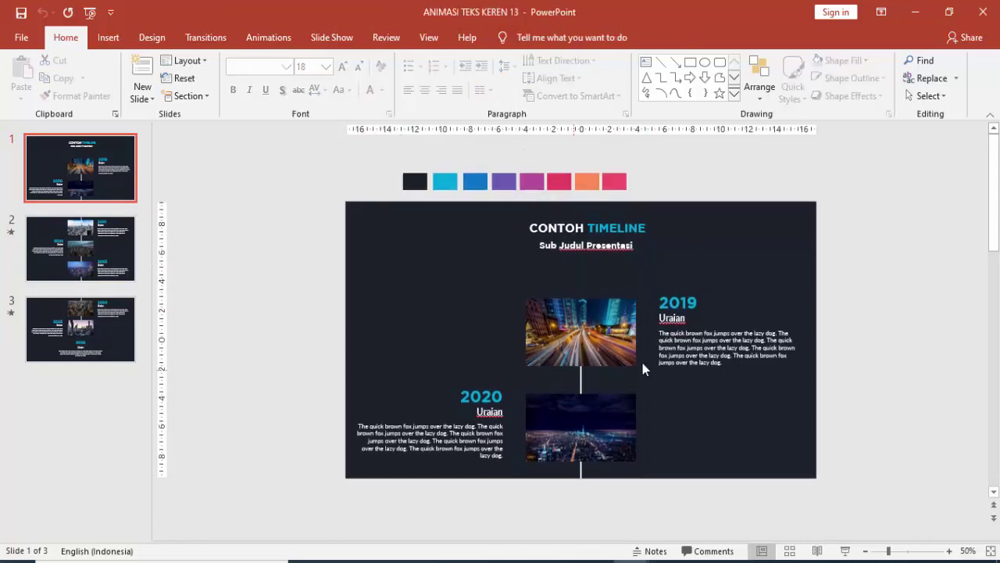
left_click(983, 12)
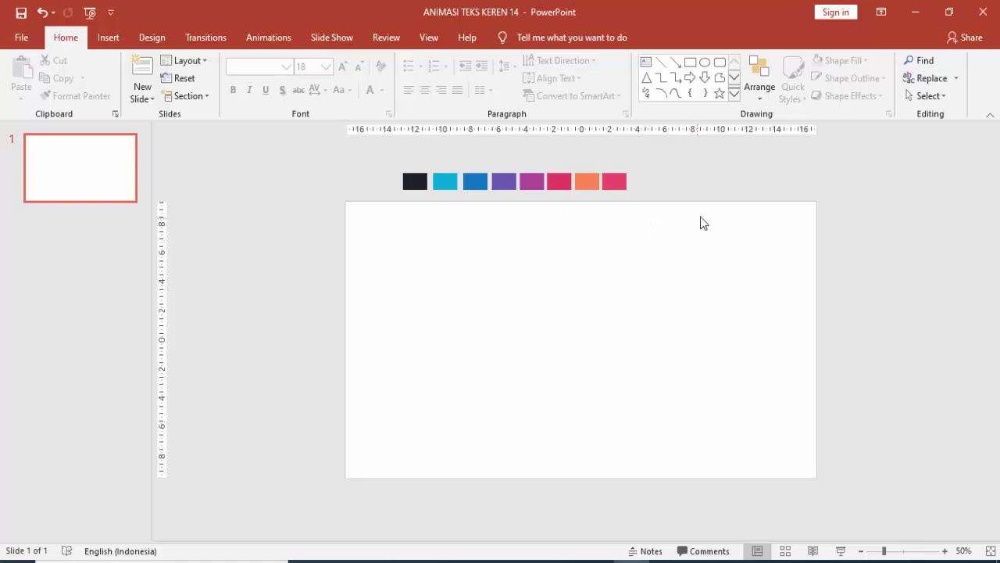
Set the blank slide's background to a solid fill sampled from the first, dark navy swatch
scroll(699, 221, "down", 2, "ctrl")
scroll(670, 268, "up", 2, "ctrl")
right_click(586, 308)
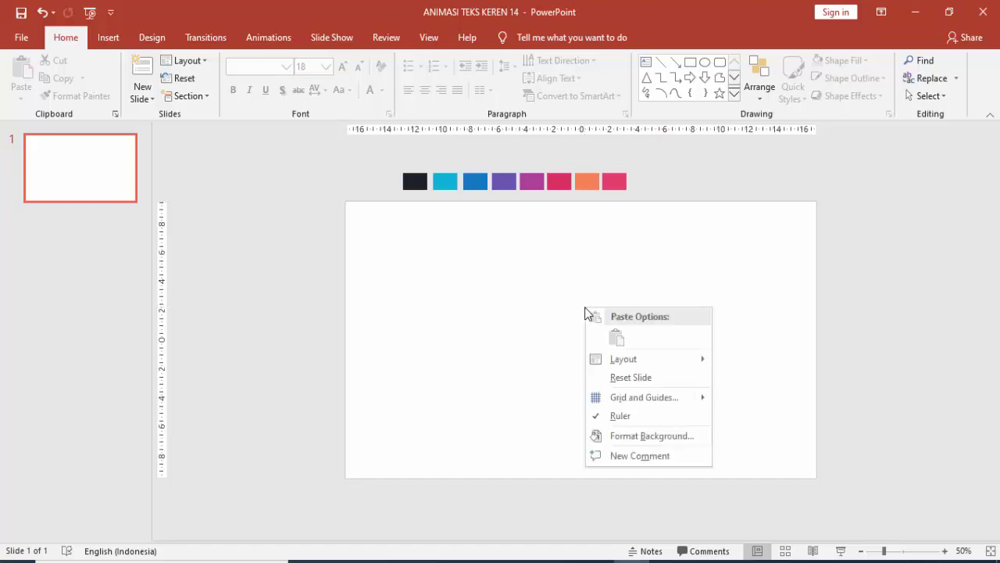
left_click(618, 435)
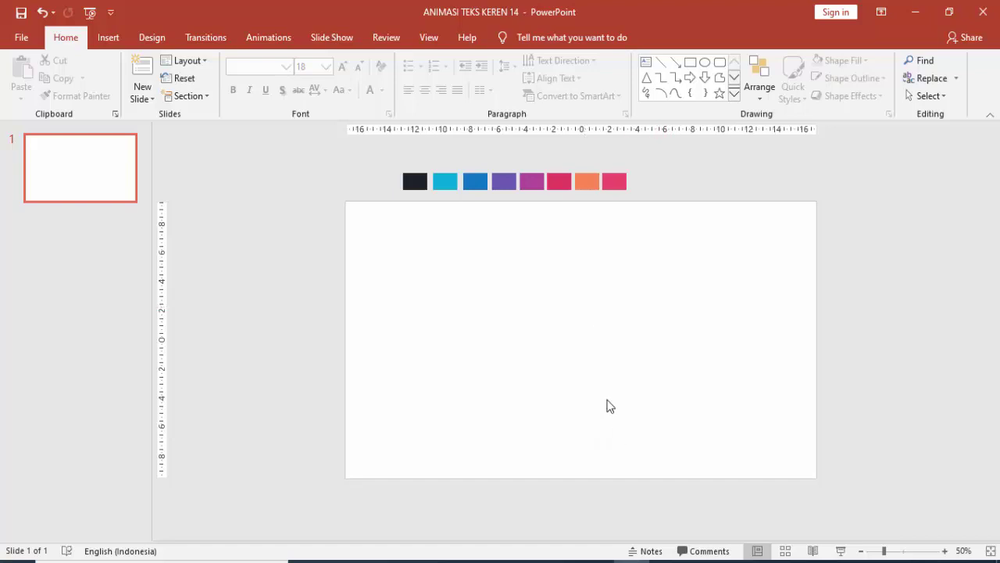
left_click(967, 322)
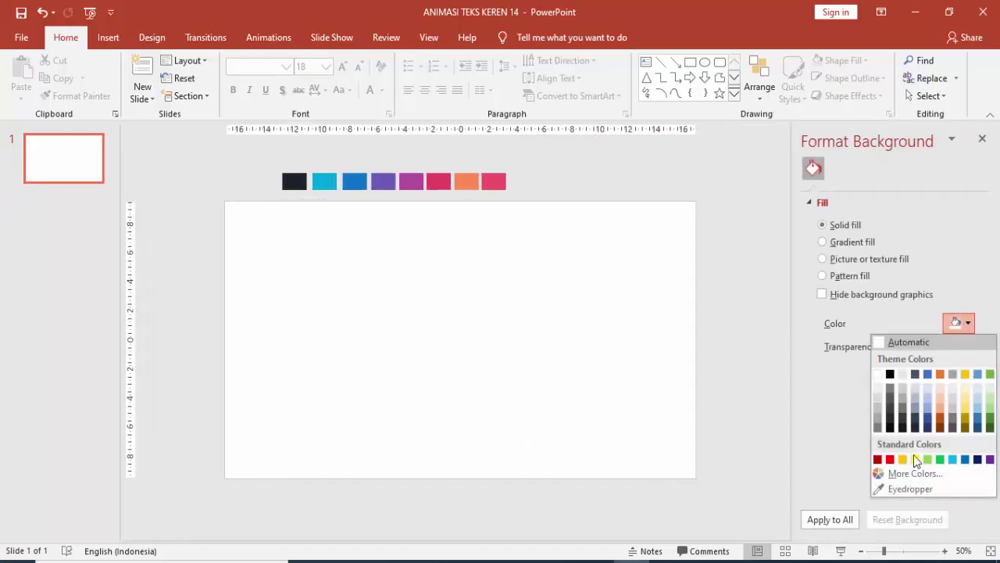
left_click(909, 489)
left_click(294, 182)
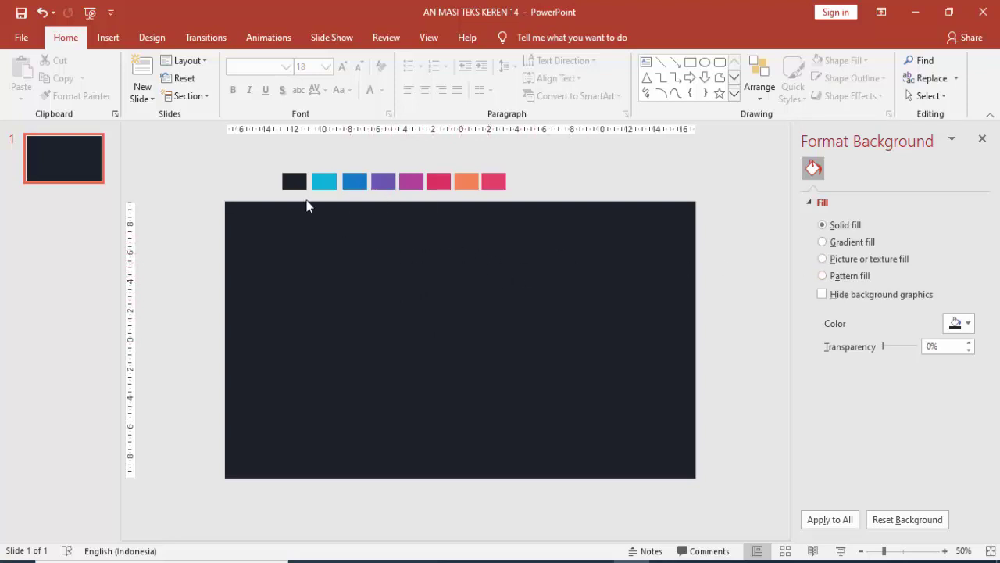
Draw a rectangle as a square on the left side of the dark slide
left_click(302, 180)
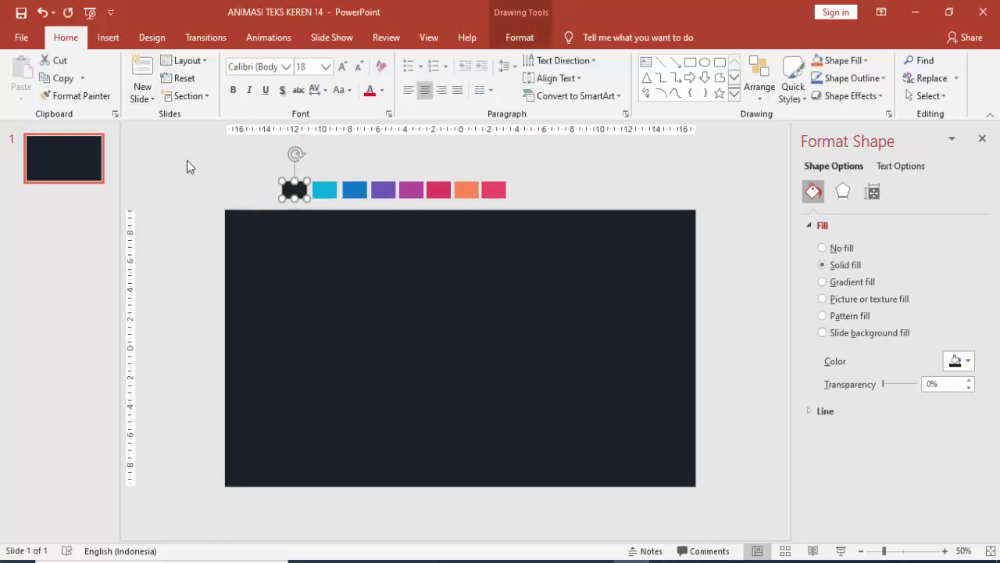
key("Escape")
left_click(109, 37)
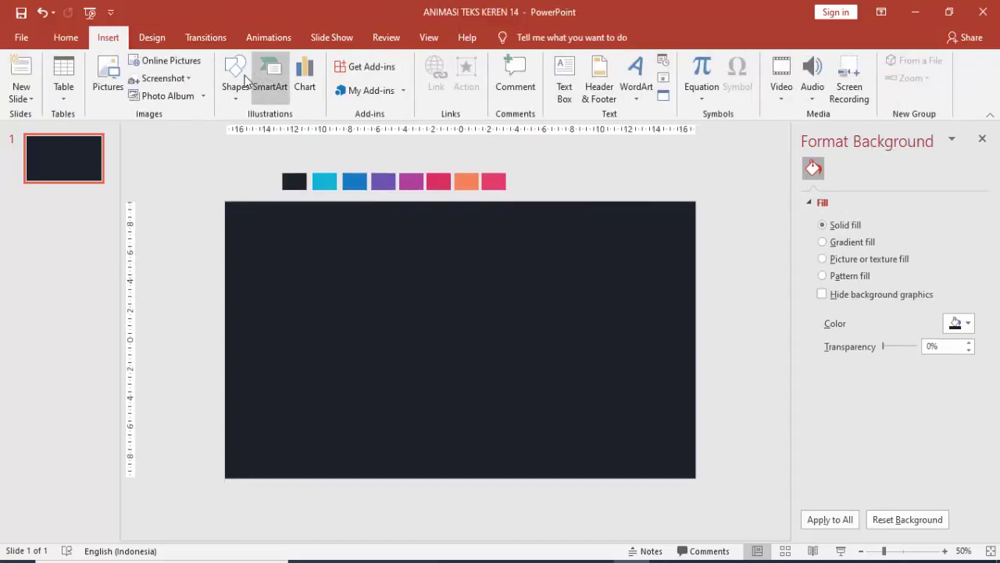
left_click(235, 79)
left_click(260, 135)
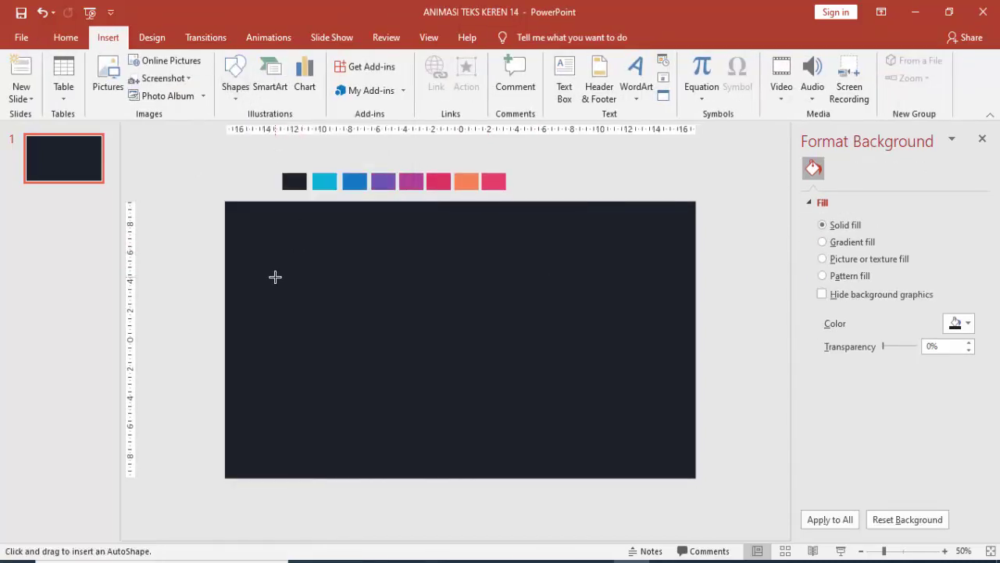
mouse_move(262, 283)
left_mouse_down()
mouse_move(400, 393)
mouse_move(394, 412)
left_mouse_up()
Give the square no fill and a 3 pt white outline
left_click(823, 248)
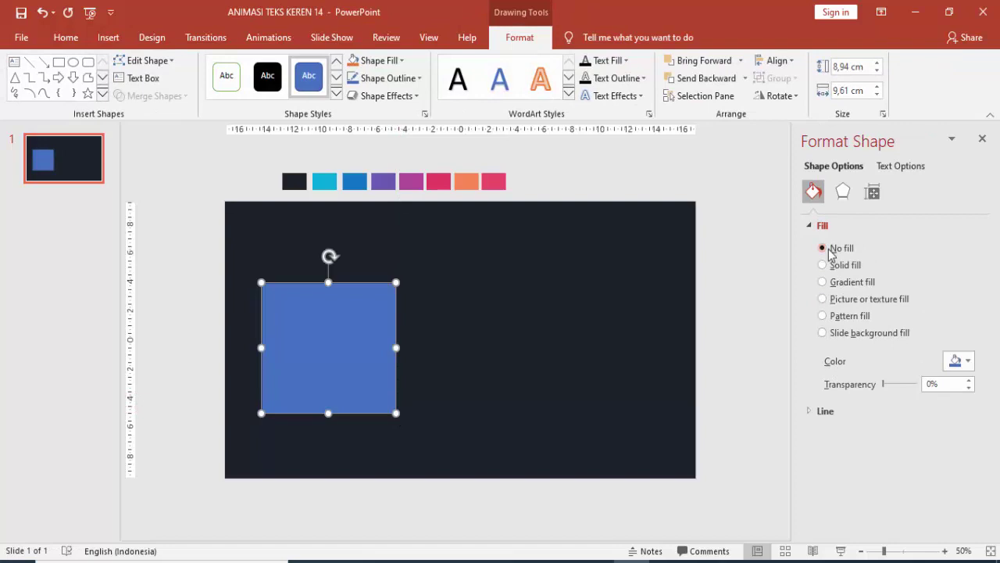
left_click(811, 362)
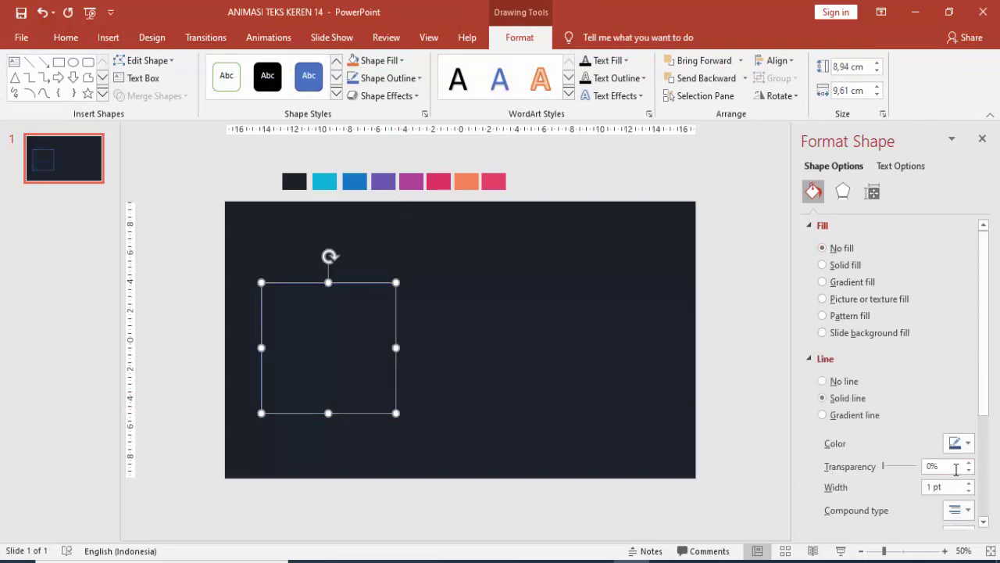
left_click_drag(986, 388, 984, 462)
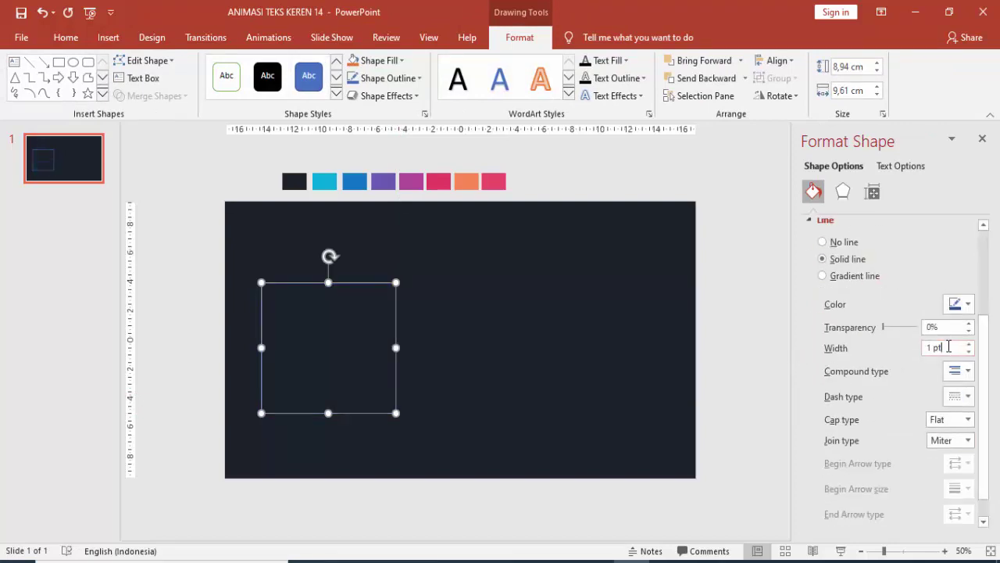
left_click_drag(949, 347, 910, 347)
type("3")
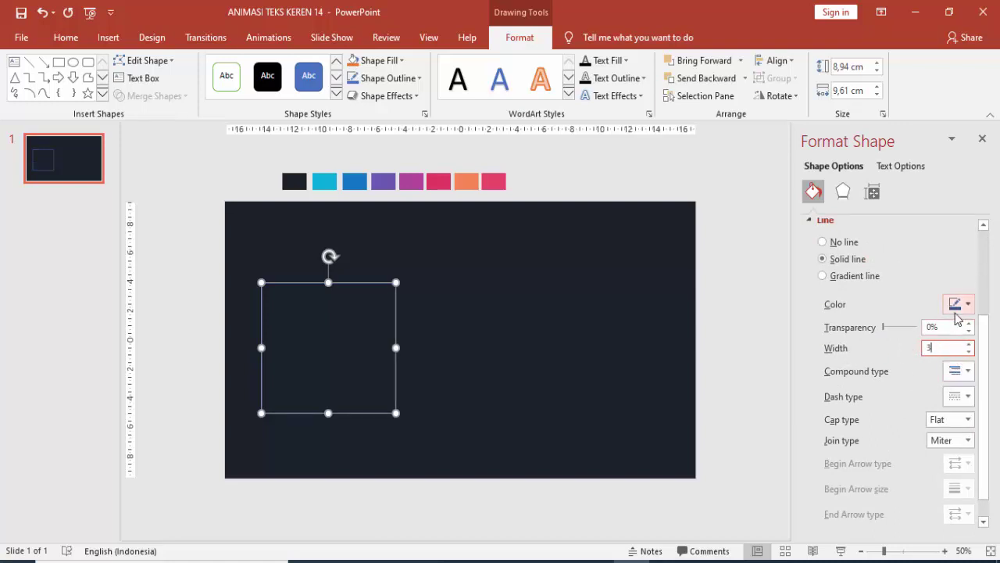
left_click(959, 304)
left_click(878, 339)
left_click(656, 346)
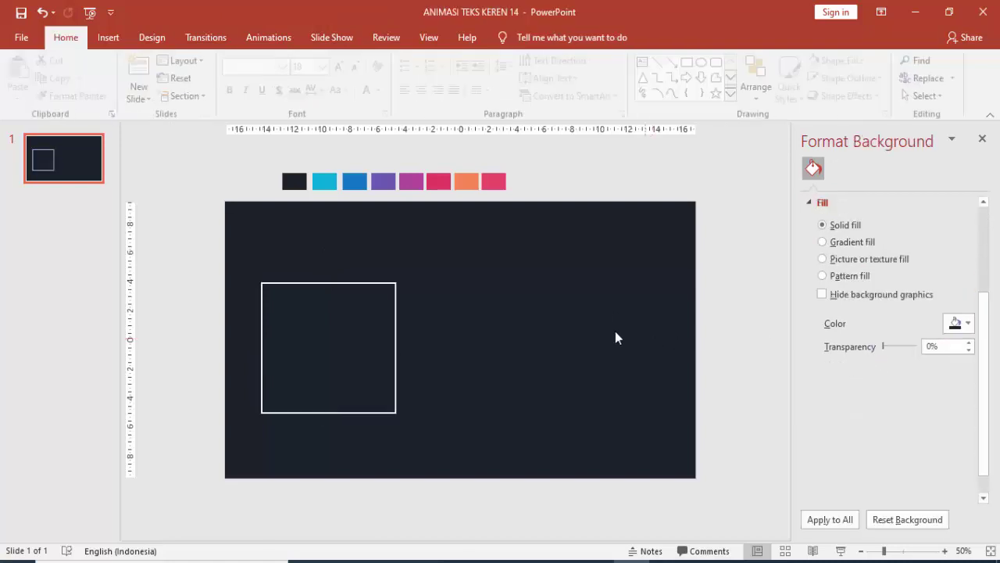
left_click(108, 37)
left_click(234, 78)
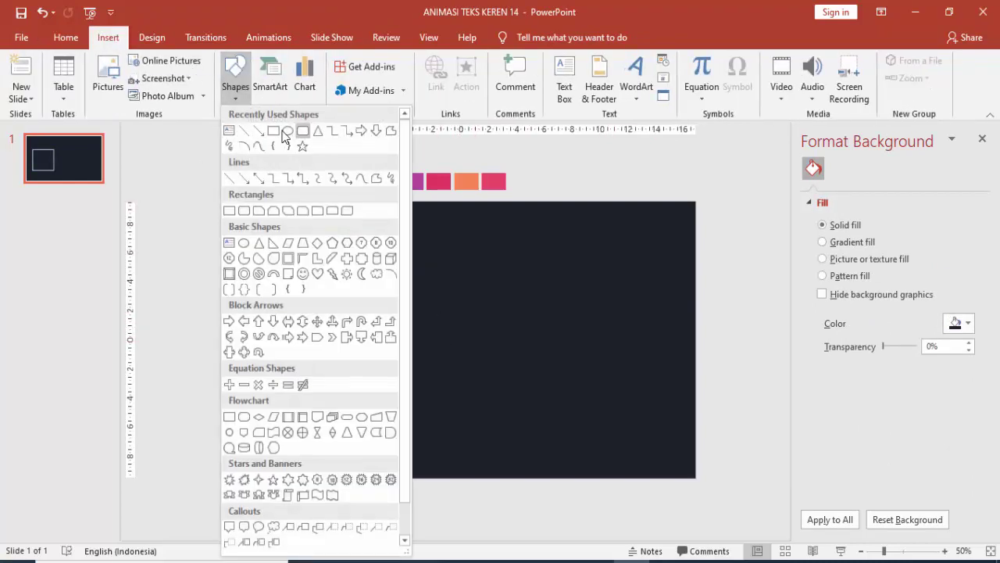
Draw a tall rectangle beside the square and duplicate it into a short block at its bottom
left_click(280, 131)
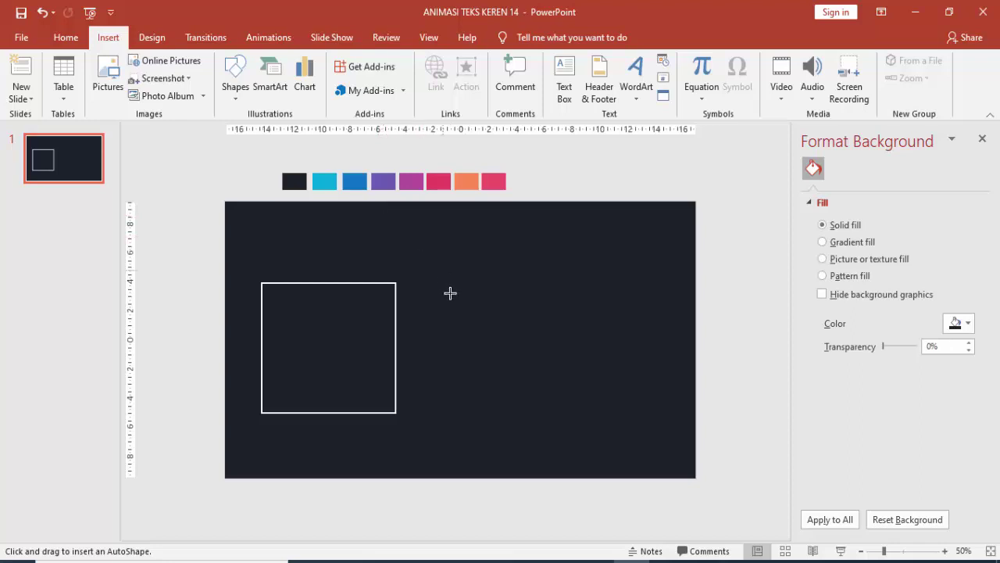
left_click_drag(438, 275, 513, 383)
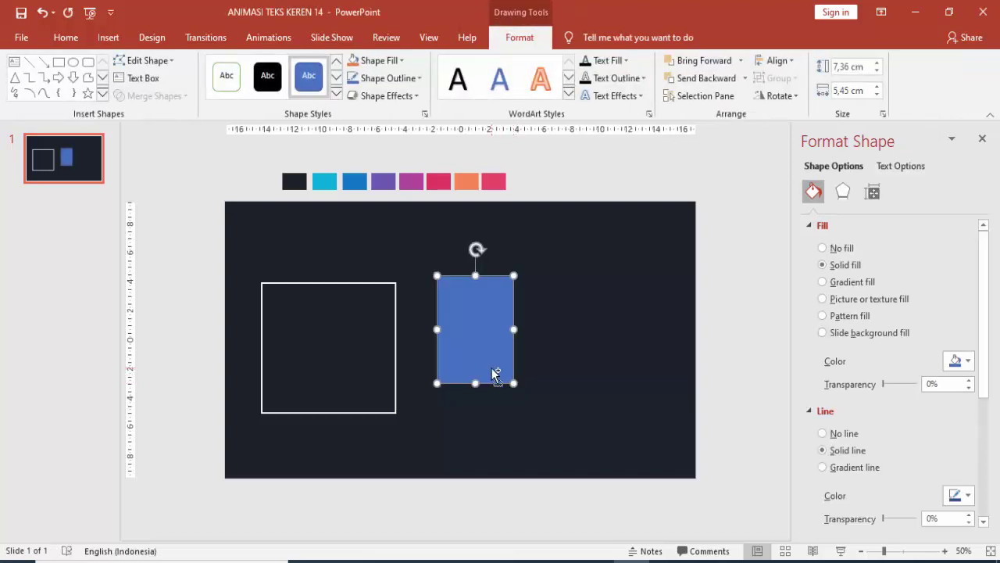
key("ctrl+d")
left_click_drag(482, 282, 474, 400)
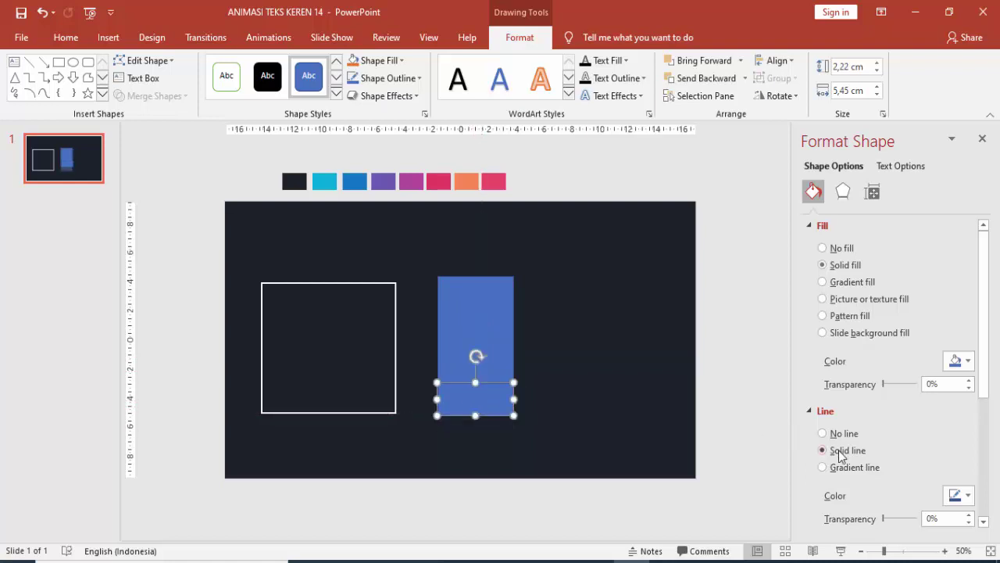
Remove the small block's outline and fill it with the cyan swatch colour
left_click(822, 433)
left_click(958, 360)
left_click(894, 545)
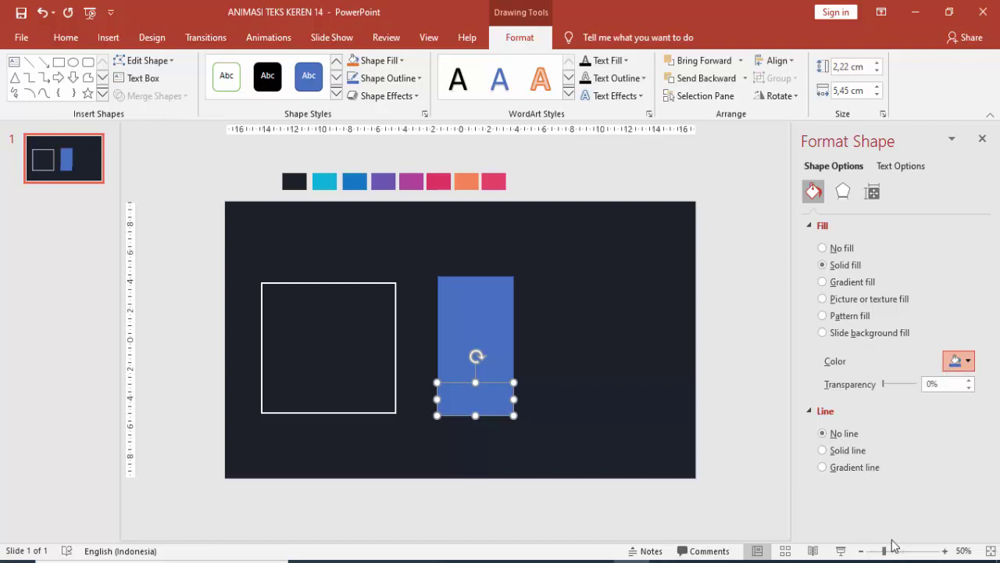
left_click(325, 184)
left_click(610, 297)
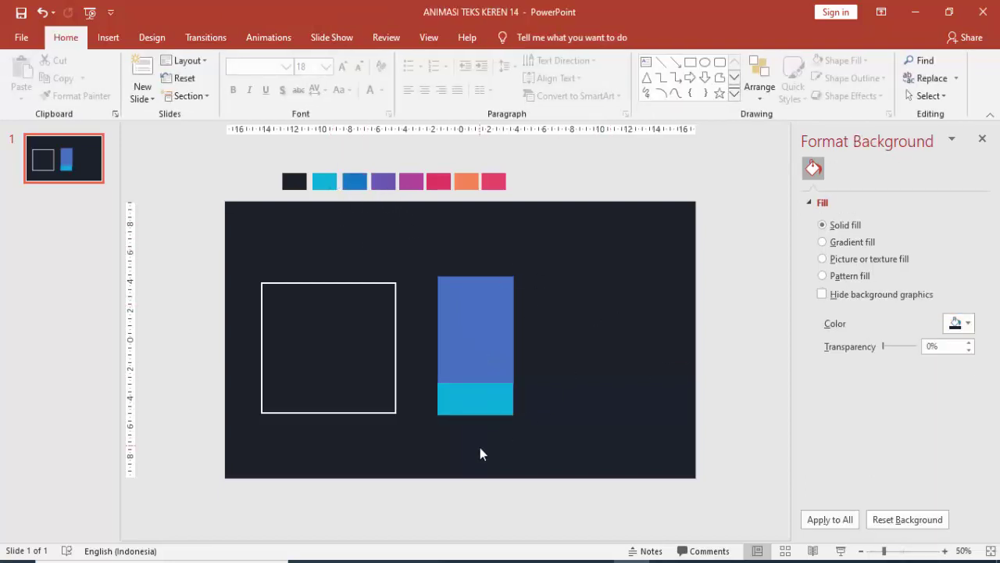
scroll(464, 438, "up", 5)
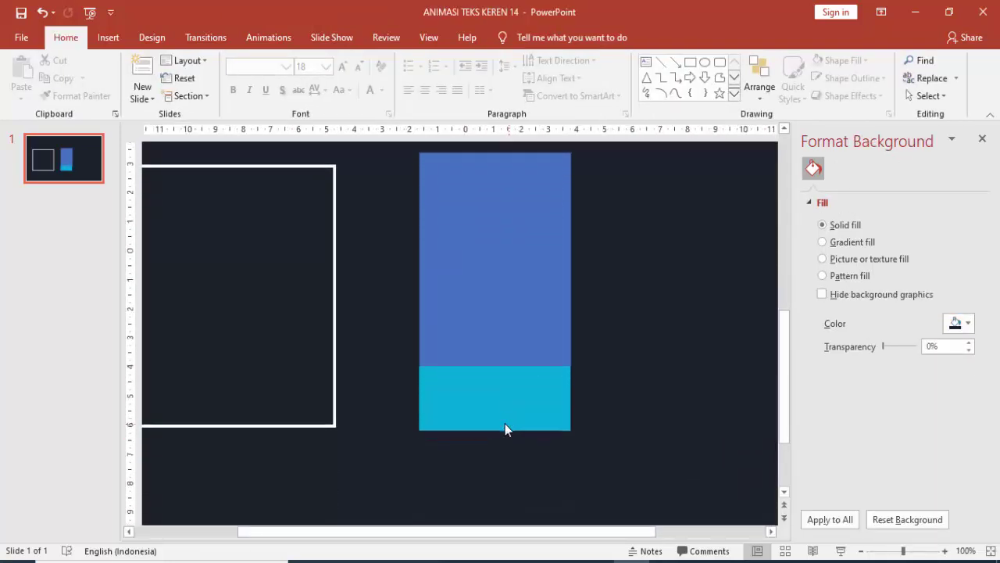
scroll(504, 424, "down", 1)
scroll(481, 406, "up", 2)
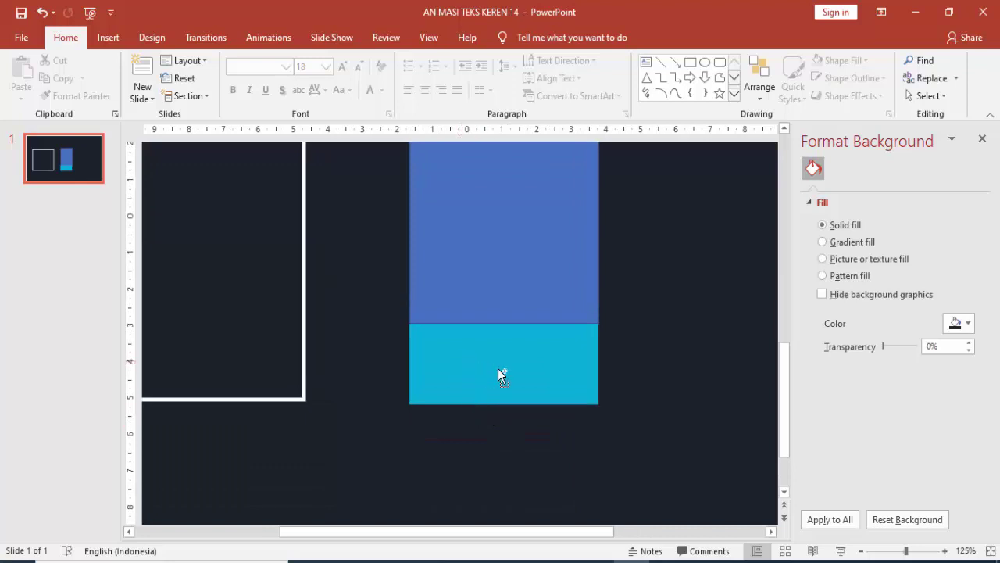
scroll(498, 370, "up", 2)
Remove the tall blue rectangle's outline and move the cyan block flush against it
left_click(499, 378)
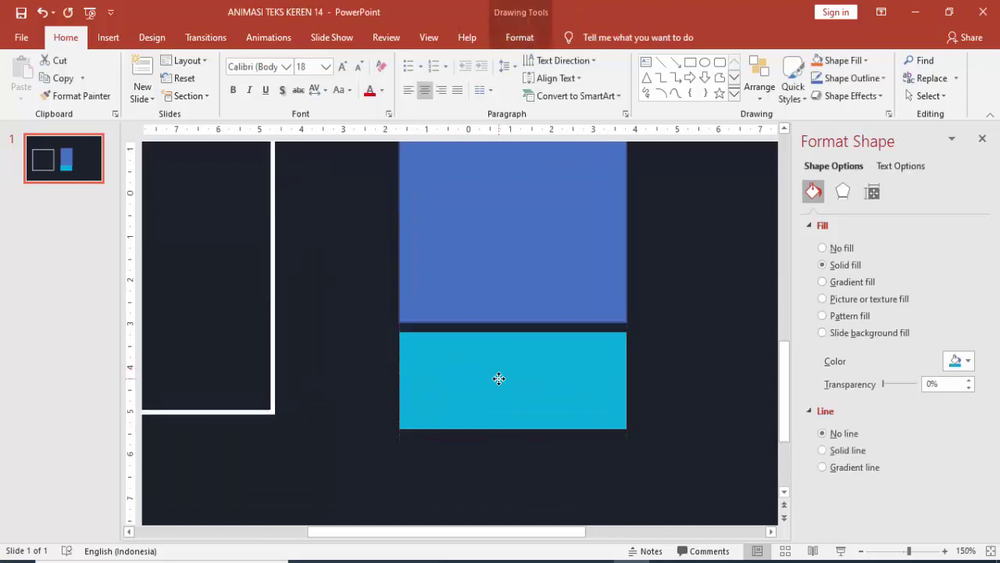
scroll(575, 368, "down", 1)
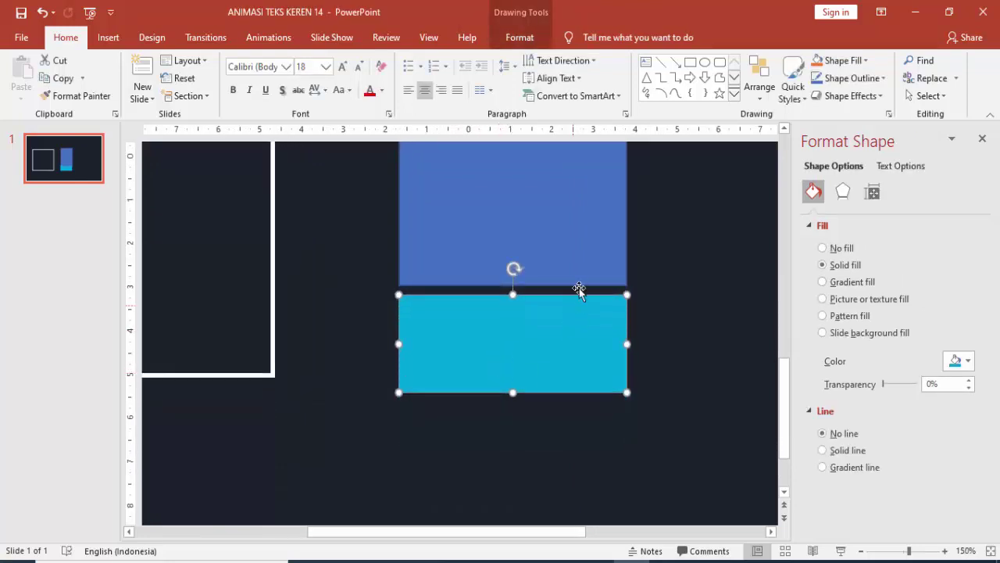
left_click(578, 278)
left_click(822, 433)
left_click(614, 359)
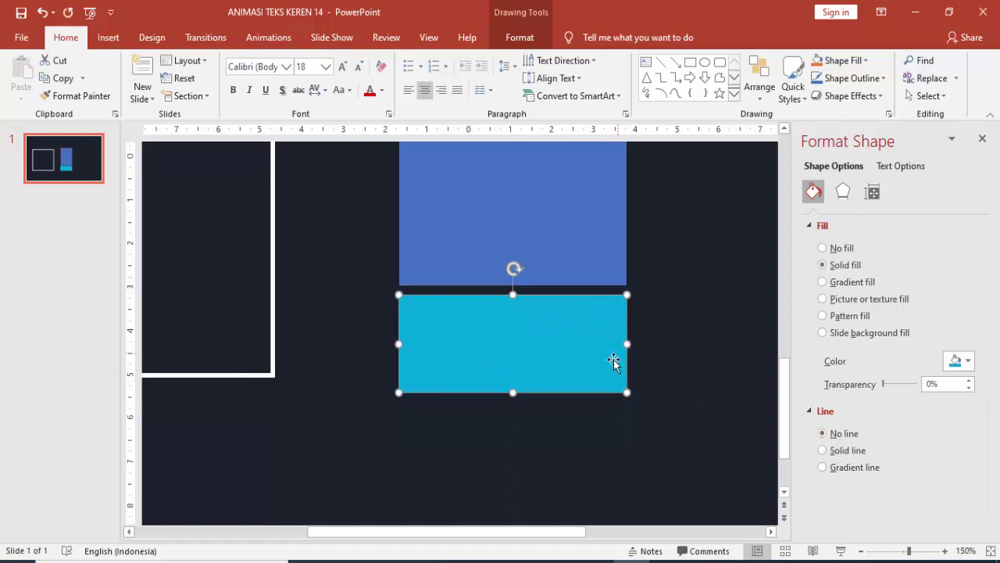
left_click_drag(607, 354, 605, 347)
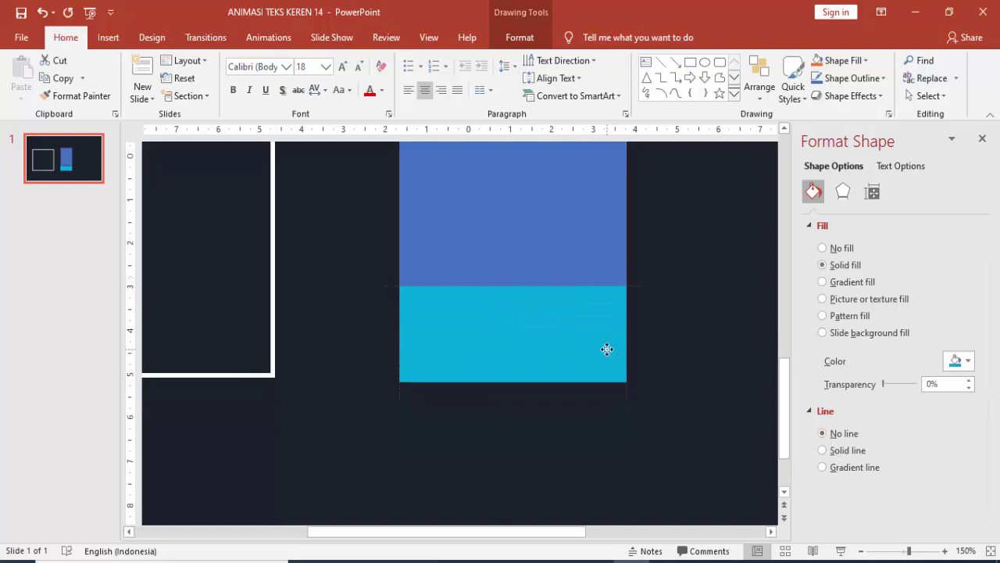
Edit the cyan block's points, adding two points along its bottom edge
right_click(554, 353)
left_click(606, 131)
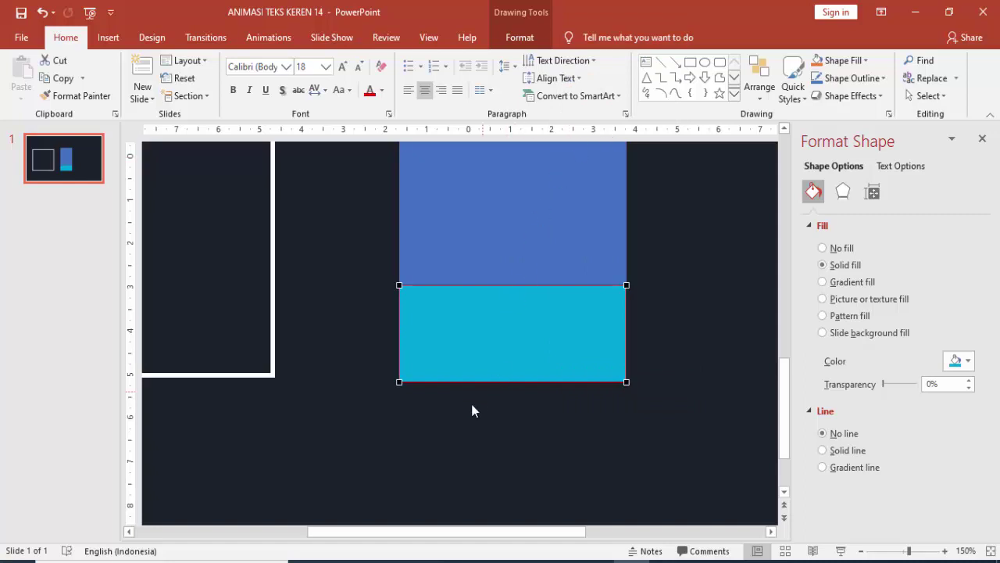
right_click(448, 382)
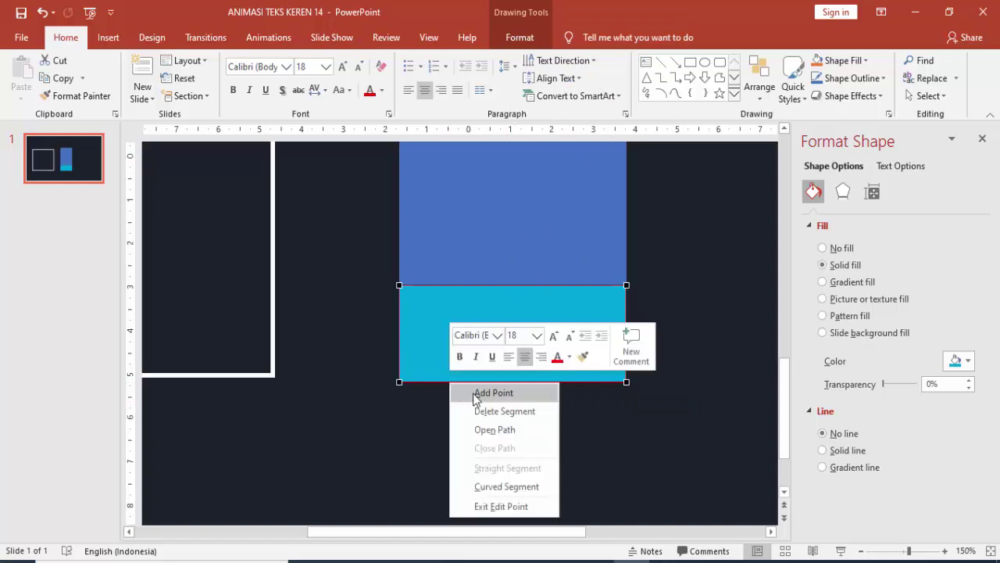
left_click(475, 395)
right_click(420, 381)
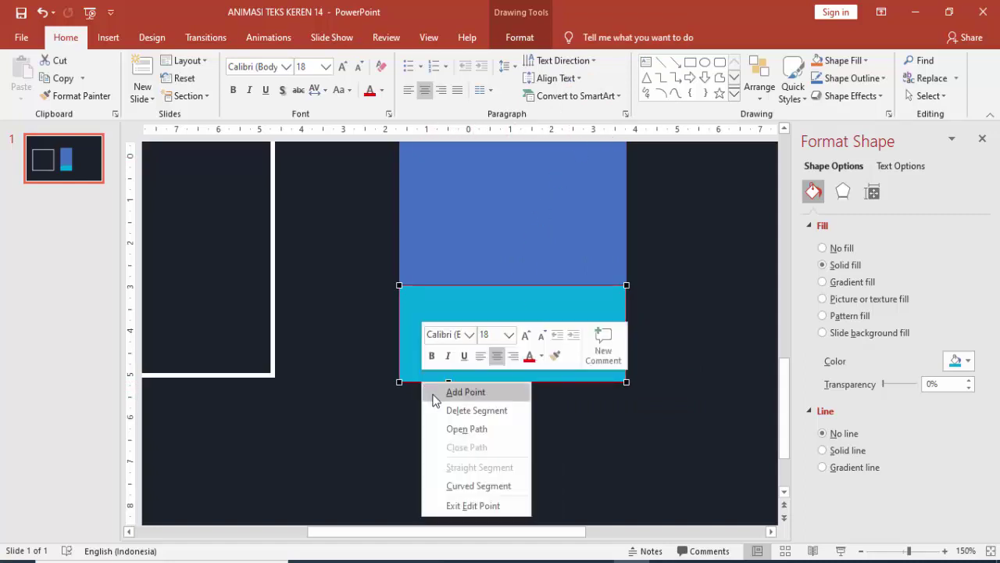
left_click(433, 391)
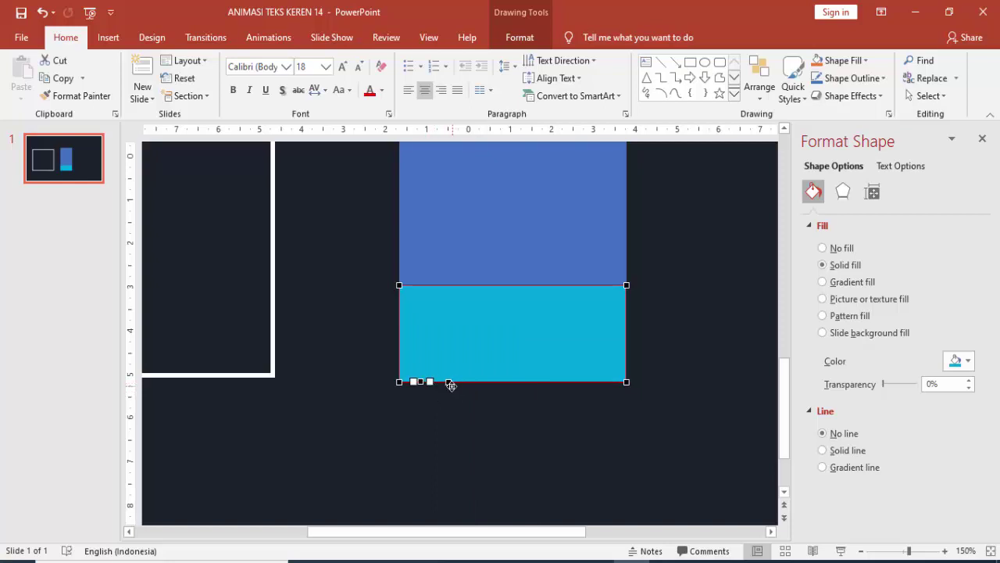
Pull a bottom-left point down into a pointed callout tail
left_click(449, 382)
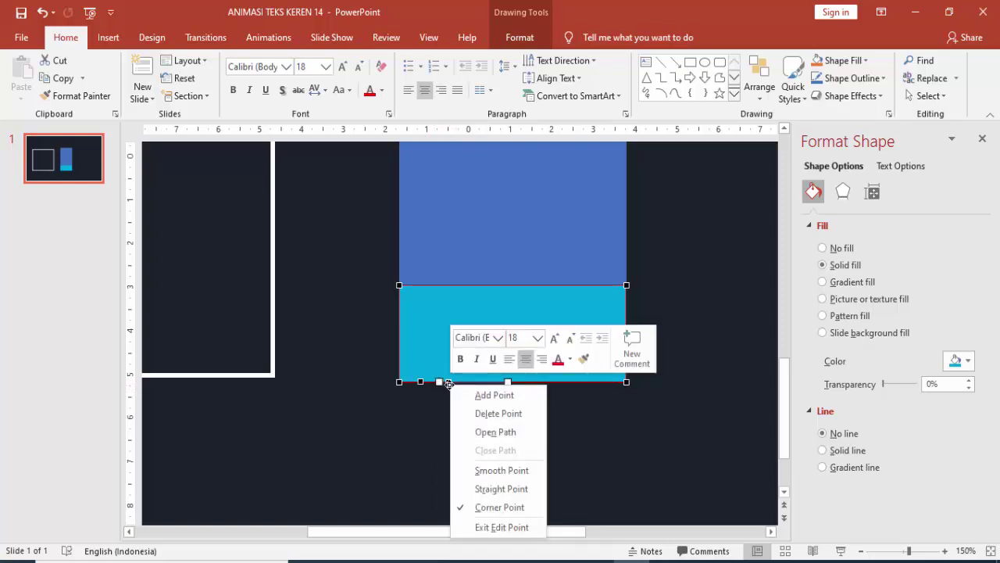
left_click(480, 489)
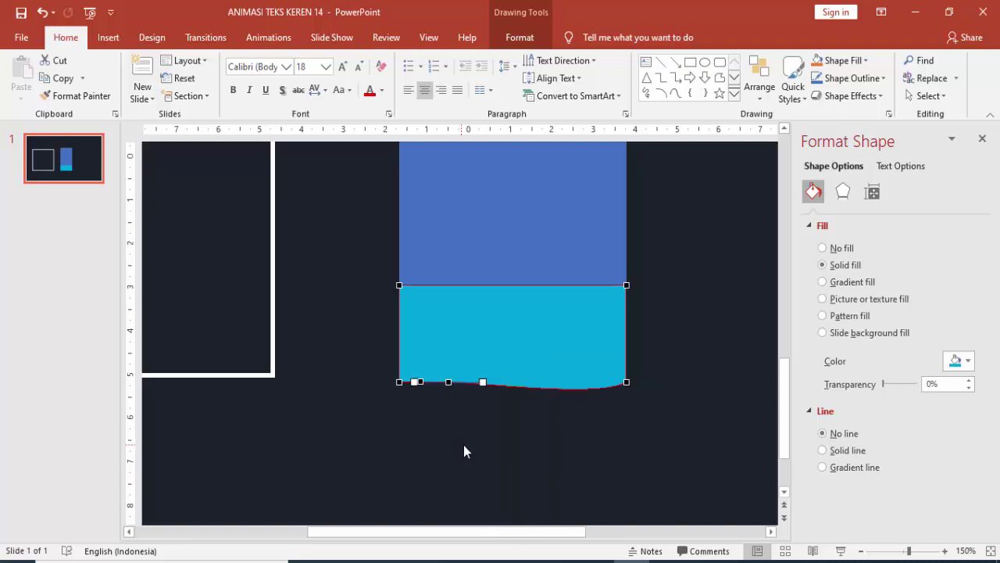
key("ctrl+z")
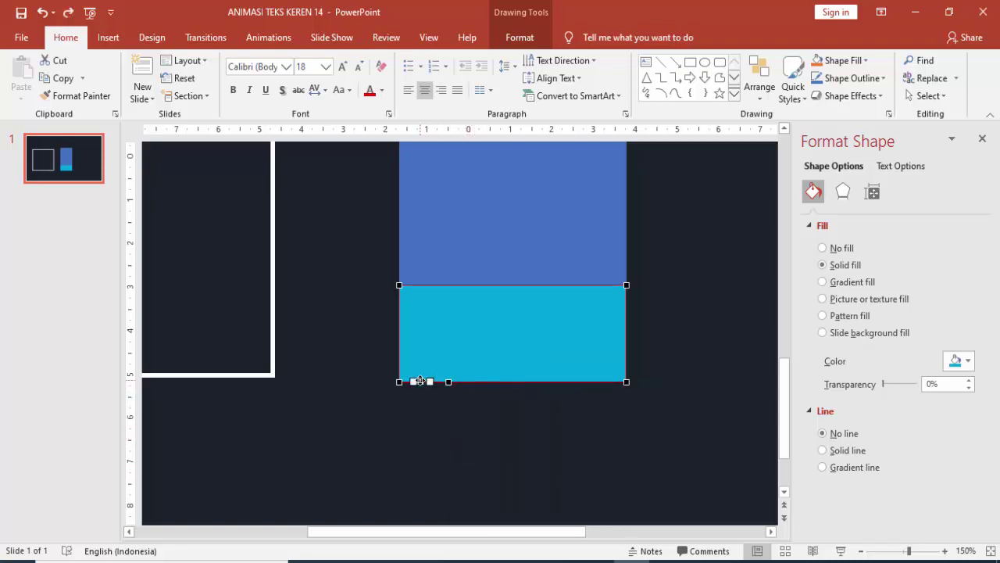
left_click_drag(420, 380, 475, 443)
left_click(515, 442)
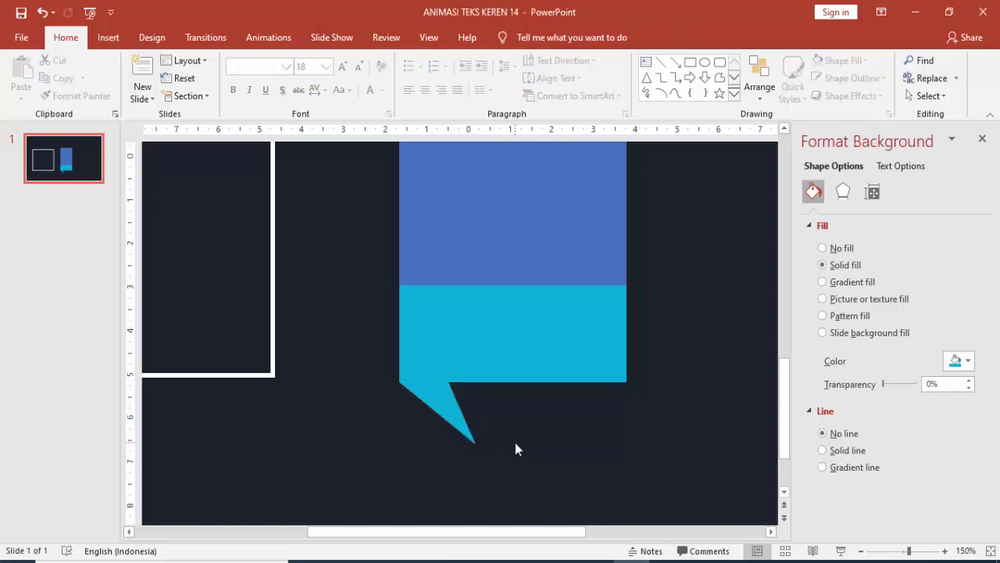
scroll(527, 429, "down", 2, "ctrl")
scroll(529, 420, "down", 4, "ctrl")
scroll(529, 416, "down", 1, "ctrl")
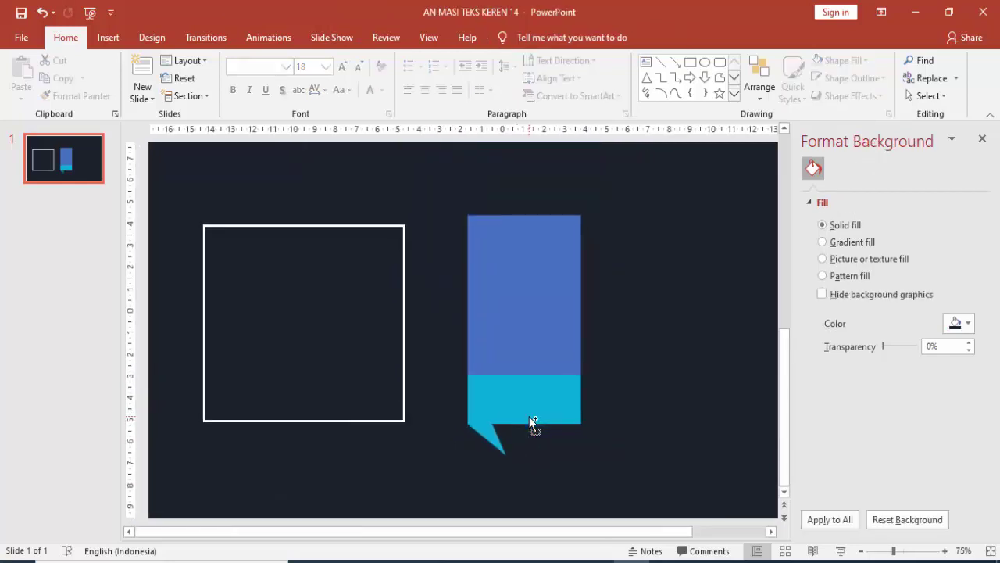
Switch the tall rectangle to a picture fill and browse for an image file
left_click(493, 375)
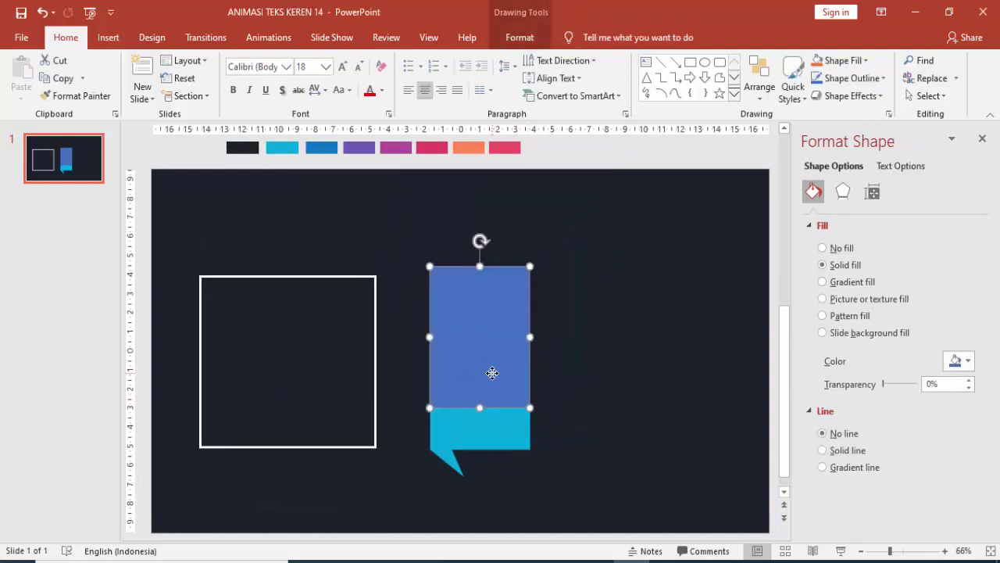
left_click(842, 300)
left_click(840, 378)
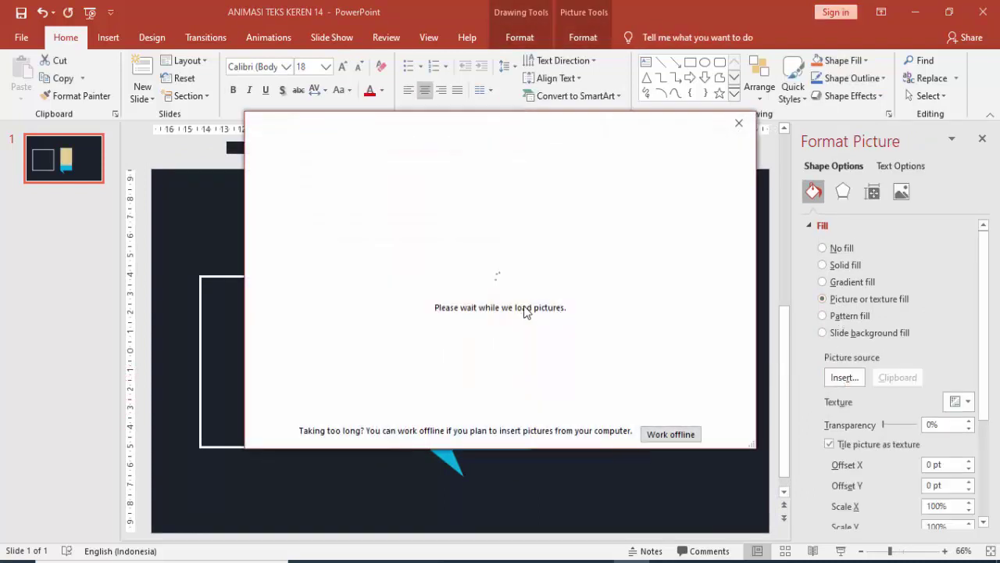
left_click(653, 435)
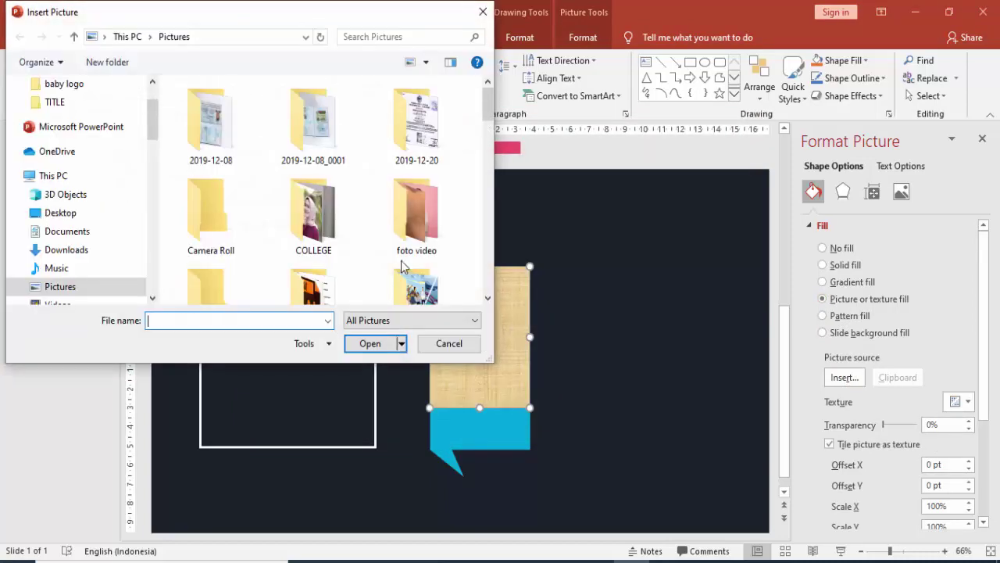
Insert pexels-photo-273750 from IMAGE\CITY\architecture as the rectangle's fill
left_click_drag(154, 122, 156, 289)
left_click(117, 213)
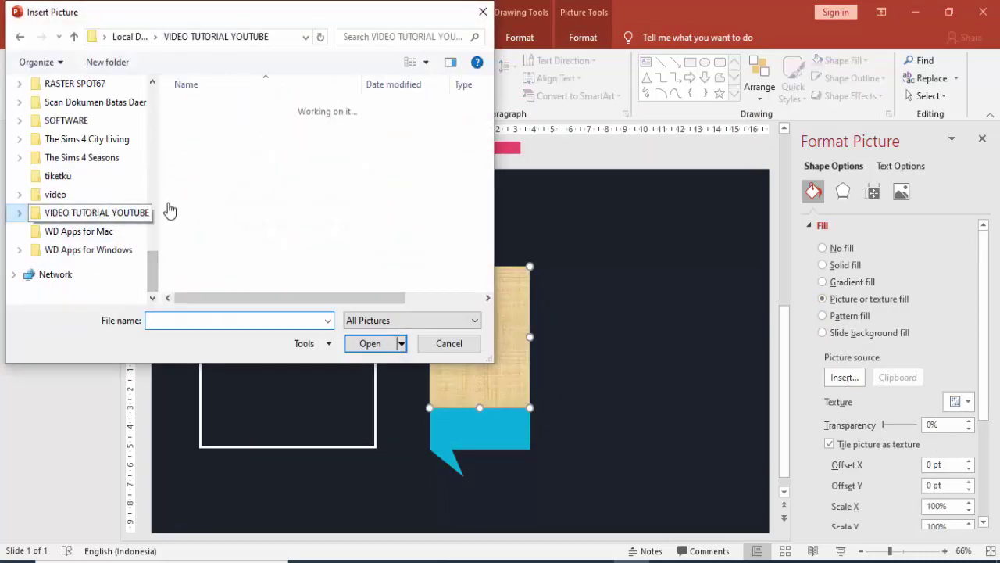
double_click(215, 205)
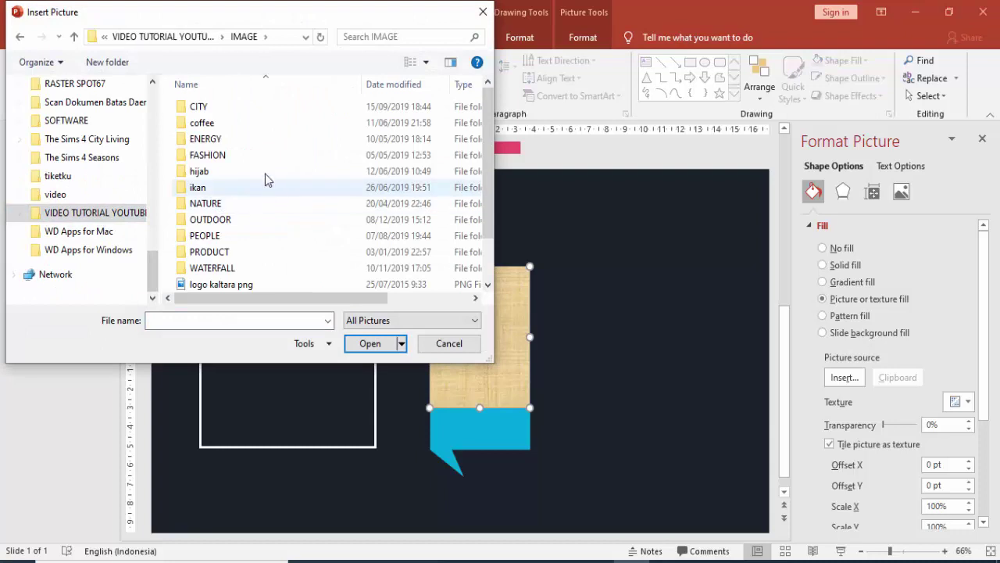
double_click(201, 108)
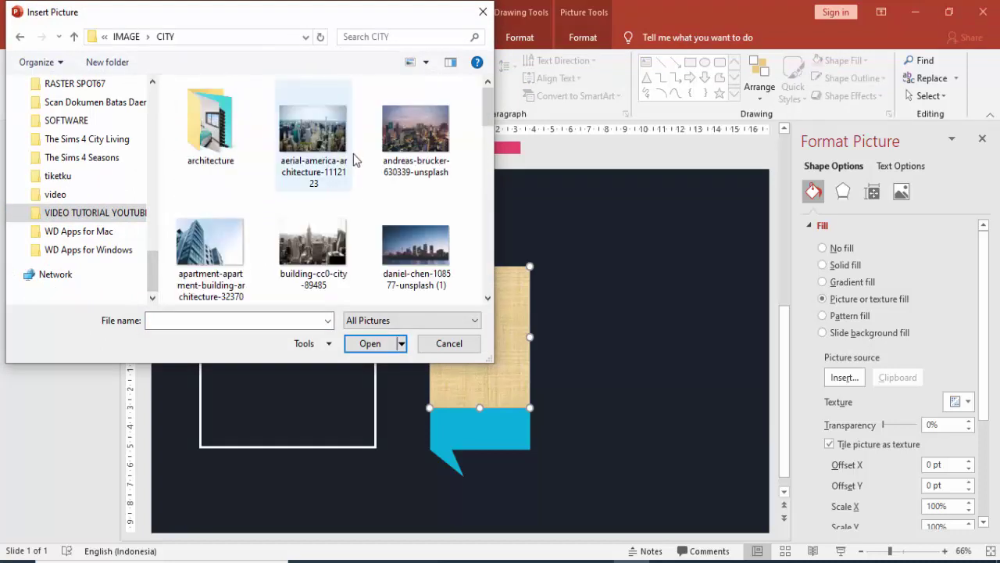
double_click(209, 125)
scroll(355, 252, "down", 2)
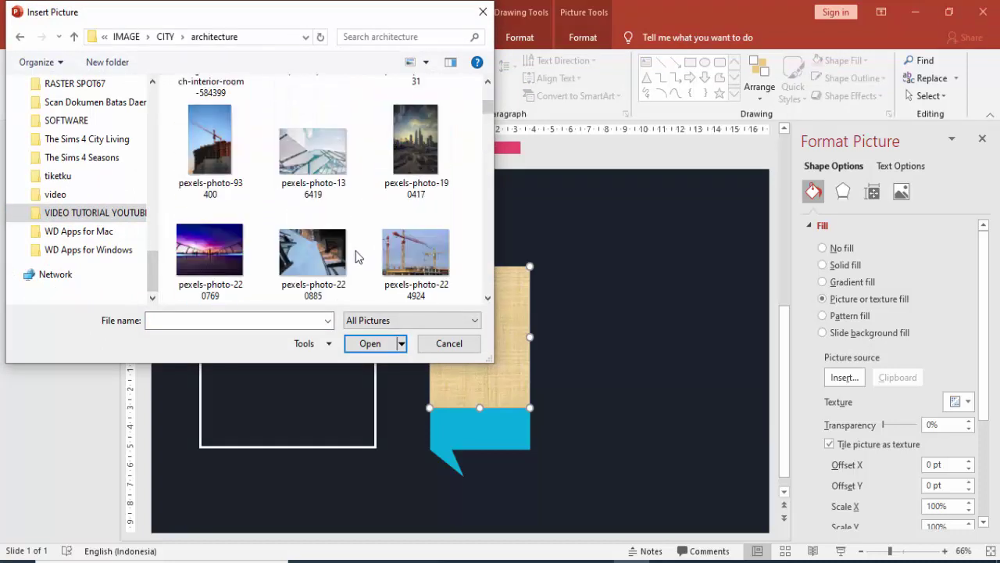
scroll(383, 258, "down", 1)
scroll(422, 247, "down", 3)
left_click(413, 248)
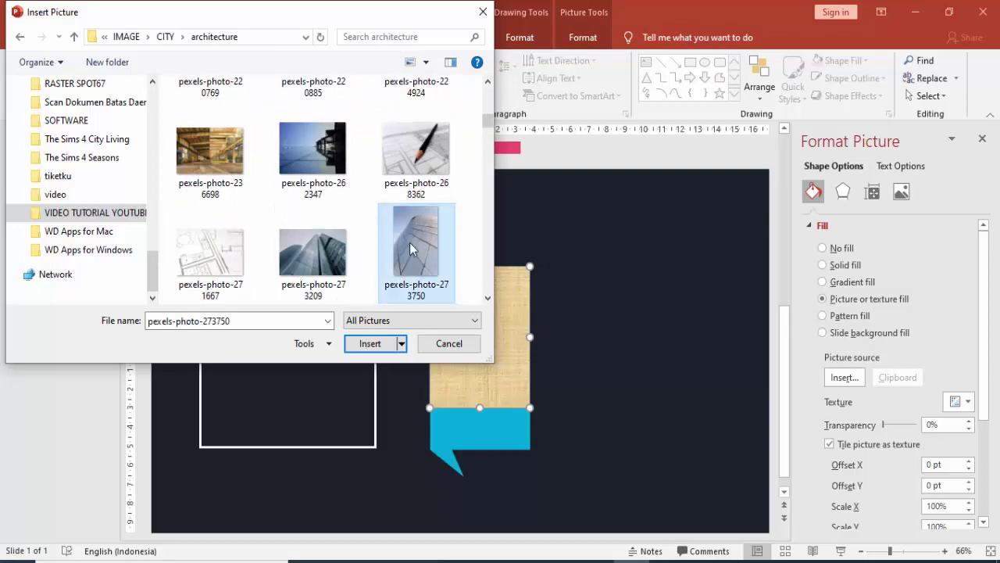
left_click(369, 343)
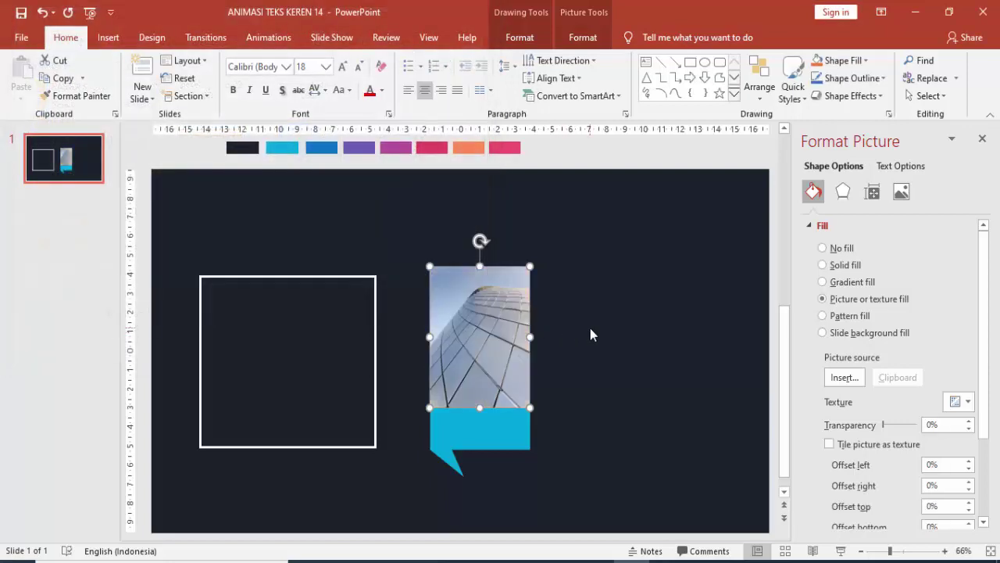
Duplicate the photo card and callout to the right and adjust the spacing between them
left_click(508, 426, "shift")
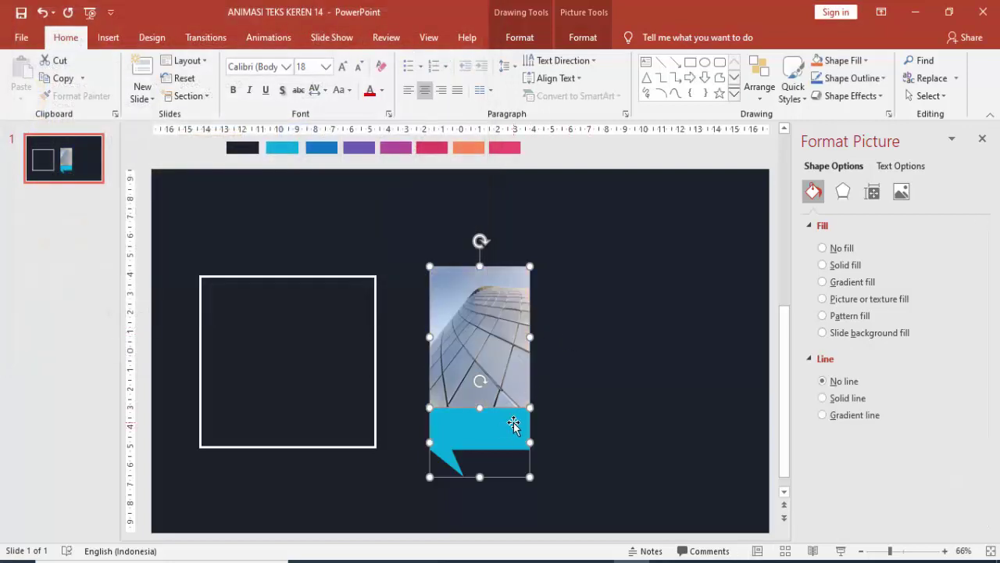
left_click_drag(516, 425, 659, 345)
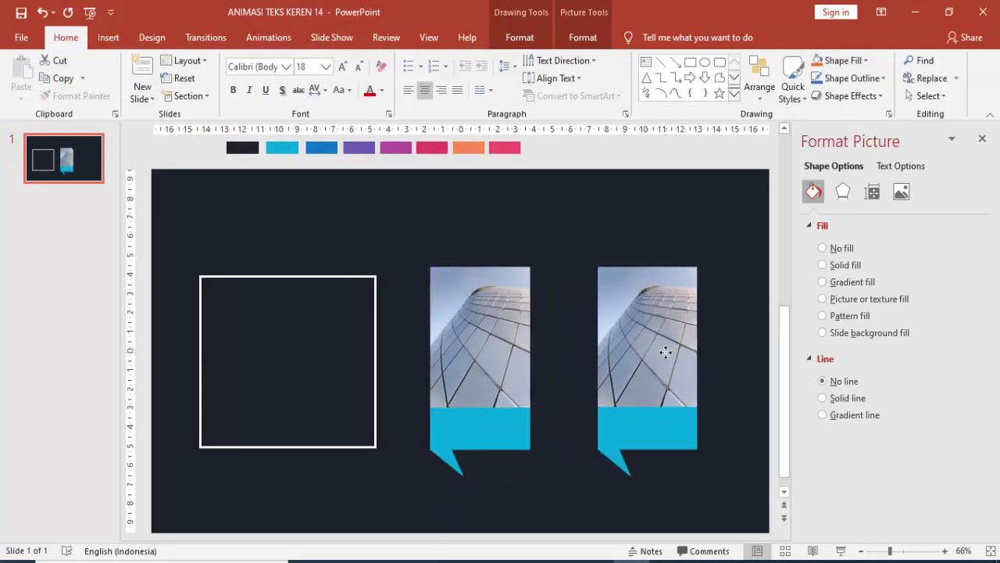
left_click(495, 364)
left_click(481, 428, "shift")
left_click_drag(499, 382, 516, 383)
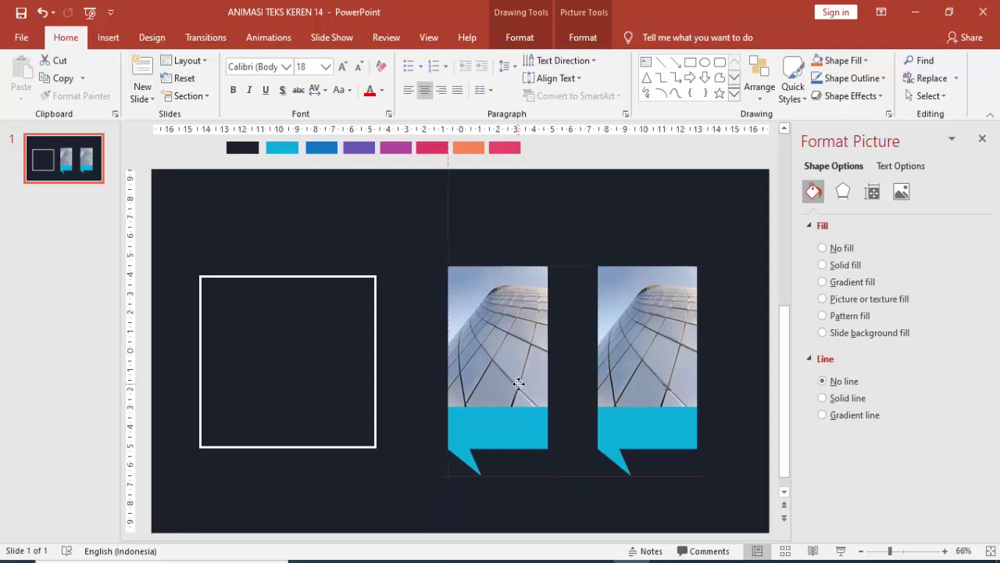
Recolour the right card's callout with the darker blue sampled from the colour strip
left_click(645, 427)
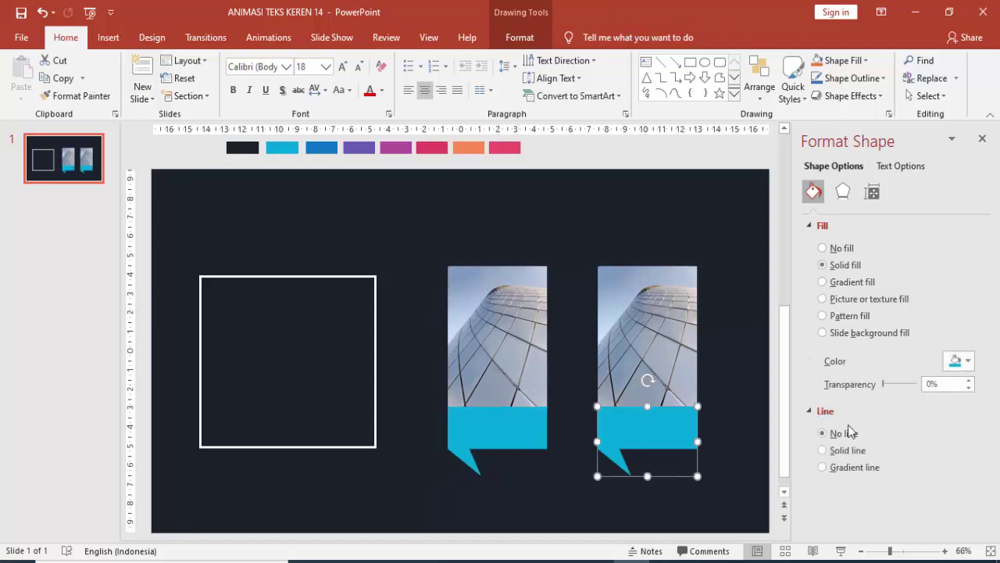
left_click(967, 360)
left_click(899, 539)
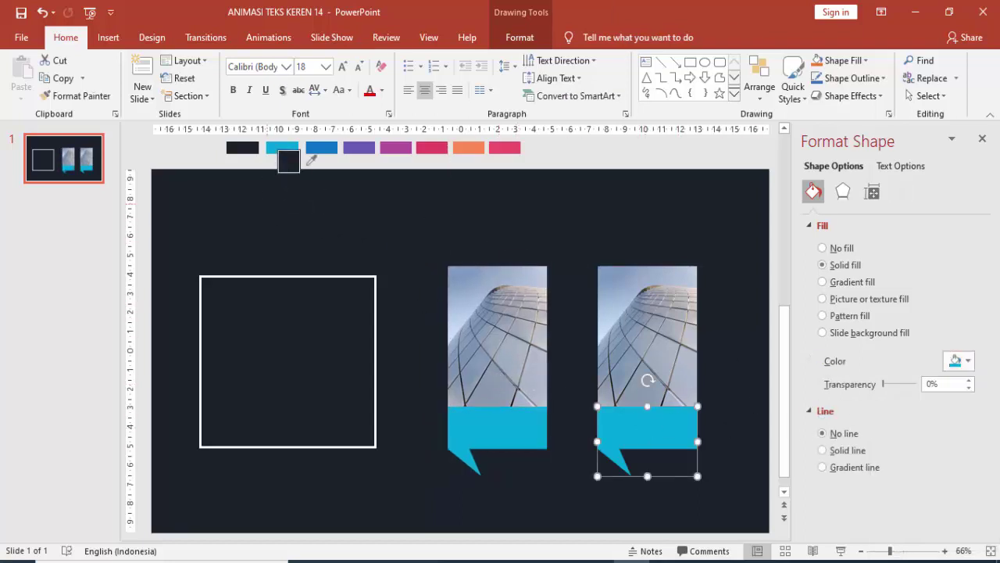
left_click(328, 144)
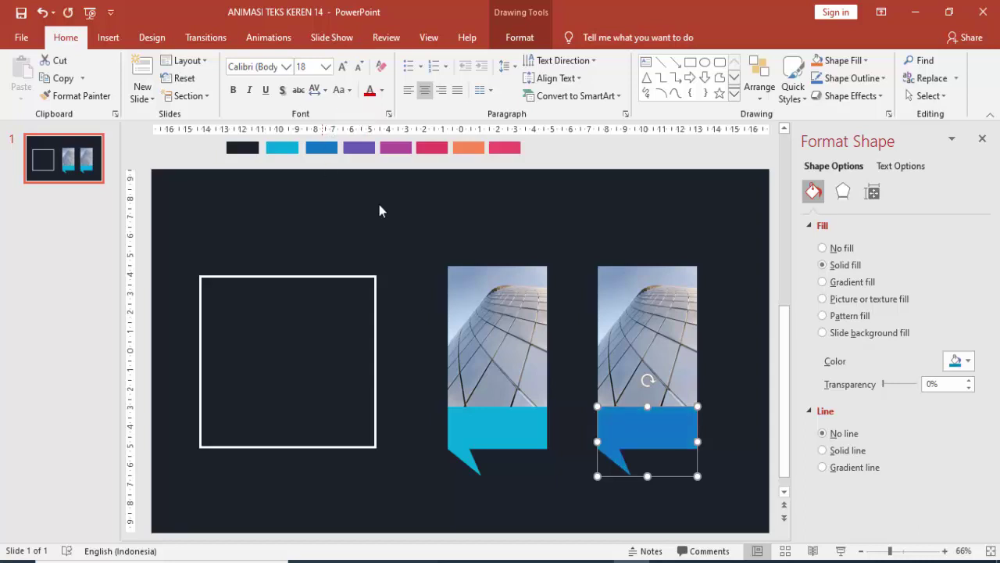
left_click(453, 211)
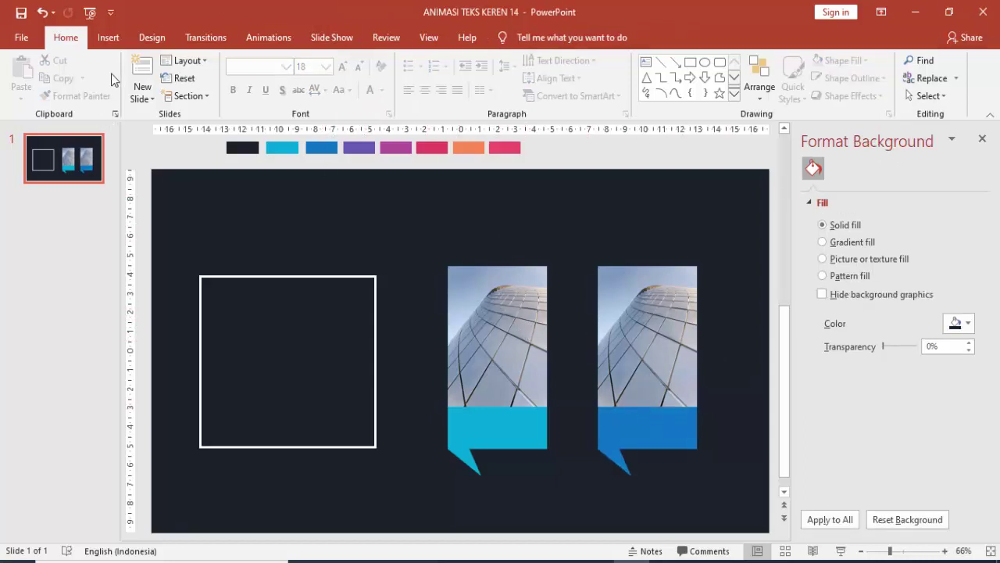
Draw a horizontal line across the lower slide below the photo cards
left_click(108, 37)
left_click(234, 78)
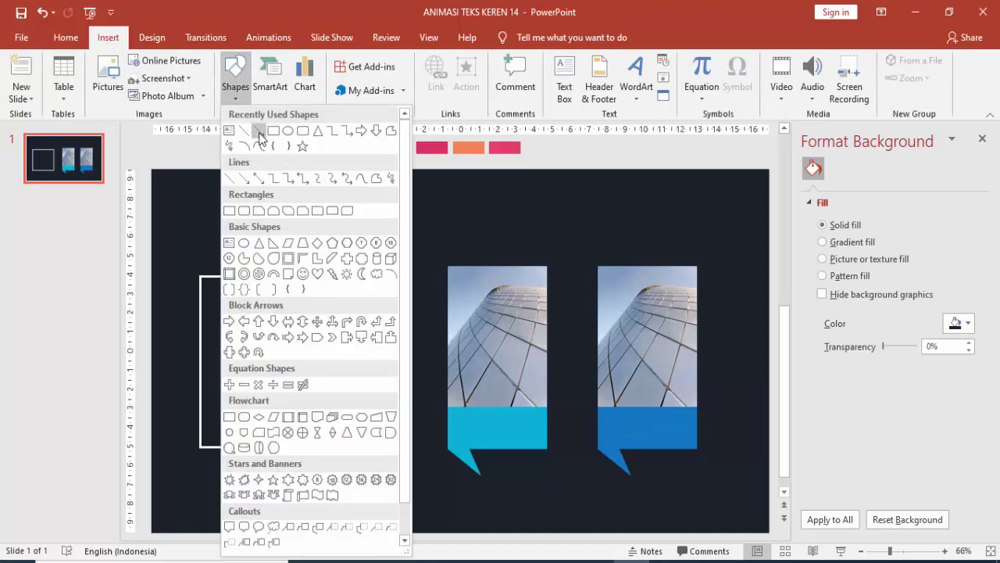
left_click(258, 130)
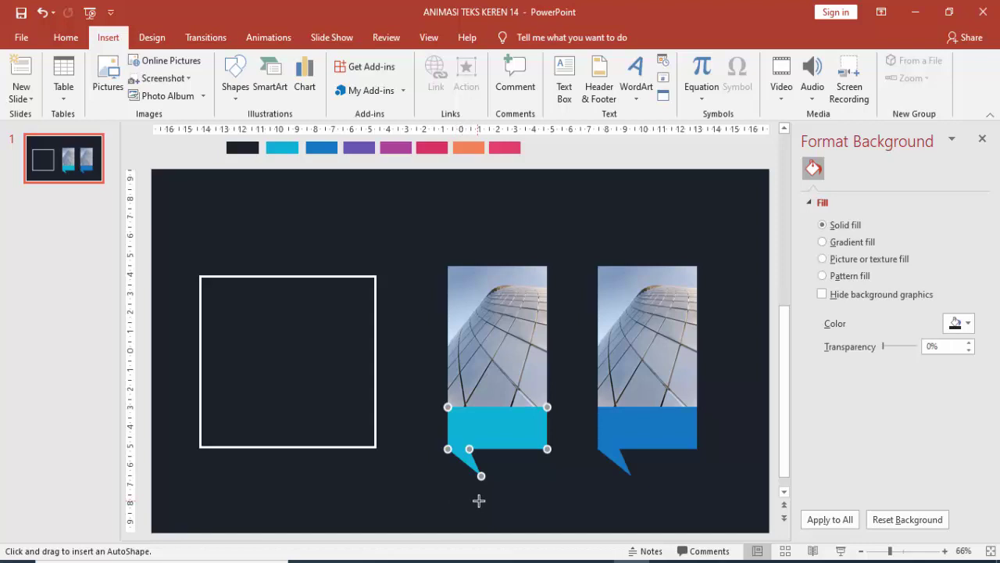
left_click_drag(485, 498, 672, 508)
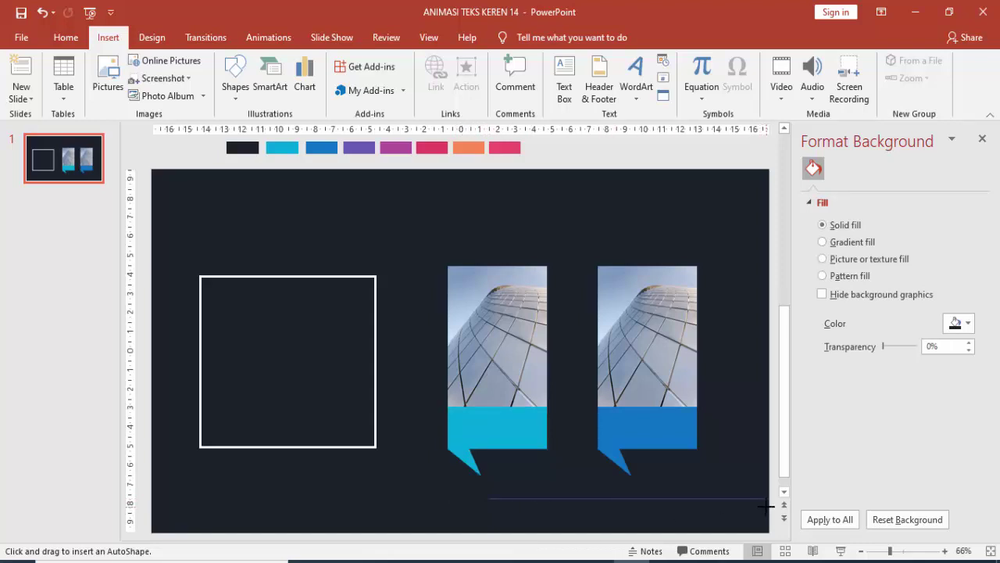
left_click_drag(766, 506, 766, 505)
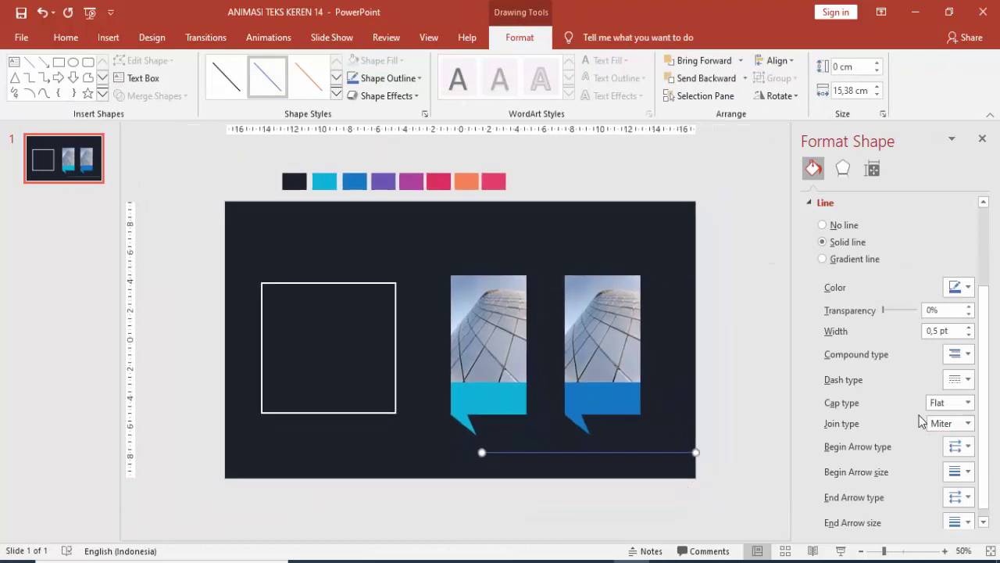
Make the line 3 pt wide and white
left_click_drag(950, 330, 895, 340)
type("3")
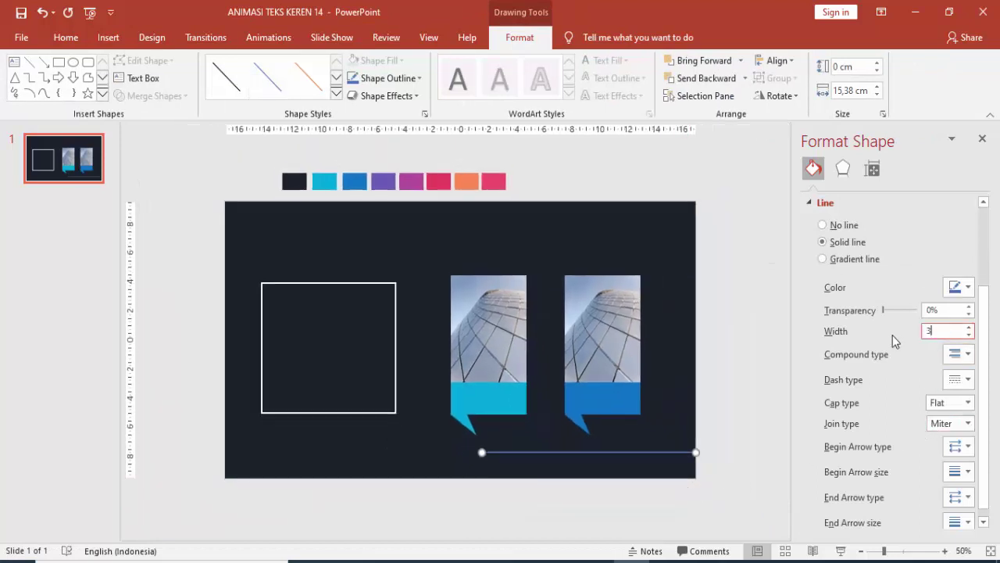
key("Return")
left_click(959, 286)
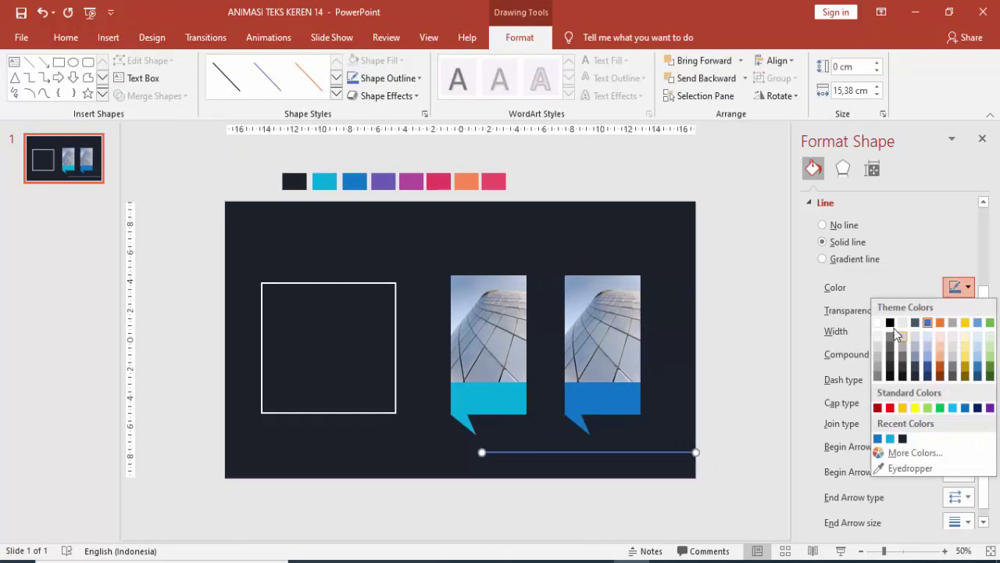
left_click(878, 322)
left_click(527, 466)
scroll(526, 465, "up", 2, "ctrl")
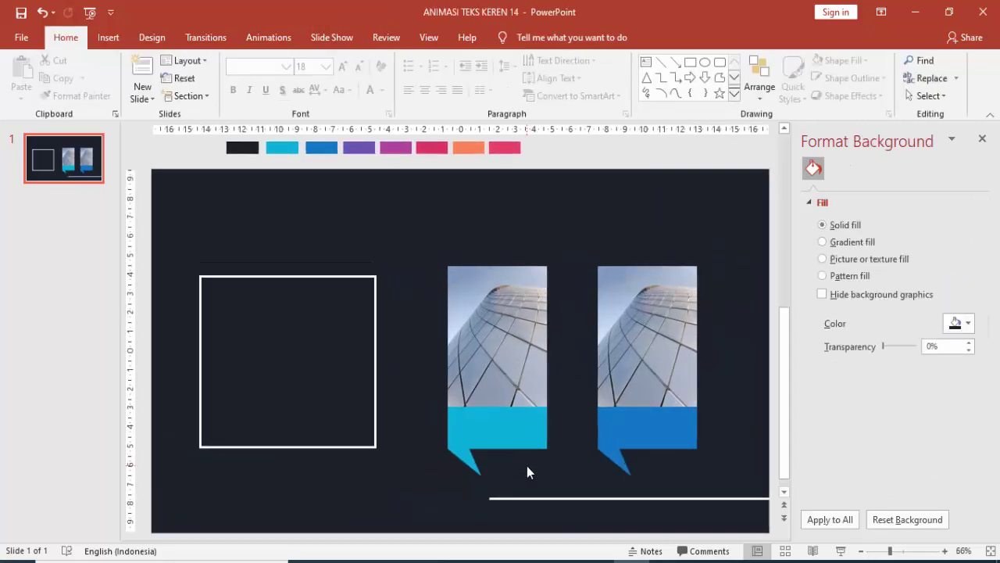
Draw a small cyan circle on the timeline under the first callout
left_click(108, 37)
left_click(235, 74)
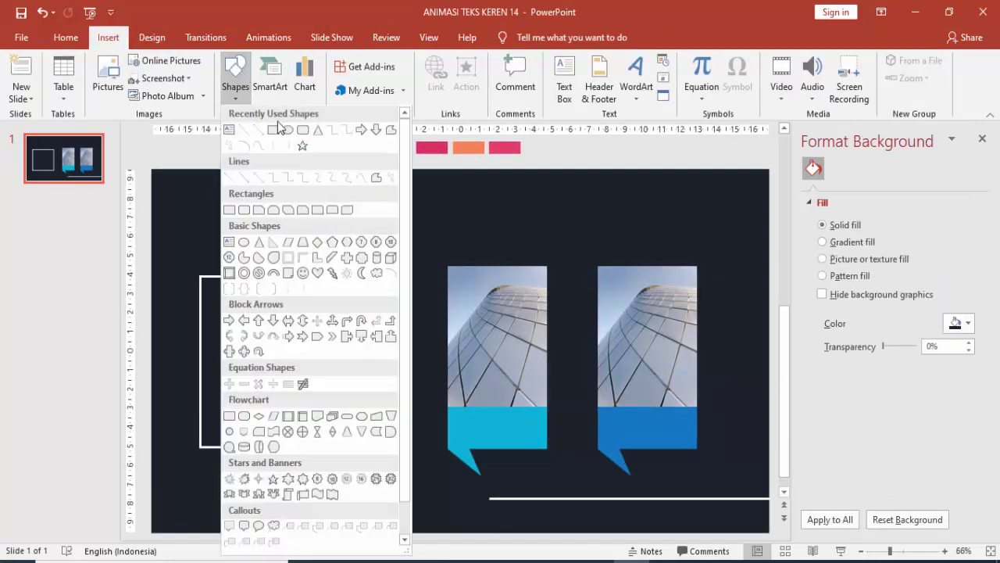
left_click(288, 135)
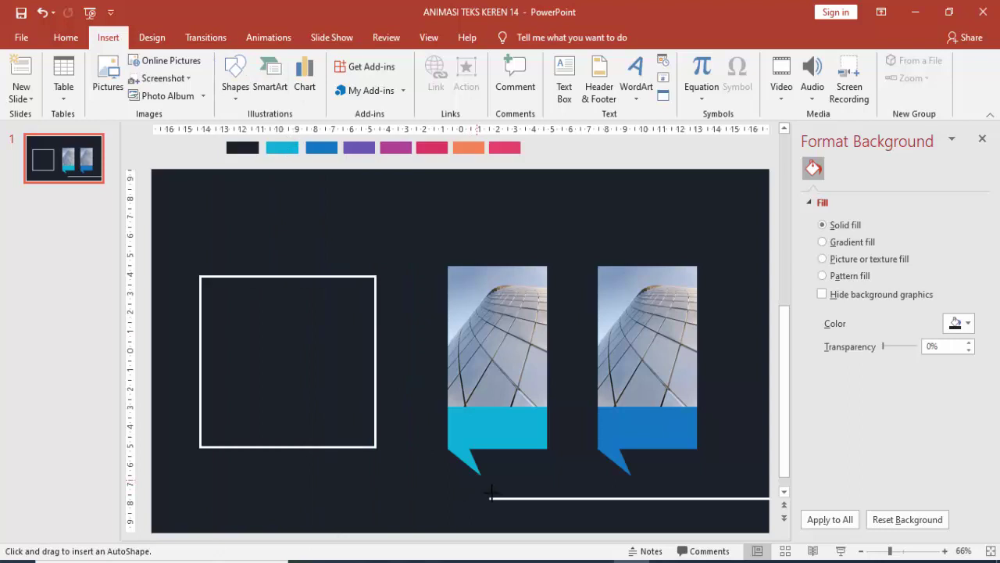
mouse_move(491, 492)
left_mouse_down()
mouse_move(504, 510)
mouse_move(491, 493)
left_mouse_up()
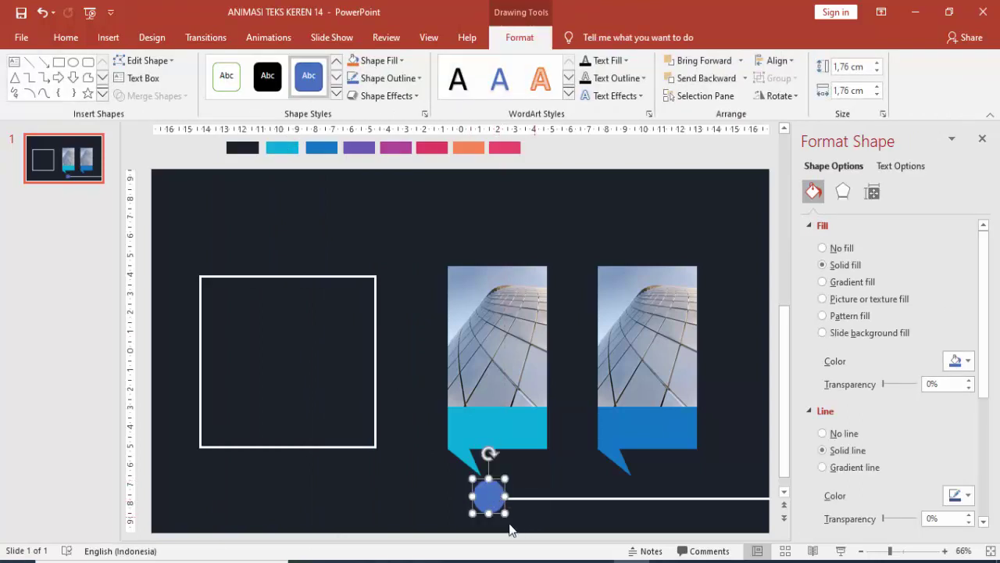
scroll(504, 512, "up", 4)
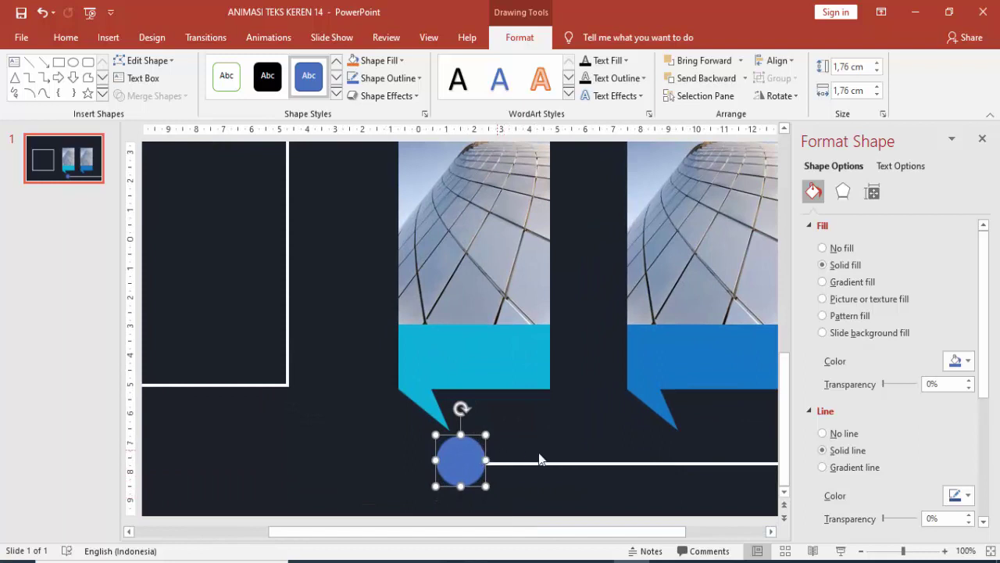
left_click_drag(468, 465, 464, 465)
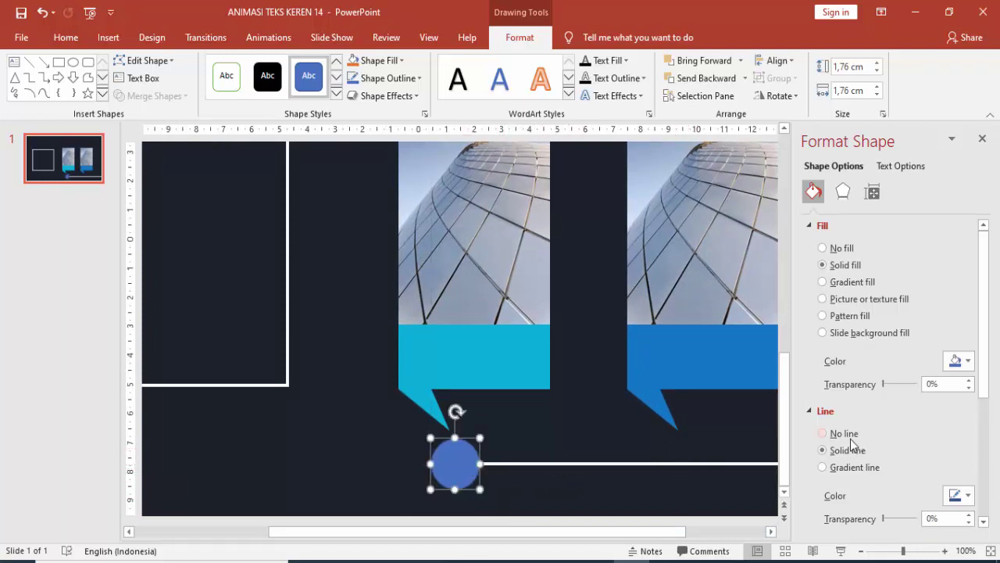
left_click(960, 361)
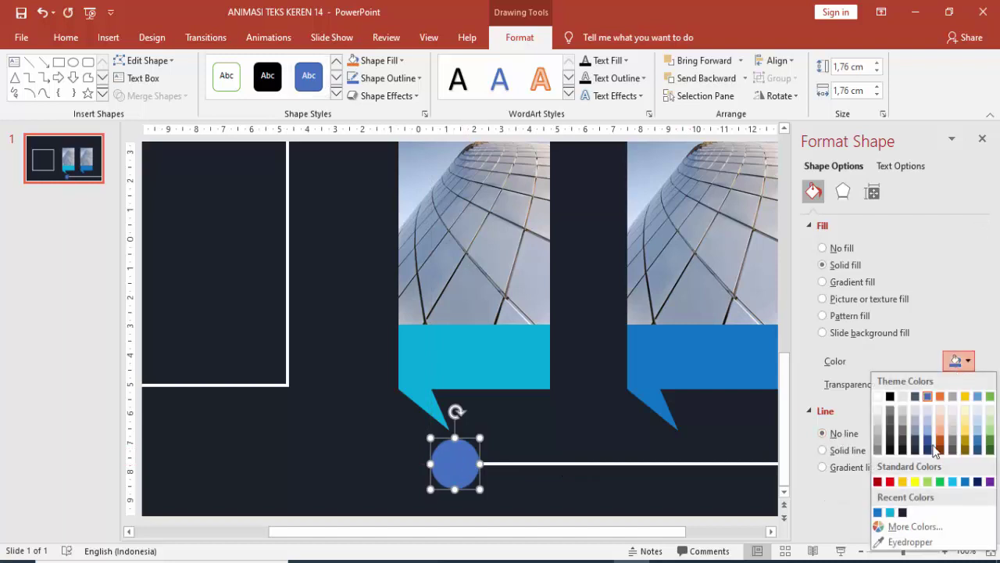
left_click(890, 513)
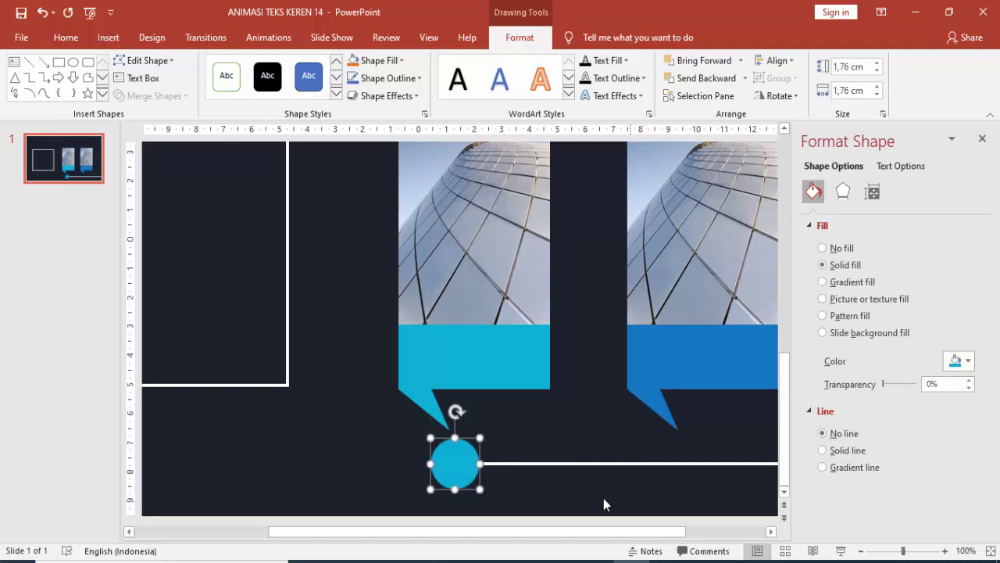
Copy the circle under the second callout and fill the copy blue
left_click_drag(469, 473, 692, 466)
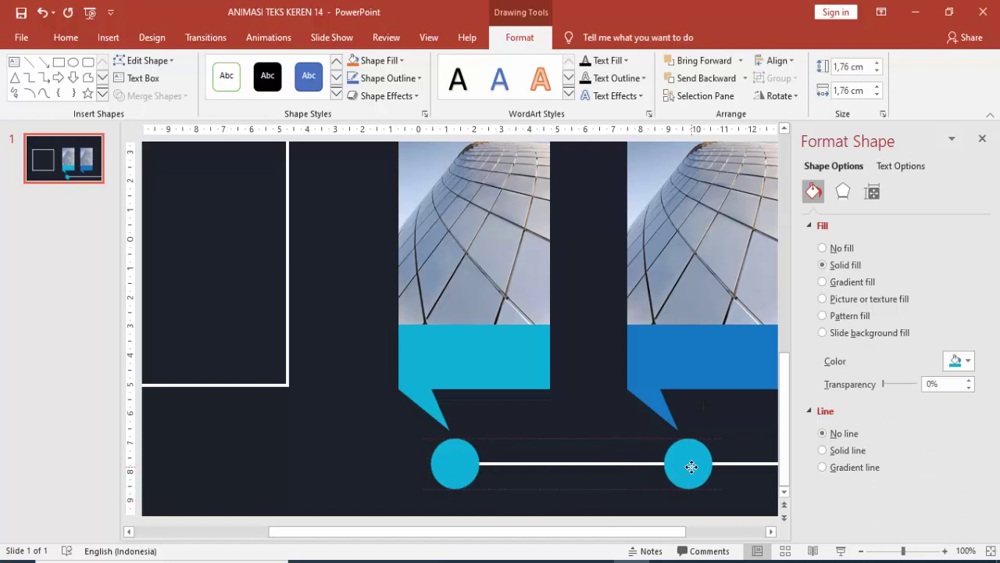
left_click(959, 361)
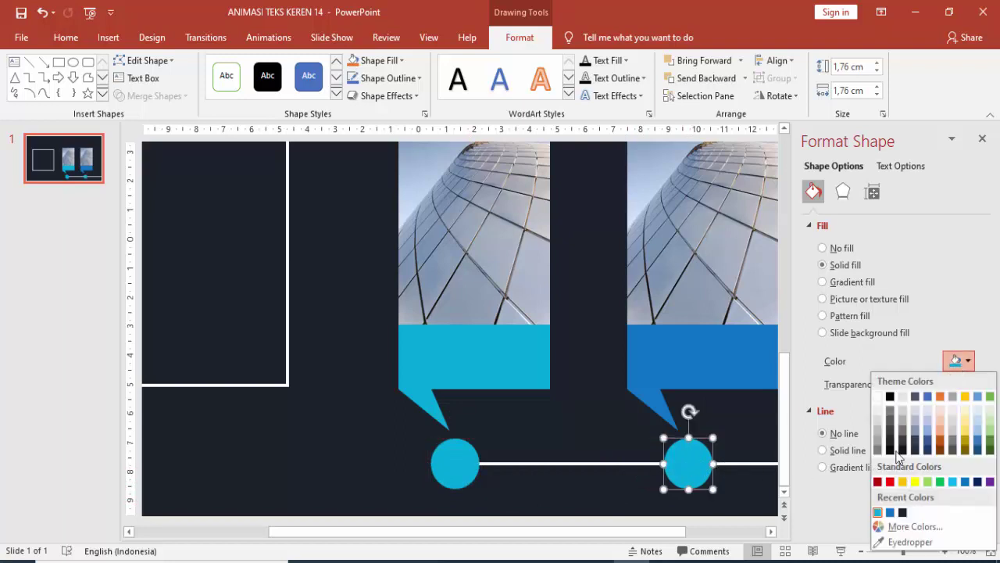
left_click(889, 512)
scroll(667, 466, "down", 3)
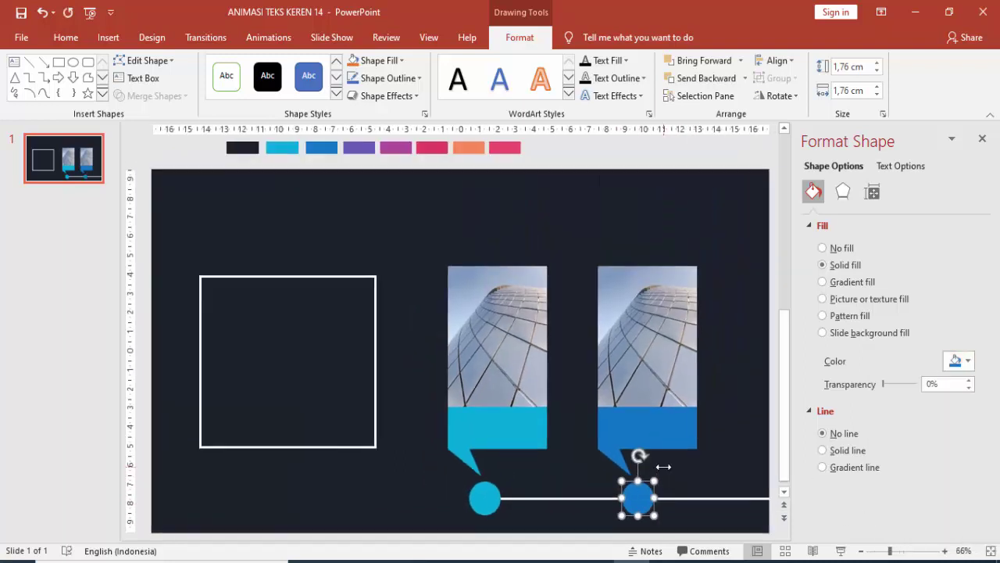
scroll(719, 445, "down", 2)
left_click(715, 423)
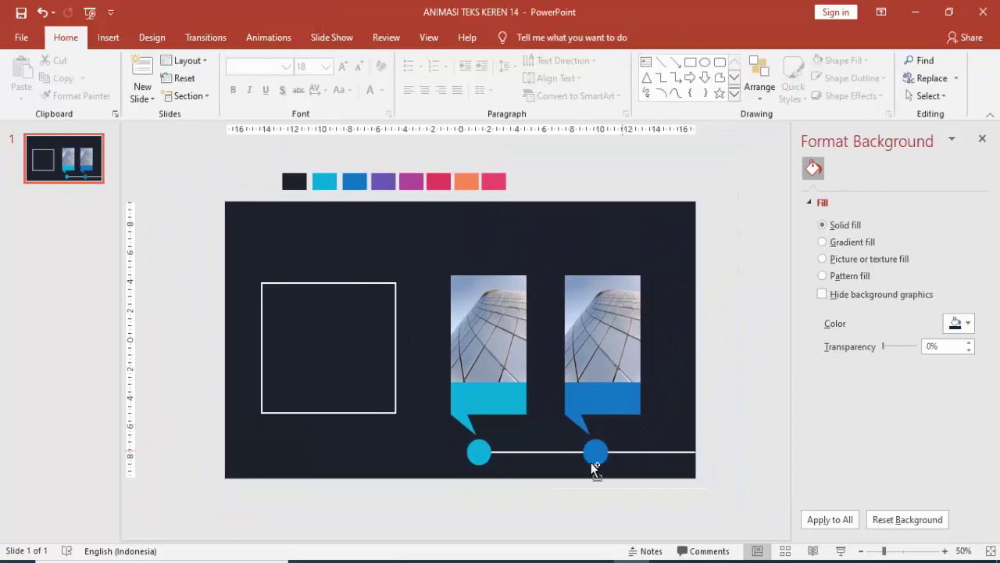
scroll(590, 462, "up", 1)
scroll(578, 468, "up", 1)
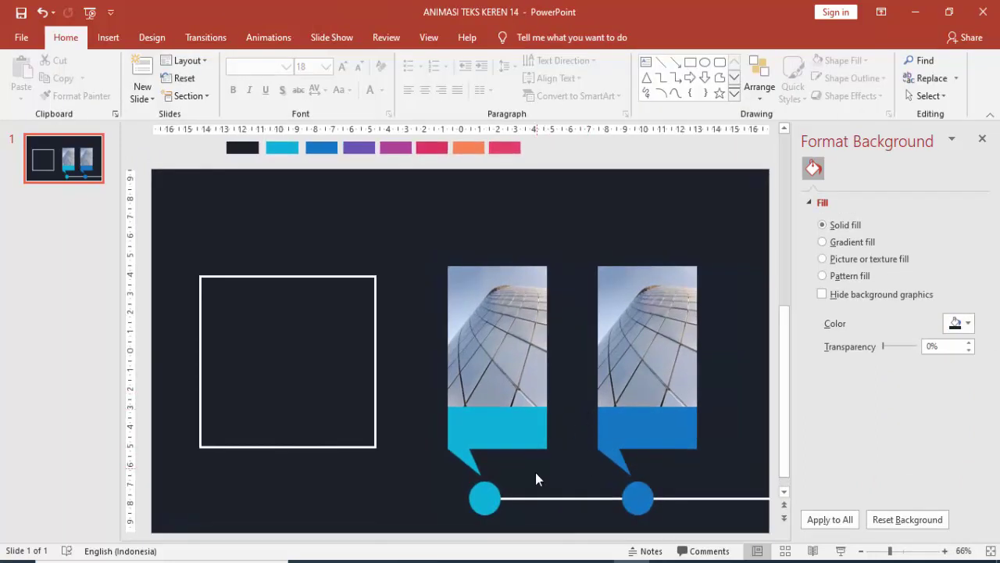
left_click(488, 501)
left_click(637, 503)
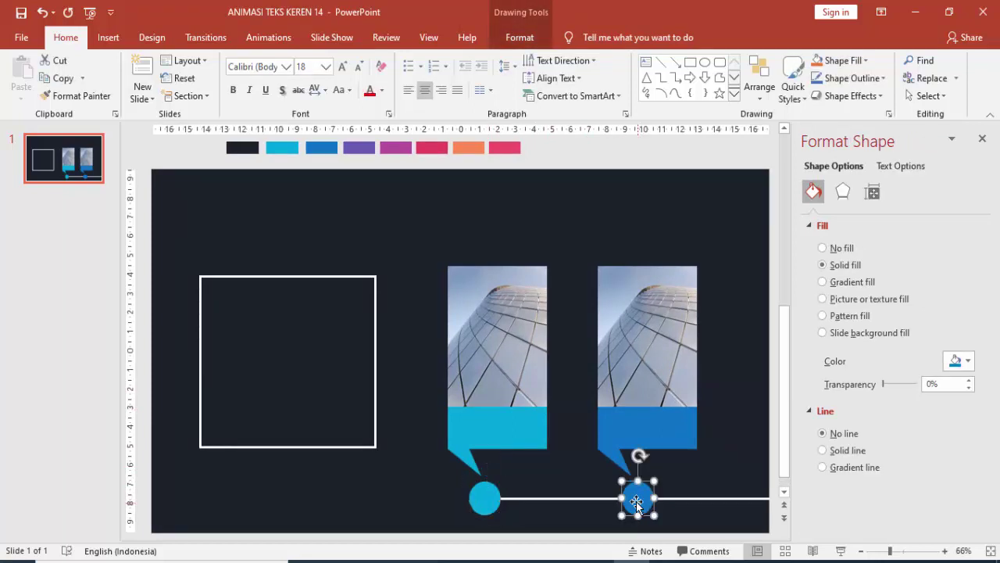
left_click(487, 498)
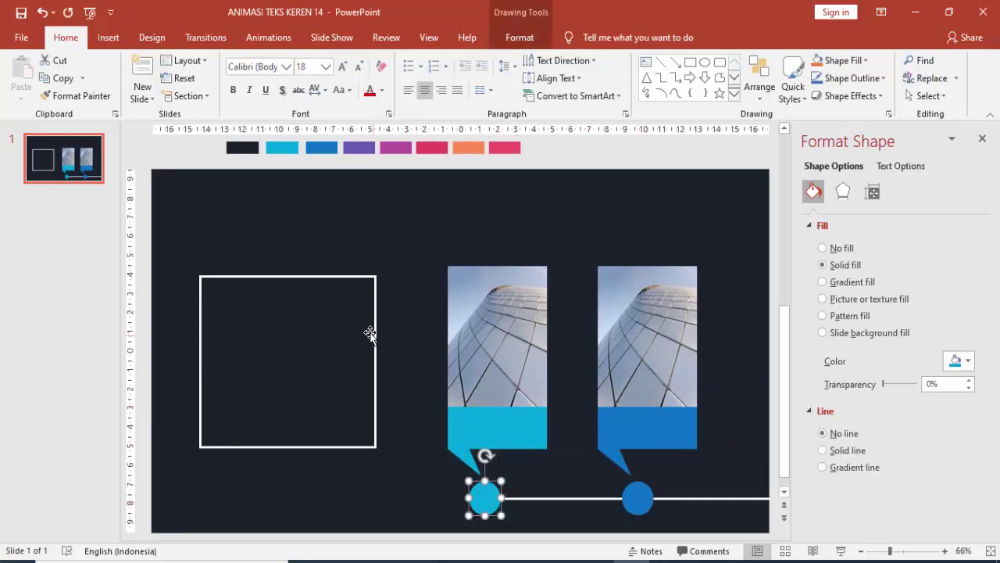
Insert the iconfinder_Apple_194933 SVG icon from the ICON > SVG folder onto the slide
left_click(108, 38)
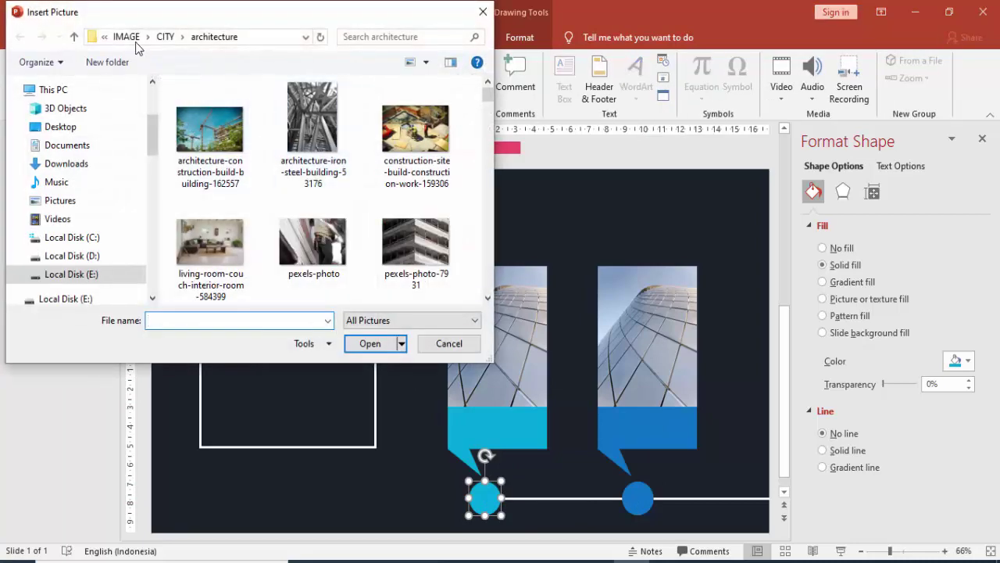
left_click(130, 36)
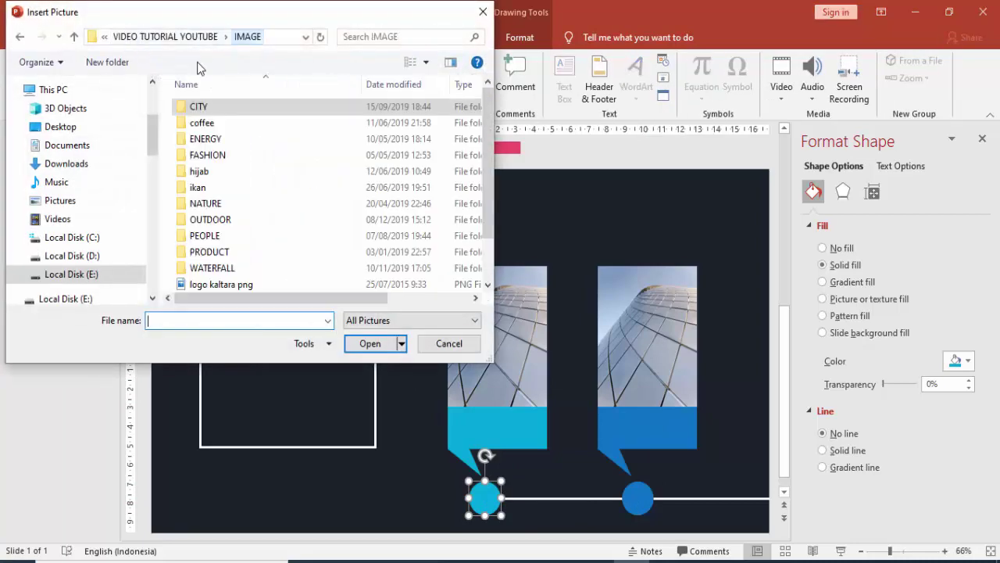
left_click(157, 36)
double_click(283, 192)
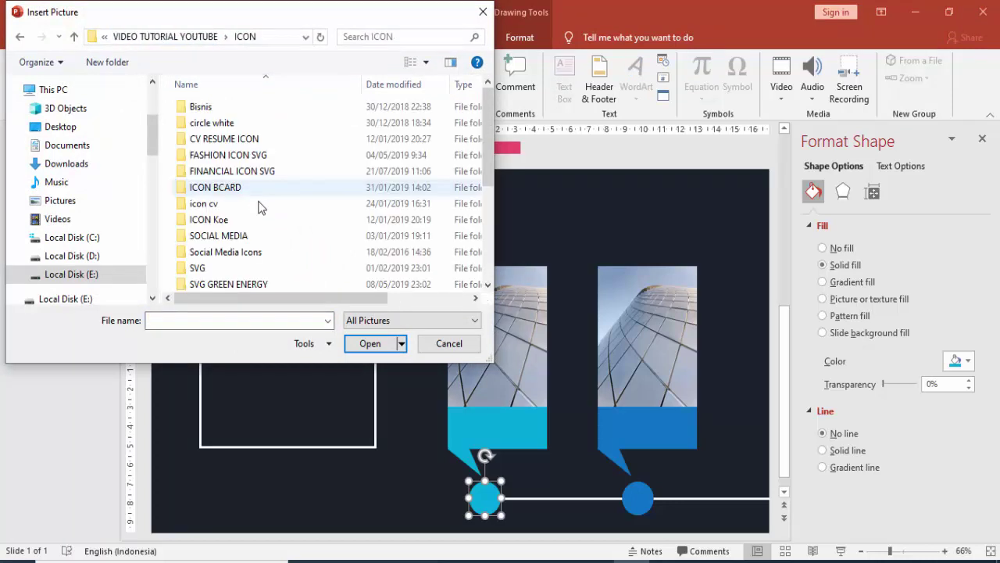
scroll(258, 209, "down", 2)
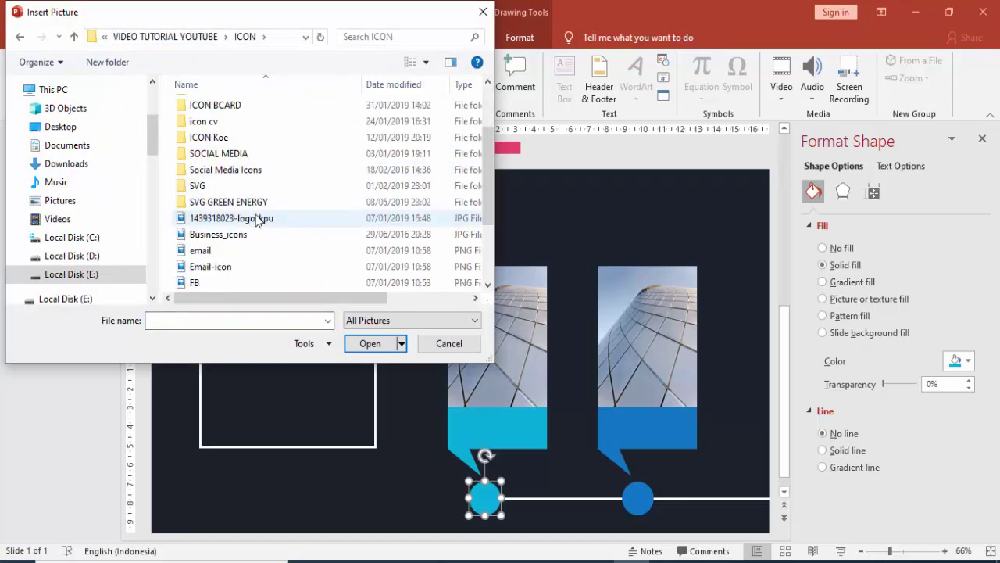
double_click(205, 186)
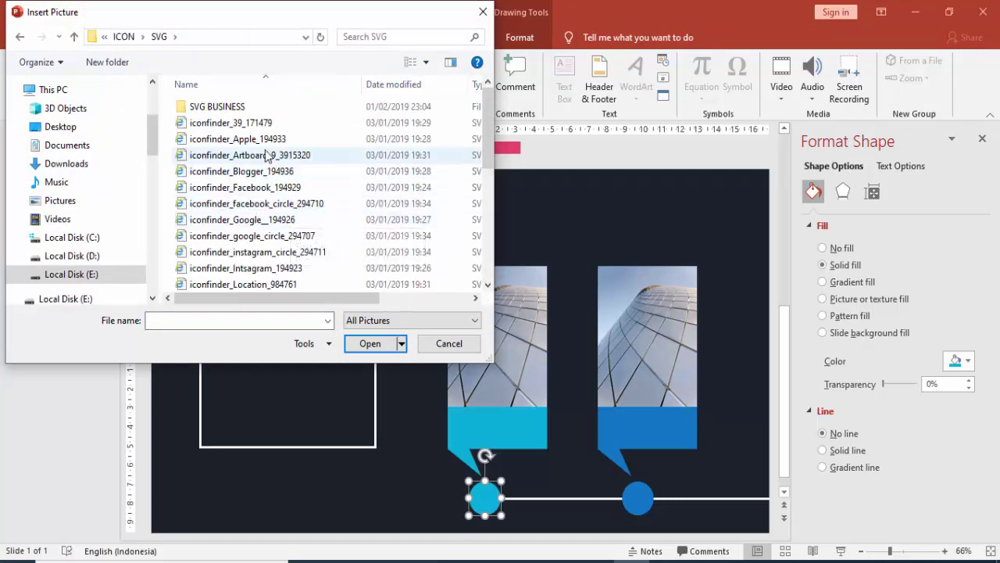
left_click(237, 138)
left_click(372, 343)
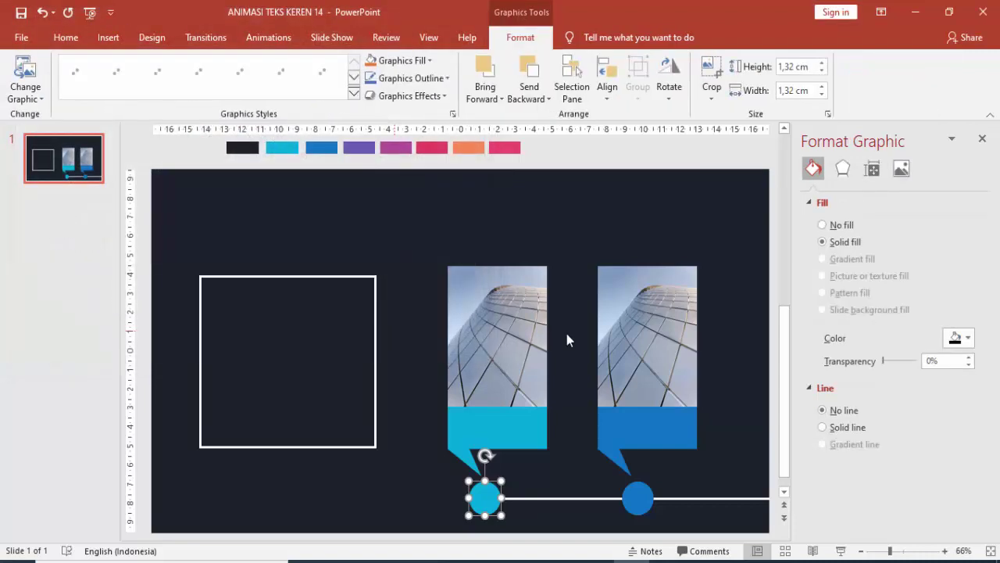
Fill the Apple icon white, then shrink and centre it on the cyan circle
left_click(956, 339)
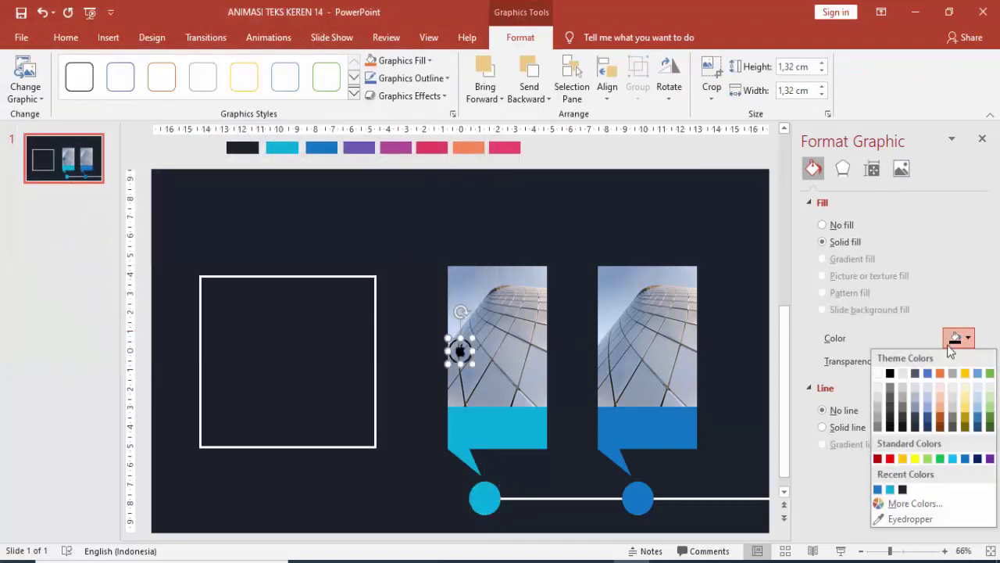
left_click(879, 373)
left_click_drag(474, 337, 486, 504)
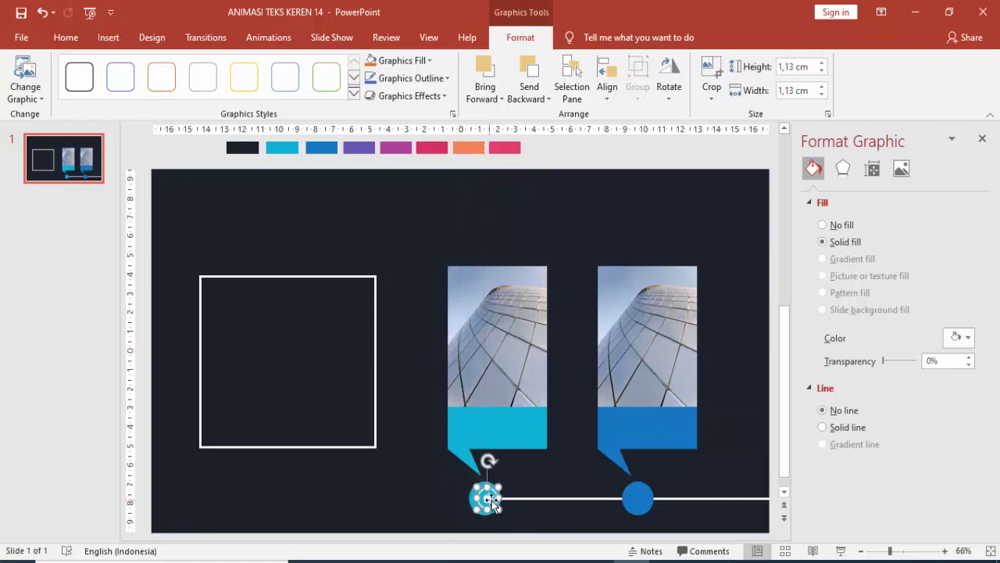
scroll(486, 504, "up", 5, "ctrl")
left_click_drag(458, 461, 455, 450)
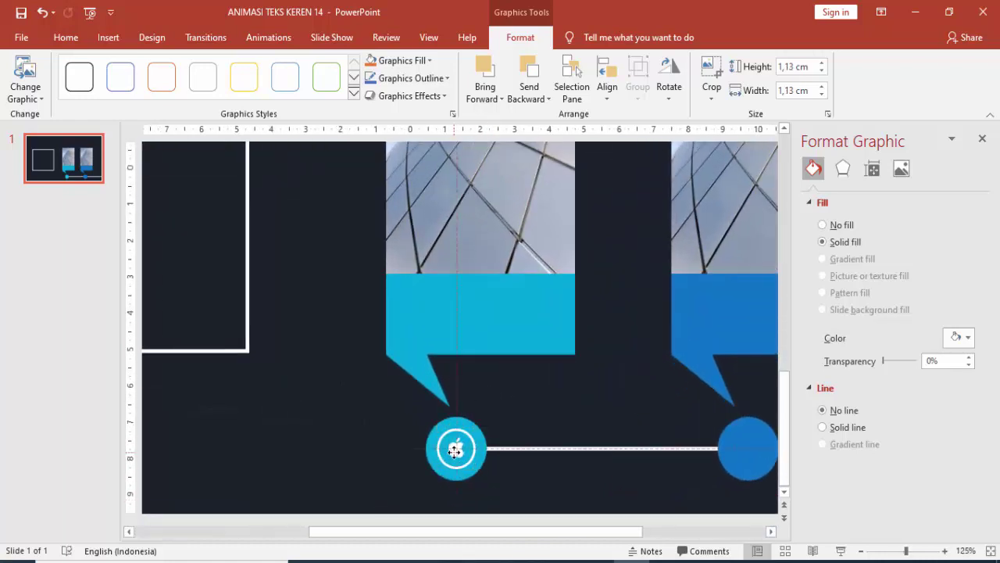
scroll(455, 450, "down", 4, "ctrl")
scroll(490, 438, "down", 1, "ctrl")
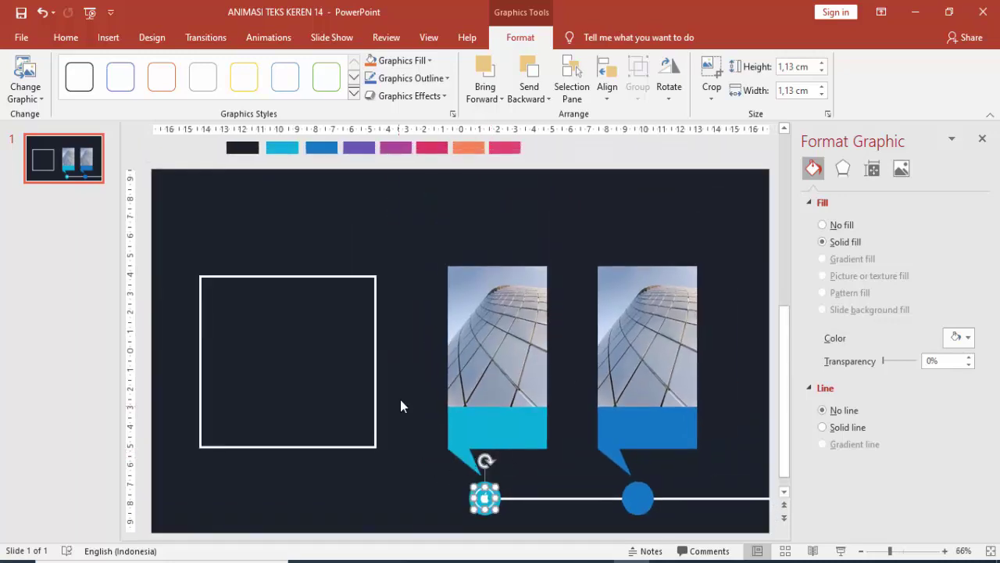
Insert the Blogger SVG icon, fill it white, and place it on the blue circle
left_click(108, 37)
left_click(109, 79)
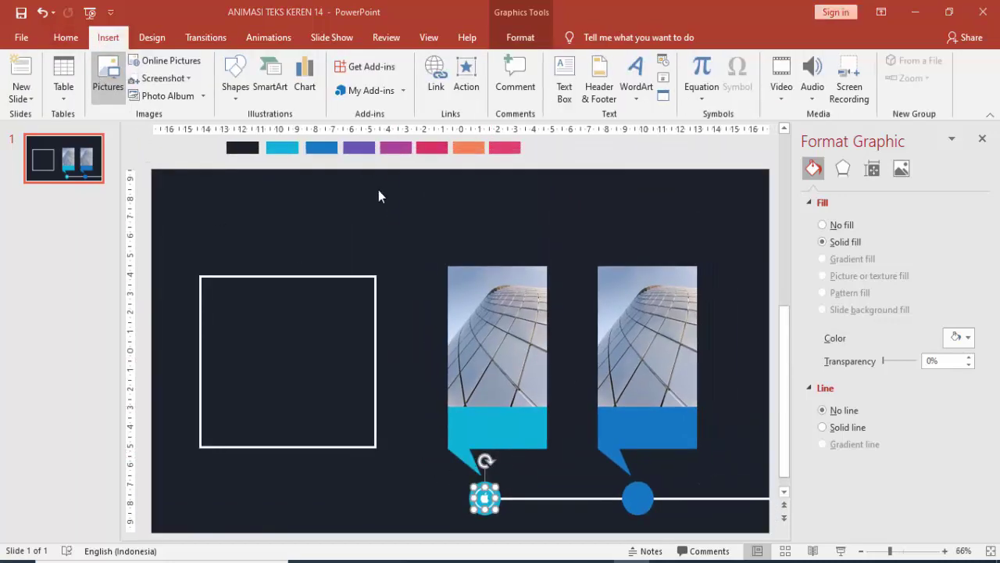
double_click(242, 171)
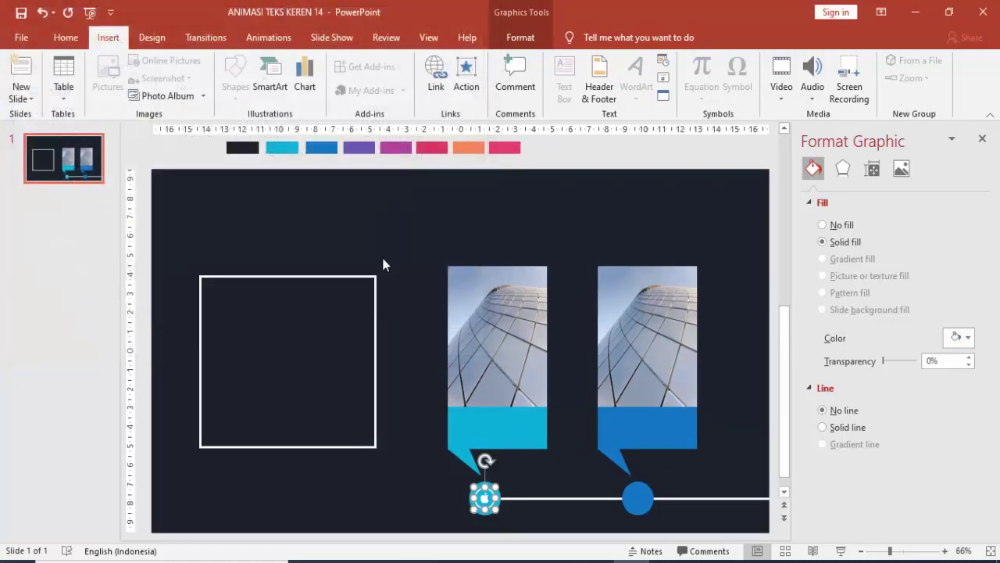
left_click(960, 337)
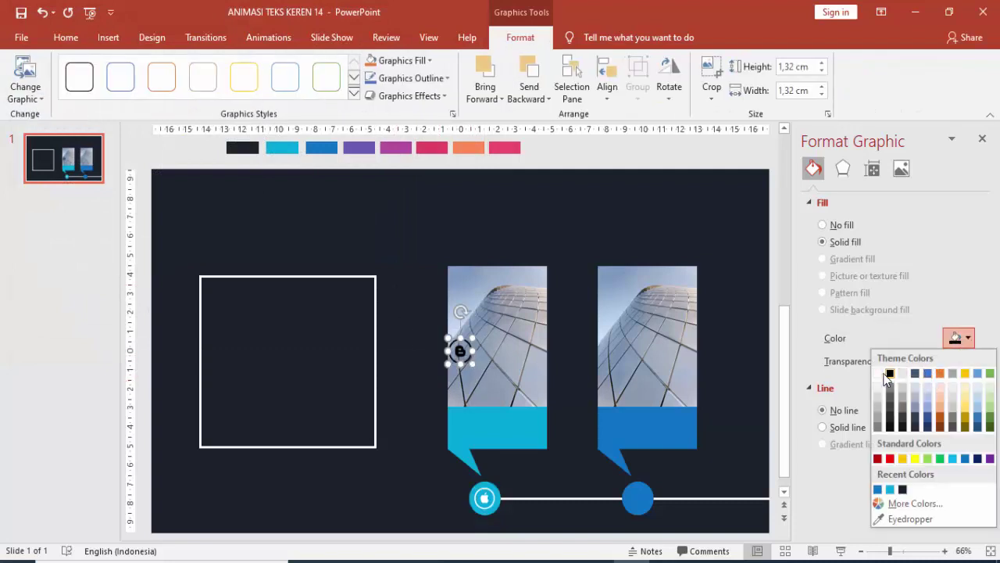
left_click(902, 373)
mouse_move(479, 363)
left_mouse_down()
mouse_move(645, 489)
mouse_move(638, 500)
left_mouse_up()
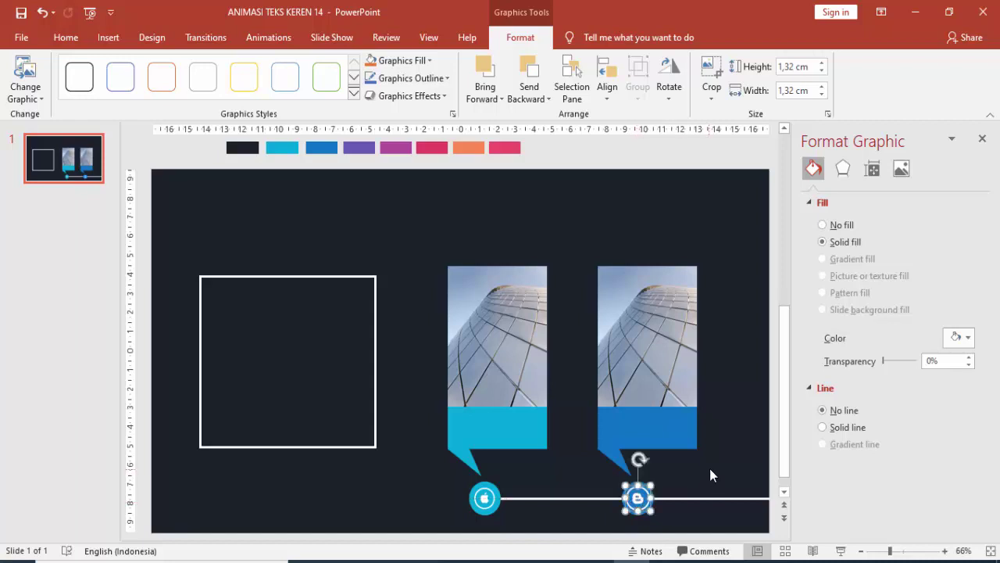
left_click(717, 466)
scroll(721, 460, "down", 2, "ctrl")
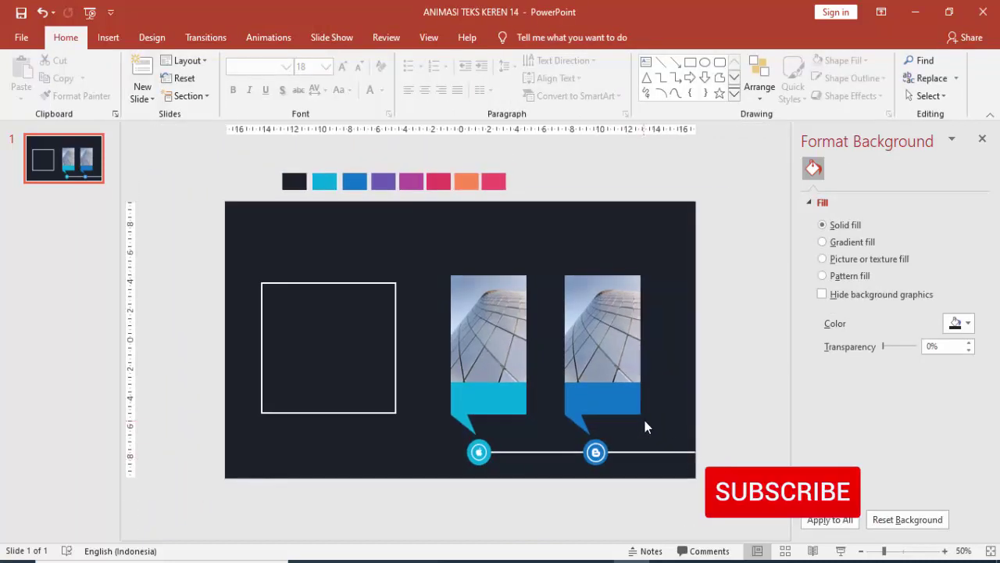
Start replacing the right photo card's picture fill with an image from a file
left_click(612, 315)
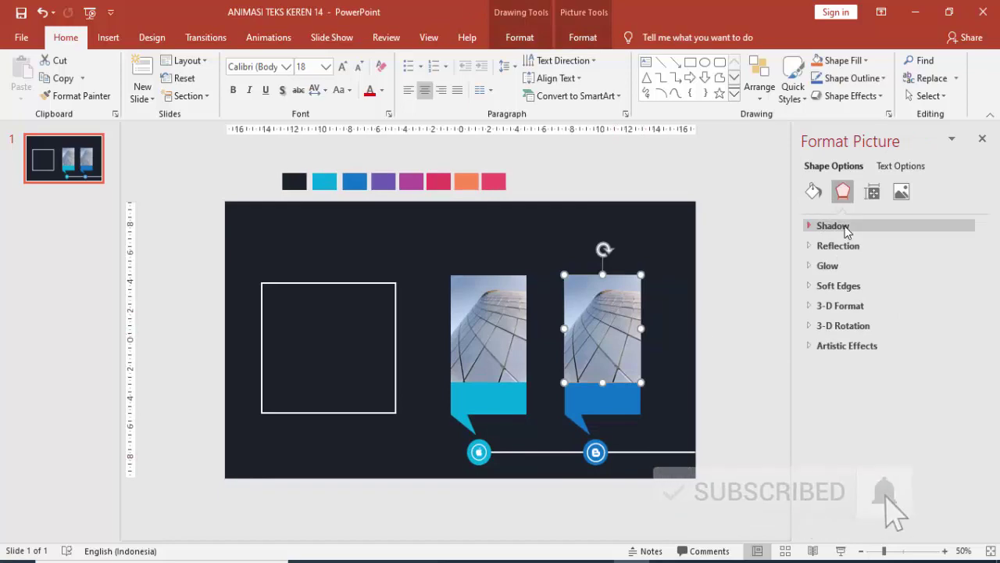
left_click(814, 191)
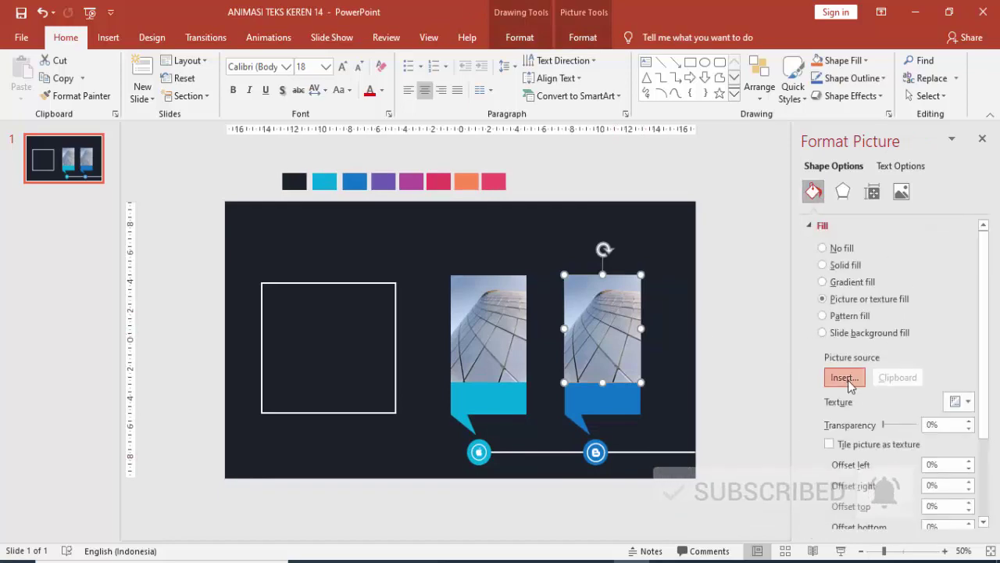
left_click(844, 378)
left_click(346, 198)
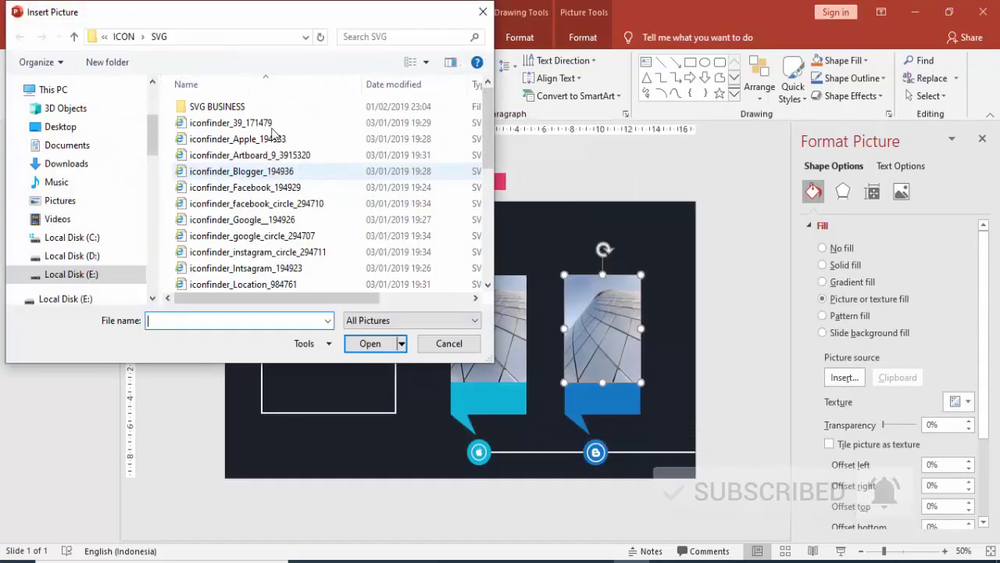
Fill the card with pexels-photo-416942 from the IMAGE > CITY folder
left_click(123, 37)
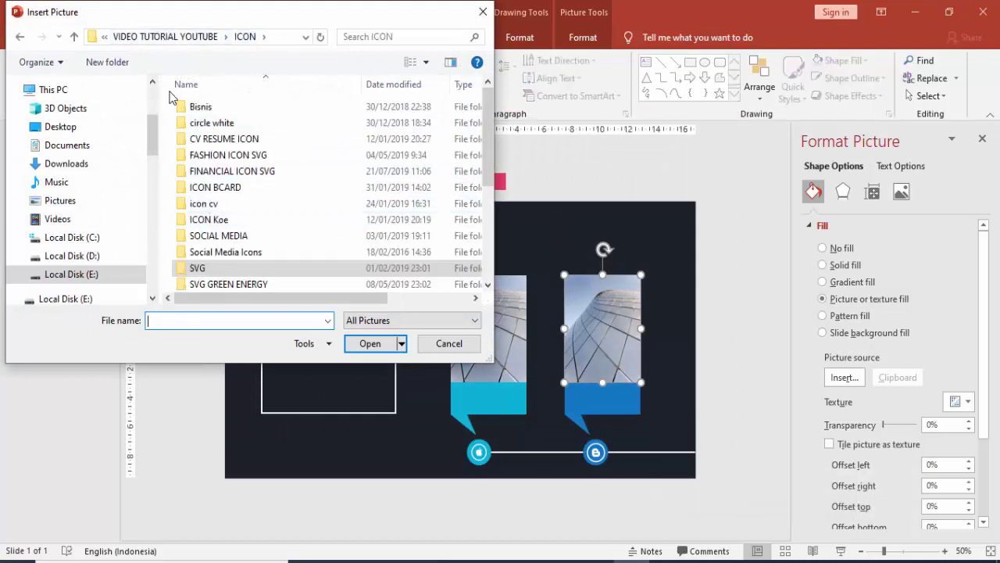
left_click(157, 36)
left_click(213, 205)
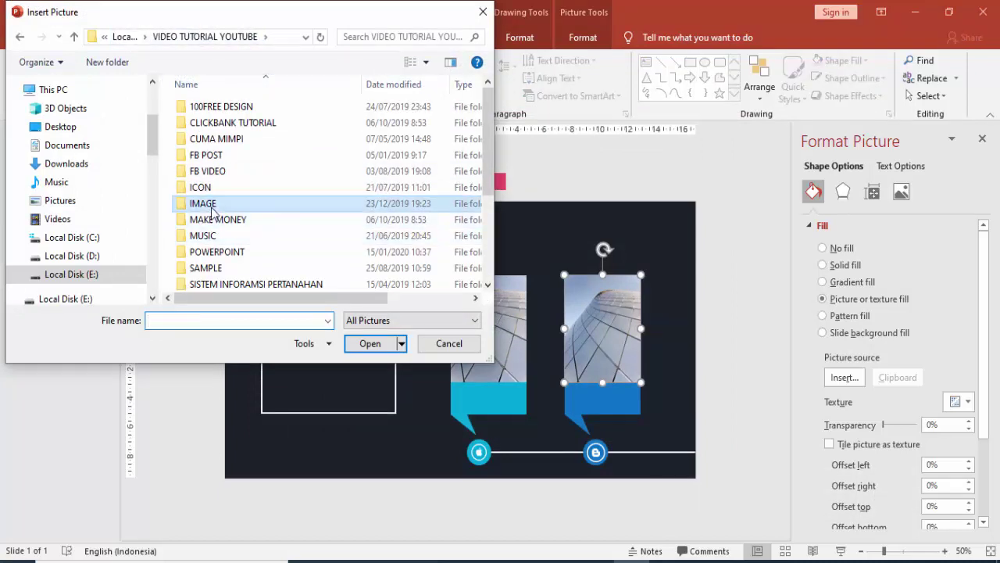
double_click(212, 204)
double_click(217, 105)
scroll(330, 192, "down", 2)
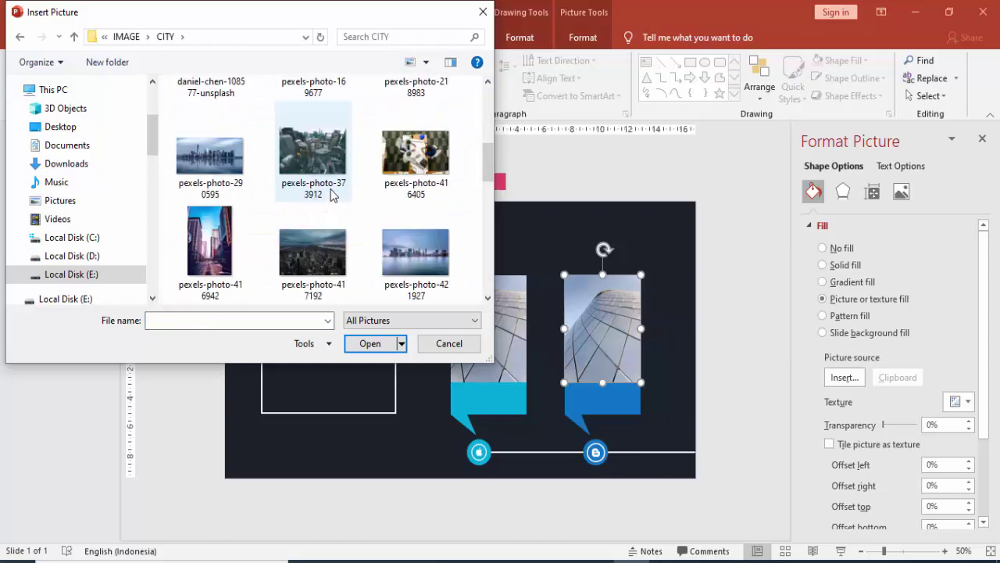
scroll(312, 196, "up", 1)
scroll(234, 207, "down", 2)
left_click(211, 156)
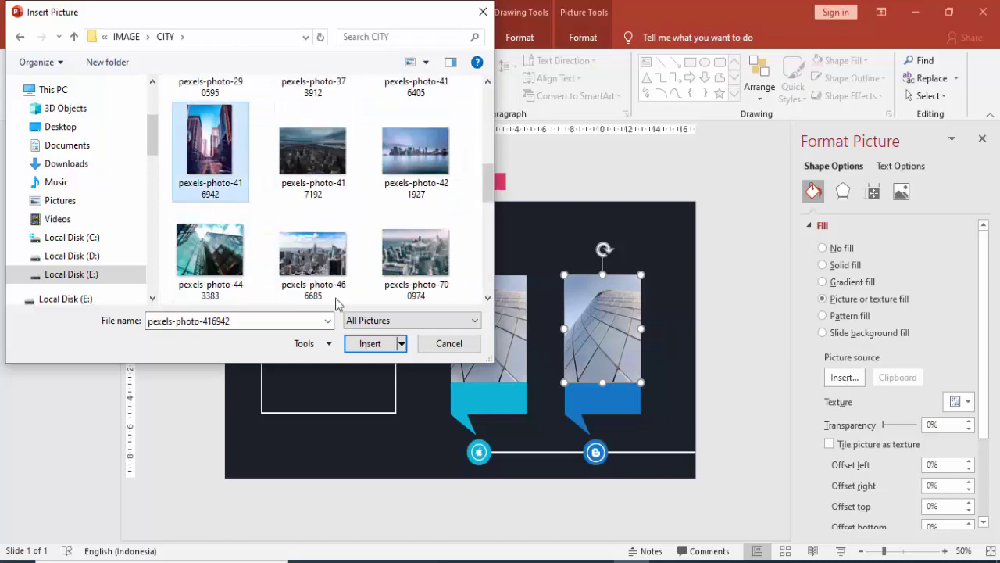
left_click(365, 351)
left_click(717, 326)
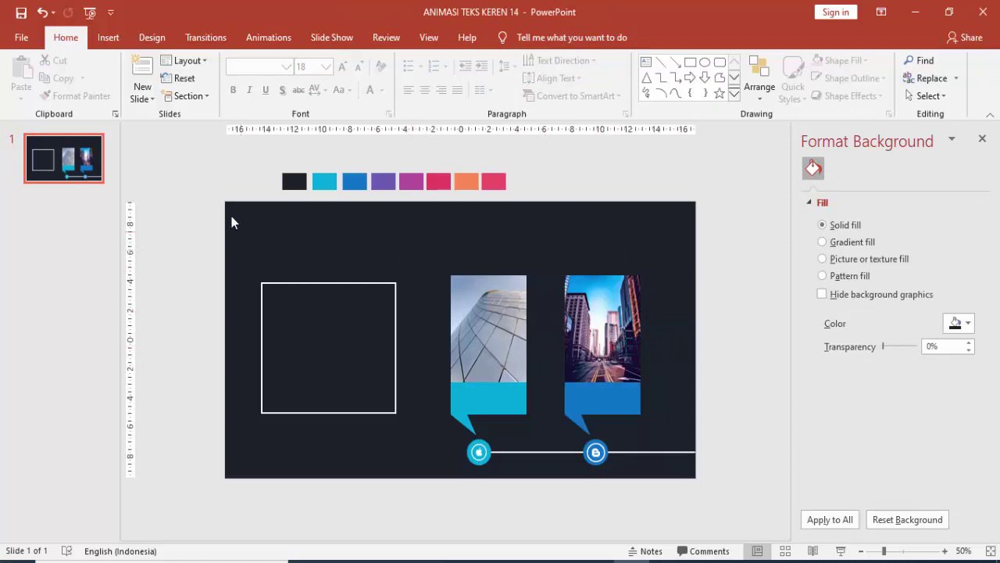
Enlarge the empty outlined frame to match the photo cards' height
left_click(370, 287)
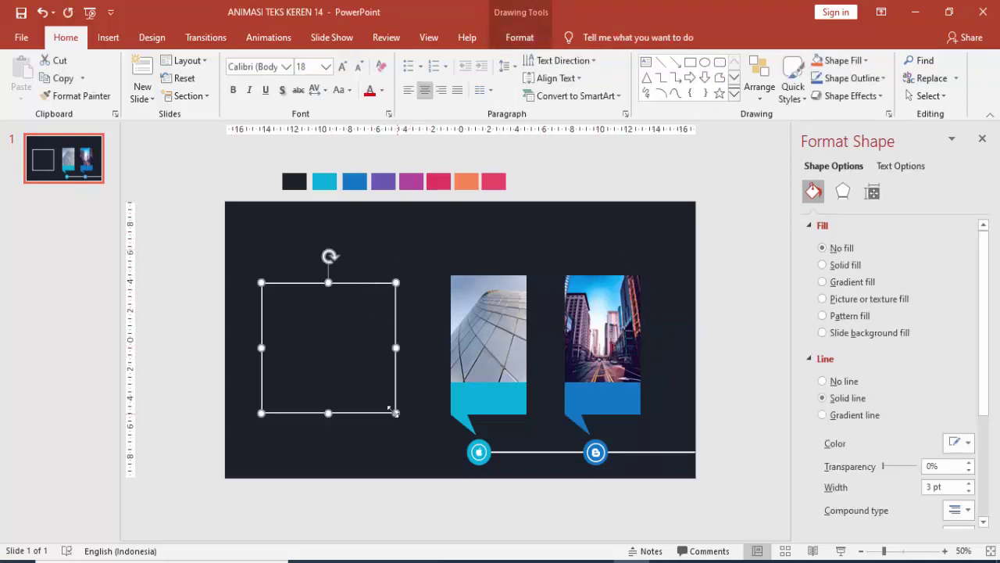
left_click_drag(417, 436, 437, 456)
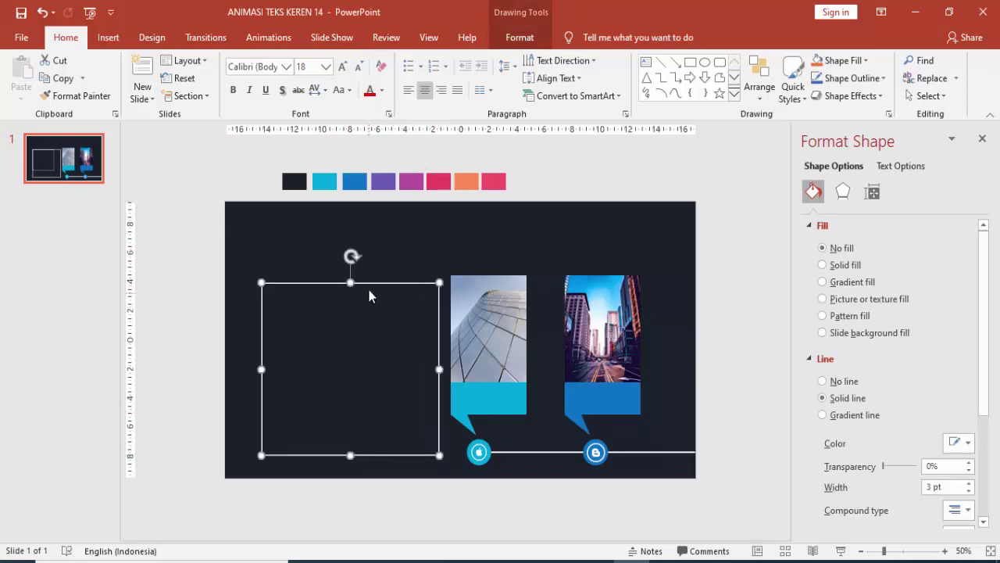
left_click_drag(368, 286, 352, 277)
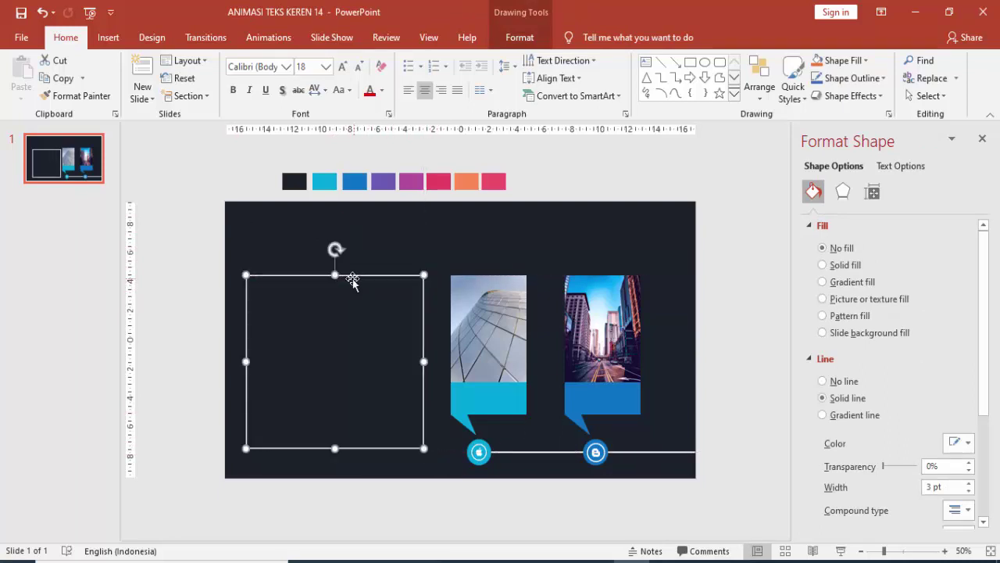
left_click_drag(249, 448, 242, 452)
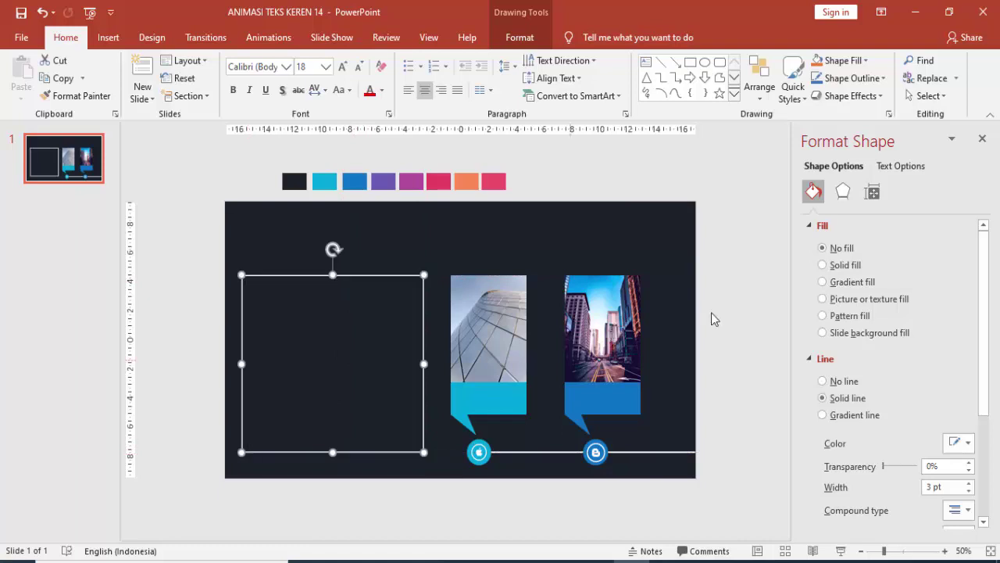
left_click(677, 297)
Select all the shapes and pictures and shift the whole layout up slightly
left_click_drag(198, 256, 718, 486)
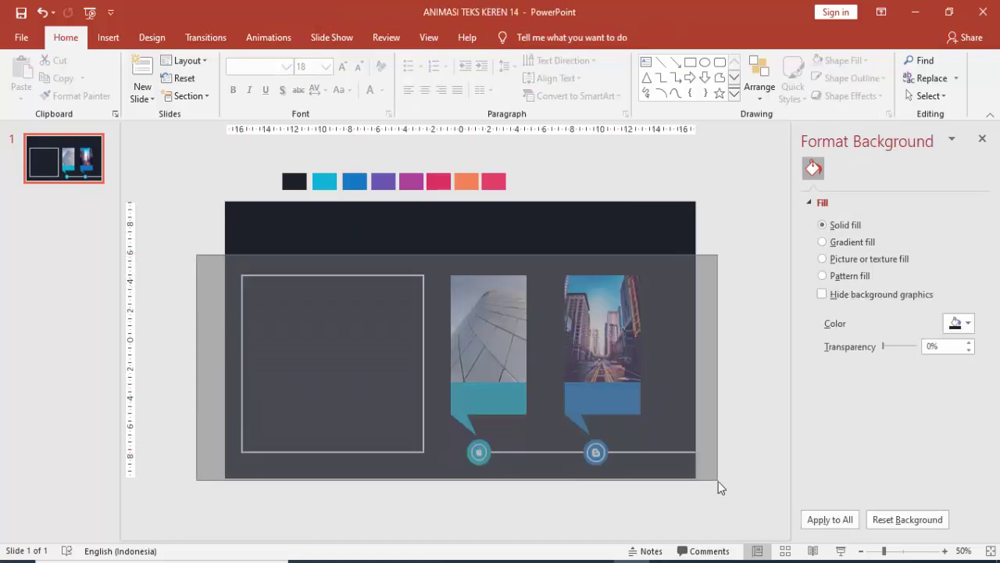
left_click_drag(628, 343, 630, 329)
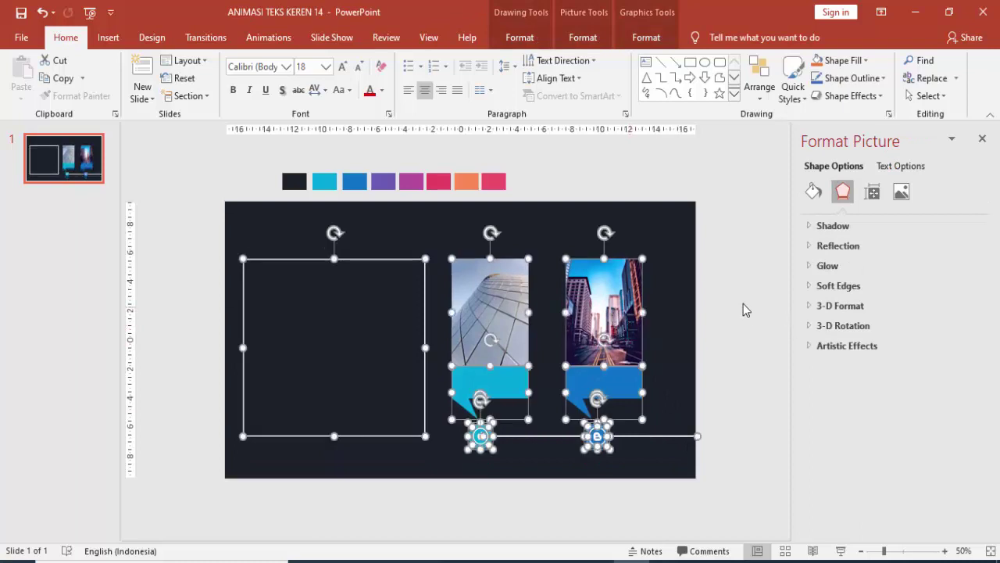
left_click(689, 303)
Add a text box inside the frame holding the title text
left_click(108, 38)
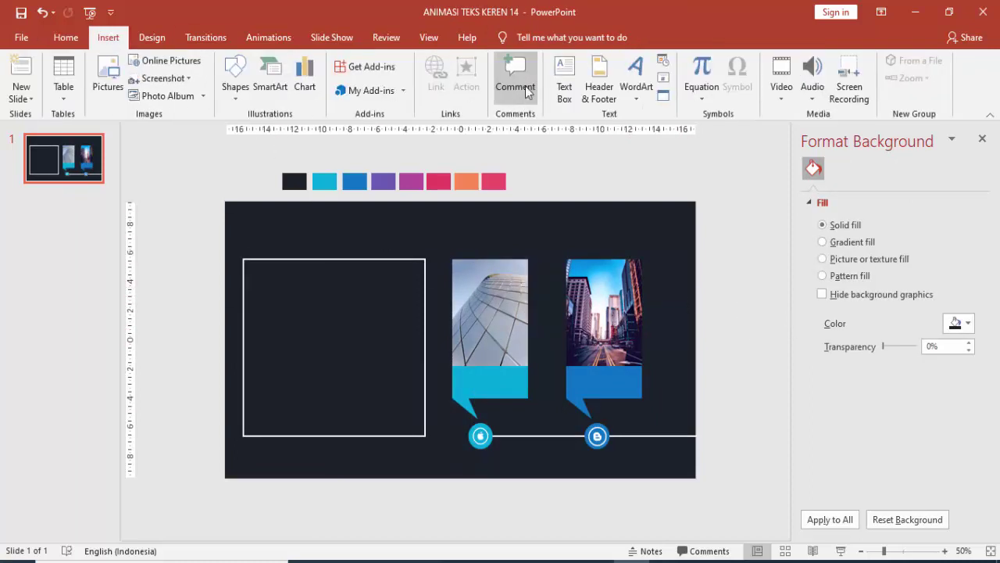
left_click(564, 86)
left_click(283, 290)
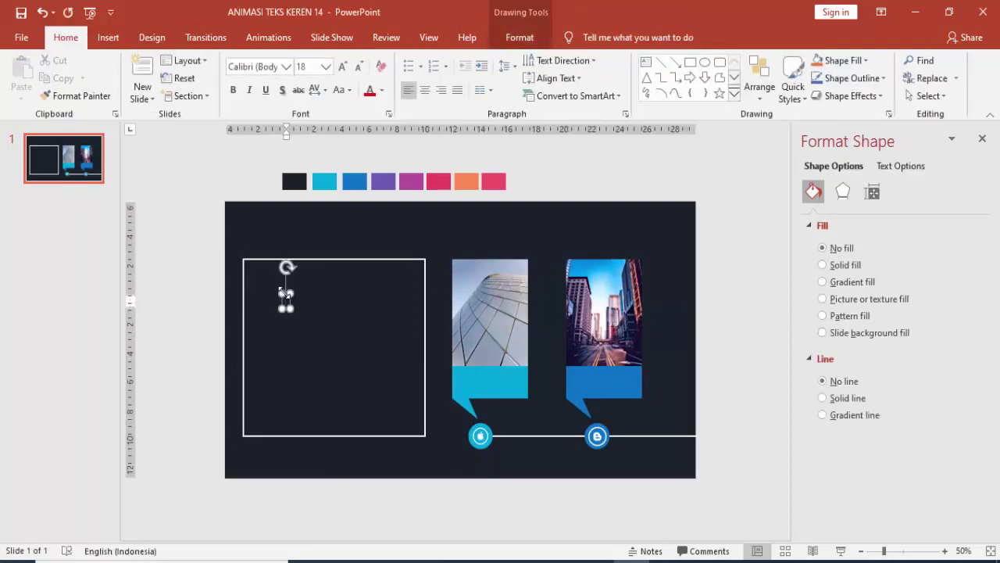
type("Lorem ipsum")
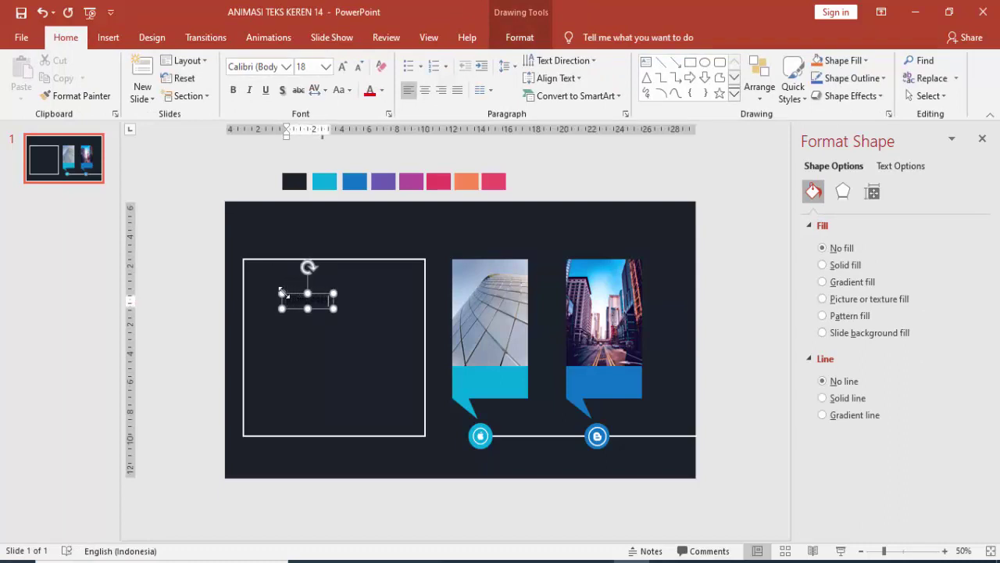
type(" dolor sit")
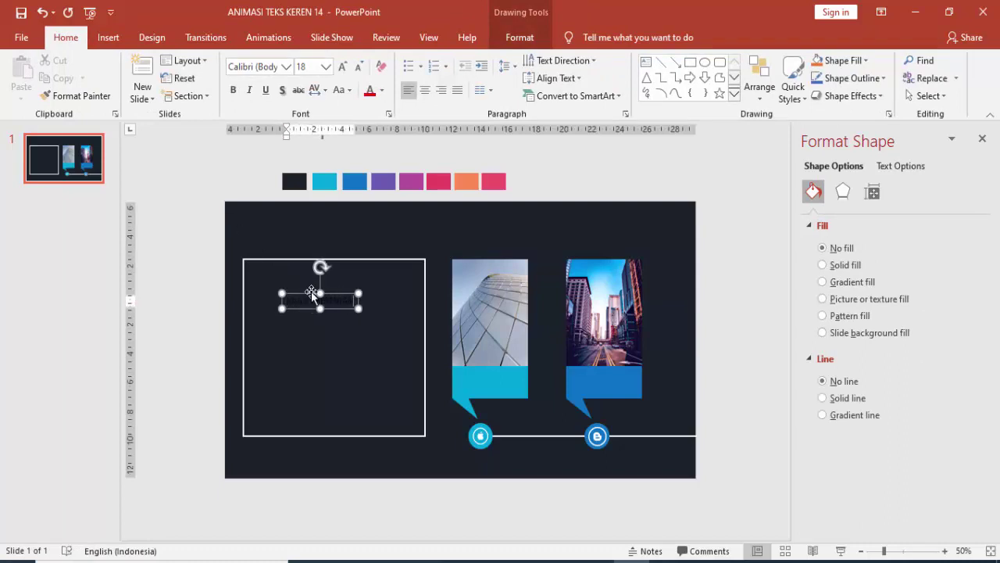
key("Escape")
Set the title to Gotham Bold 28 pt and move it to the frame's top
left_click(254, 66)
type("Gotham Bold")
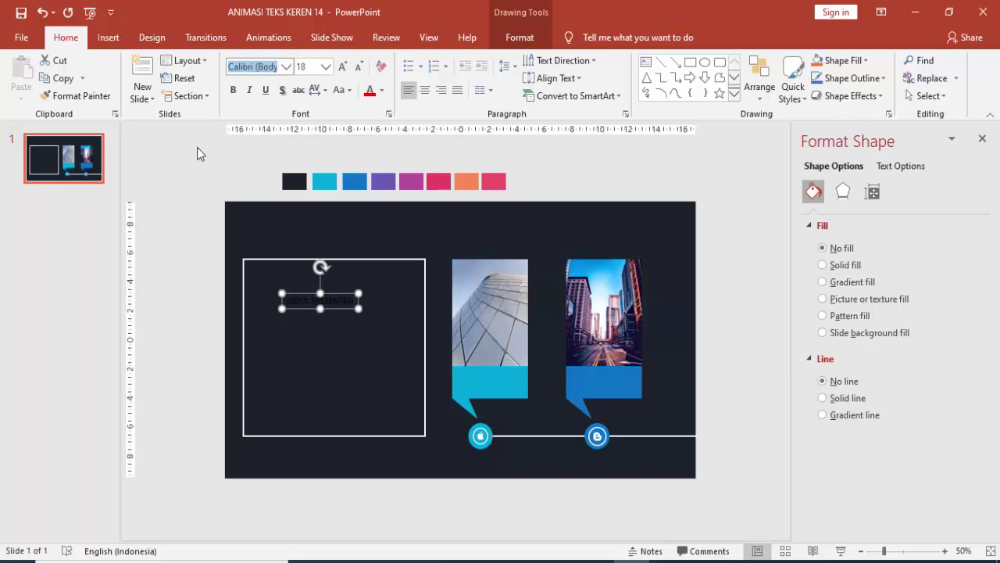
key("Return")
key("Return")
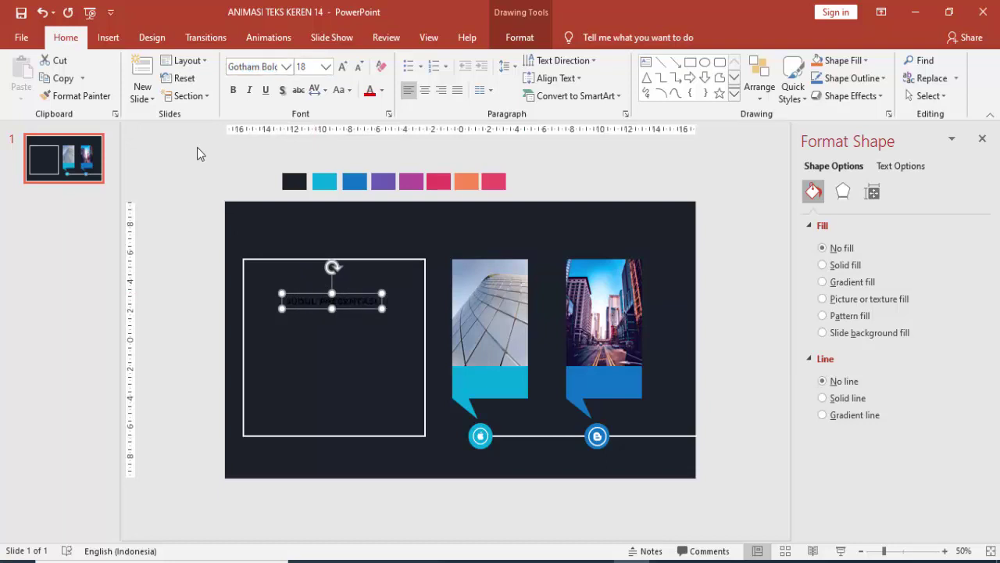
left_click(326, 66)
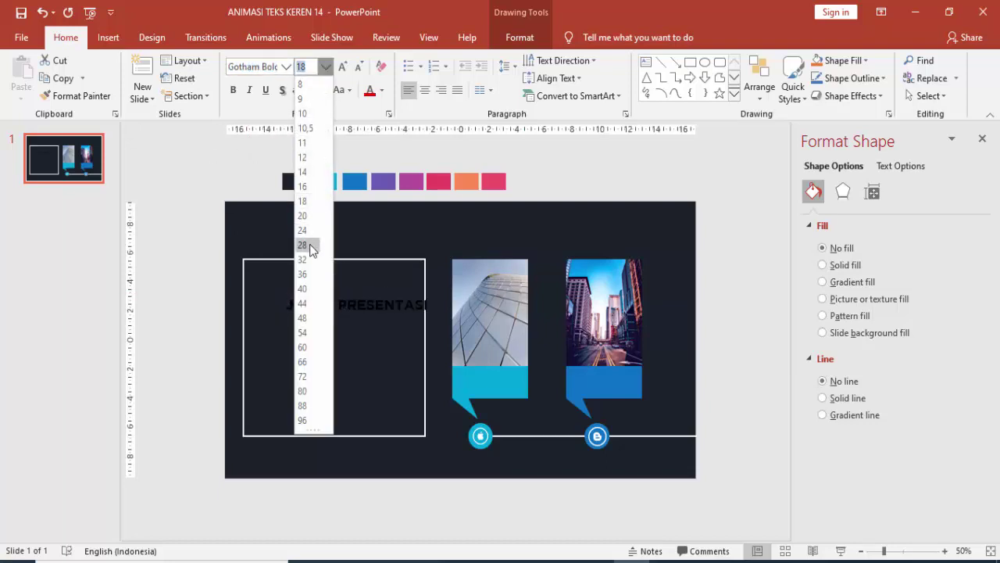
left_click(309, 247)
left_click_drag(350, 303, 331, 280)
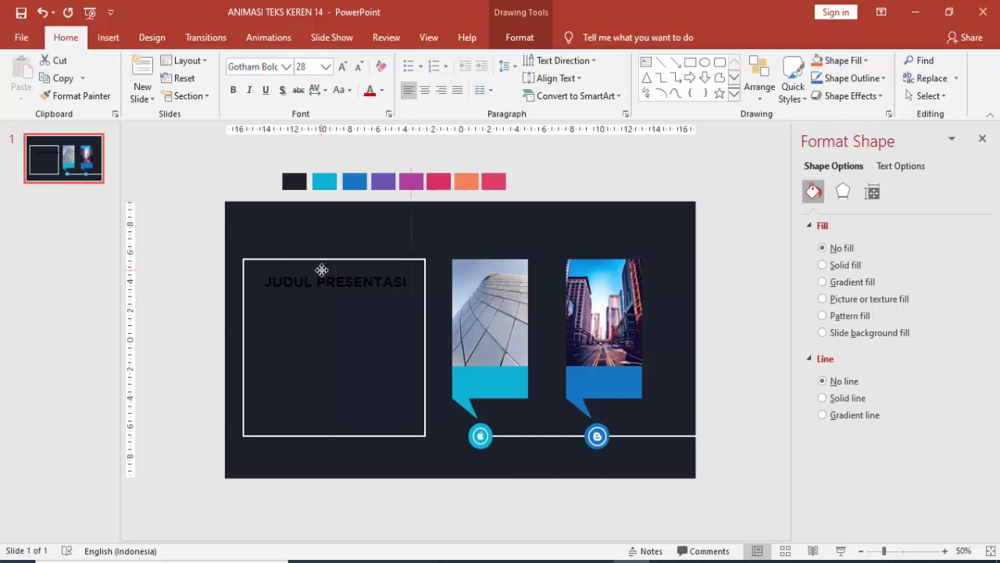
Colour the title white with the word PRESENTASI in cyan
left_click(382, 90)
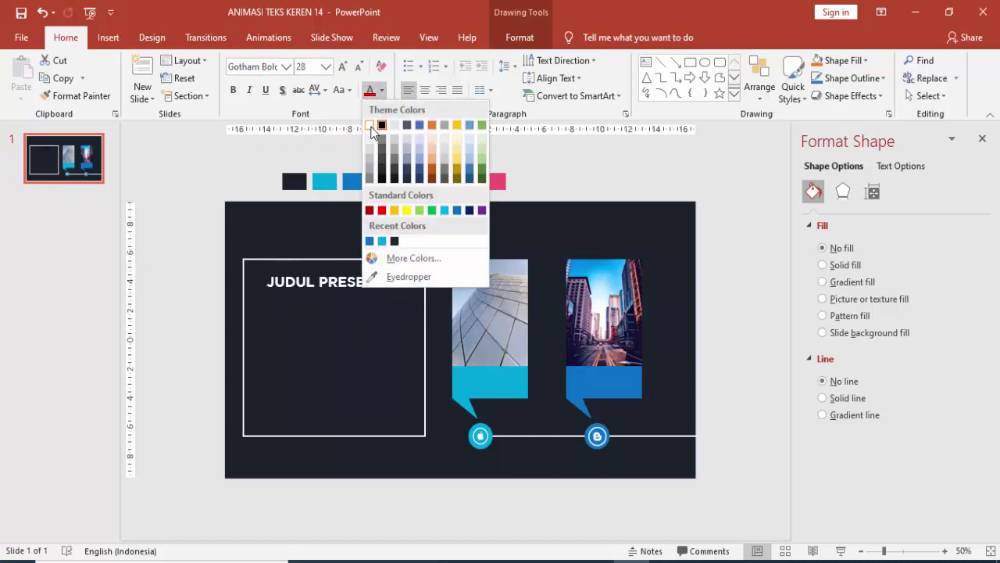
left_click(370, 129)
left_click_drag(320, 281, 409, 282)
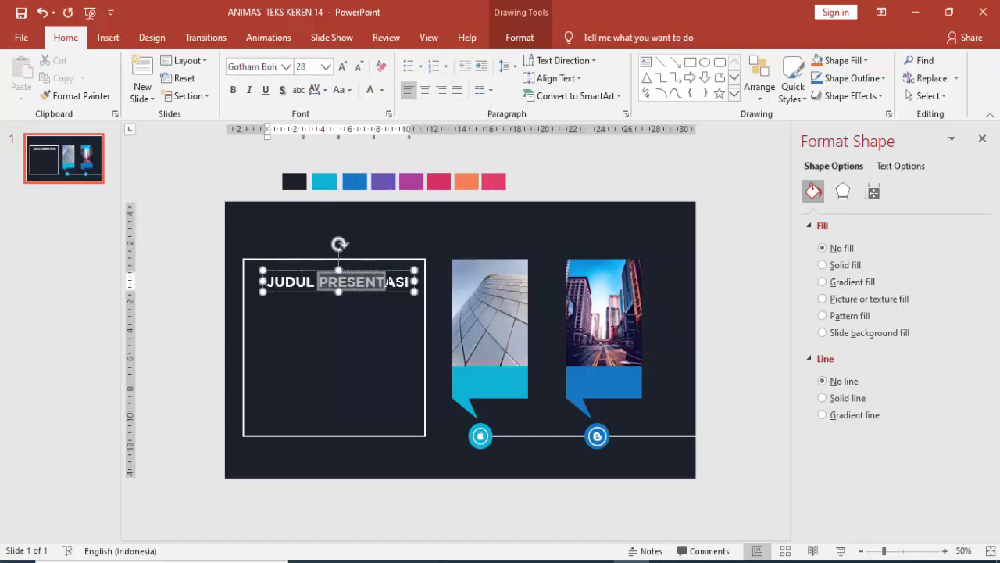
left_click(381, 90)
left_click(381, 241)
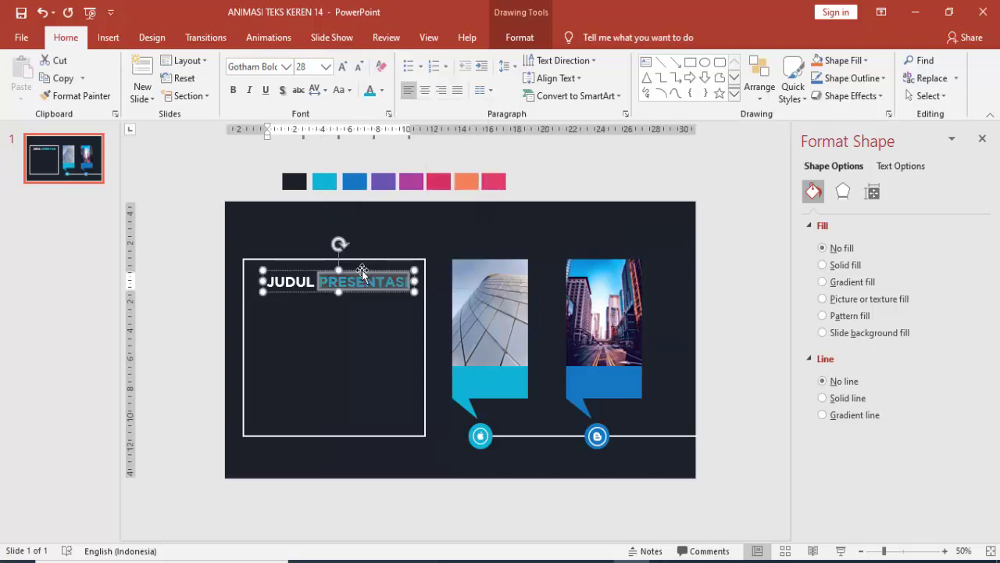
left_click(201, 252)
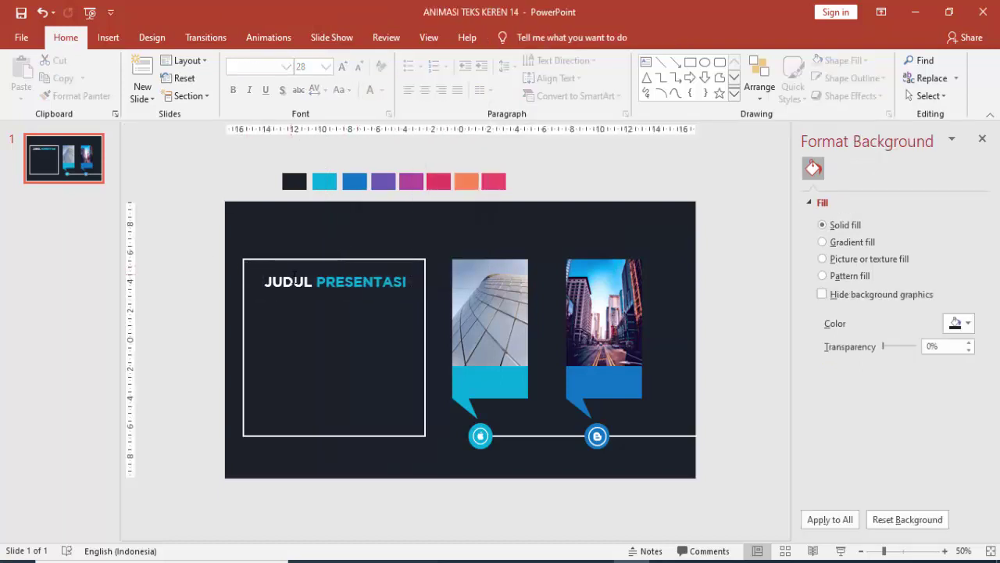
left_click(312, 267)
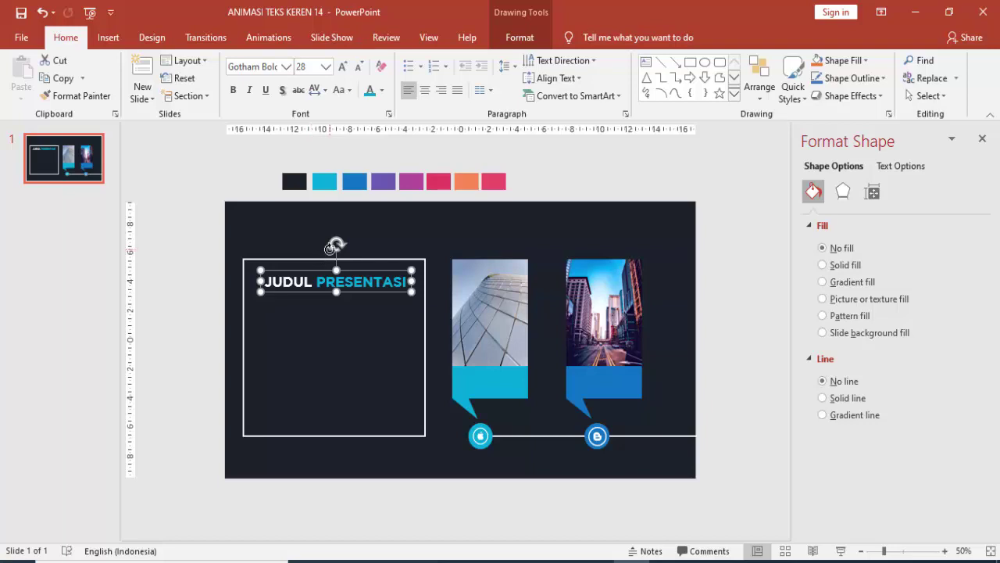
Duplicate the title below itself at 16 pt in Capitalize Each Word case
left_click_drag(311, 291, 315, 310)
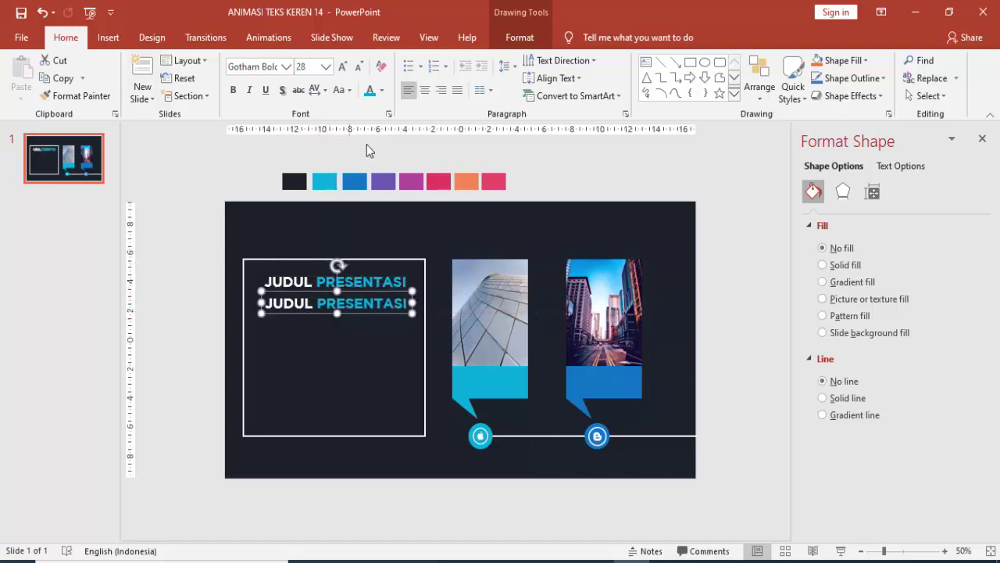
left_click(326, 66)
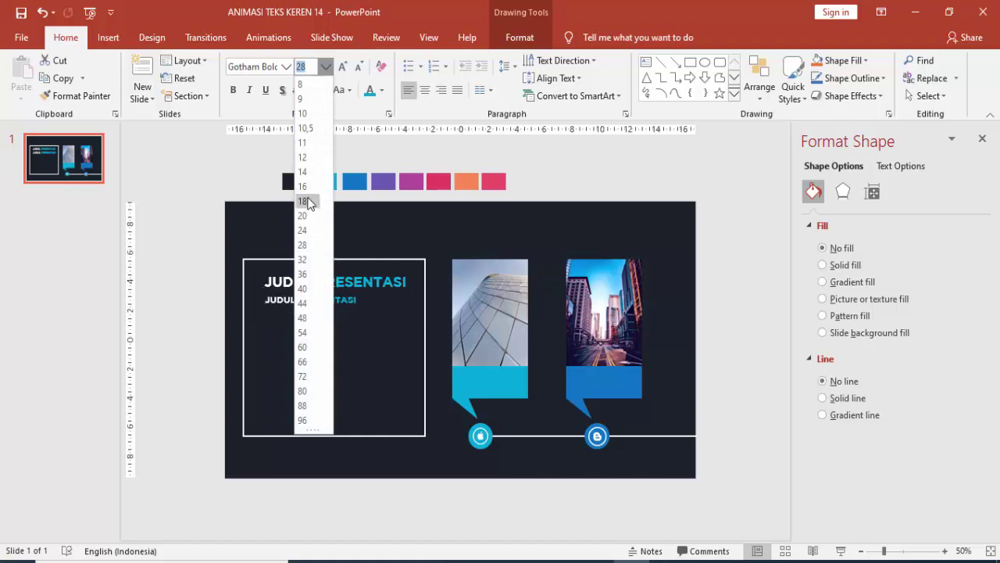
left_click(303, 186)
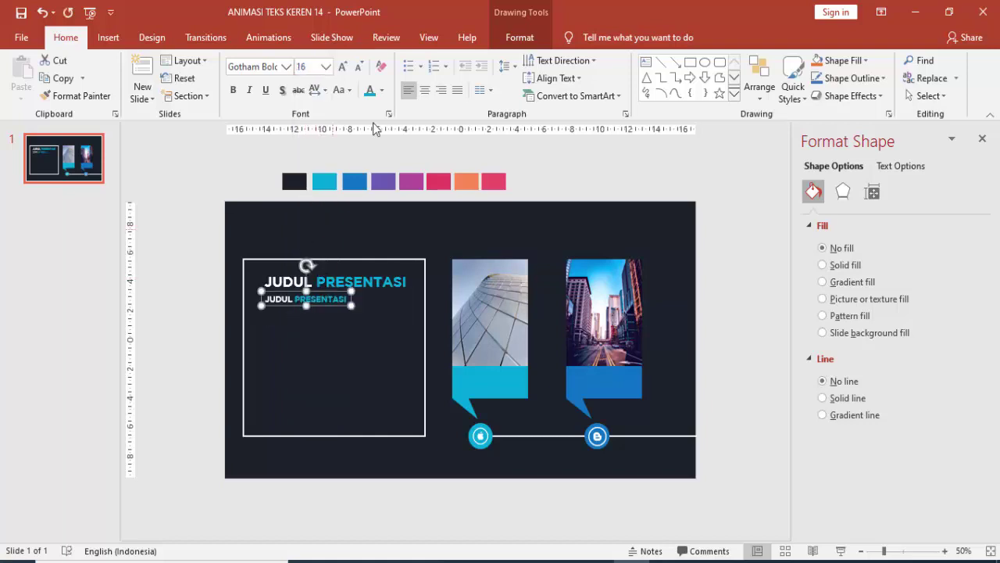
left_click(338, 89)
left_click(371, 164)
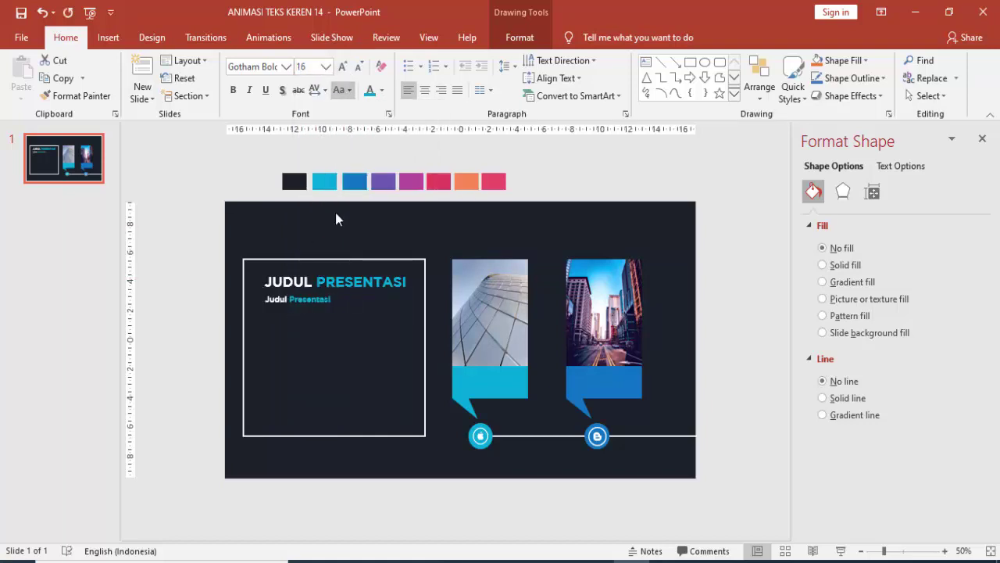
Prefix the copy with 'Sub', colour it white, and nudge it slightly right
left_click(267, 300)
type("sUB")
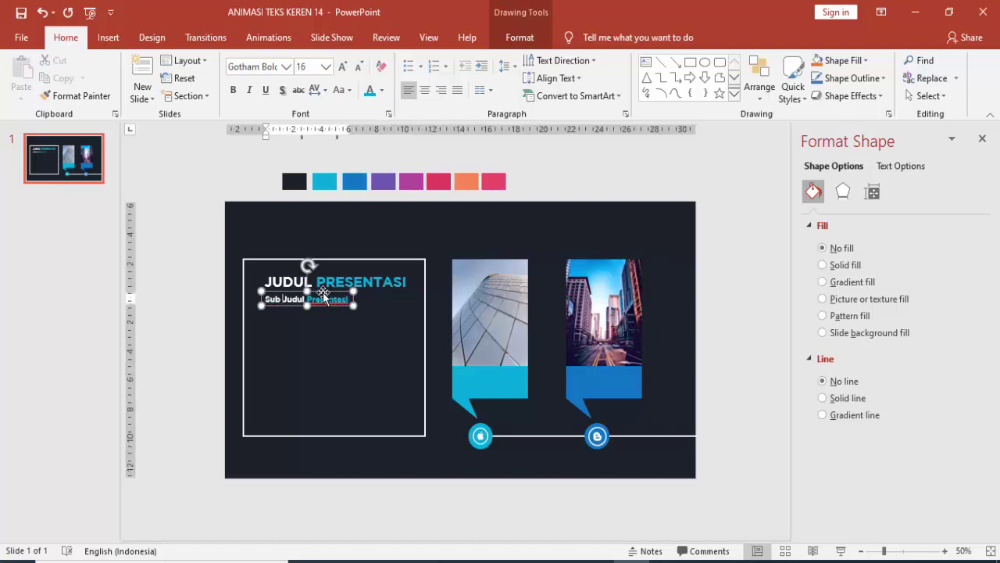
left_click(322, 292)
left_click(381, 90)
left_click(379, 127)
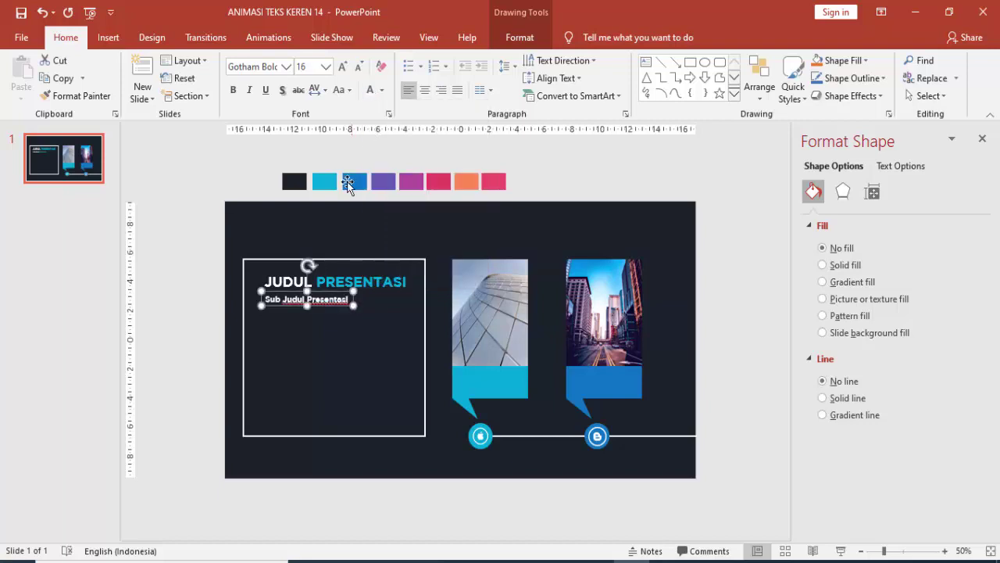
left_click_drag(332, 313, 334, 313)
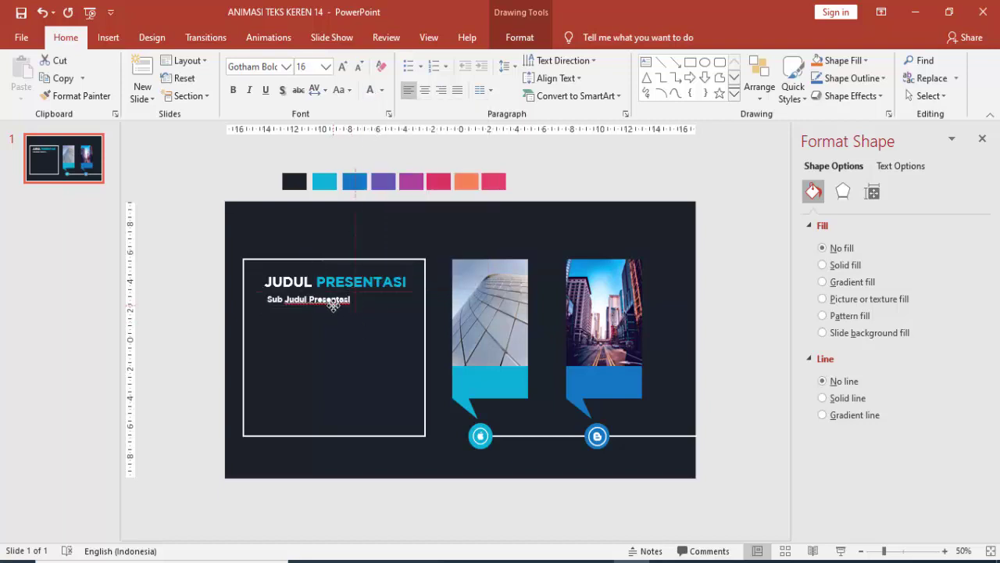
left_click(179, 272)
Draw a text box below the subtitle with one =rand() placeholder paragraph
left_click(108, 37)
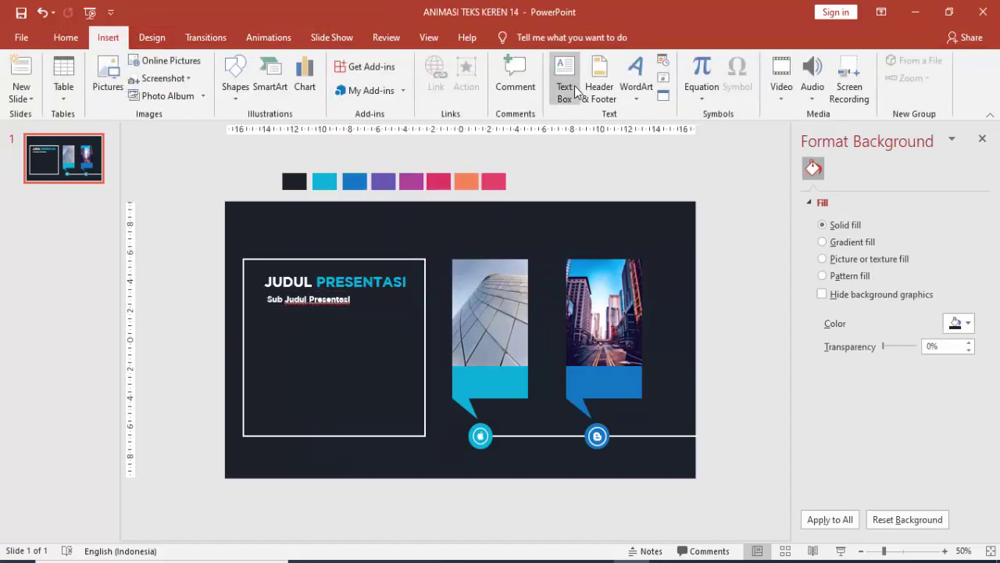
left_click(564, 86)
mouse_move(265, 319)
left_mouse_down()
mouse_move(398, 391)
mouse_move(411, 427)
left_mouse_up()
type("=")
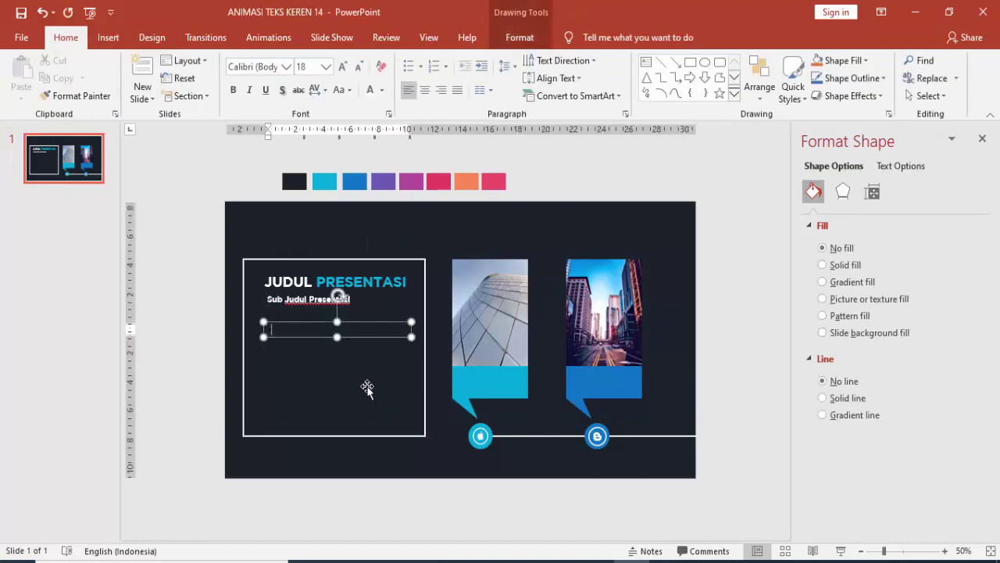
type("rand()")
key("Return")
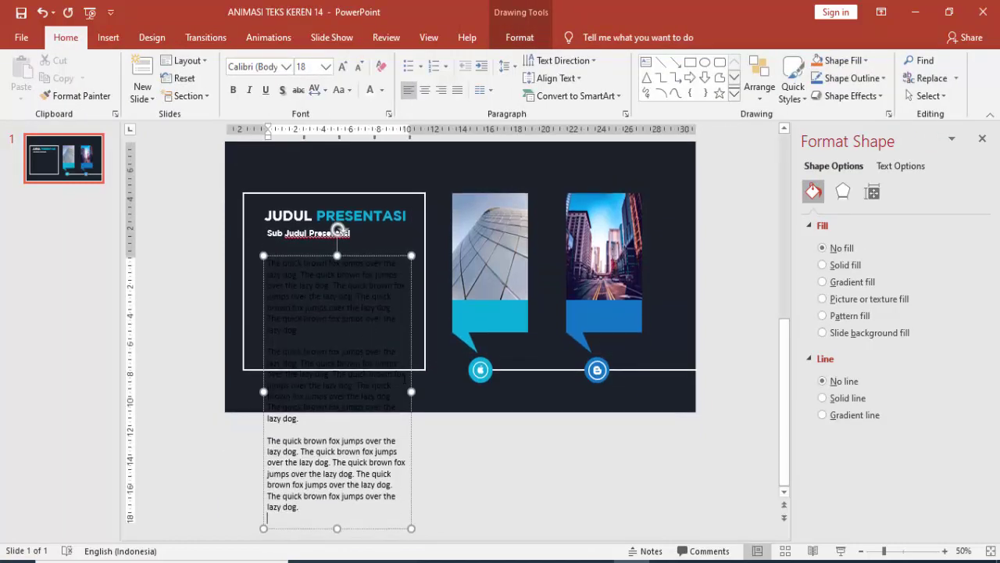
left_click(375, 512, "shift")
key("Delete")
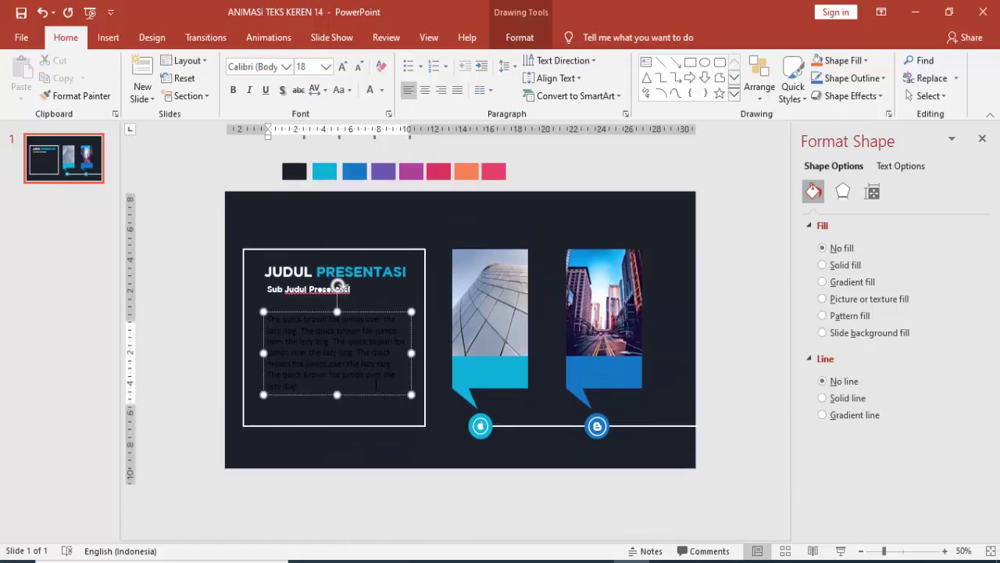
Format the paragraph as white 14 pt Lato text
left_click(390, 322)
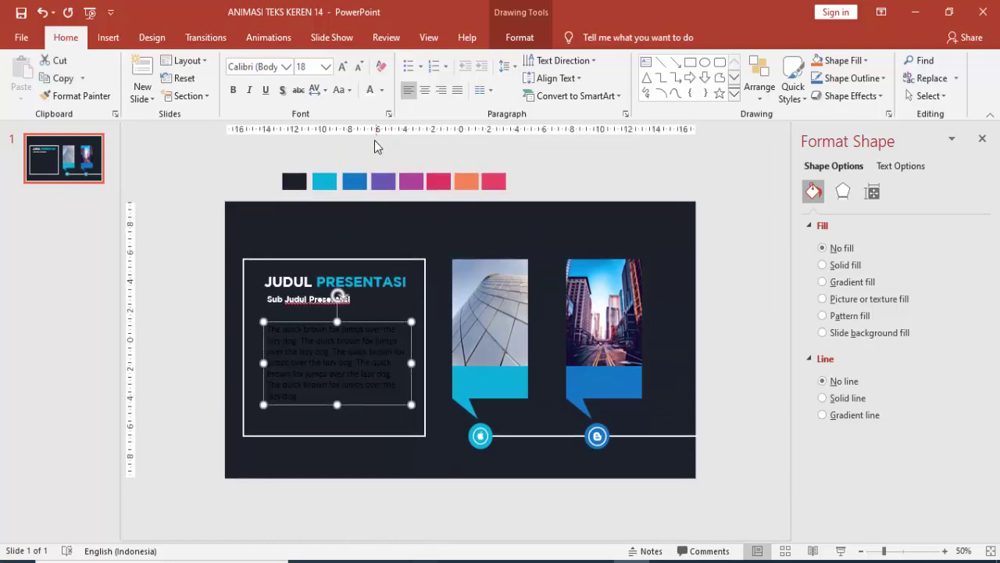
left_click(370, 90)
left_click(325, 66)
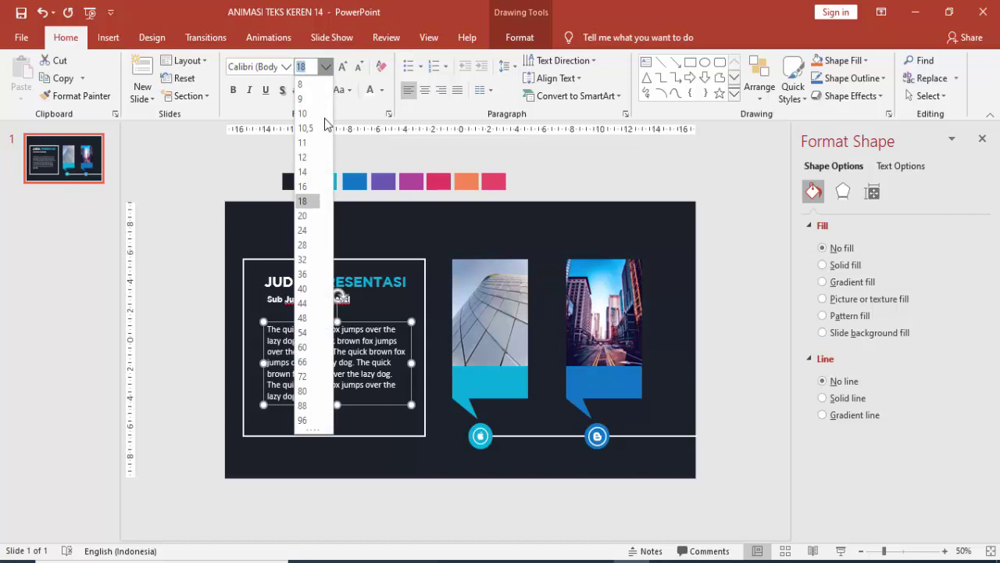
left_click(305, 171)
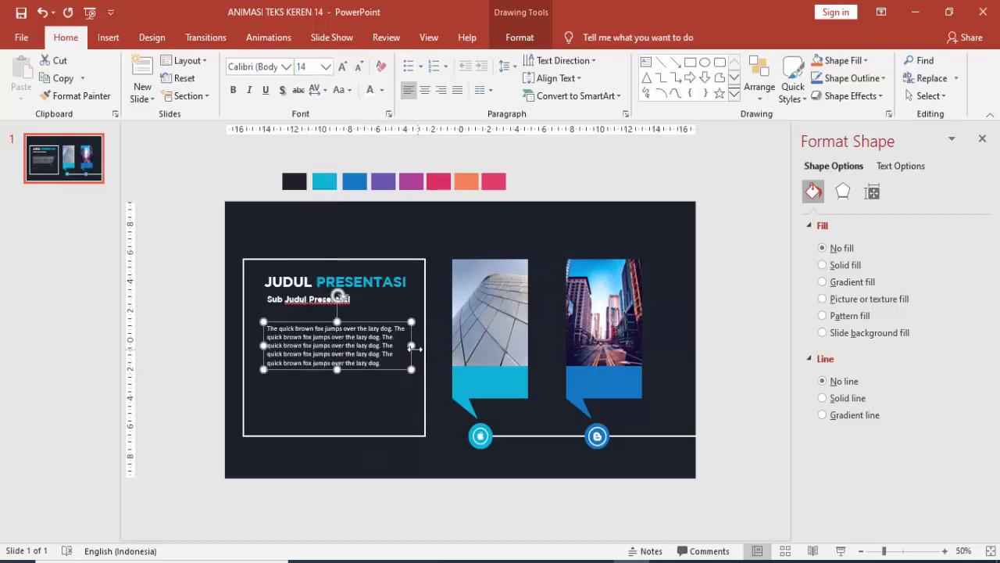
left_click_drag(411, 344, 423, 345)
left_click(254, 66)
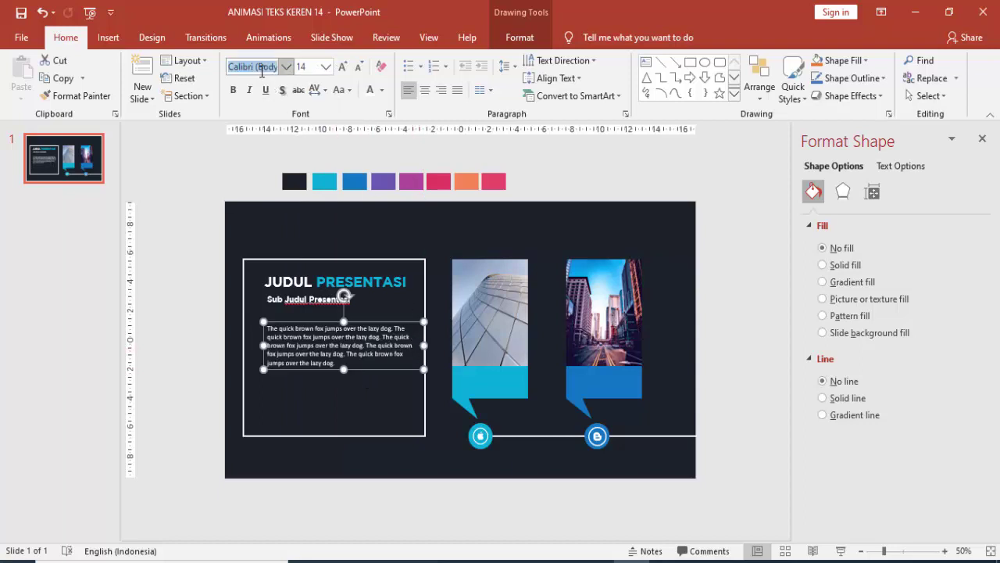
type("Lato")
key("Return")
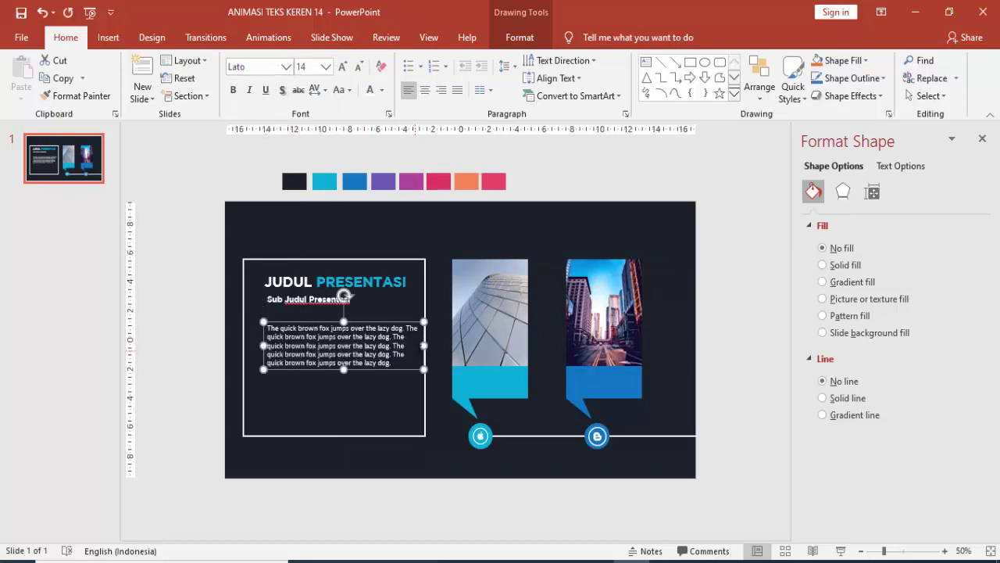
Resize and lower the paragraph, then duplicate it onto the first photo's cyan banner
left_click_drag(424, 345, 387, 354)
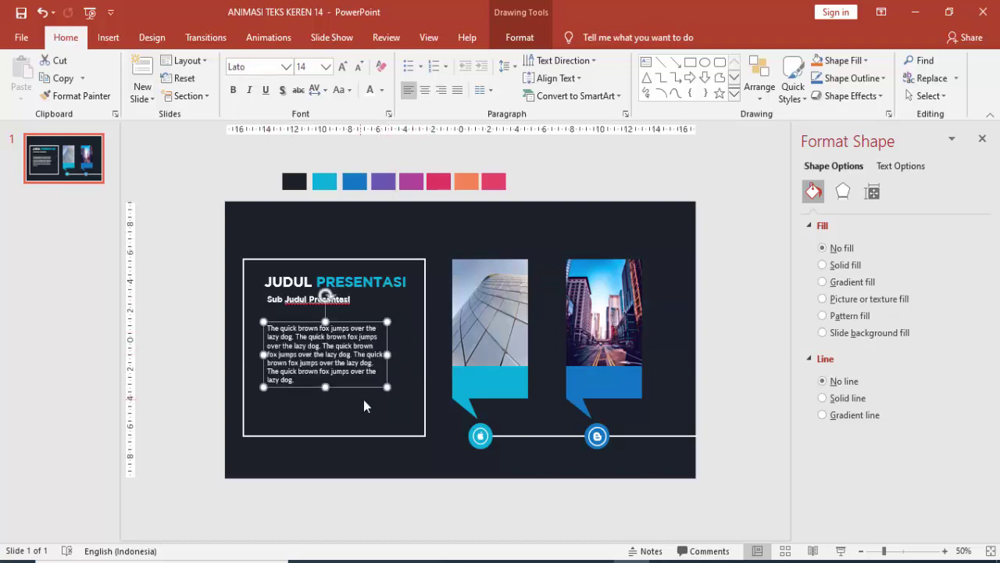
left_click_drag(356, 391, 355, 399)
key("ctrl+d")
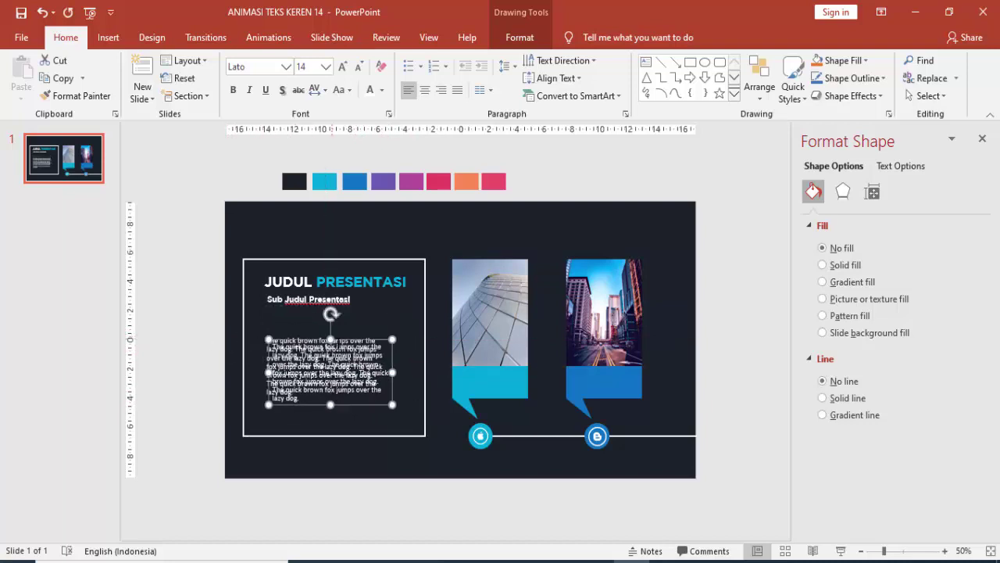
left_click_drag(349, 339, 536, 366)
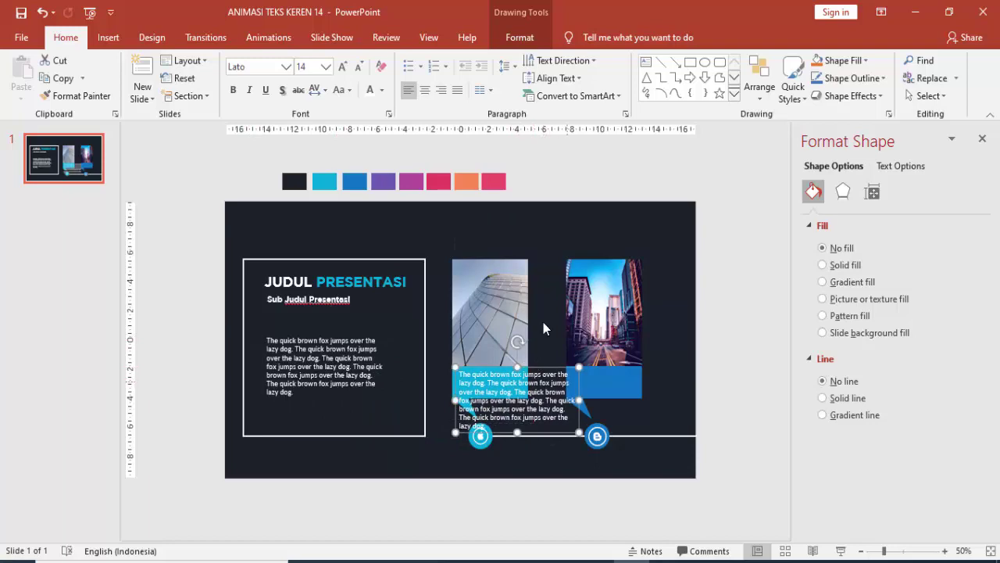
Shrink the banner copy to 12 pt and trim it to two short sentences
left_click(326, 67)
left_click(309, 163)
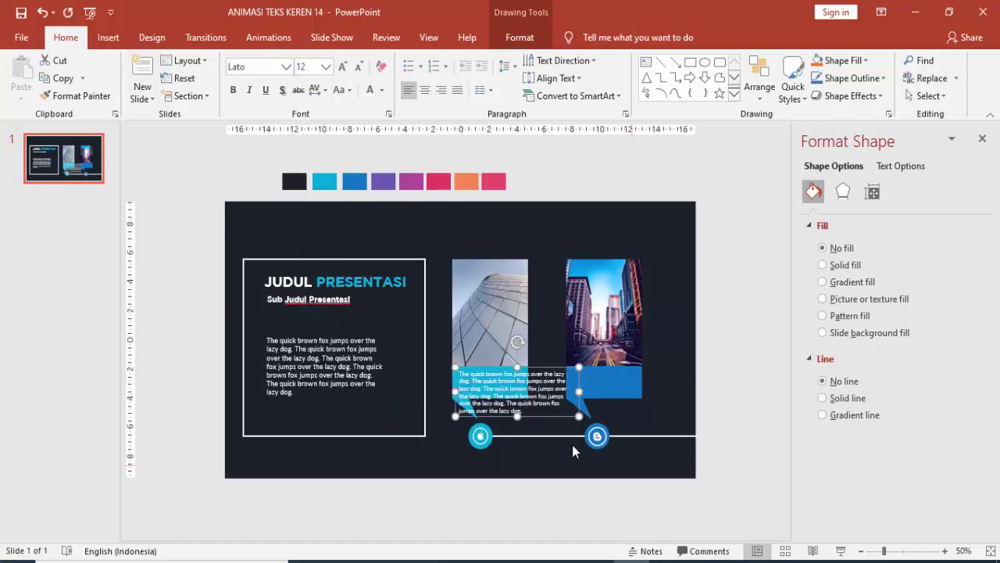
scroll(573, 450, "up", 4)
scroll(543, 425, "up", 3)
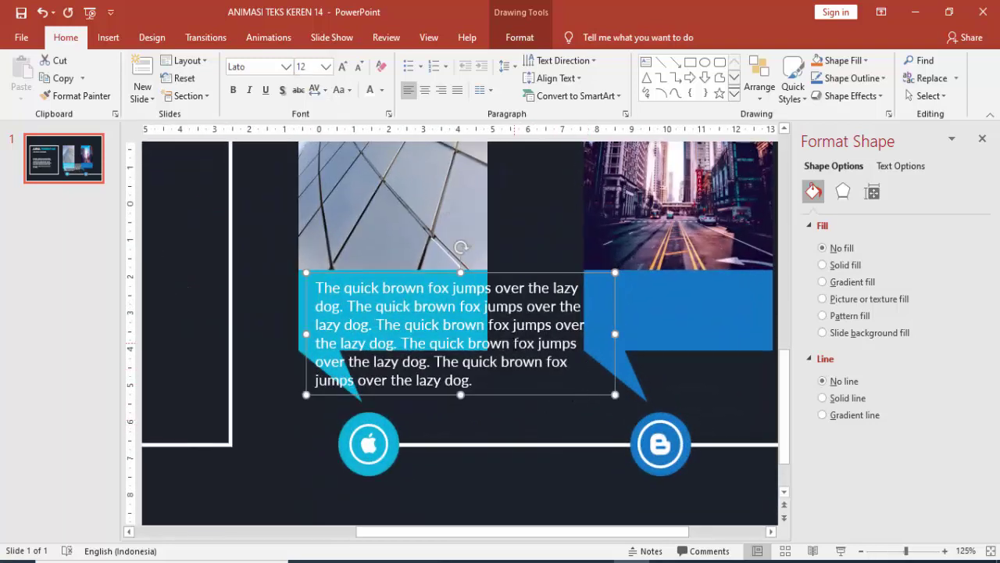
left_click_drag(509, 343, 516, 401)
key("Delete")
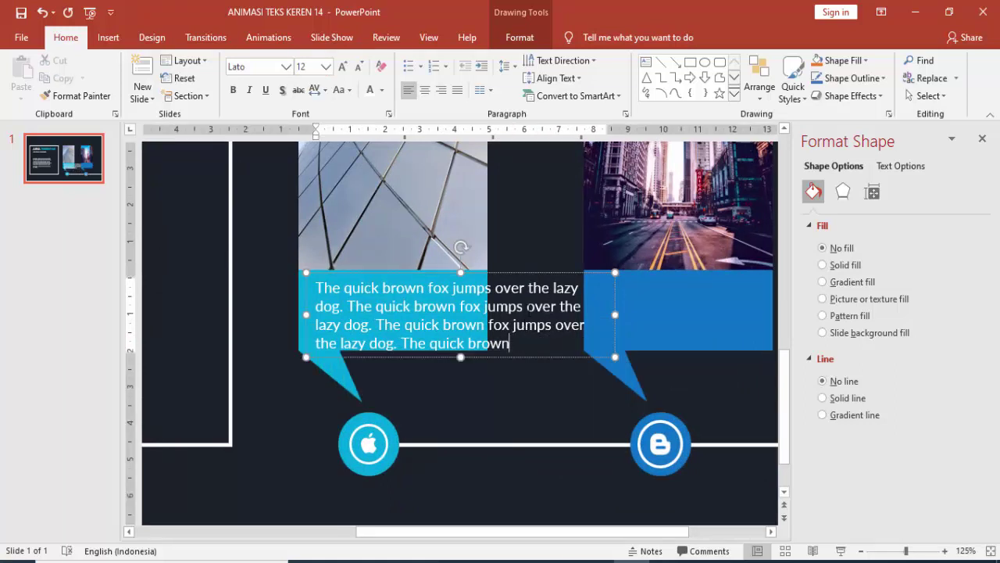
left_click_drag(523, 306, 516, 348)
key("Delete")
Narrow the caption to the banner width, justify it, and settle it on the cyan banner
left_click_drag(615, 296, 481, 311)
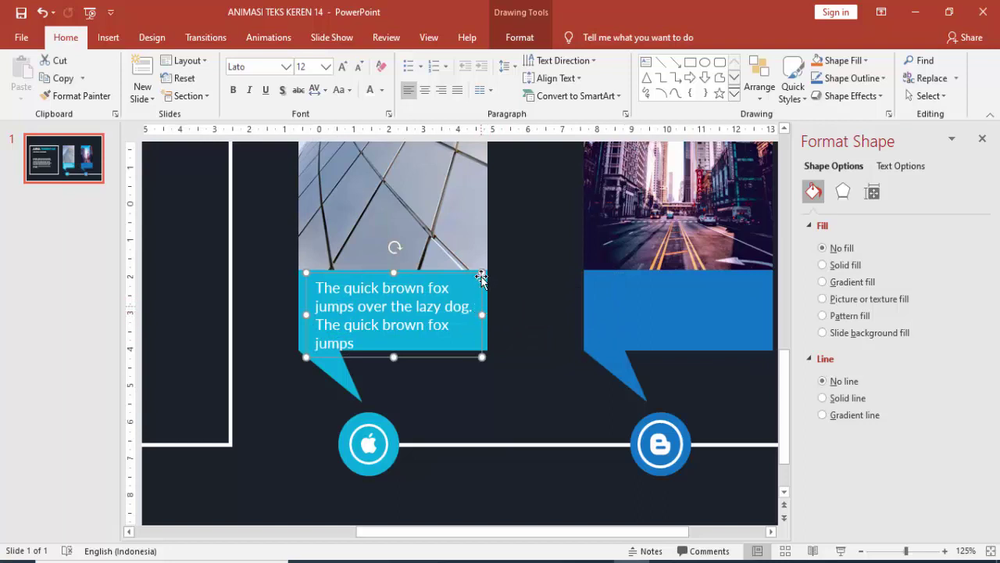
left_click(457, 90)
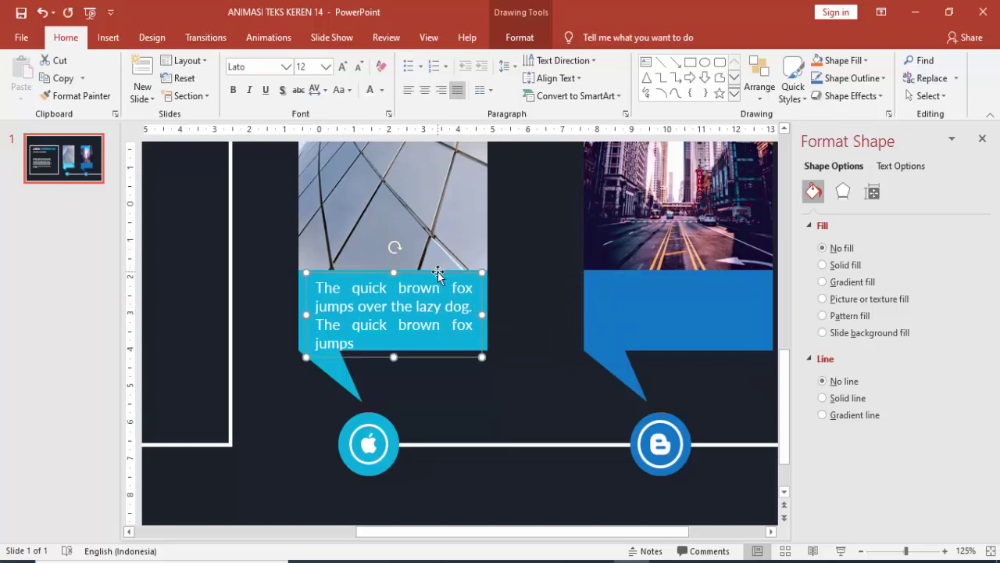
left_click_drag(436, 271, 431, 271)
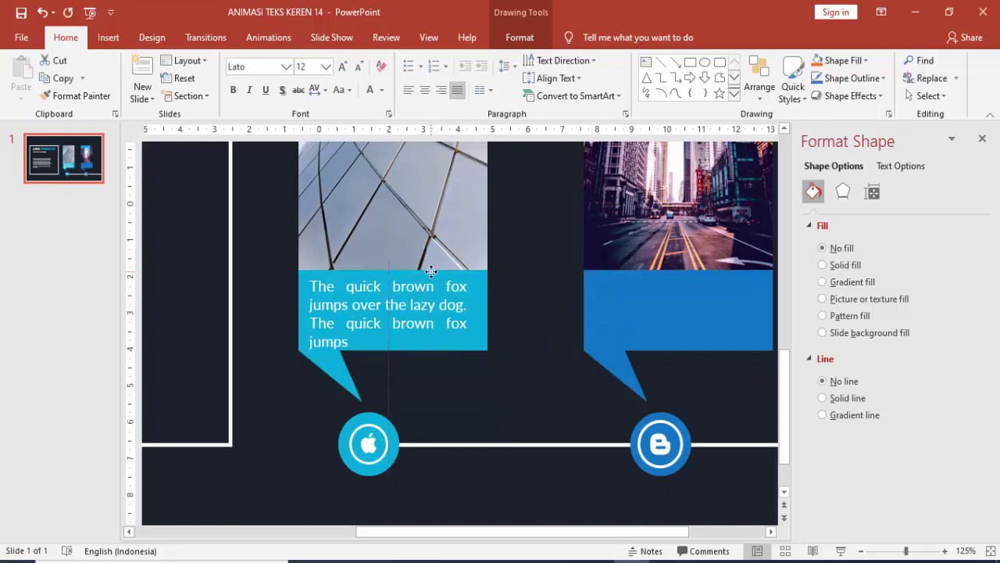
left_click_drag(430, 271, 430, 271)
scroll(516, 302, "down", 5, "ctrl")
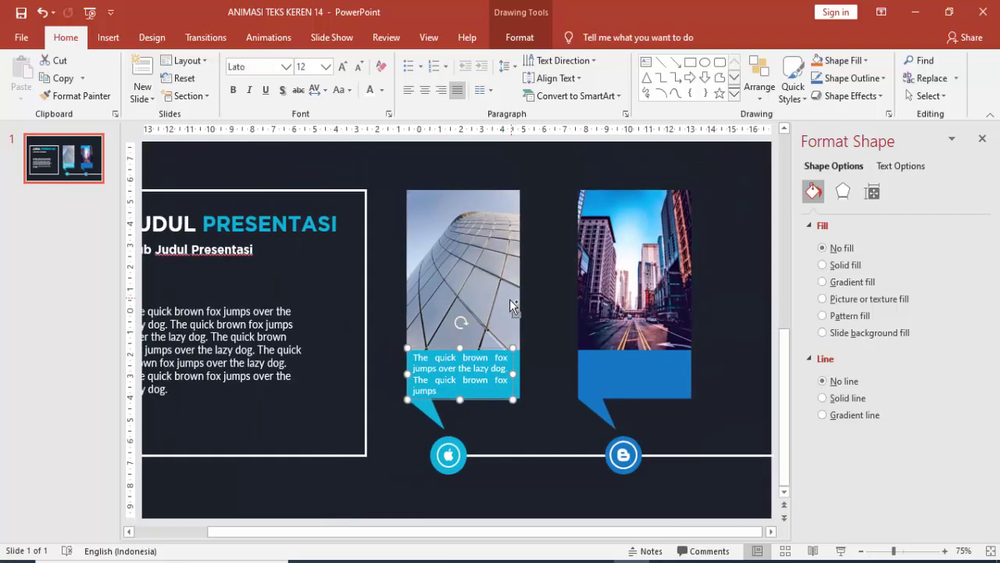
scroll(510, 305, "down", 1, "ctrl")
Copy the caption onto the blue right-hand banner
mouse_move(500, 407)
left_mouse_down()
mouse_move(726, 438)
mouse_move(614, 371)
left_mouse_up()
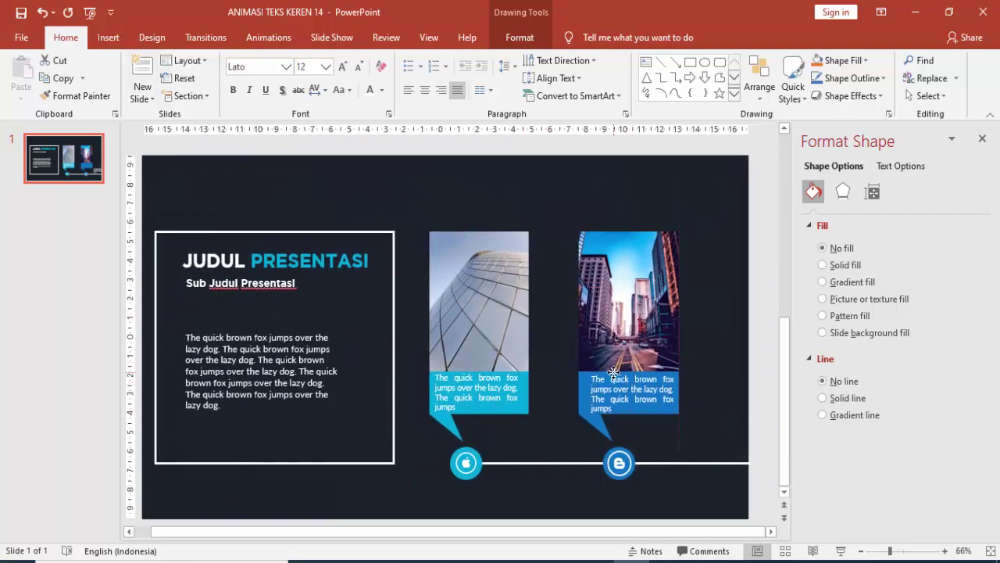
left_click(721, 371)
scroll(721, 371, "down", 1, "ctrl")
scroll(737, 371, "down", 1, "ctrl")
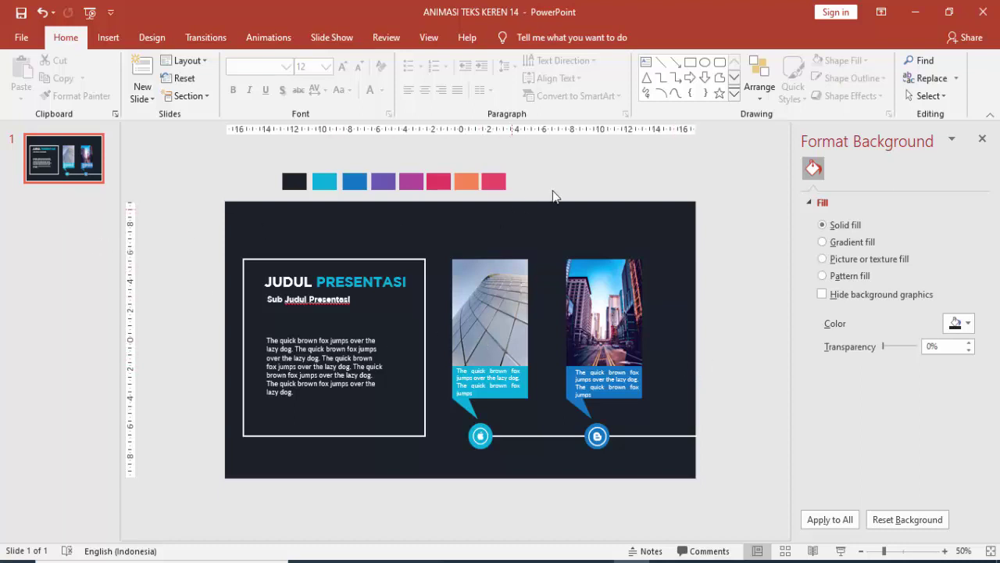
Duplicate the first slide and switch to the new copy
right_click(86, 160)
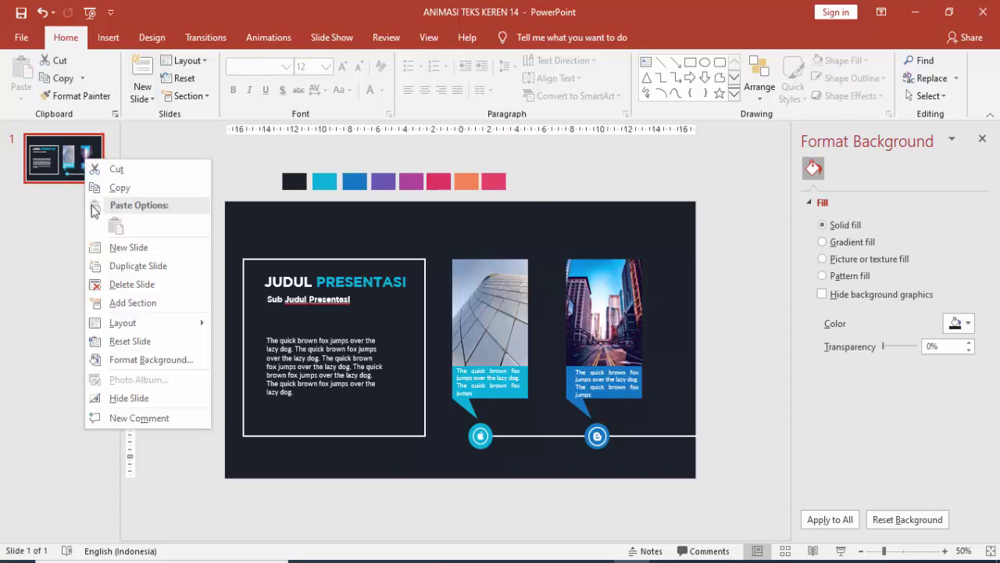
left_click(61, 233)
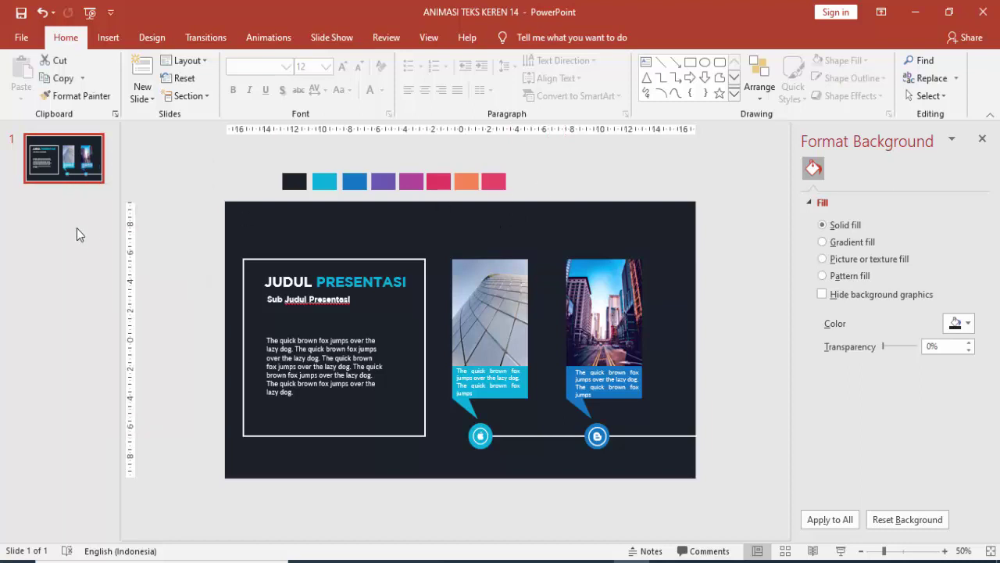
right_click(83, 172)
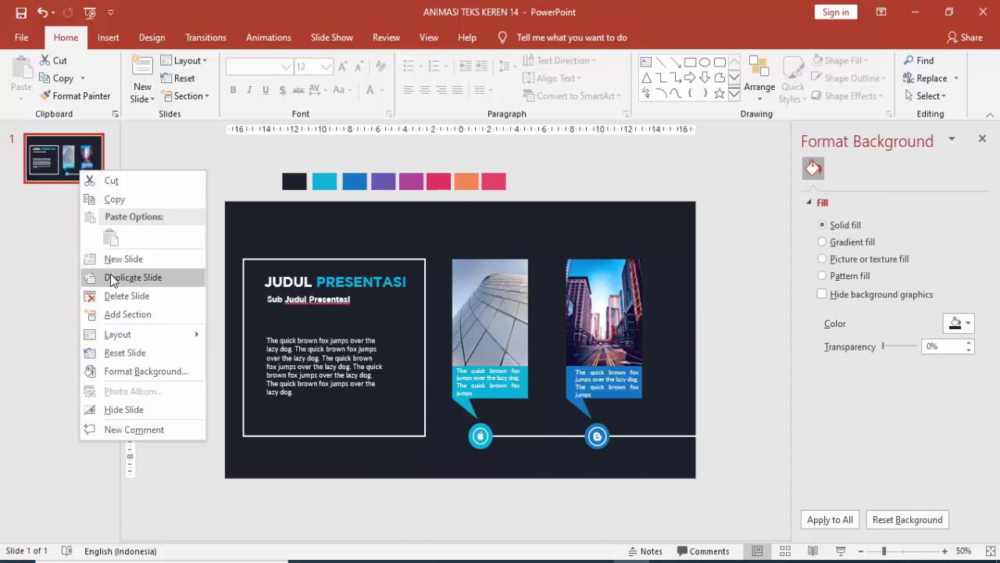
left_click(110, 280)
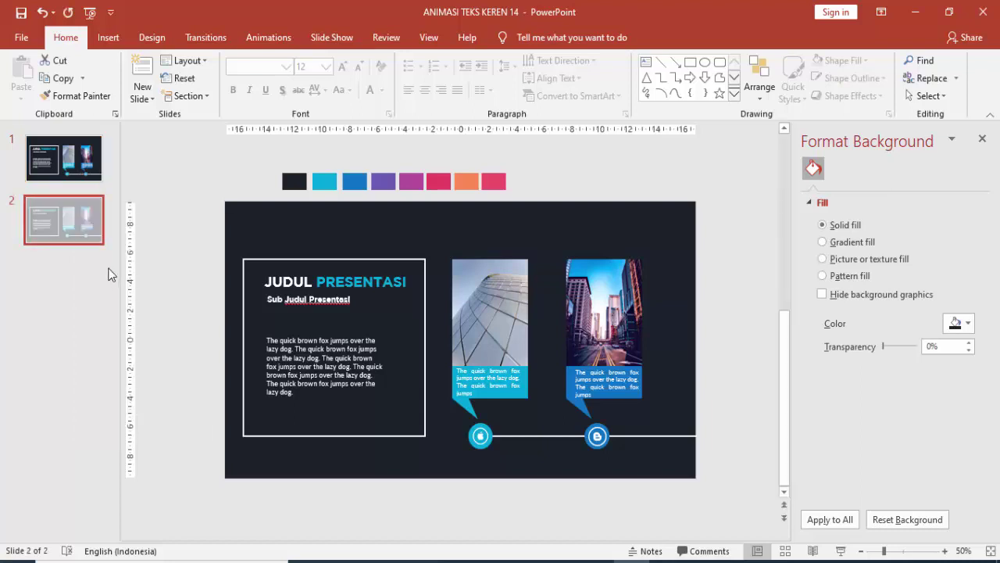
left_click(198, 302)
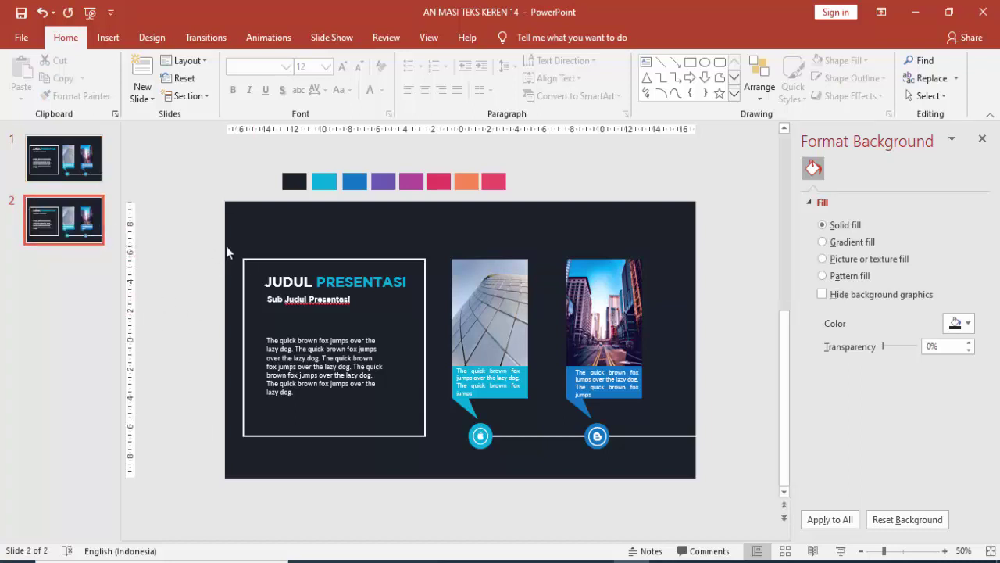
Delete the frame with its title, subtitle and paragraph from slide 2
left_click_drag(226, 245, 433, 443)
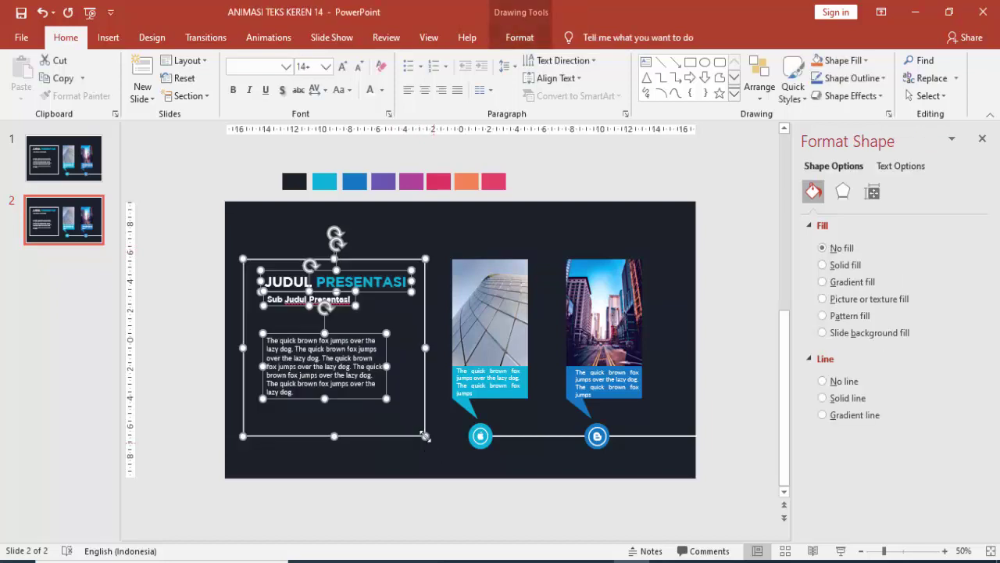
key("Delete")
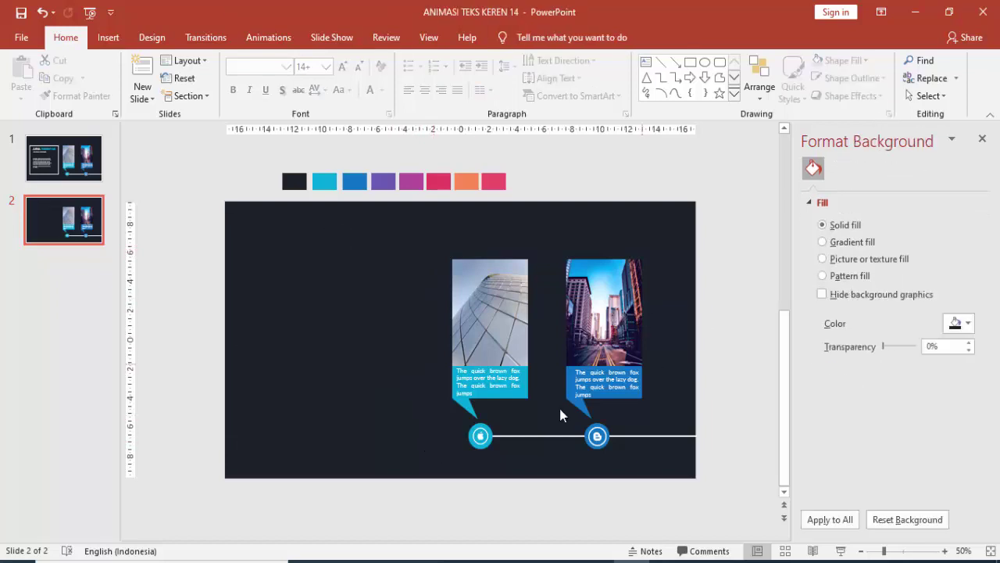
left_click(542, 438)
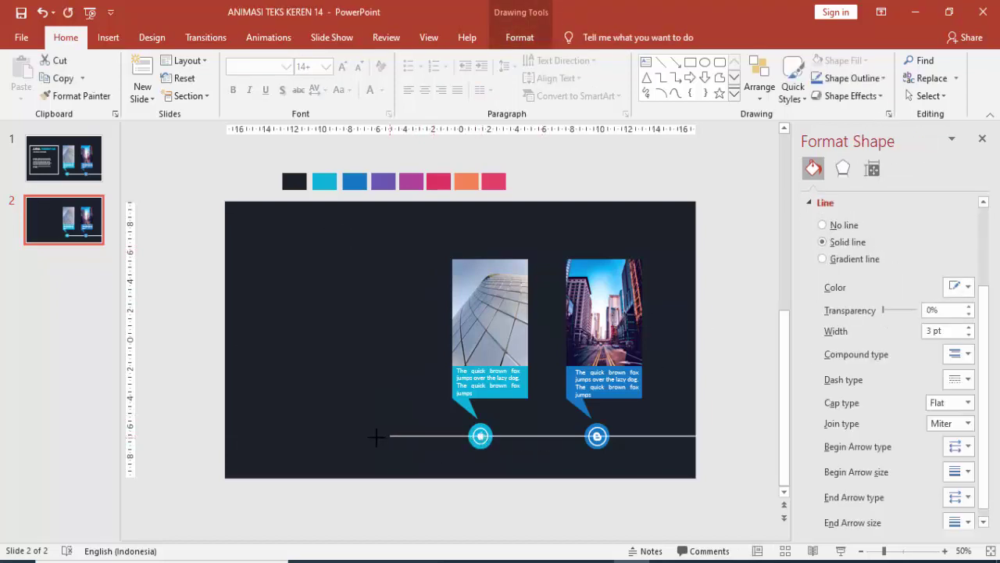
Stretch the timeline line leftward to the slide's left side
left_click_drag(480, 436, 337, 435)
left_click_drag(265, 437, 265, 436)
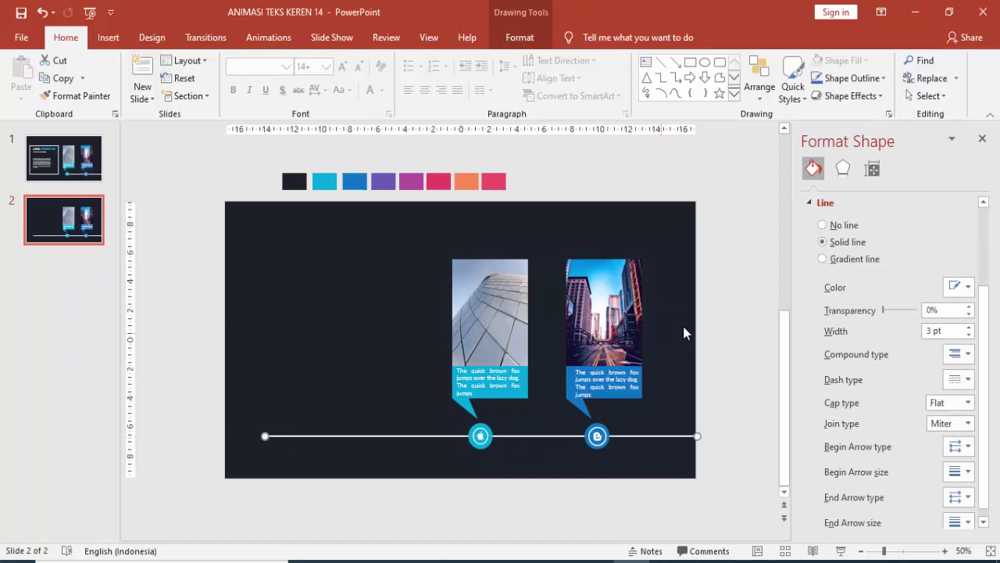
left_click(735, 339)
Copy the first photo card with its caption and line it up with the others
left_click_drag(433, 248, 540, 422)
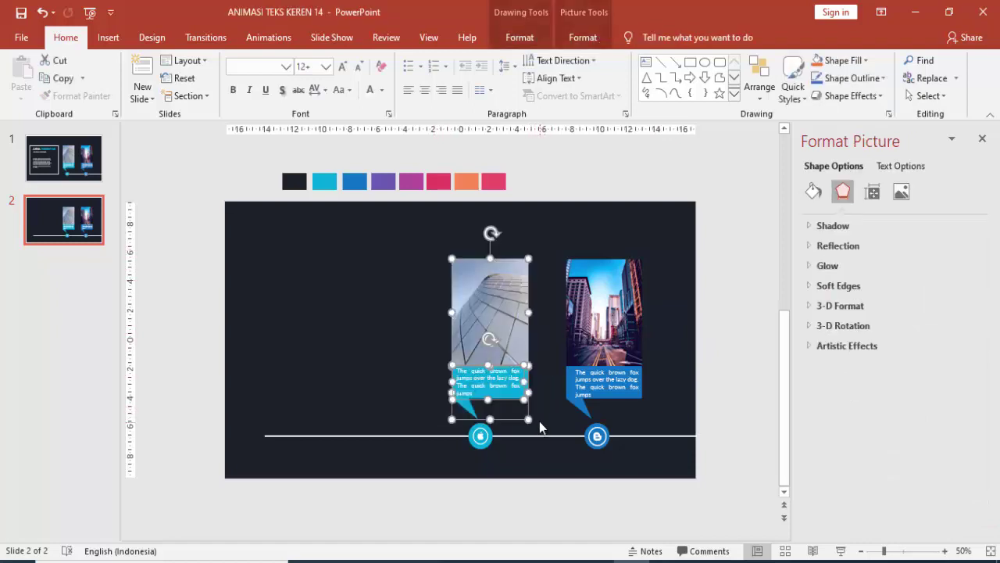
left_click_drag(504, 326, 312, 334)
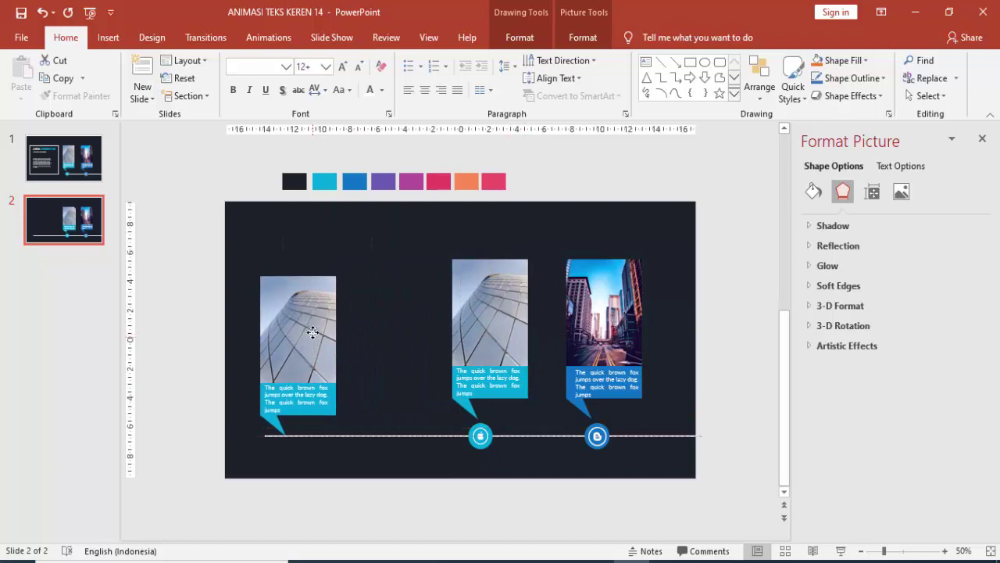
mouse_move(312, 333)
left_mouse_down()
mouse_move(313, 325)
mouse_move(195, 335)
mouse_move(493, 316)
left_mouse_up()
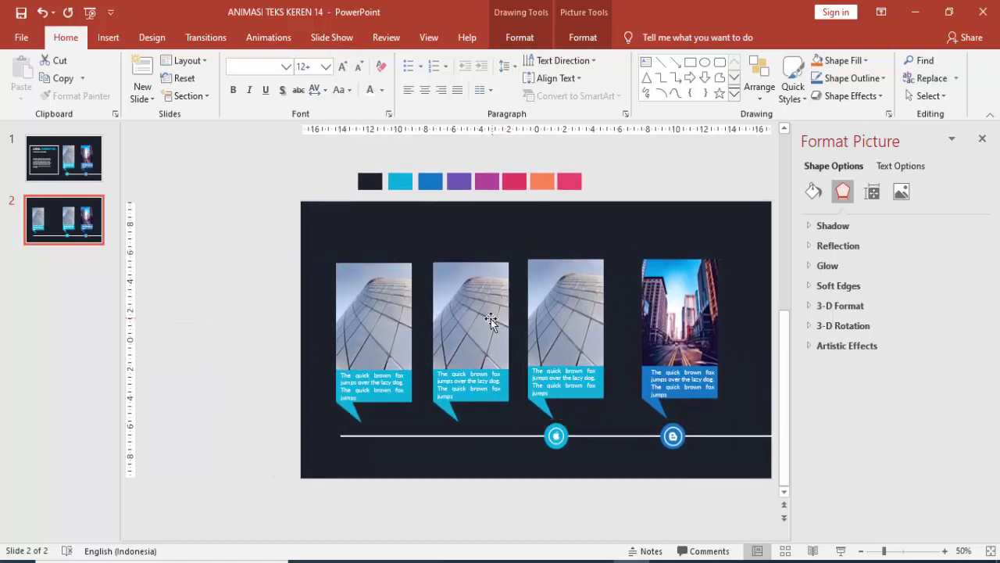
left_click(715, 352)
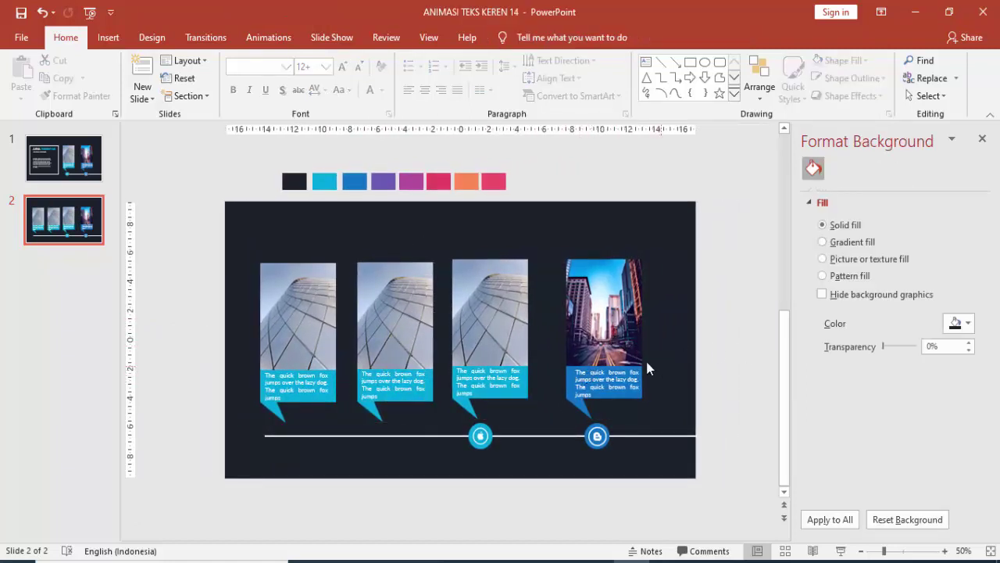
Align the four card photos to the top, distribute them horizontally, and shift them slightly right
left_click(601, 326)
left_click(472, 306, "shift")
left_click(394, 309, "shift")
left_click(322, 307, "shift")
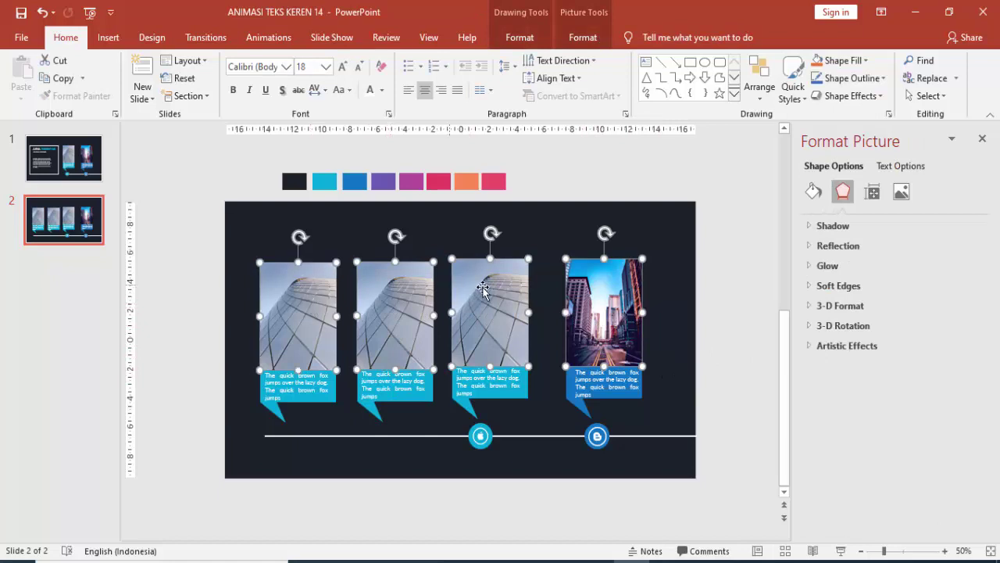
left_click(581, 37)
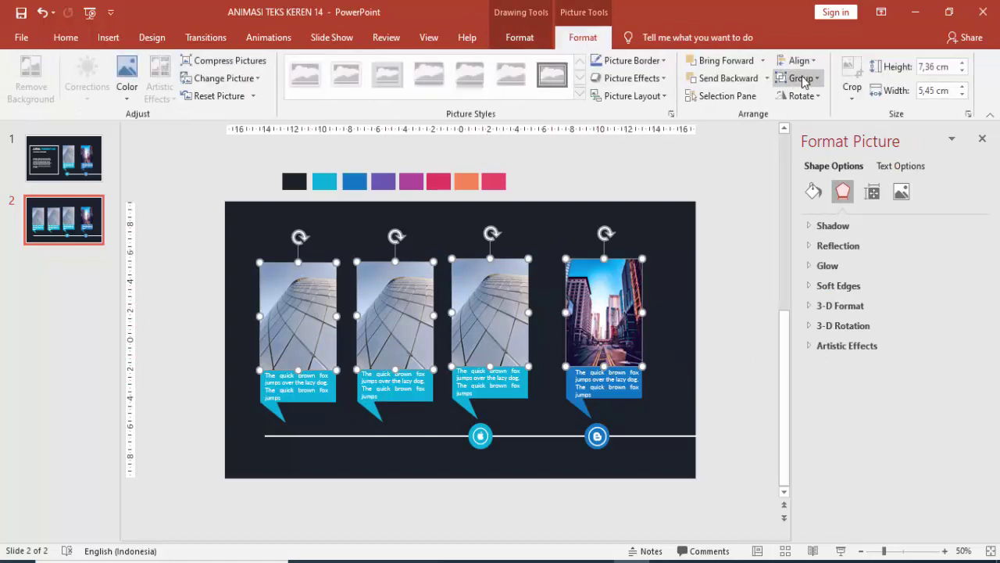
left_click(797, 60)
left_click(808, 139)
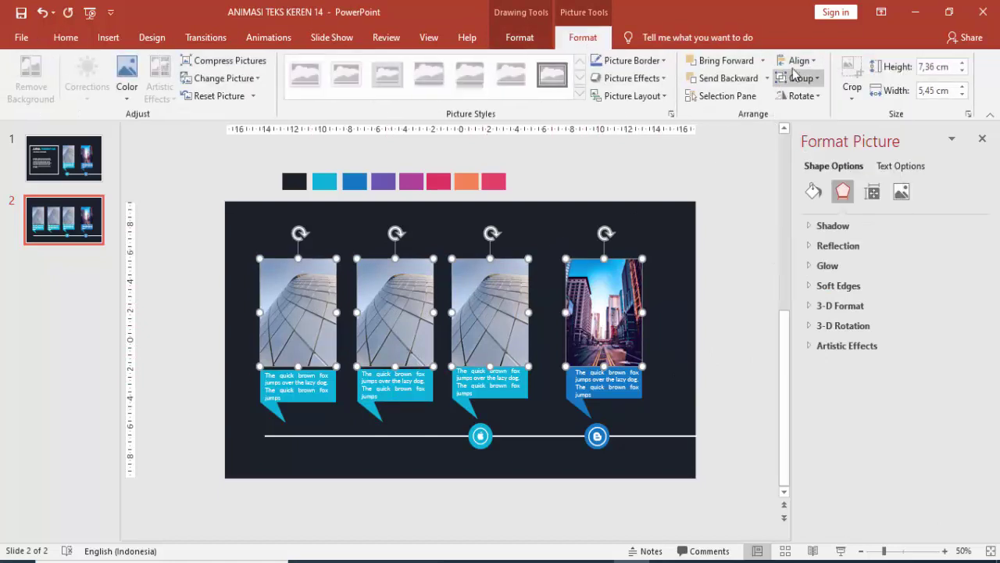
left_click(798, 62)
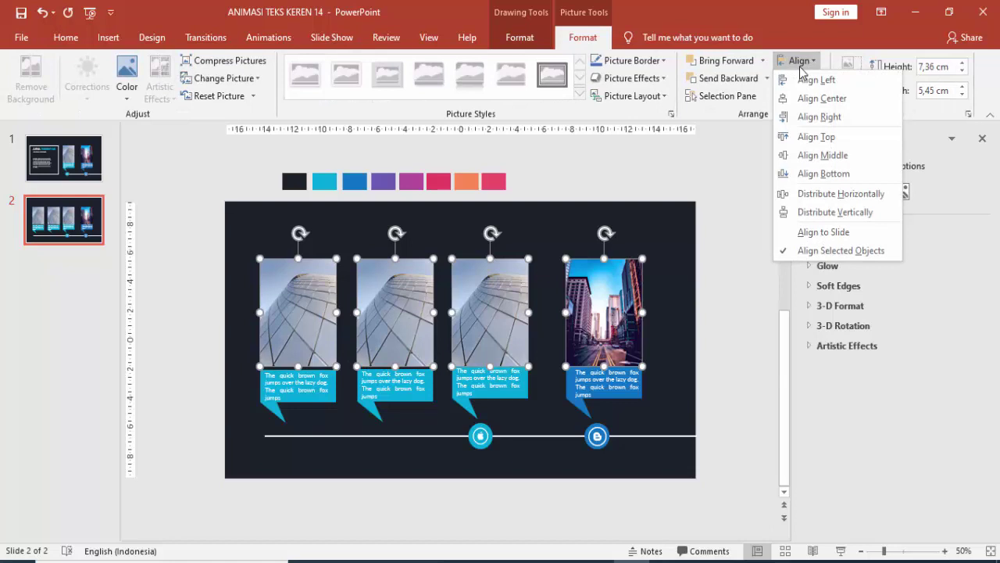
left_click(808, 196)
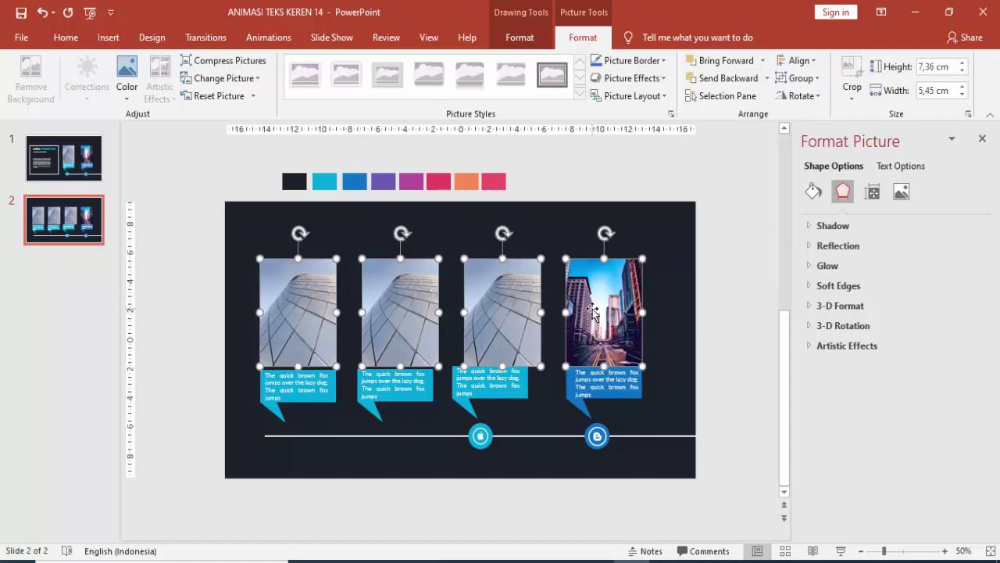
left_click_drag(593, 307, 599, 307)
Position the first callout and its text directly beneath the first photo
left_click(558, 397)
scroll(488, 400, "up", 2, "ctrl")
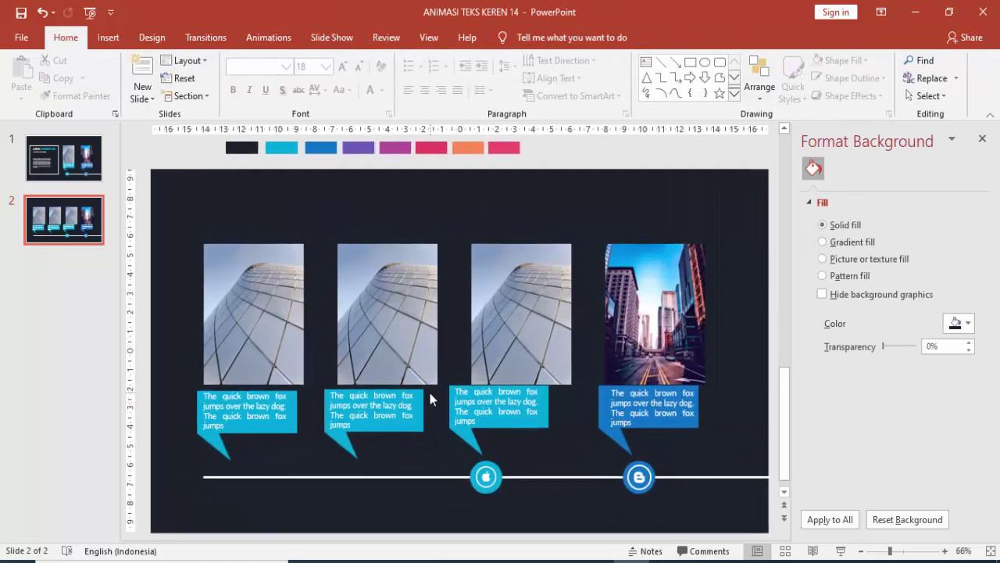
scroll(263, 440, "up", 1, "ctrl")
left_click(272, 433)
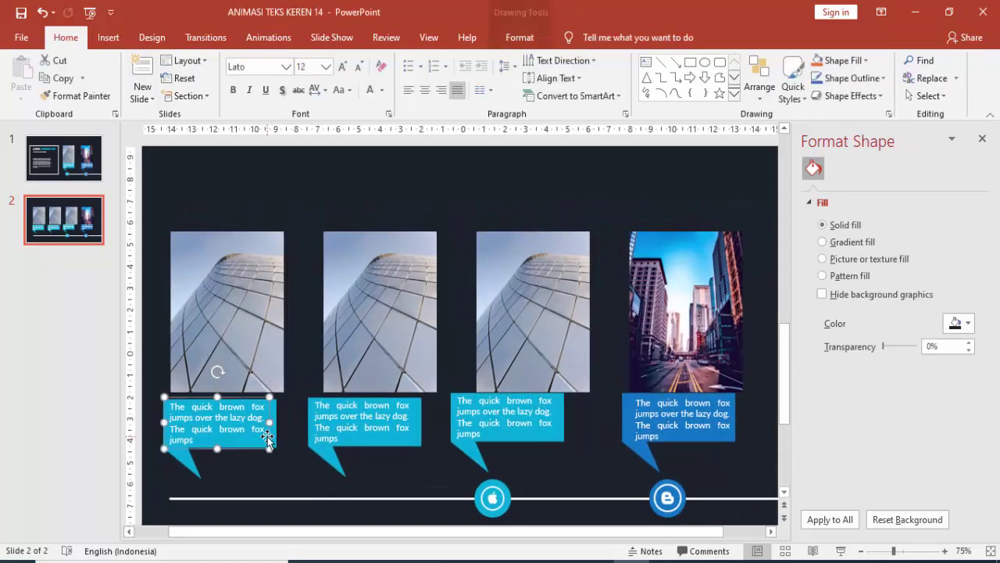
left_click(183, 464)
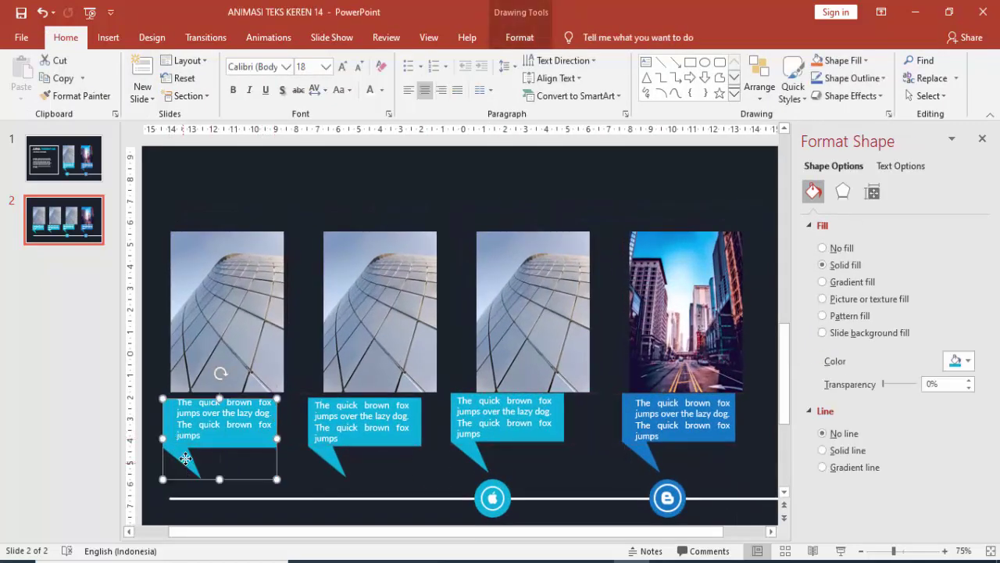
left_click_drag(186, 458, 190, 453)
scroll(190, 457, "up", 3, "ctrl")
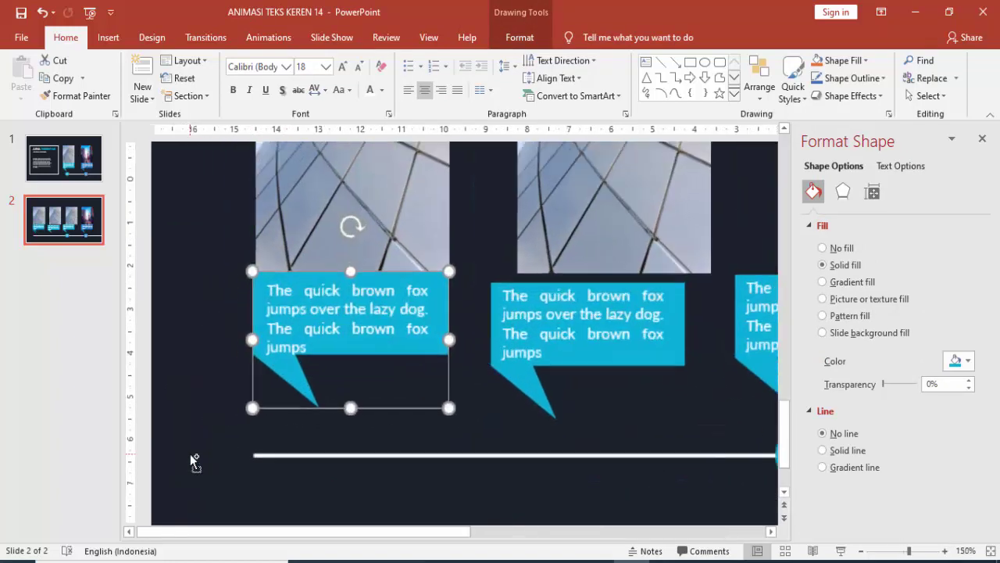
scroll(190, 461, "up", 1, "ctrl")
left_click(280, 271)
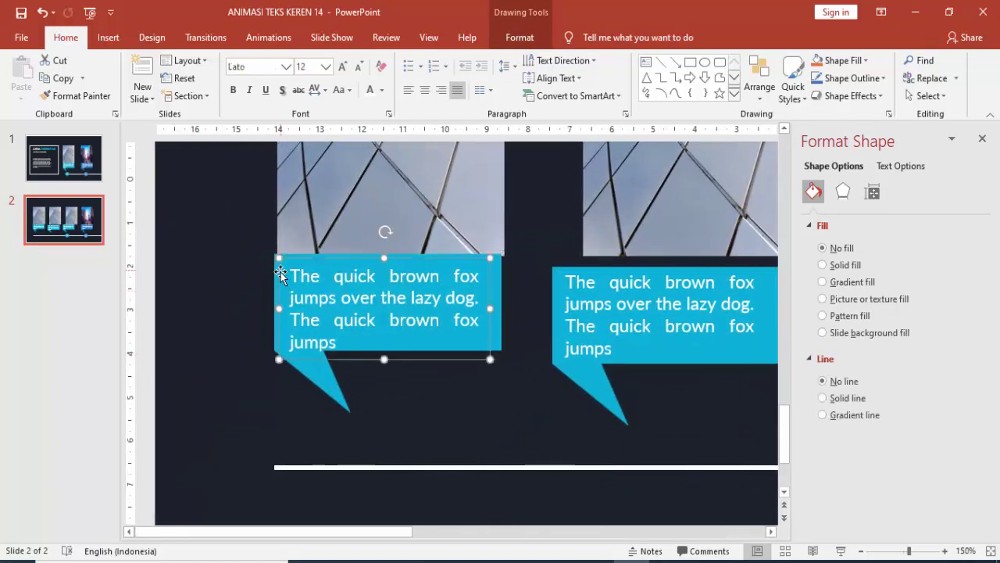
left_click_drag(289, 275, 320, 322)
left_click(307, 365)
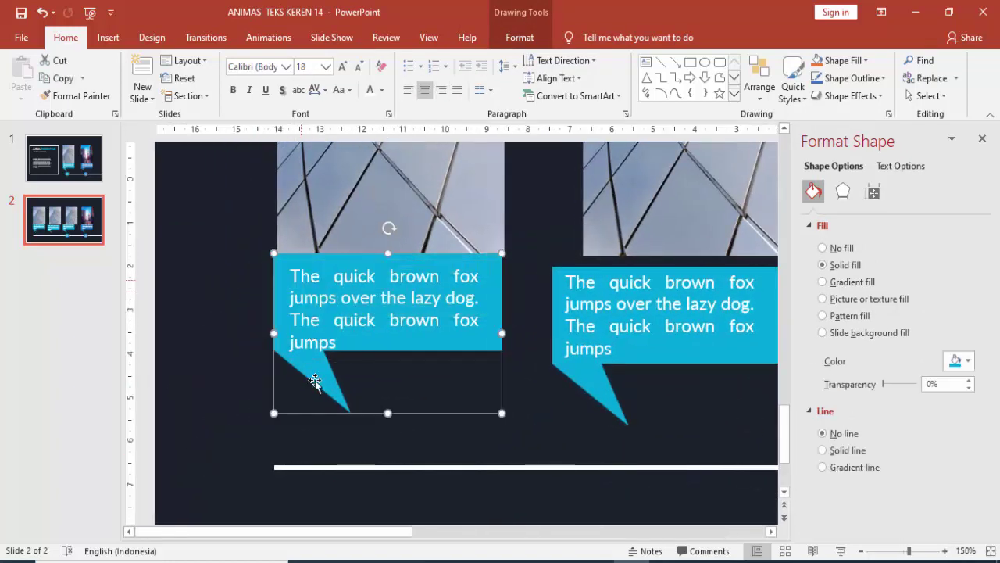
left_click_drag(313, 378, 320, 382)
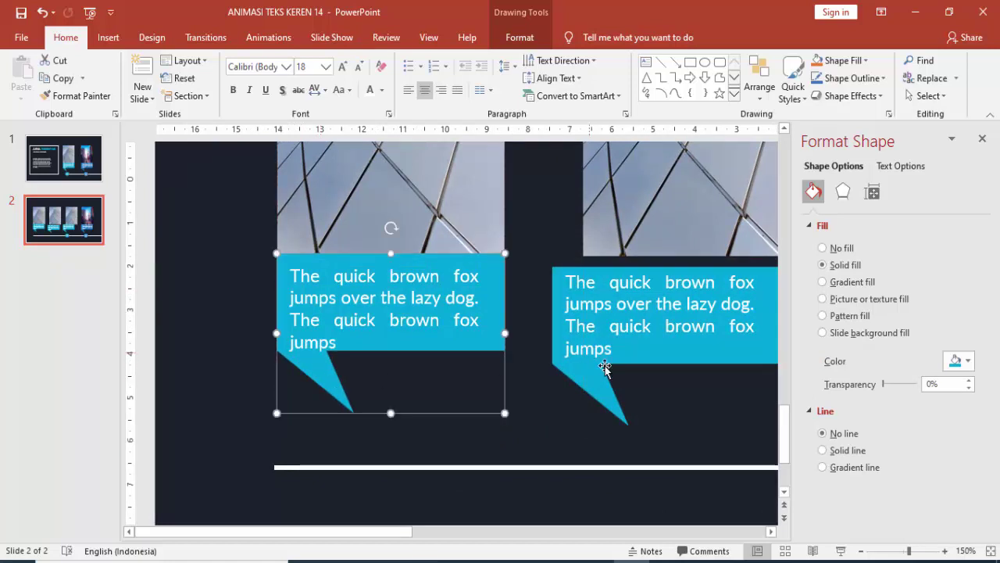
Move the second, third and fourth callouts under their photos
left_click_drag(601, 382, 628, 371)
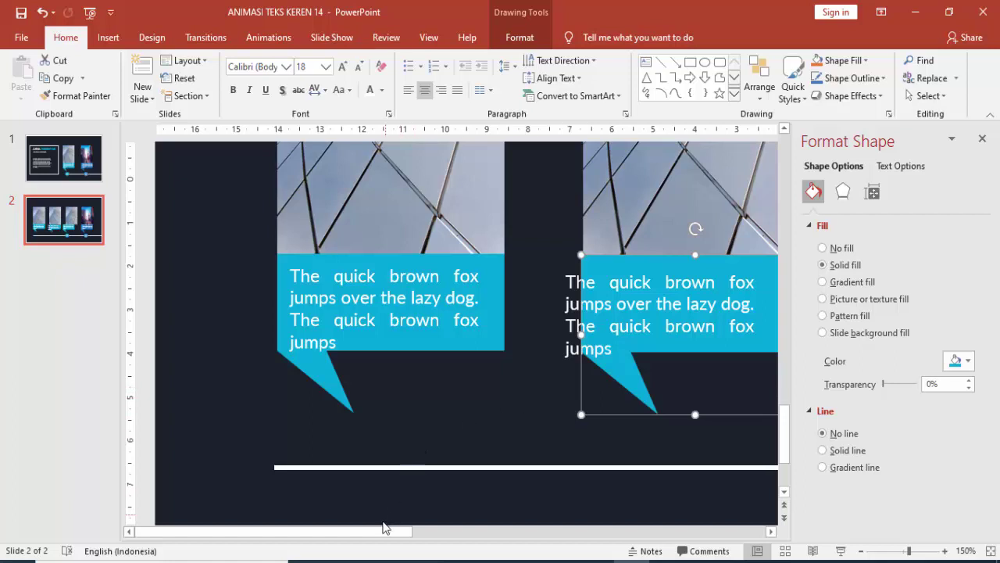
left_click(461, 538)
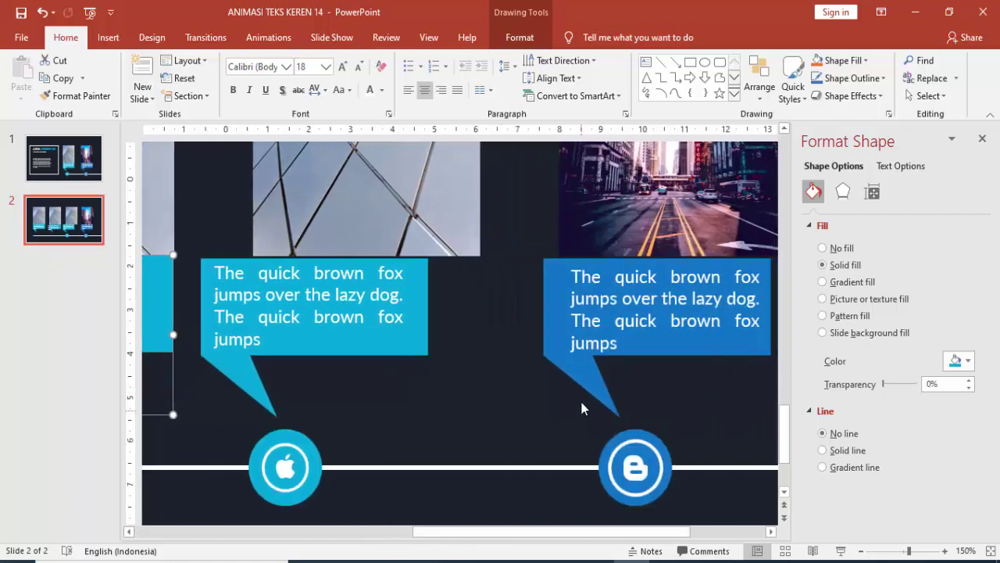
left_click_drag(572, 352, 579, 347)
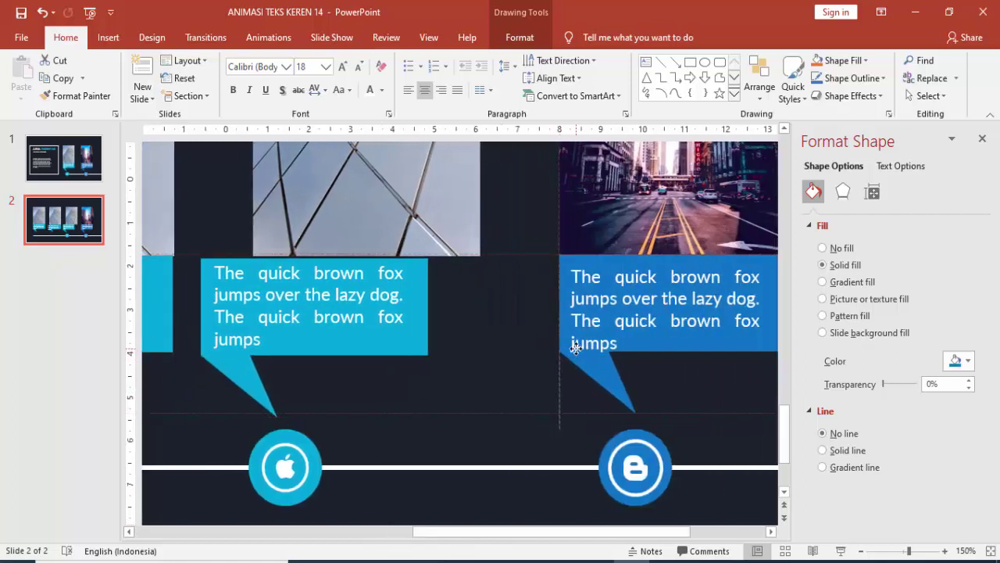
left_click_drag(248, 398, 414, 362)
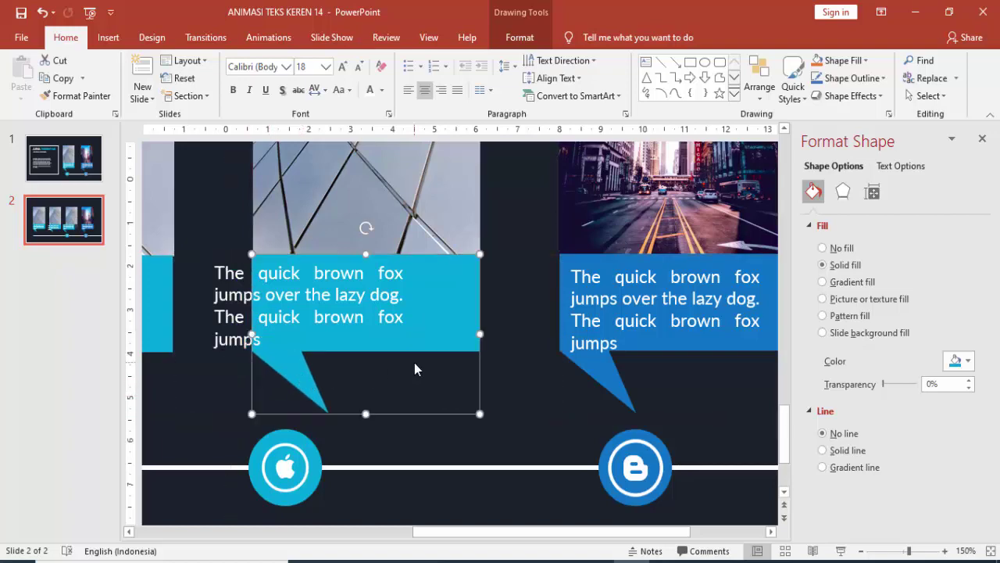
Fit the fourth, third and second callouts' text boxes inside their colored boxes
scroll(414, 362, "down", 5, "ctrl")
left_click(606, 316)
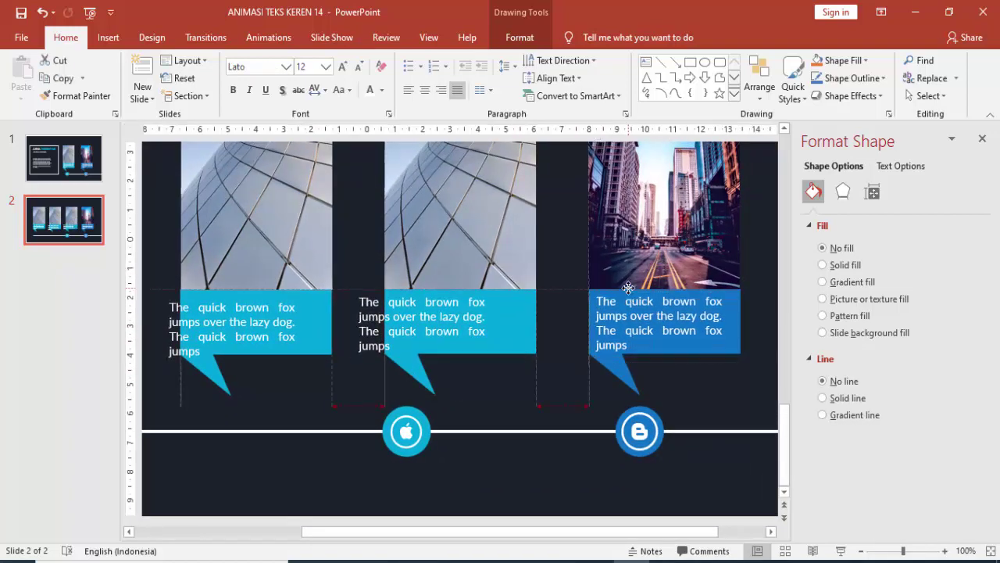
left_click_drag(628, 292, 633, 289)
left_click(440, 316)
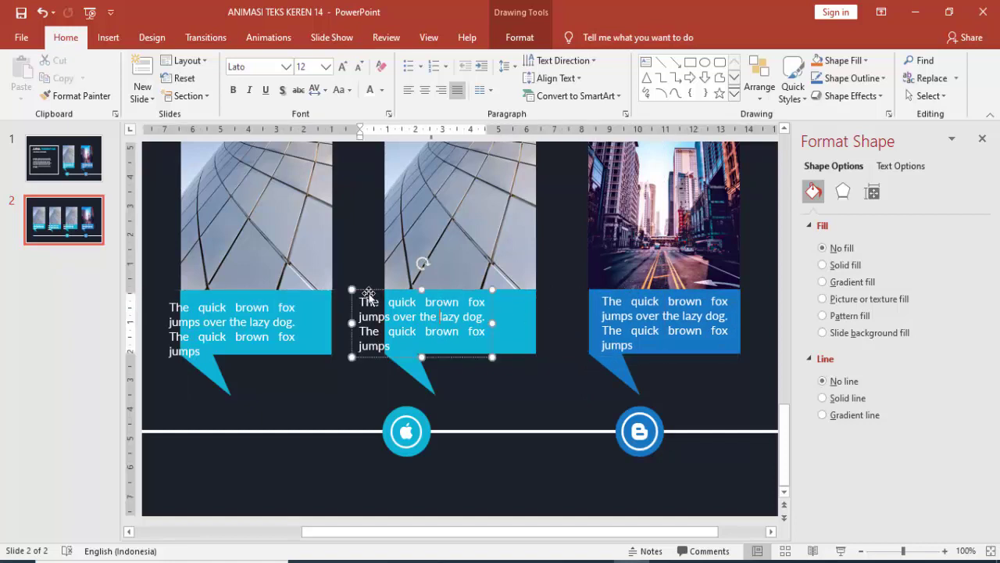
left_click_drag(367, 287, 396, 289)
left_click_drag(239, 289, 266, 291)
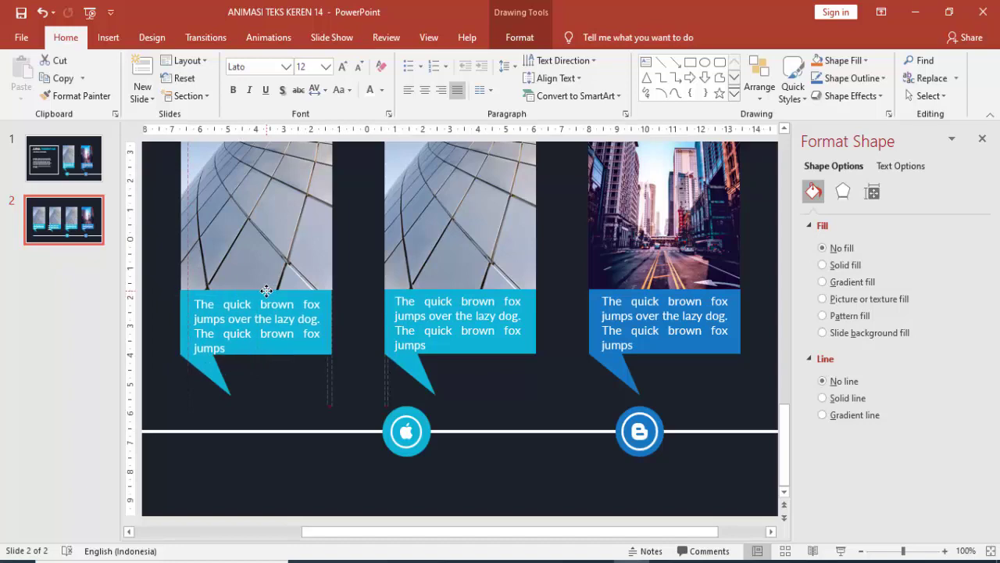
scroll(265, 292, "down", 3)
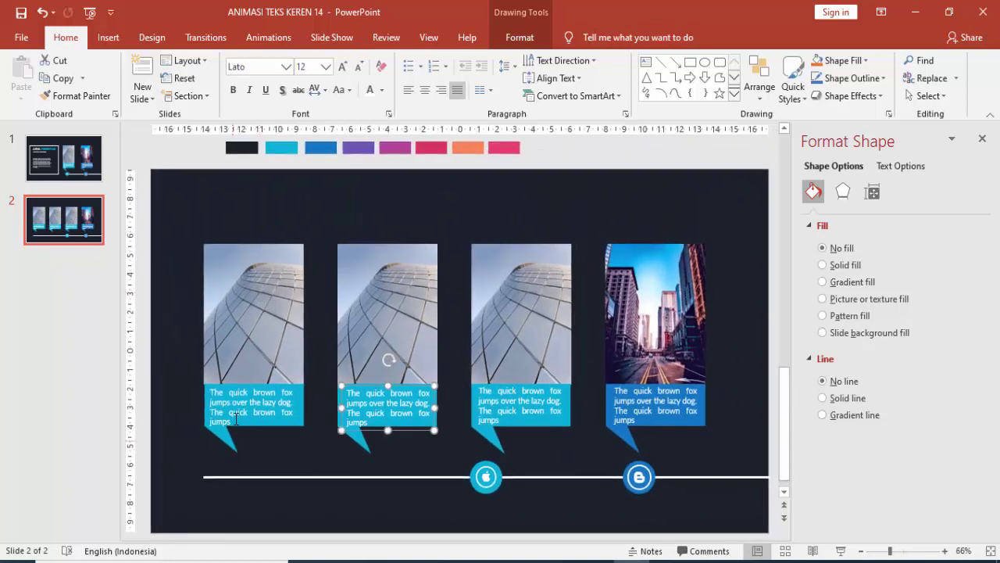
Eyedropper-fill the first callout purple and the second magenta from the swatches
left_click_drag(262, 388, 262, 382)
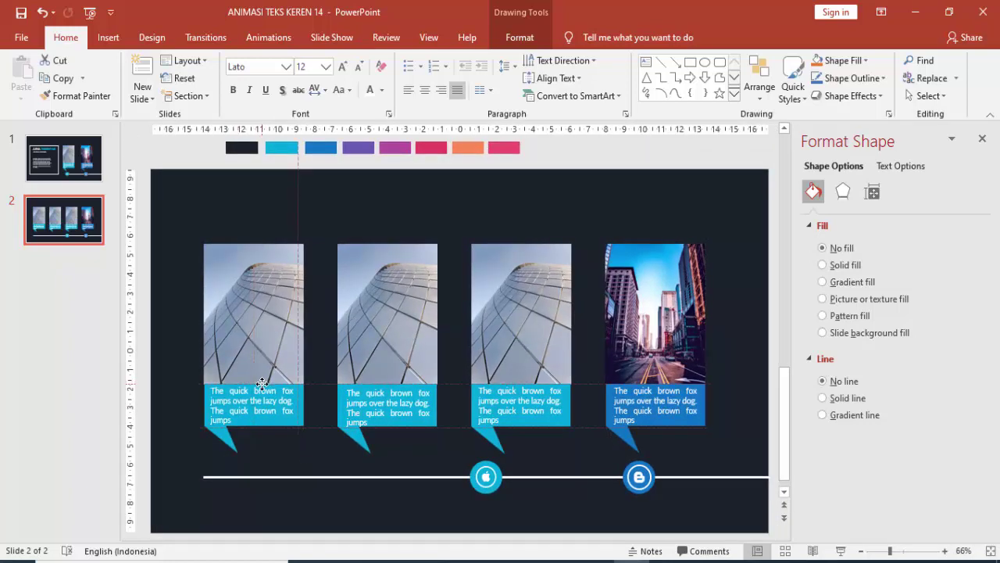
left_click(229, 442)
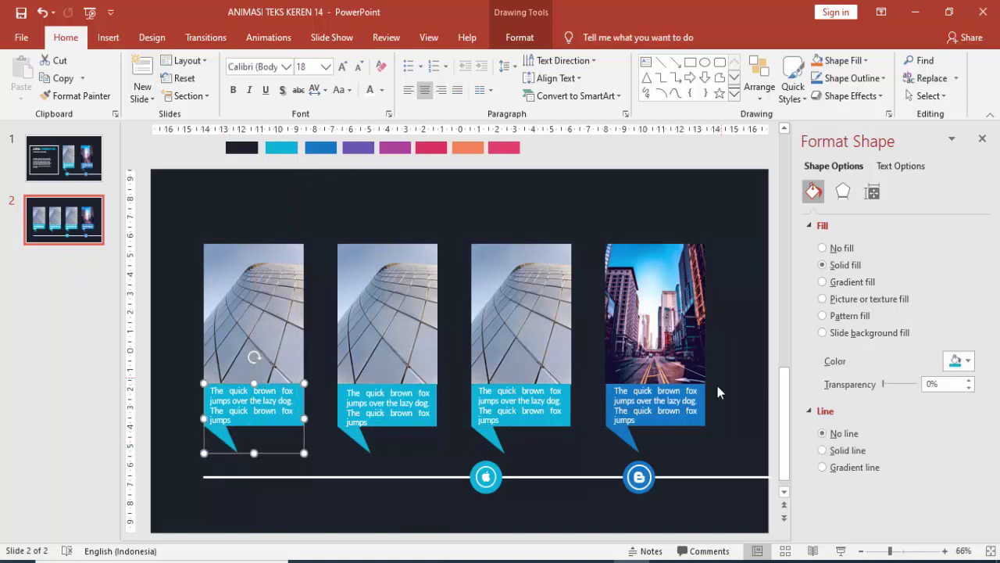
left_click(947, 367)
left_click(898, 538)
left_click(358, 148)
scroll(379, 361, "down", 2, "ctrl")
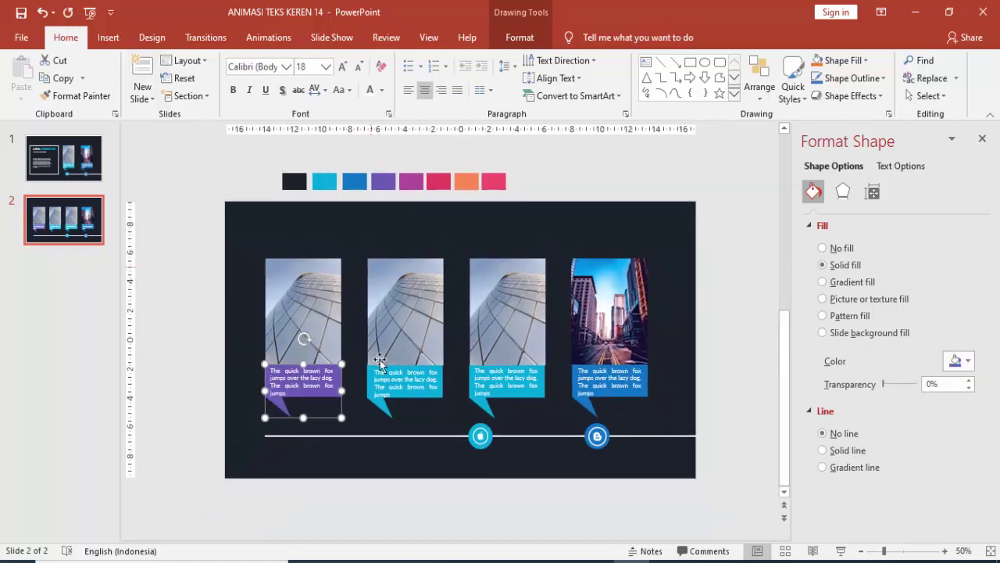
left_click(384, 406)
left_click(958, 360)
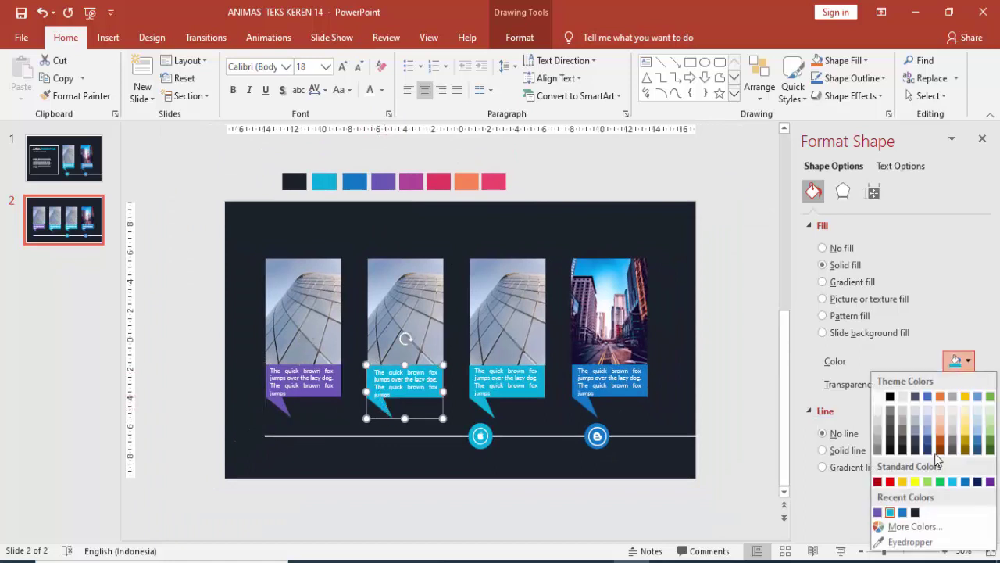
left_click(909, 541)
left_click(411, 181)
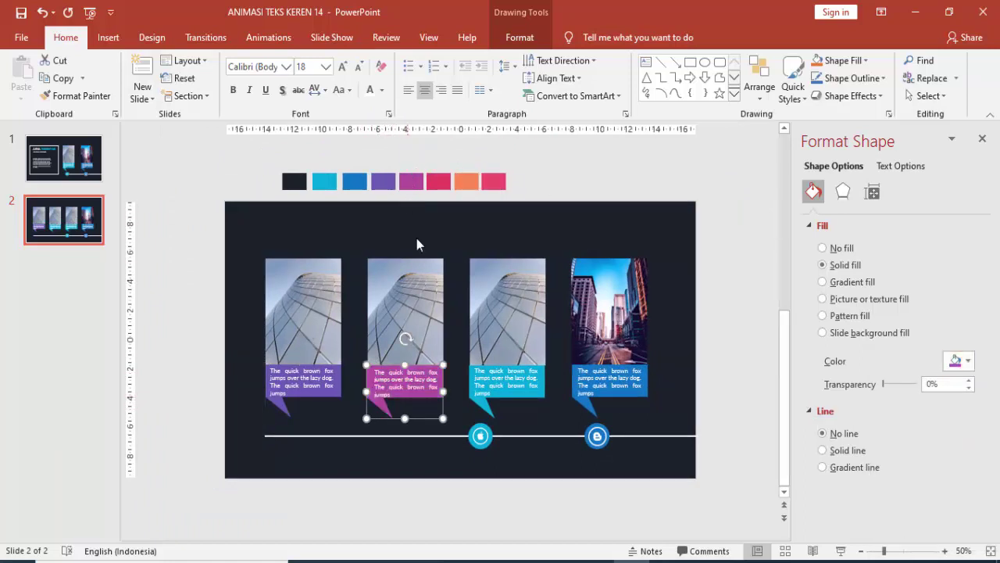
Eyedropper-fill the third callout pink and the fourth orange from the swatches
left_click(486, 402)
left_click(955, 361)
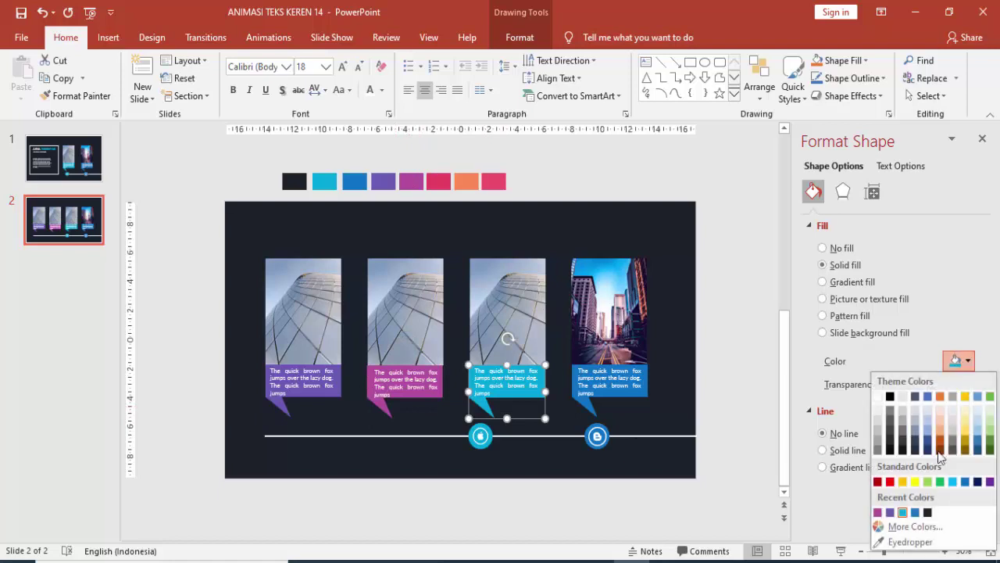
left_click(909, 541)
left_click(447, 180)
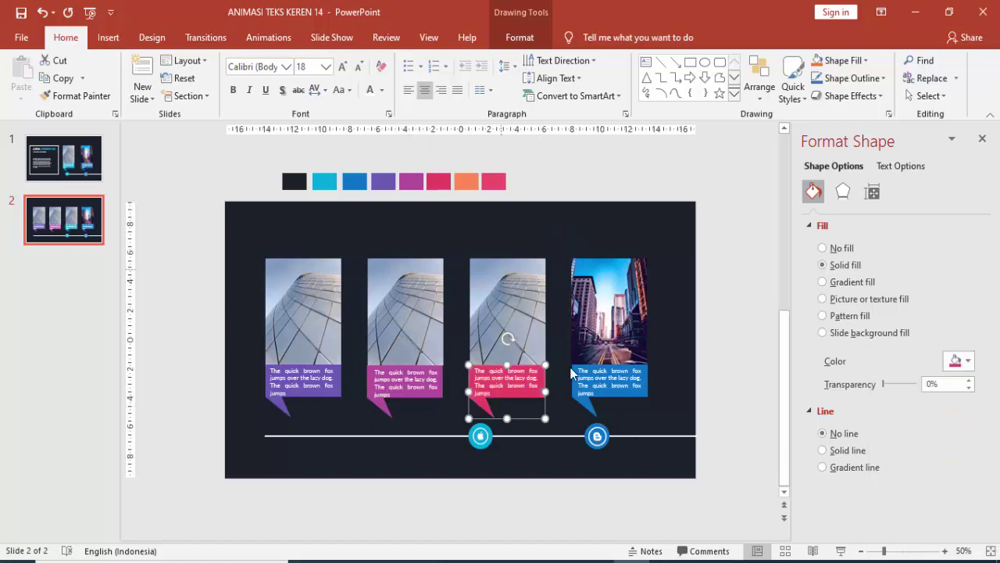
left_click(594, 406)
left_click(959, 361)
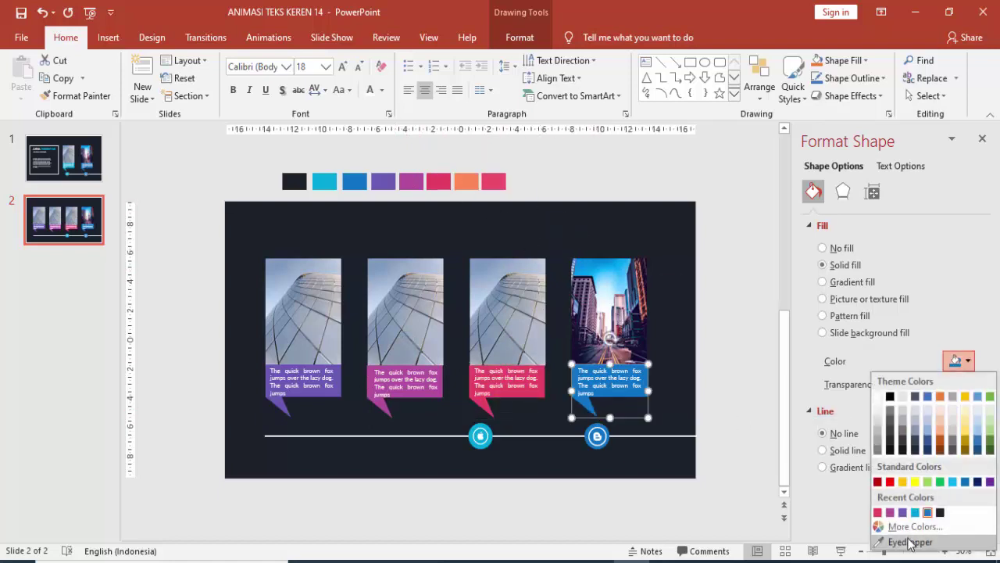
left_click(909, 535)
left_click(466, 182)
left_click(671, 220)
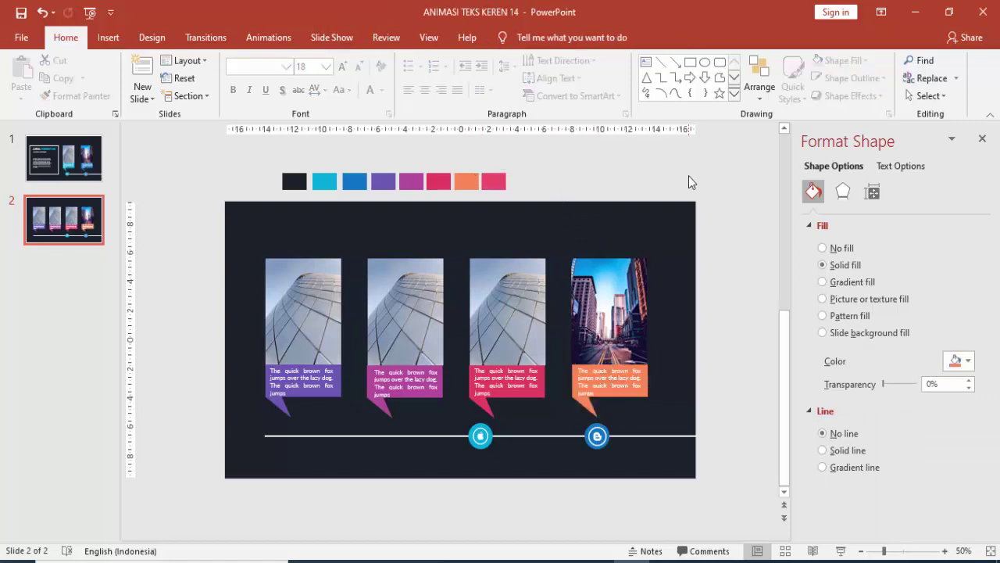
Fill the first card's photo with the dark street image from file
left_click(311, 311)
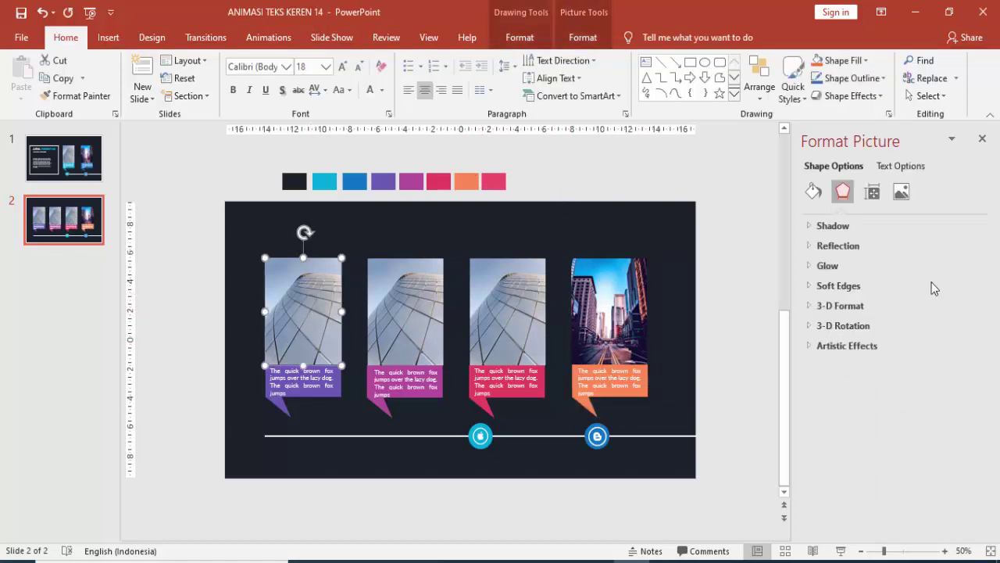
left_click(813, 191)
left_click(843, 378)
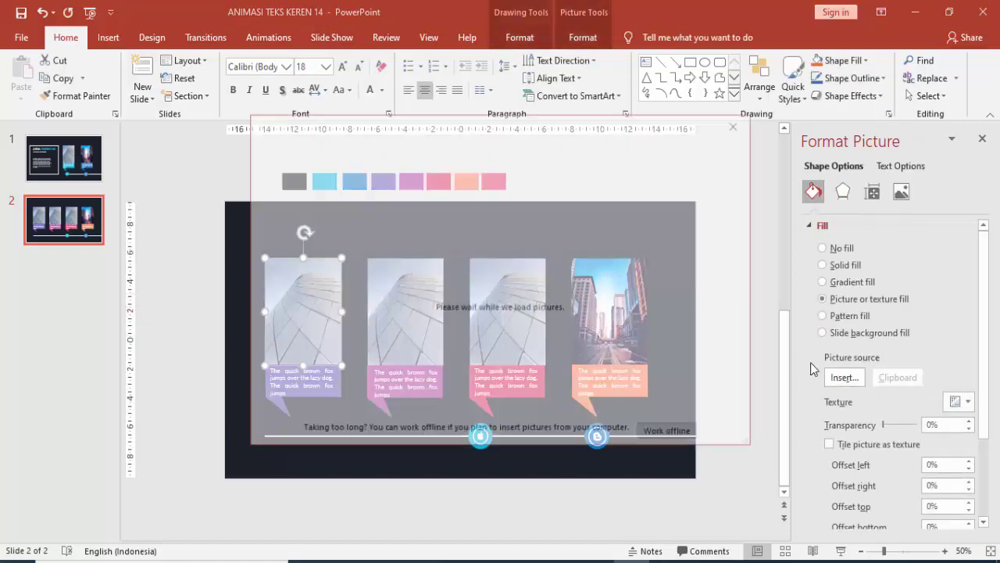
left_click(429, 209)
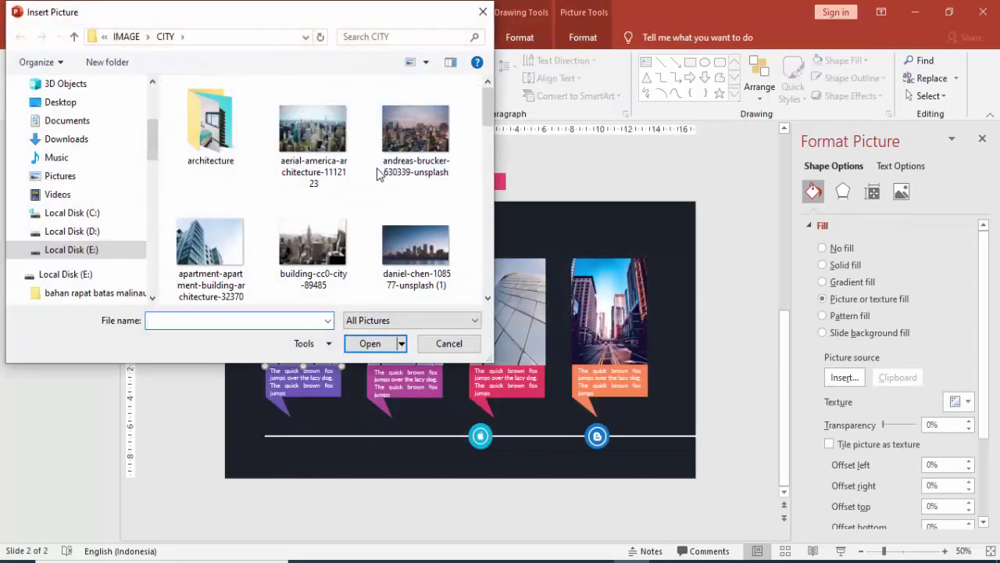
scroll(320, 185, "down", 3)
scroll(242, 212, "up", 2)
scroll(241, 212, "down", 3)
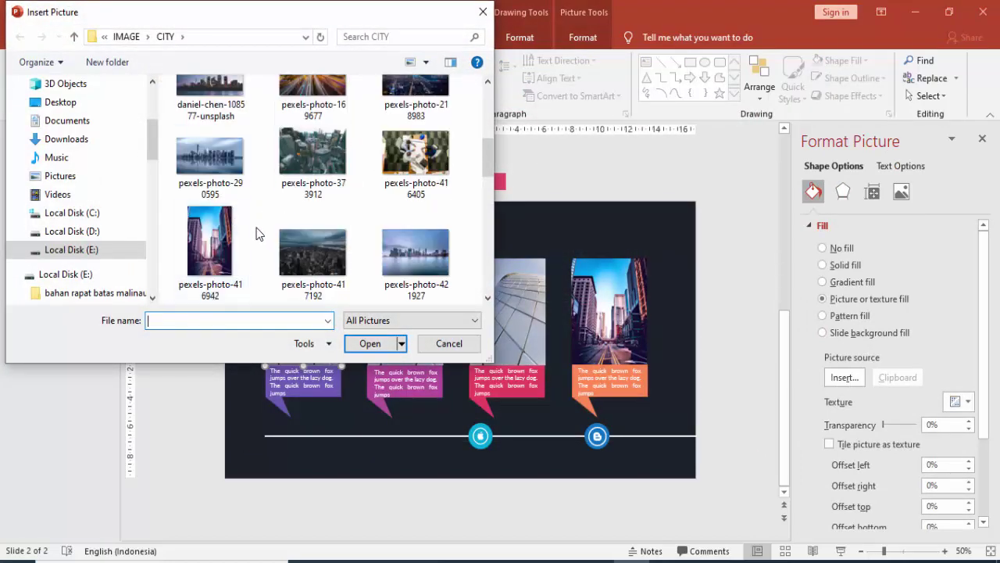
scroll(257, 230, "down", 2)
scroll(260, 232, "down", 2)
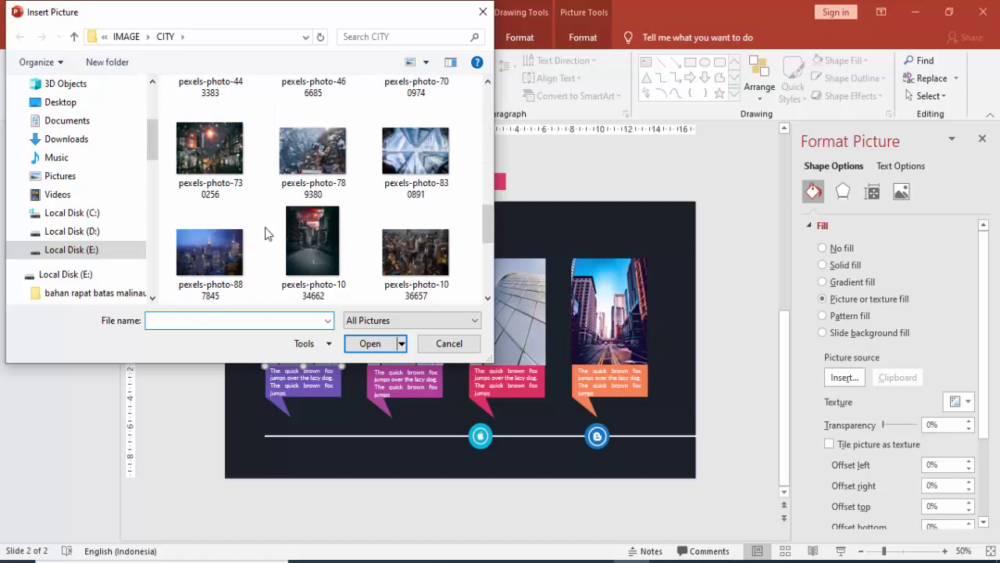
left_click(317, 261)
left_click(380, 349)
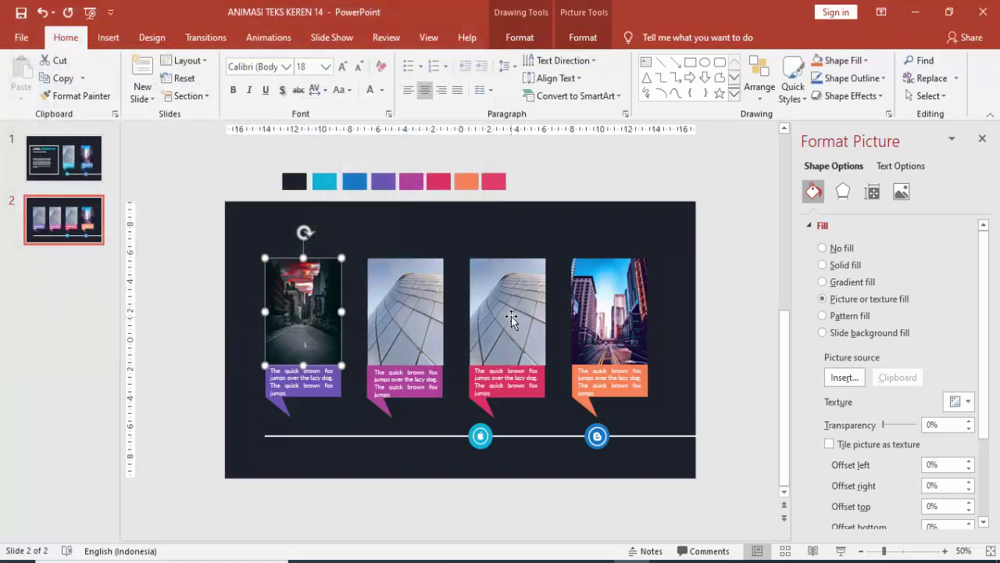
Fill the second card with the crane construction photo from the architecture folder
left_click(436, 308)
left_click(843, 378)
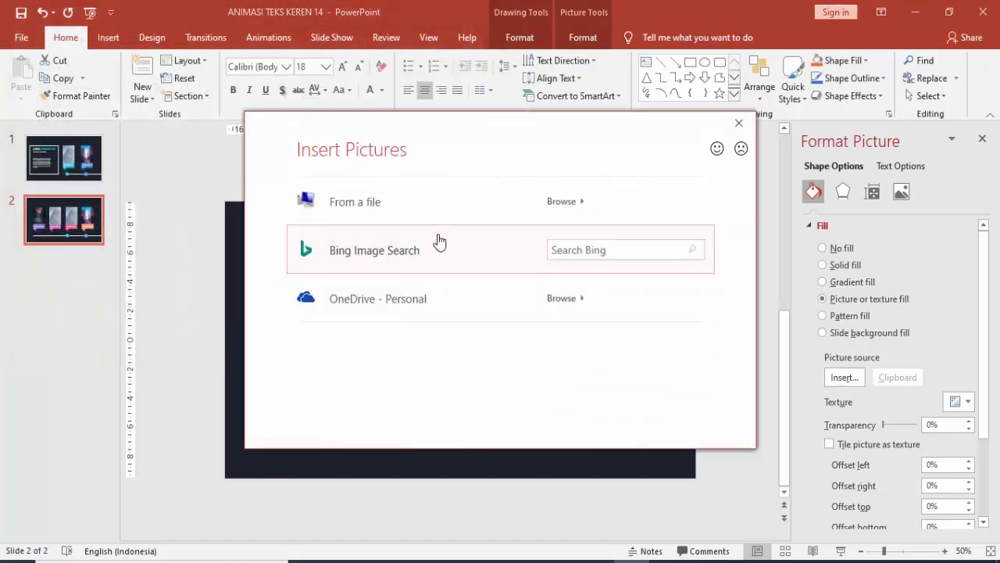
left_click(375, 197)
scroll(374, 195, "down", 3)
scroll(373, 195, "down", 2)
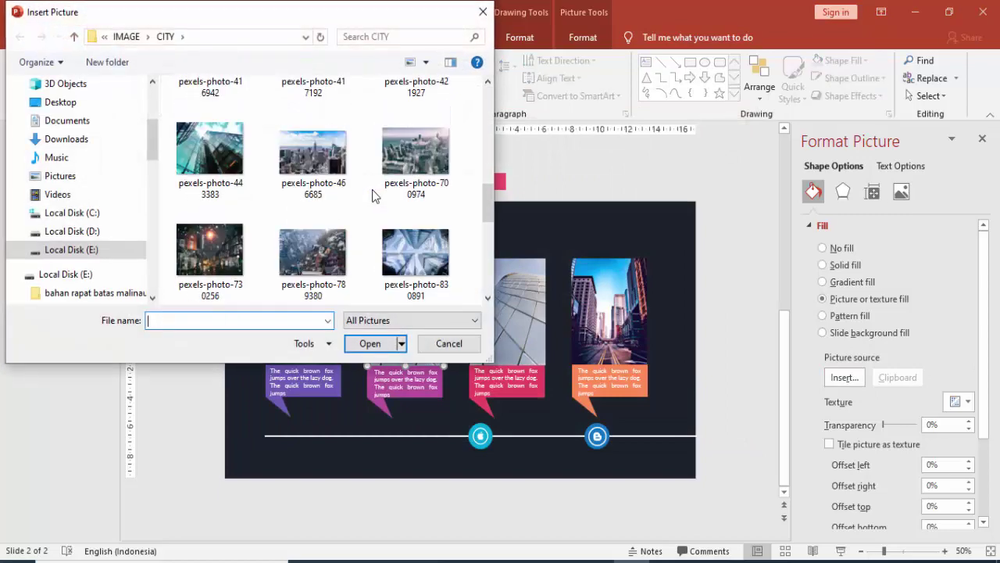
scroll(360, 203, "down", 2)
scroll(304, 222, "up", 5)
scroll(303, 223, "up", 3)
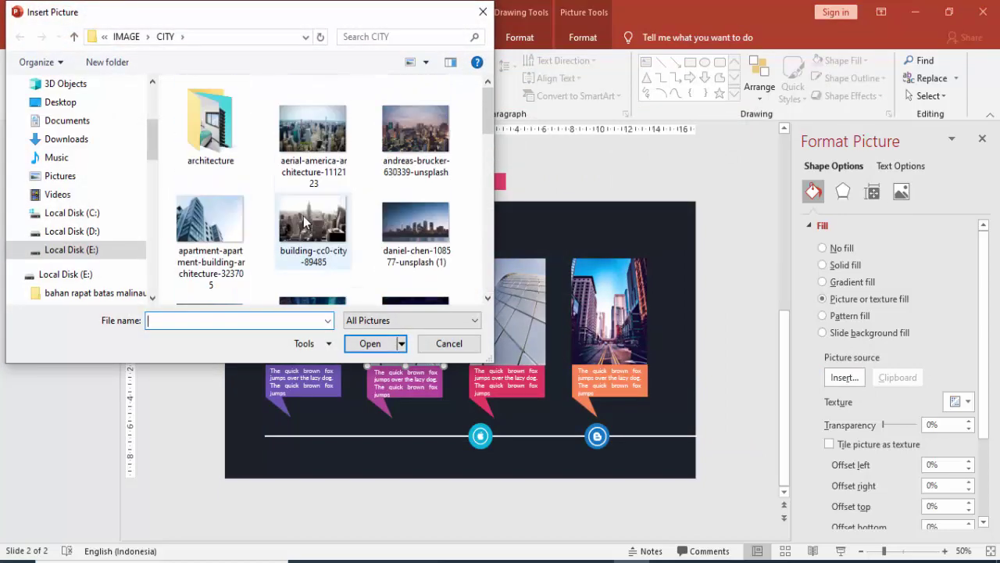
double_click(209, 123)
scroll(414, 202, "down", 3)
scroll(394, 207, "up", 1)
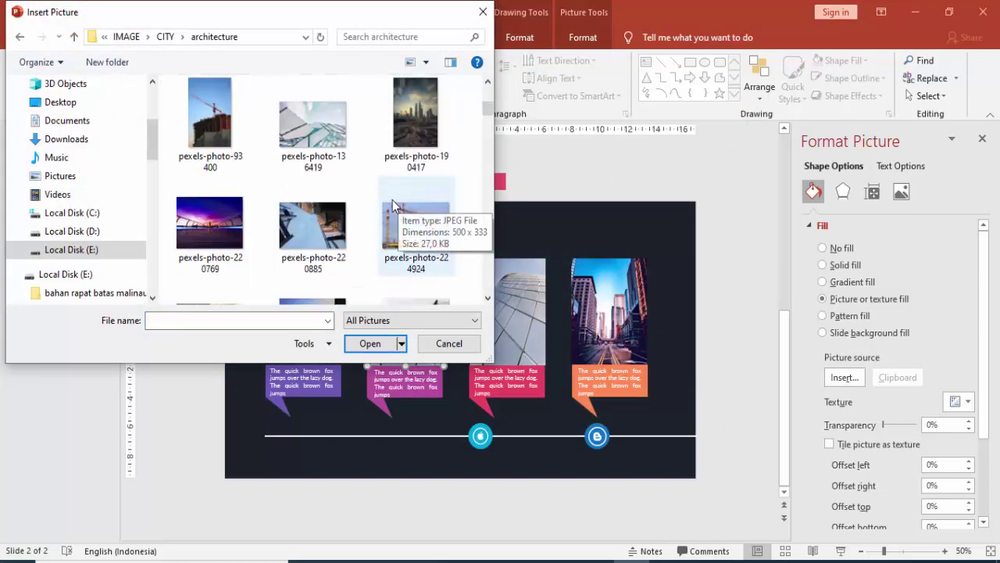
left_click(219, 129)
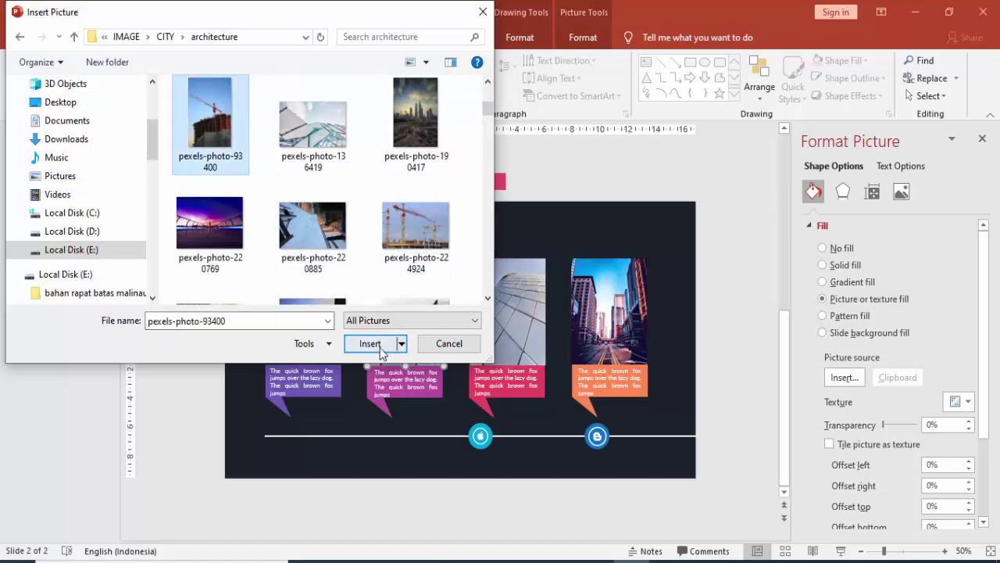
left_click(368, 343)
Fill the third card with the city skyline photo
left_click(842, 376)
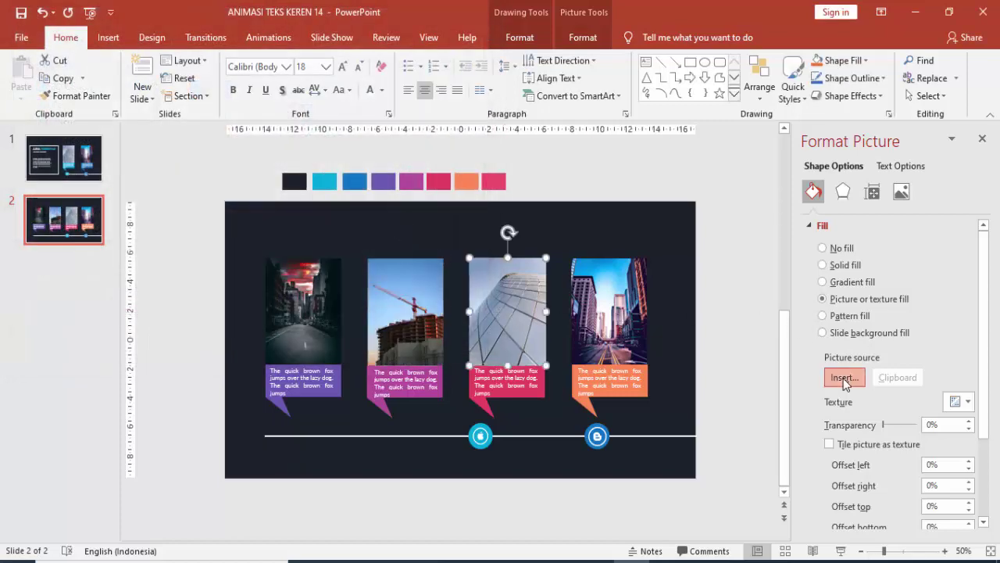
left_click(366, 221)
scroll(400, 245, "down", 3)
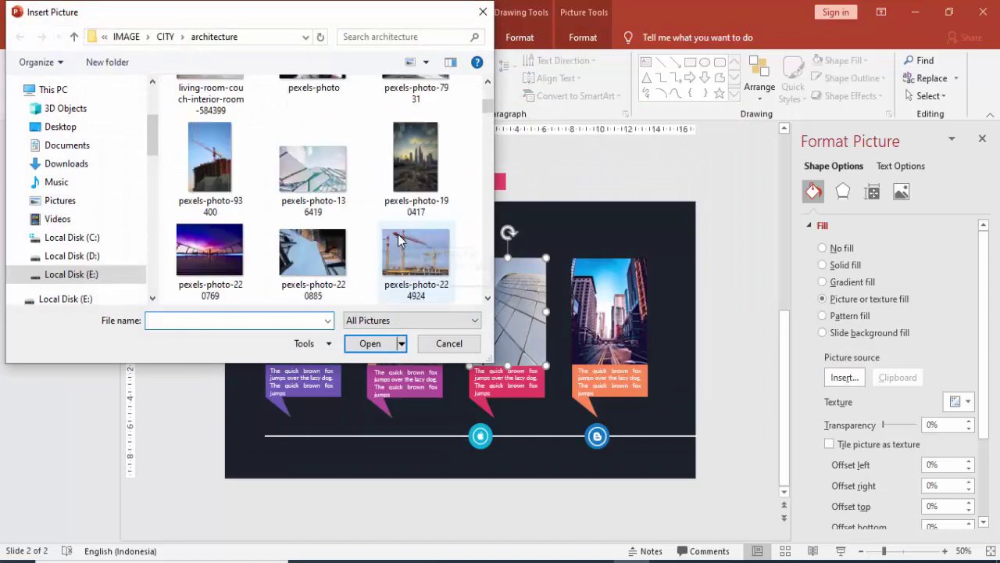
scroll(402, 243, "up", 3)
scroll(404, 242, "down", 1)
left_click(408, 241)
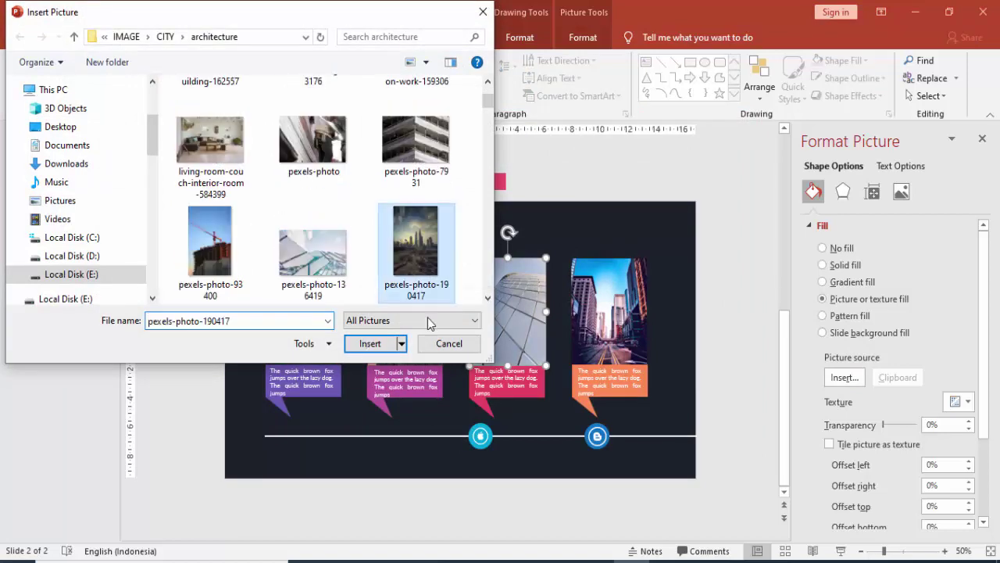
left_click(387, 345)
Fill the fourth card with the tall crane tower photo
left_click(597, 416)
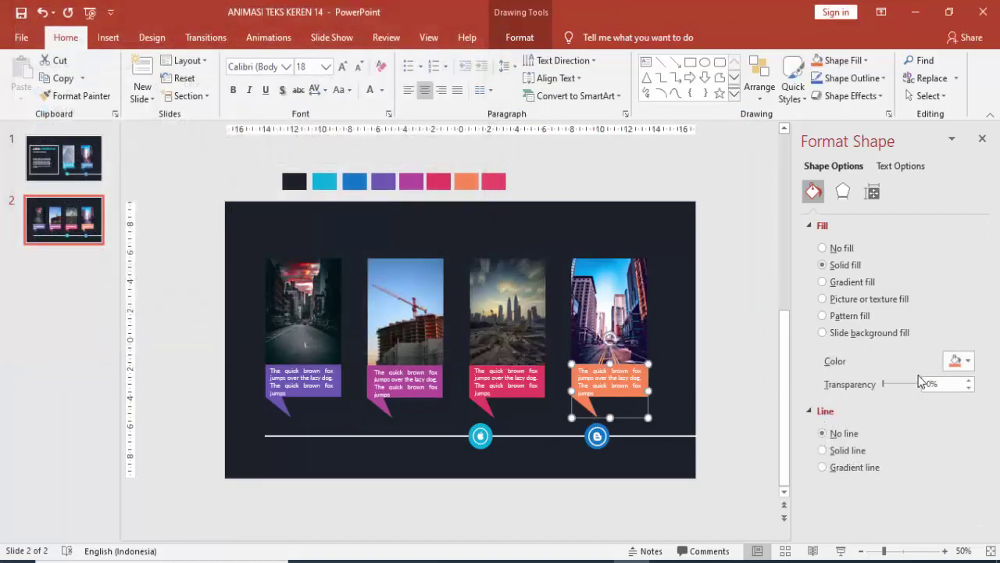
left_click(633, 309)
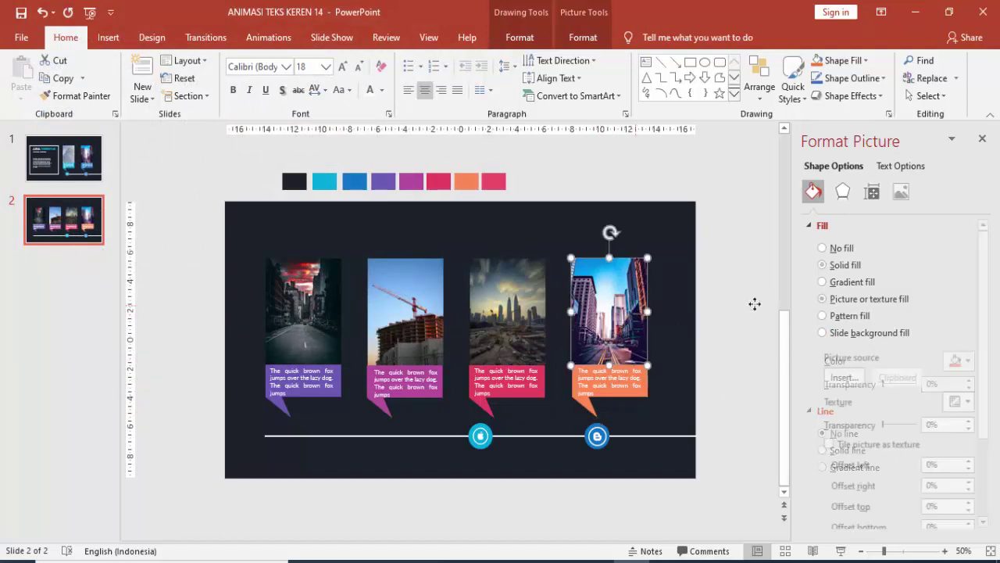
left_click(823, 299)
left_click(845, 378)
left_click(383, 205)
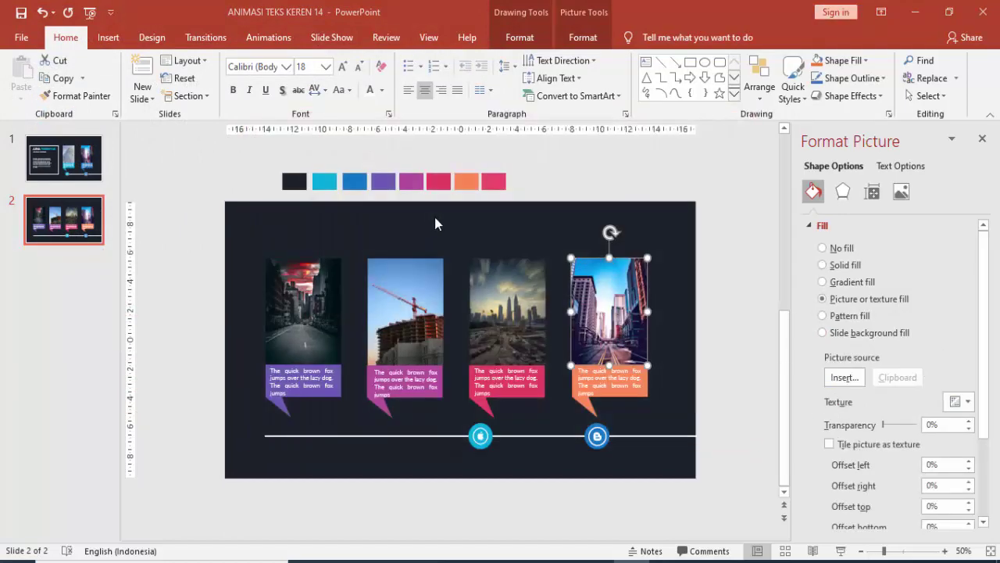
scroll(336, 180, "down", 3)
scroll(336, 180, "down", 2)
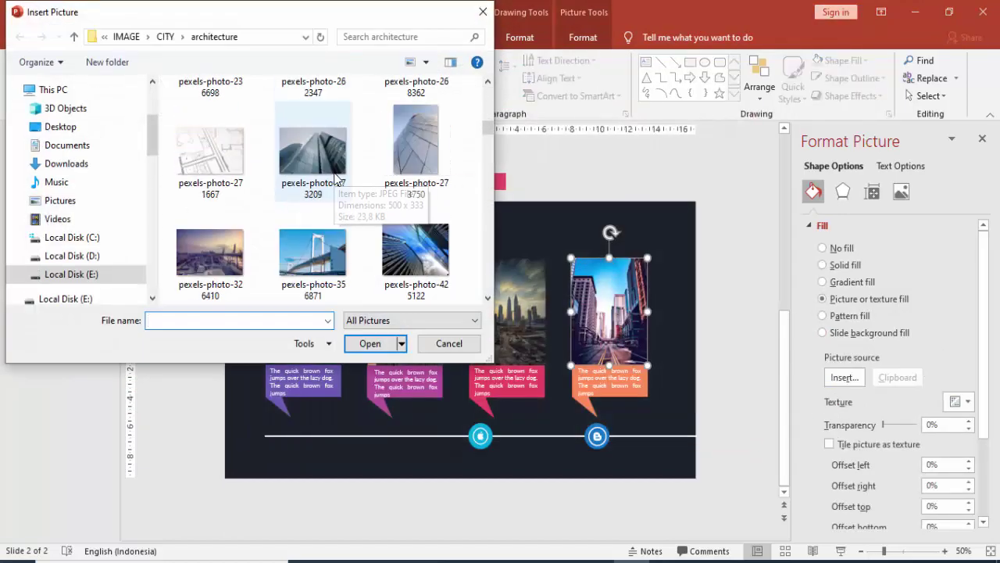
scroll(342, 183, "down", 2)
scroll(346, 183, "down", 2)
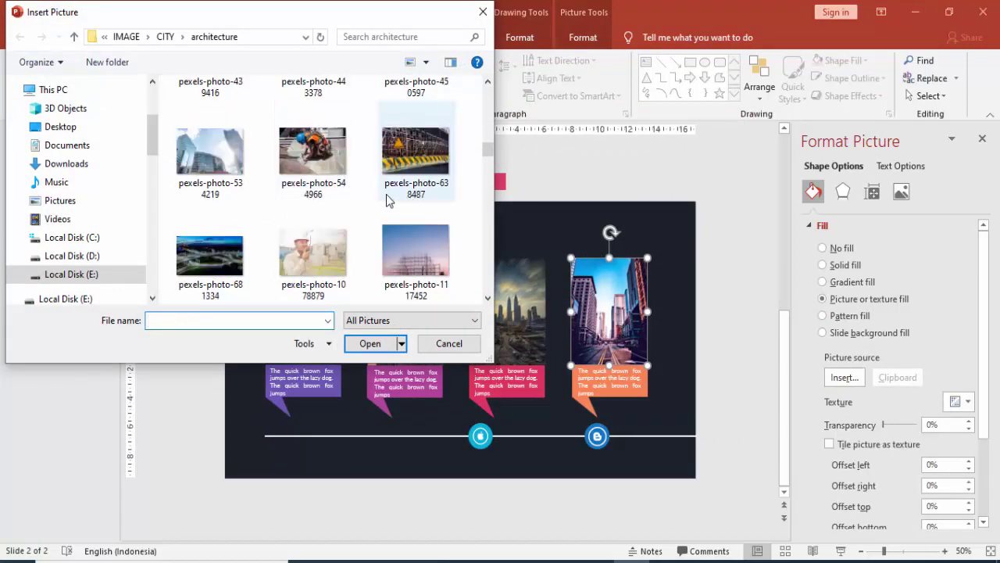
scroll(388, 201, "down", 3)
left_click(313, 238)
left_click(369, 343)
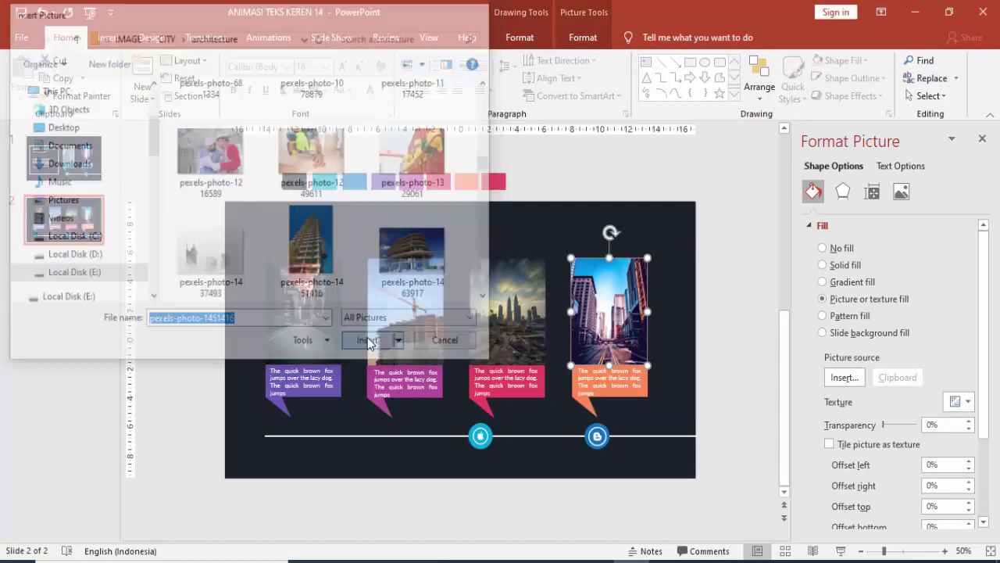
left_click(719, 321)
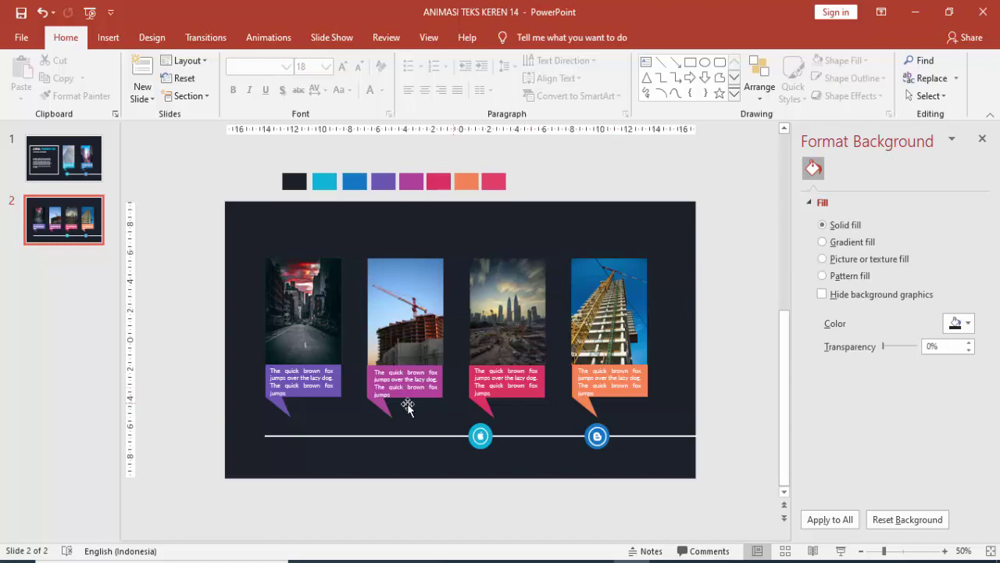
Move the apple icon below the timeline and the cyan circle under the first card
scroll(459, 466, "up", 2, "ctrl")
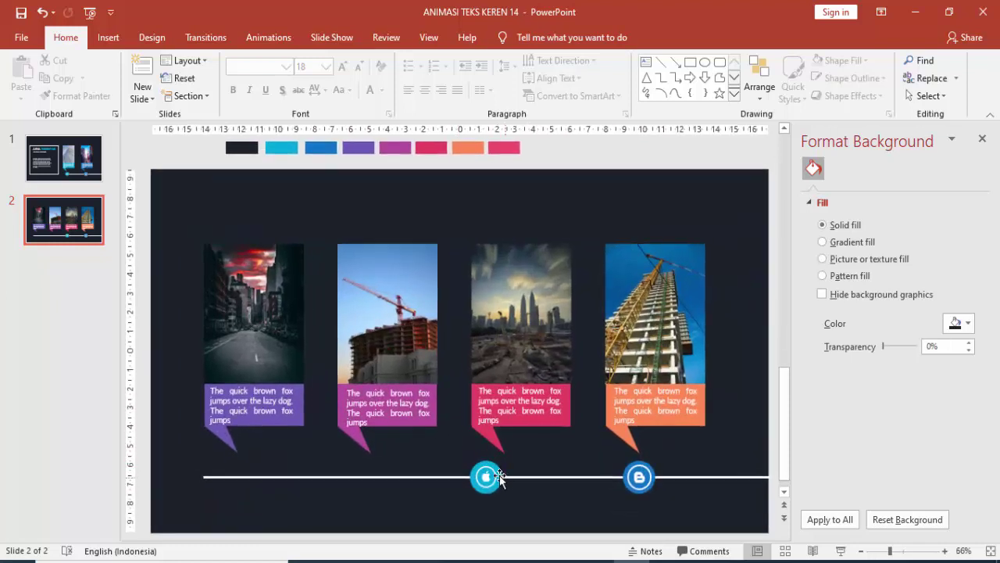
left_click(488, 475)
left_click(502, 478)
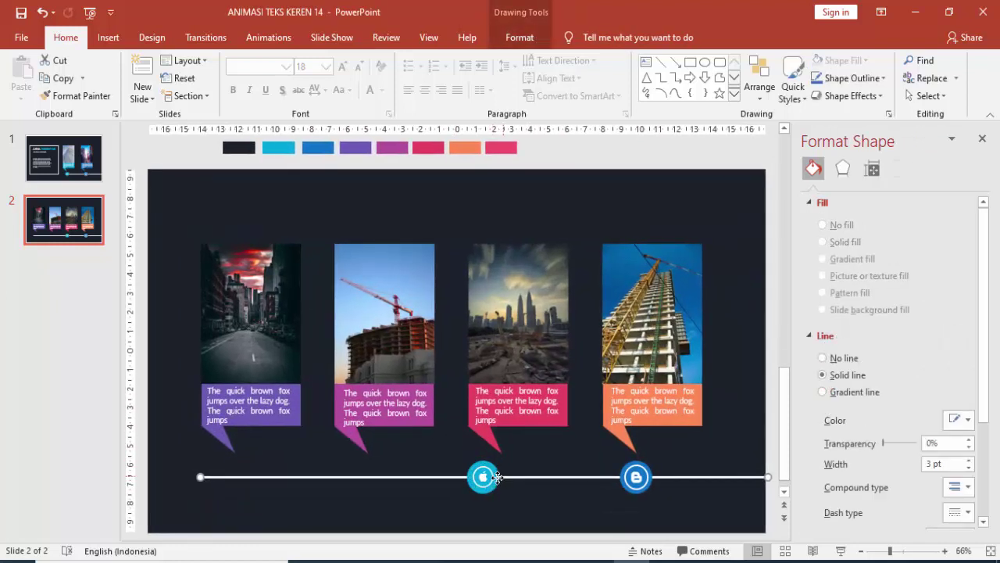
mouse_move(486, 475)
left_mouse_down()
mouse_move(489, 510)
mouse_move(243, 473)
left_mouse_up()
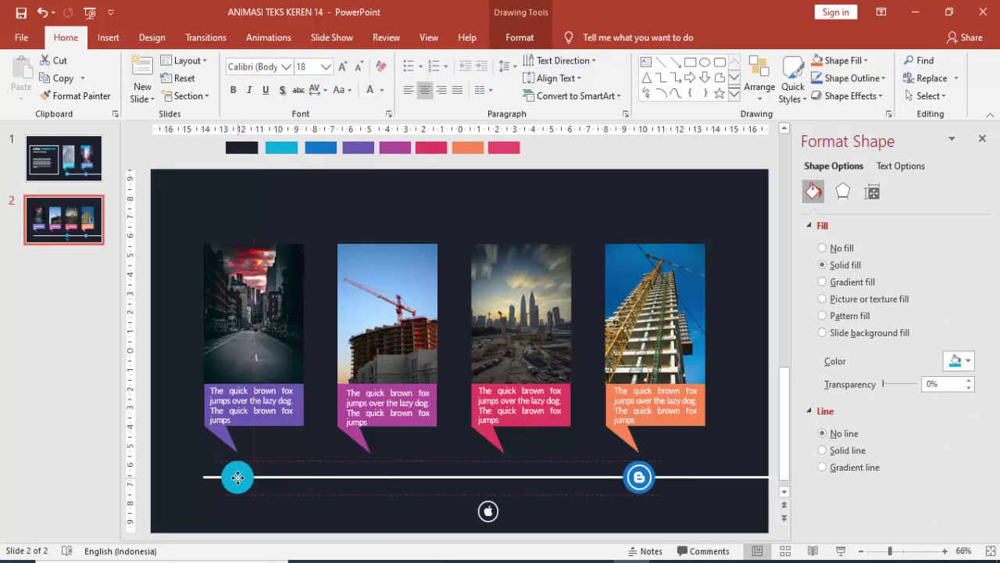
left_click_drag(239, 475, 369, 474)
key("ctrl+z")
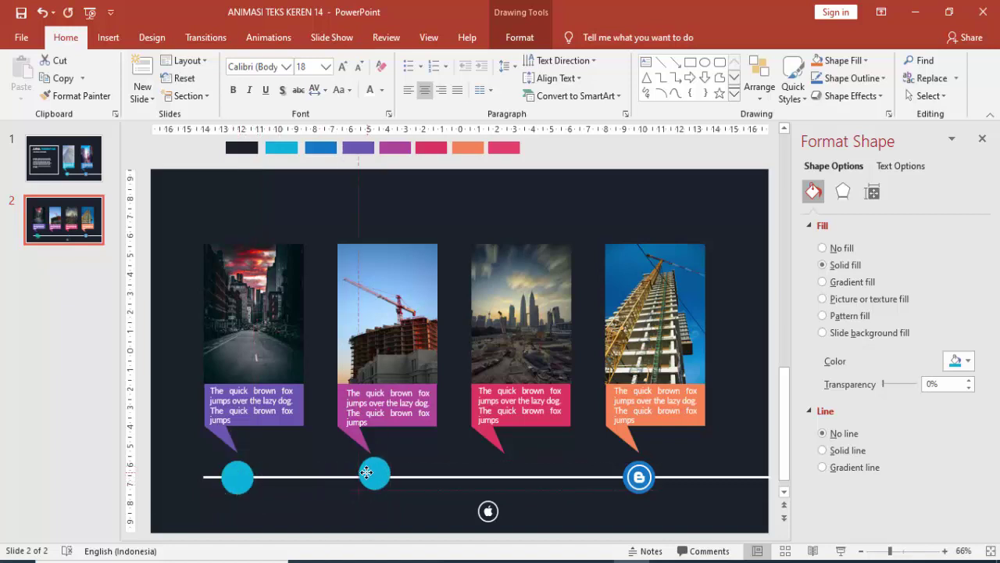
Duplicate another circle, move the fourth circle's icon below, and color that circle orange
key("ctrl+d")
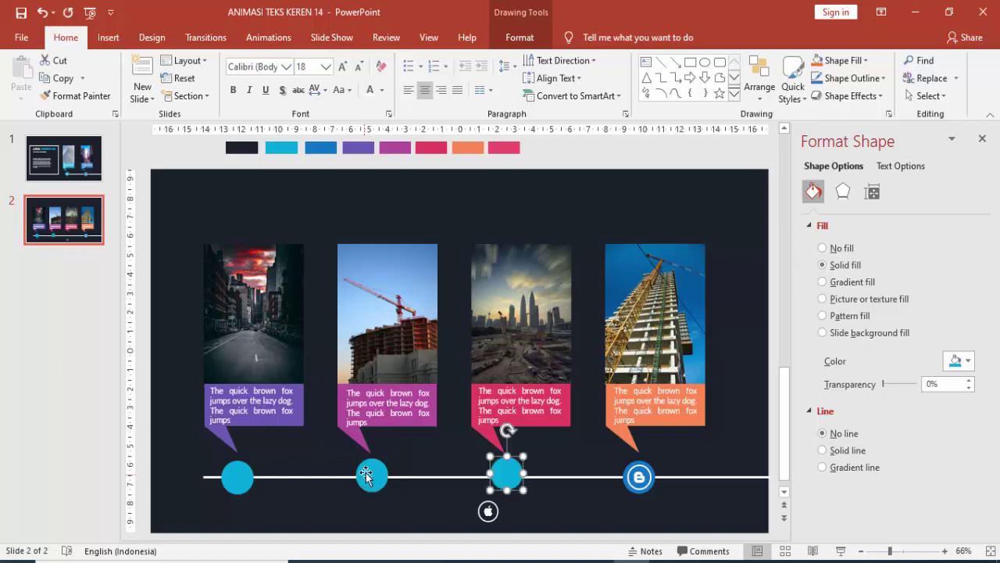
left_click(639, 478)
left_click_drag(639, 478, 641, 511)
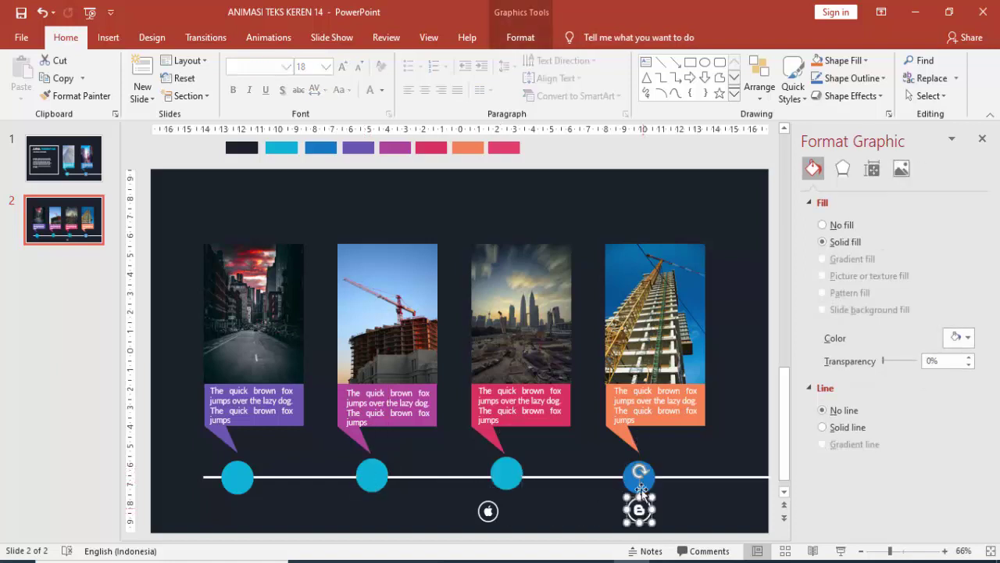
left_click(647, 478)
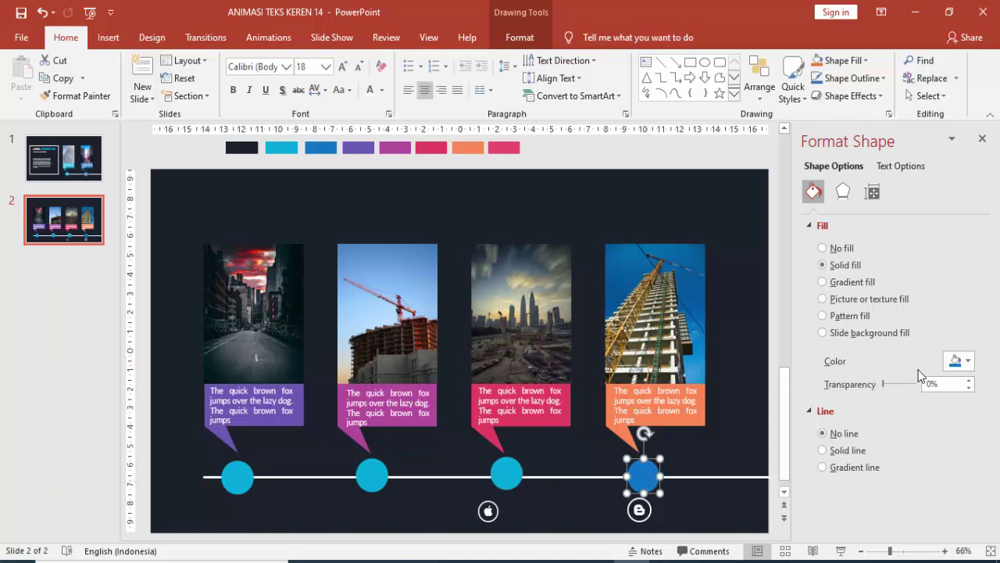
left_click(960, 361)
left_click(841, 502)
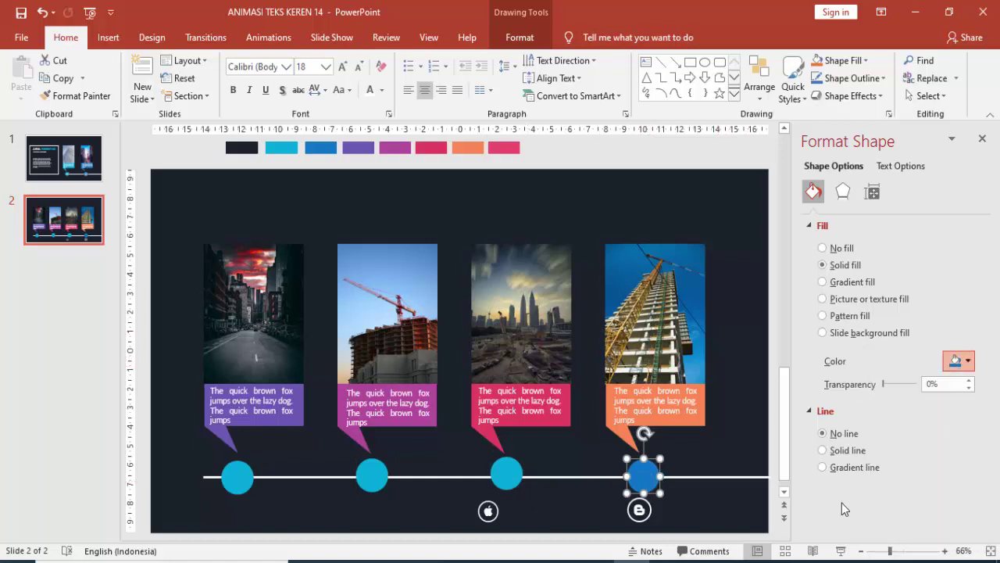
left_click(955, 361)
Recolor the third, second and first circles pink, magenta and purple to match their callouts
left_click(506, 474)
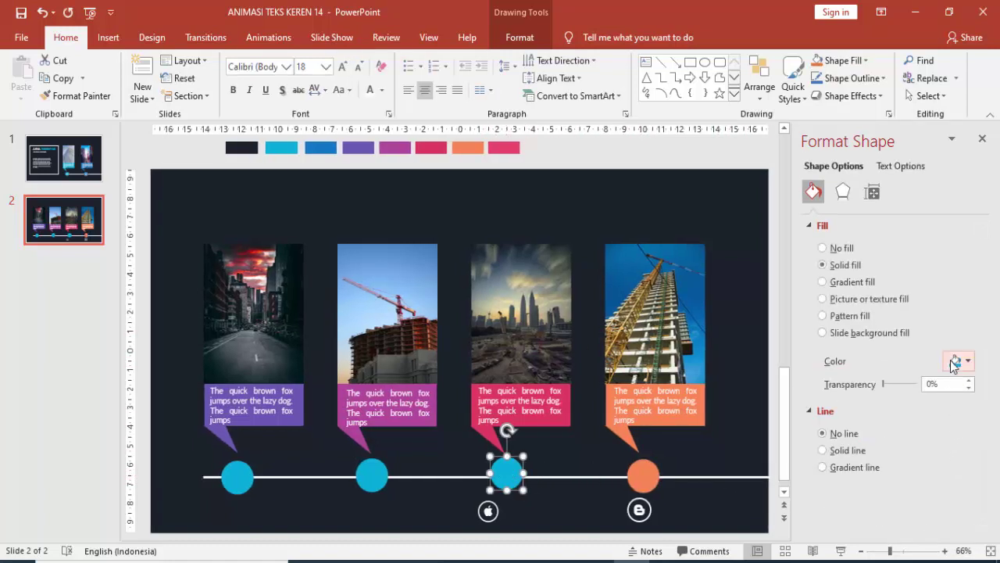
left_click(954, 363)
left_click(891, 512)
left_click(372, 474)
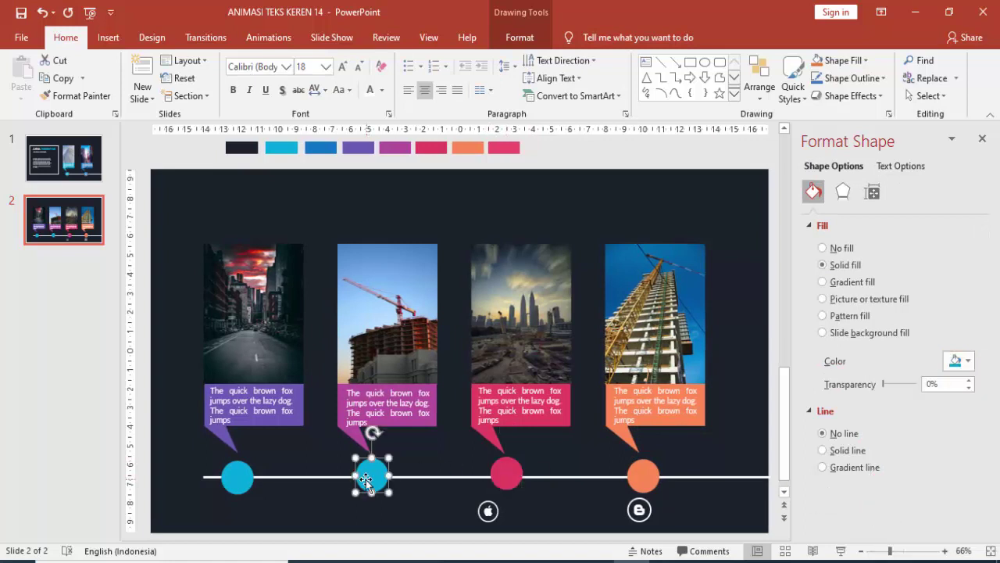
left_click(955, 361)
left_click(902, 512)
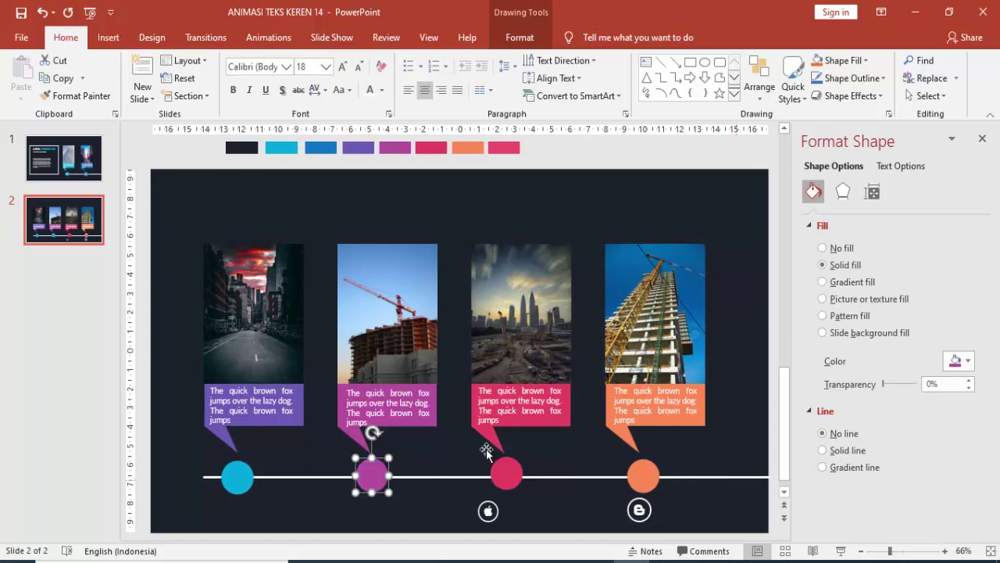
left_click(239, 471)
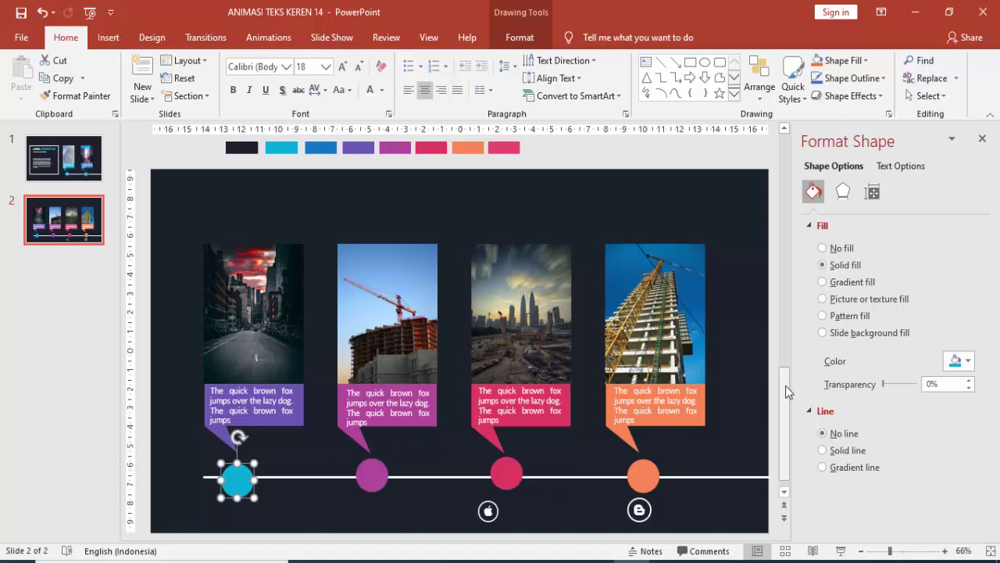
key("ctrl+z")
left_click(958, 362)
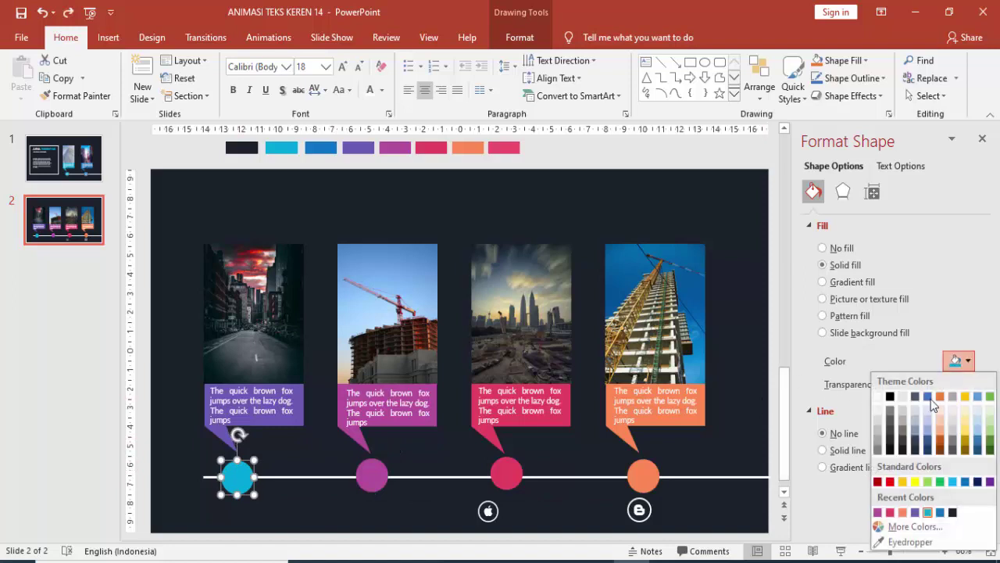
left_click(906, 508)
left_click(326, 476)
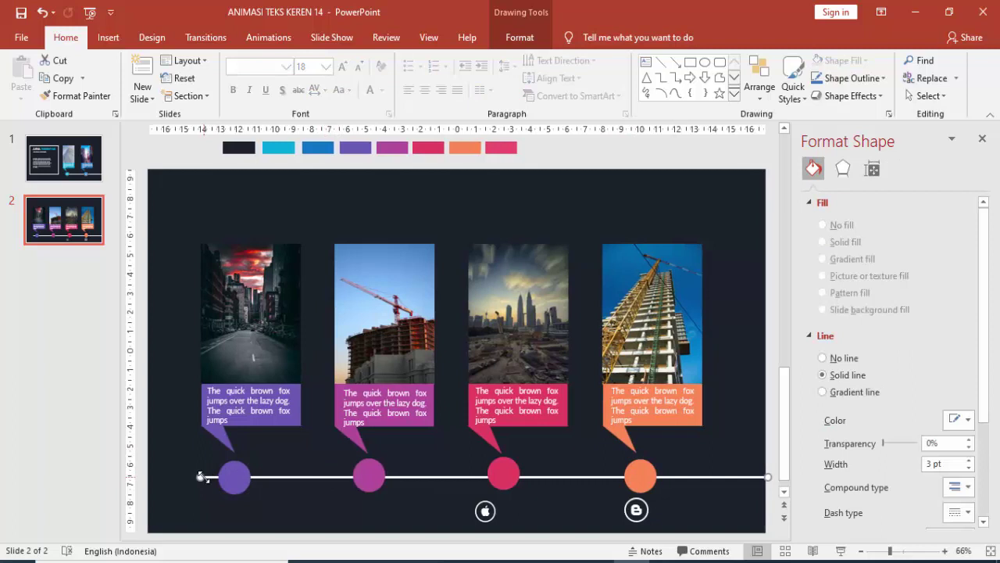
Extend the white timeline to the slide's left edge and move the Apple icon onto the purple circle
left_click_drag(199, 478, 152, 478)
scroll(226, 471, "down", 3)
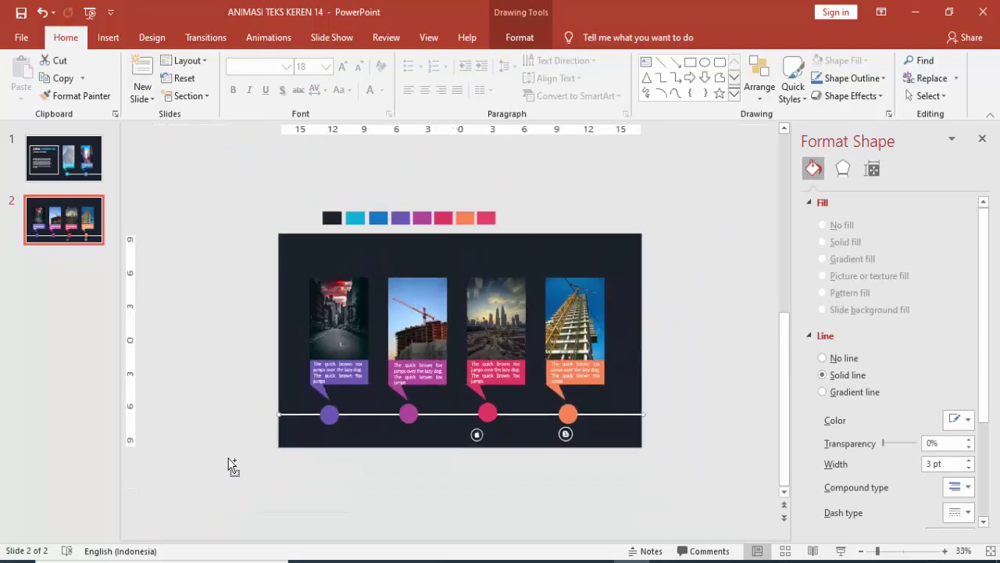
scroll(227, 471, "down", 1)
scroll(227, 472, "up", 1)
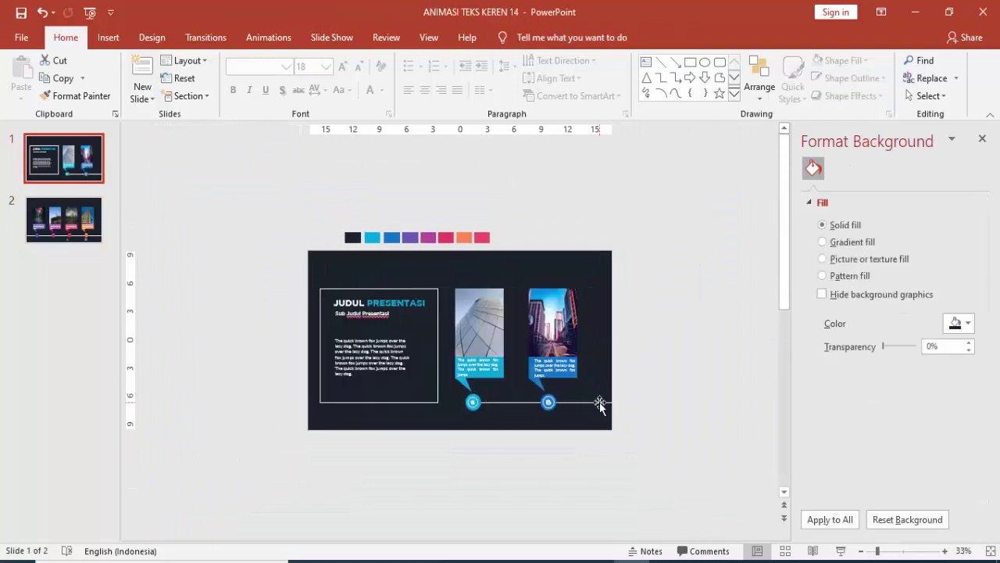
scroll(469, 359, "down", 1)
scroll(424, 342, "up", 2)
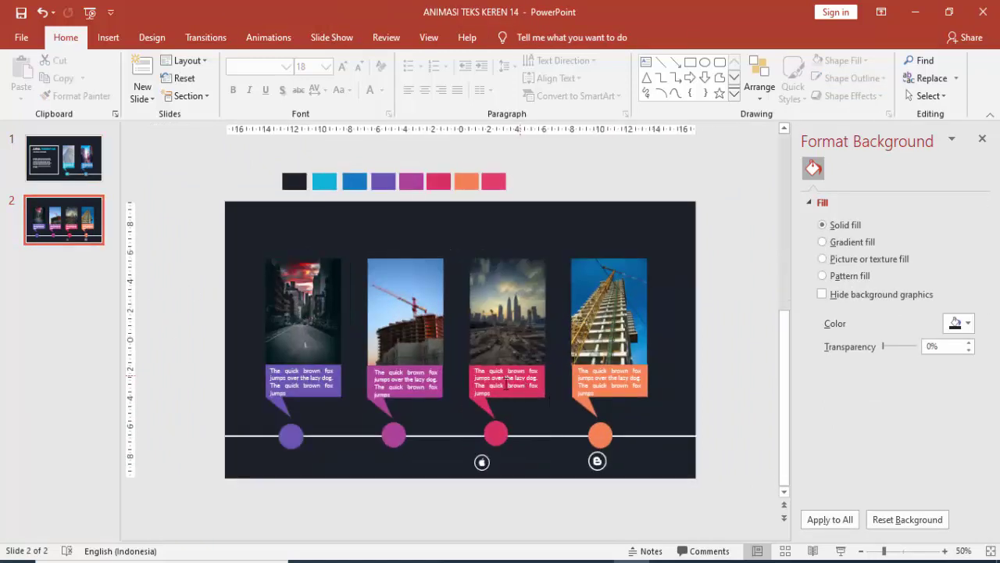
mouse_move(480, 468)
left_mouse_down()
mouse_move(319, 426)
mouse_move(290, 435)
left_mouse_up()
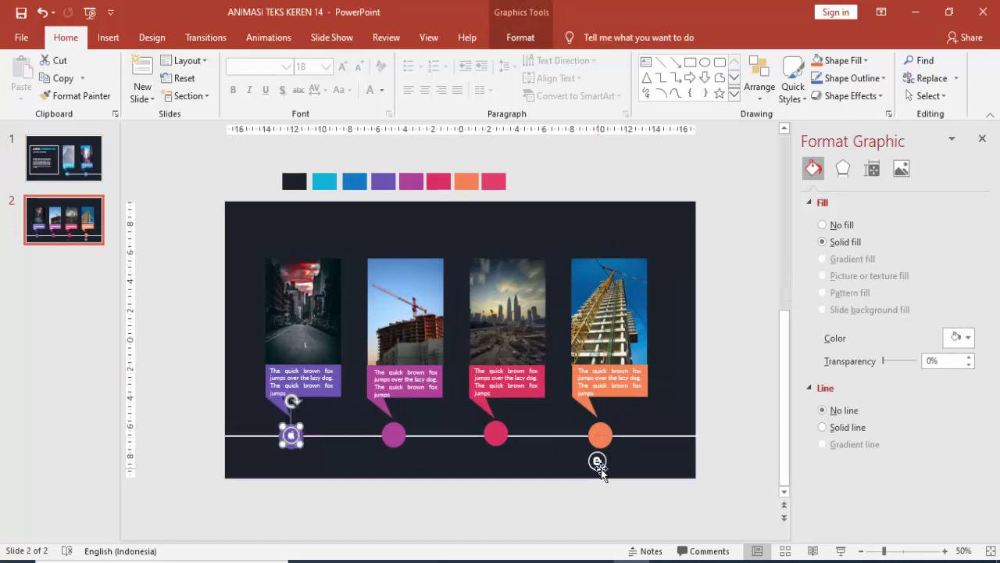
Move the Blogger icon onto the magenta circle, centred and brought to front
left_click(596, 461)
left_click_drag(597, 463, 424, 463)
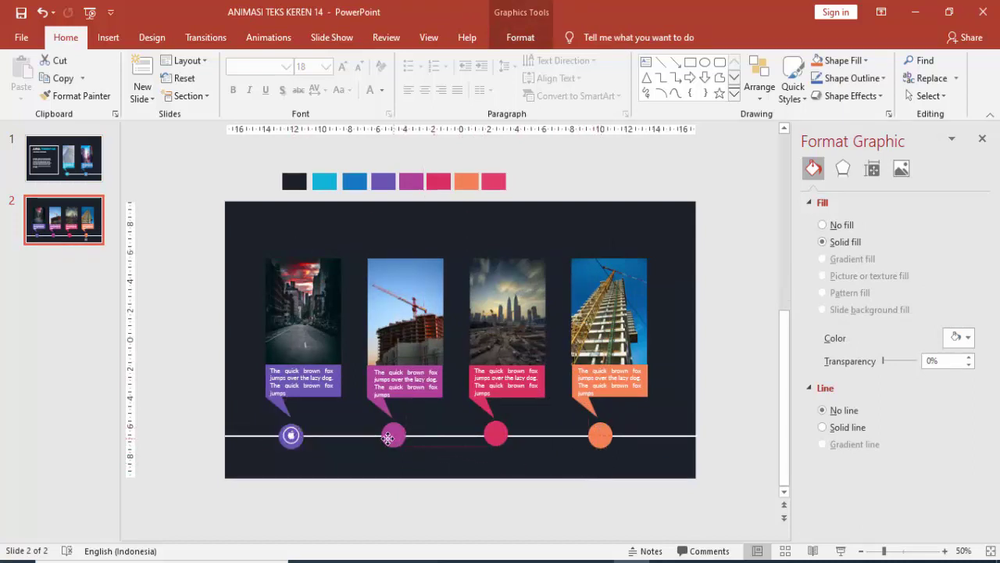
right_click(424, 463)
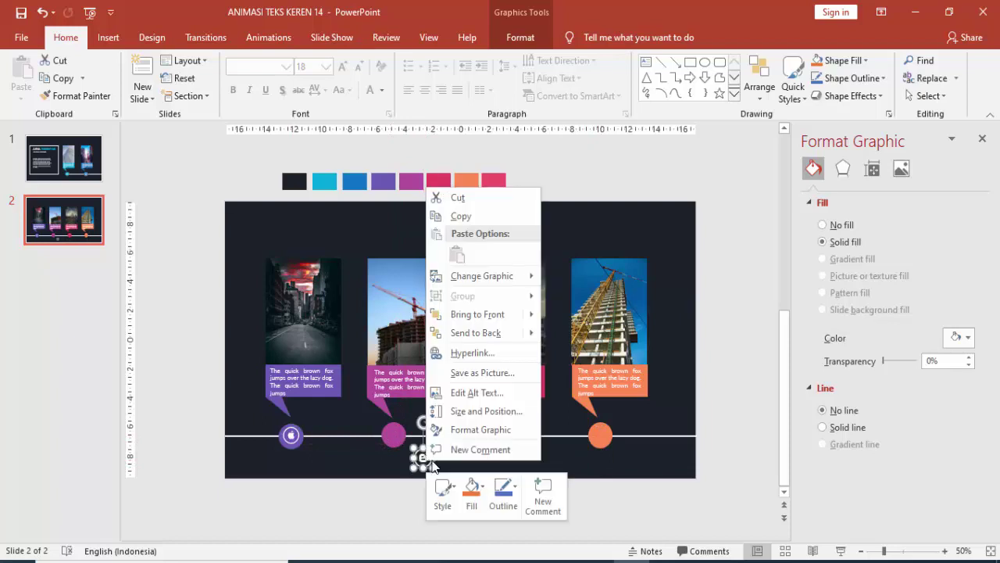
left_click(497, 316)
left_click_drag(424, 462, 395, 440)
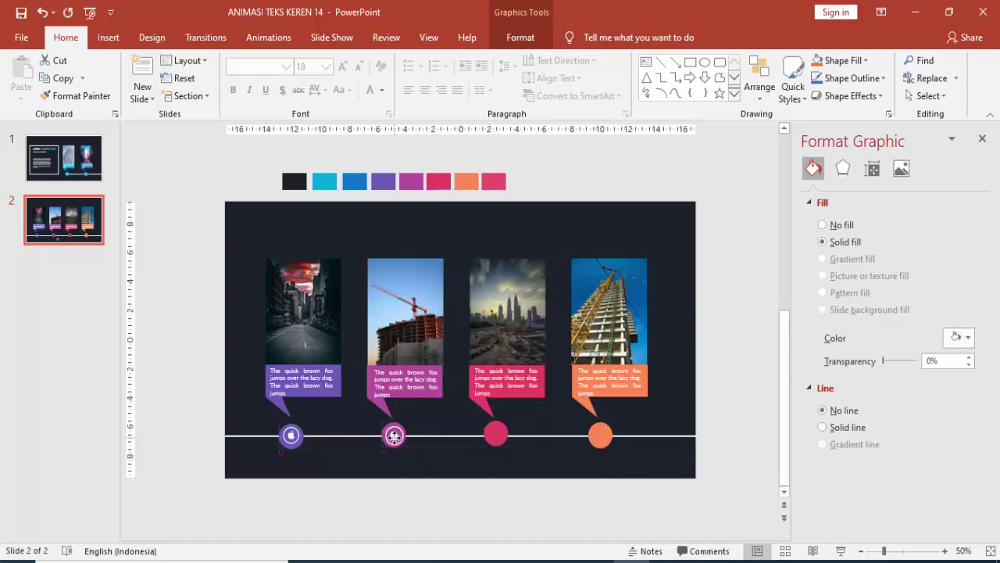
left_click_drag(394, 435, 396, 441)
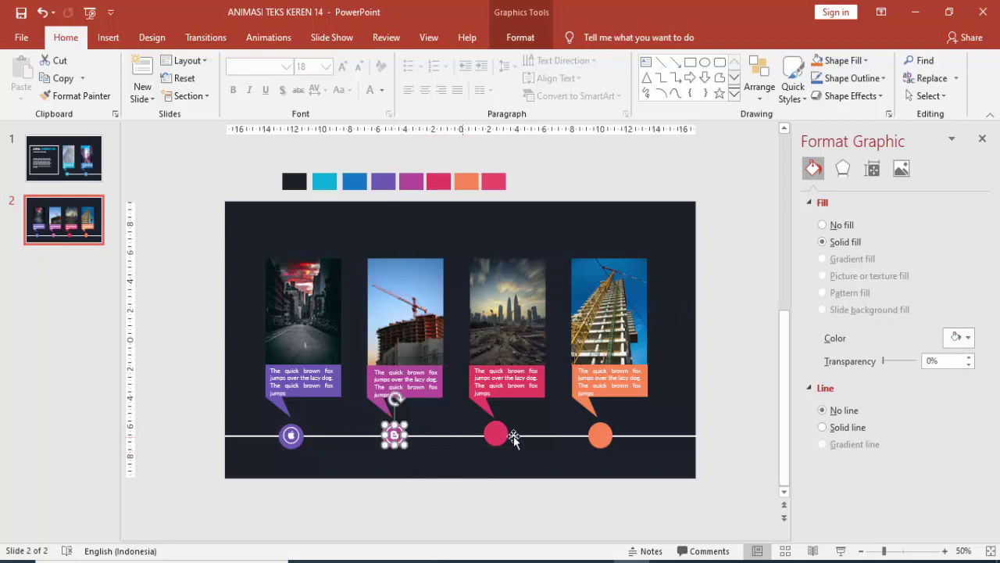
key("ctrl+z")
left_click(484, 488)
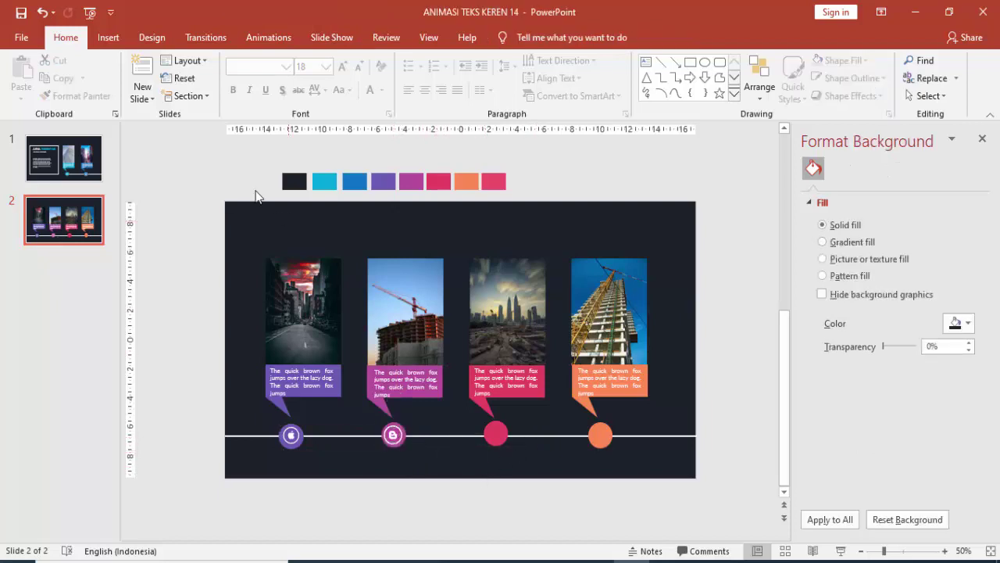
Insert the Google circle SVG icon from the ICON > SVG folder
left_click(109, 38)
left_click(108, 78)
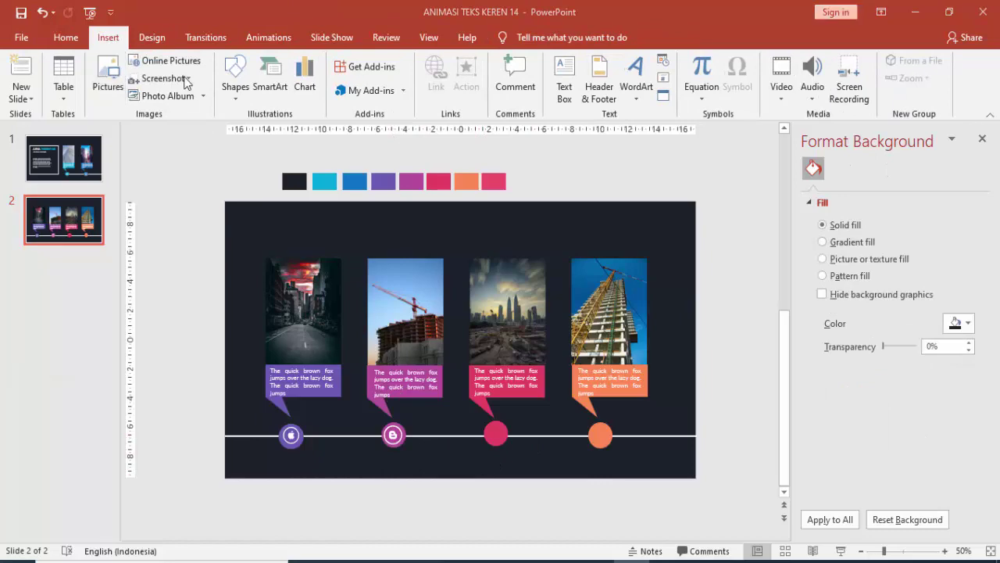
left_click(127, 36)
left_click(180, 37)
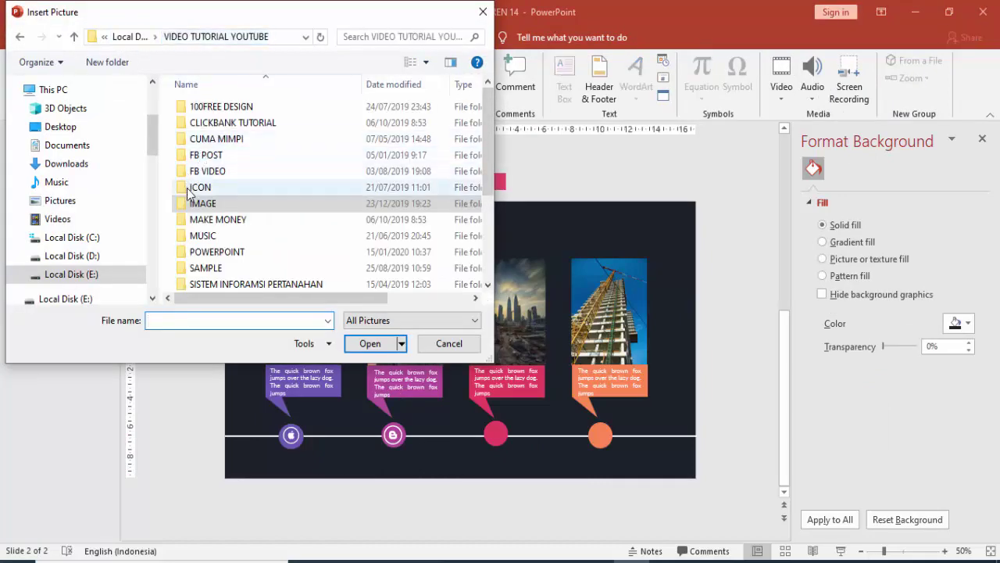
double_click(200, 196)
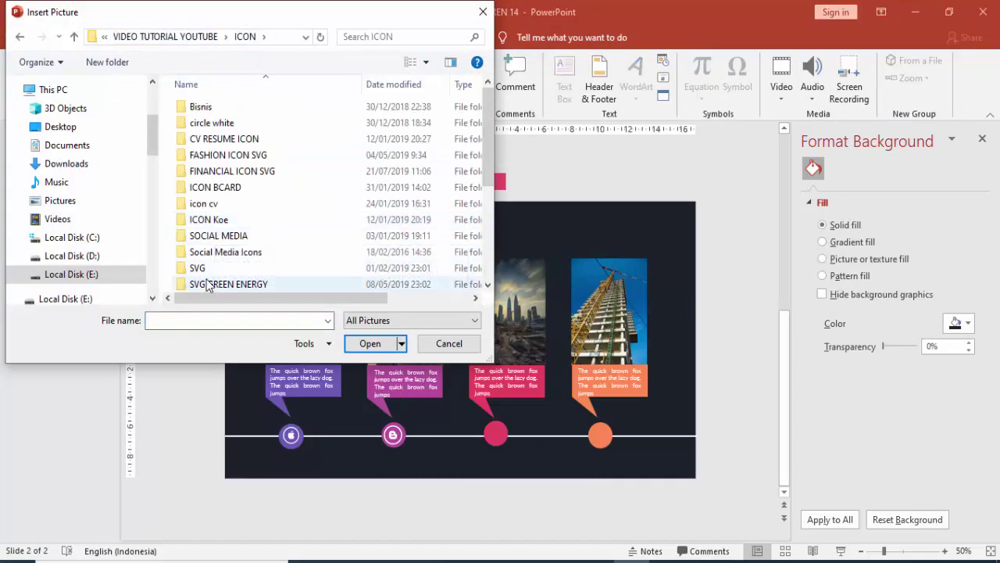
double_click(197, 268)
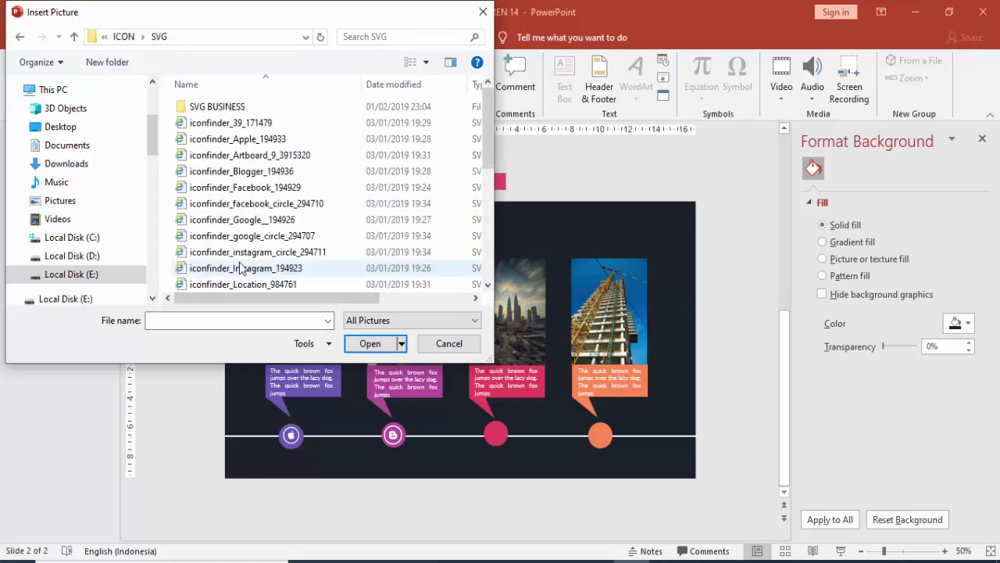
double_click(258, 220)
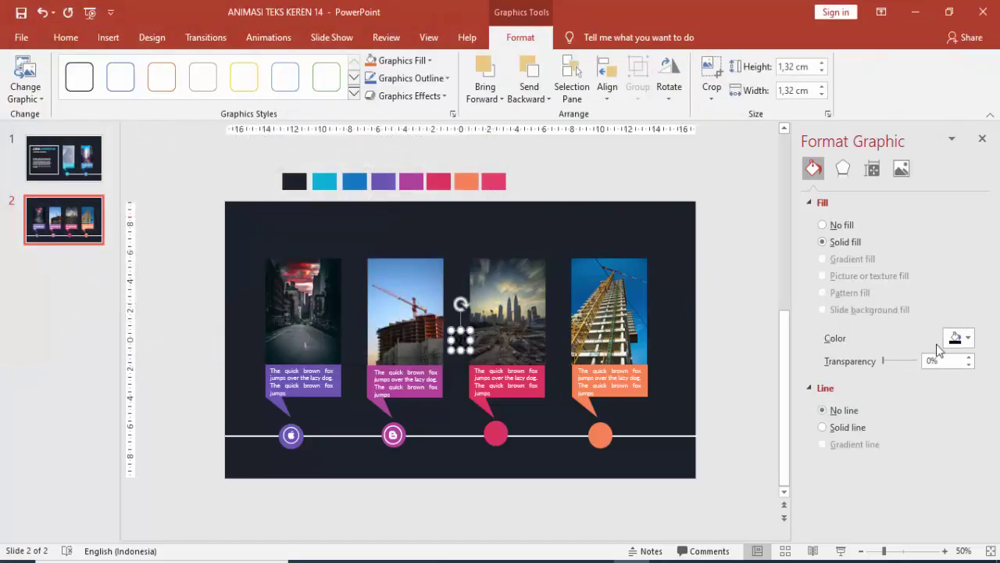
Make the Google+ icon white and place it on the pink timeline circle
left_click(959, 338)
left_click(878, 374)
left_click_drag(461, 342, 496, 432)
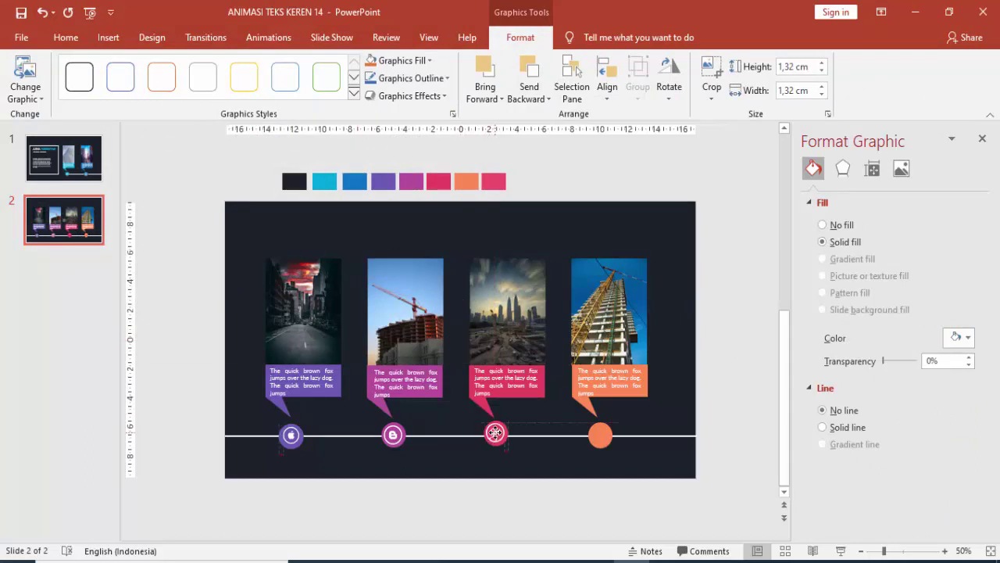
scroll(496, 433, "up", 3)
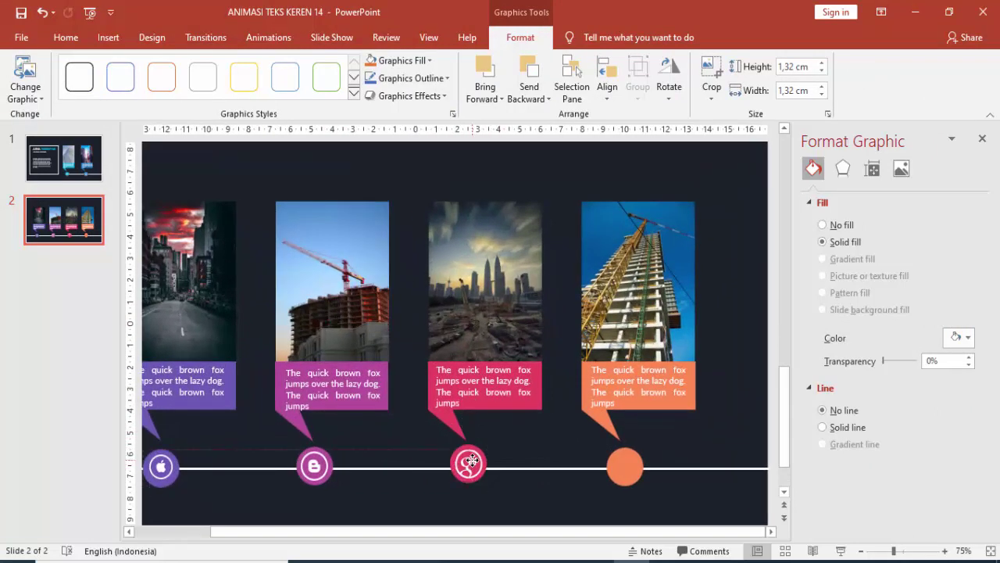
left_click(472, 461)
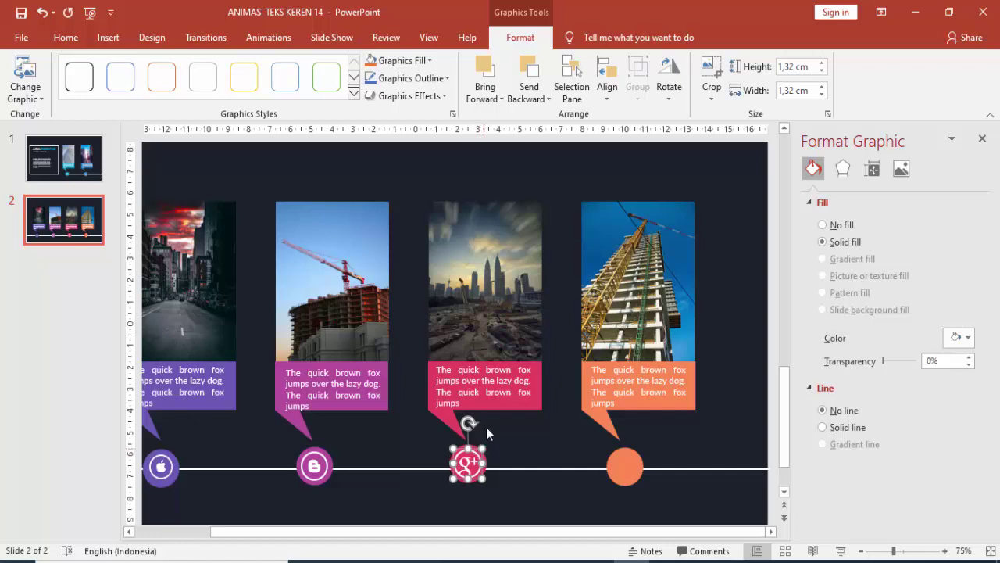
Insert the Instagram circle icon and move it onto the orange circle
left_click(108, 37)
left_click(105, 75)
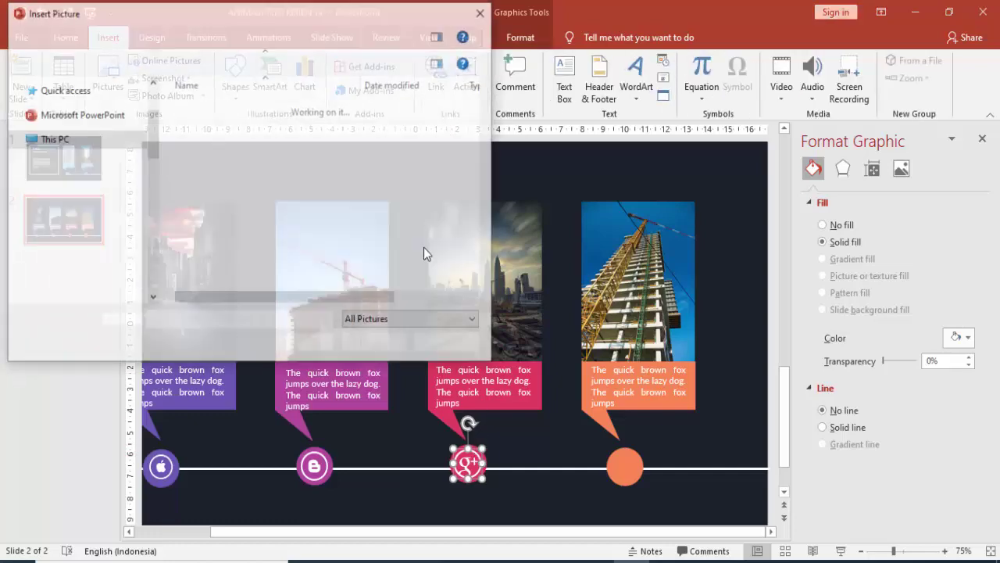
left_click(282, 253)
double_click(282, 257)
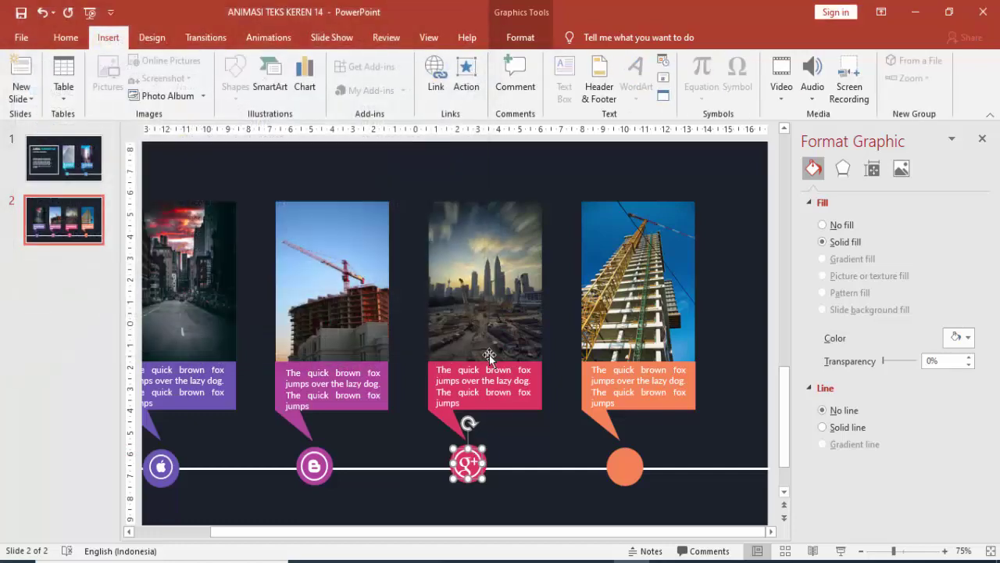
left_click_drag(418, 323, 627, 467)
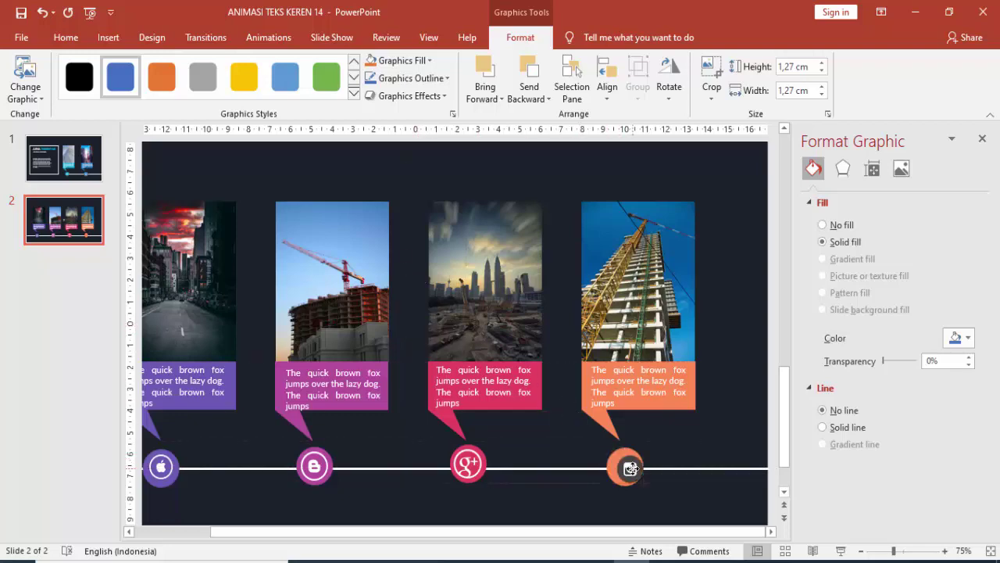
Replace the Instagram icon with the Facebook icon on the orange circle, then delete it too
key("Delete")
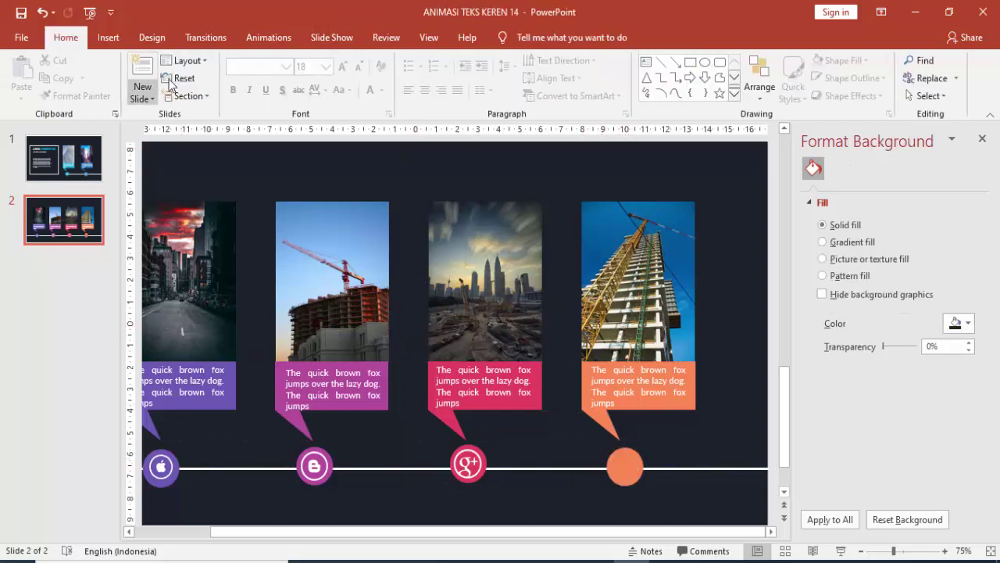
left_click(108, 37)
left_click(108, 78)
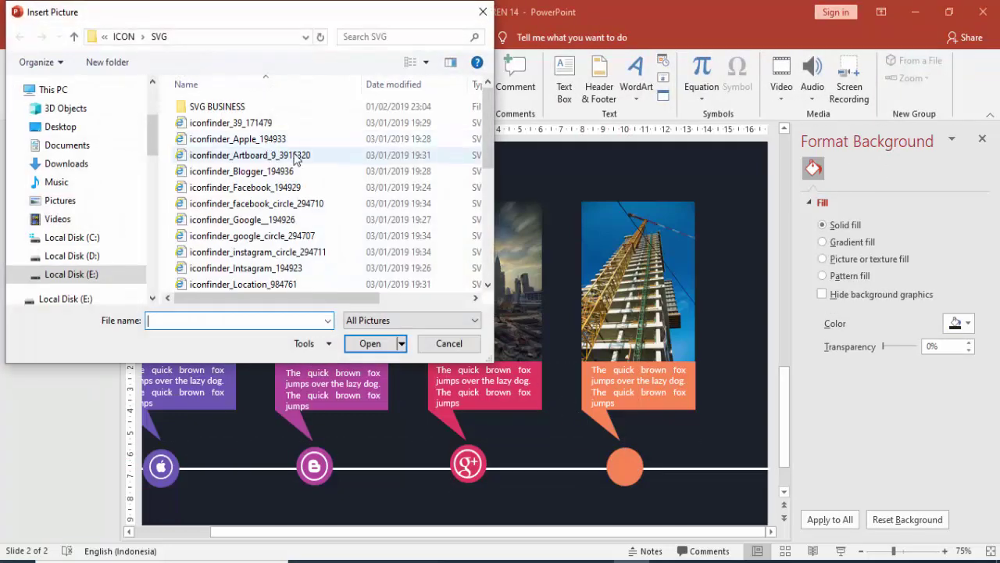
left_click(249, 203)
double_click(248, 205)
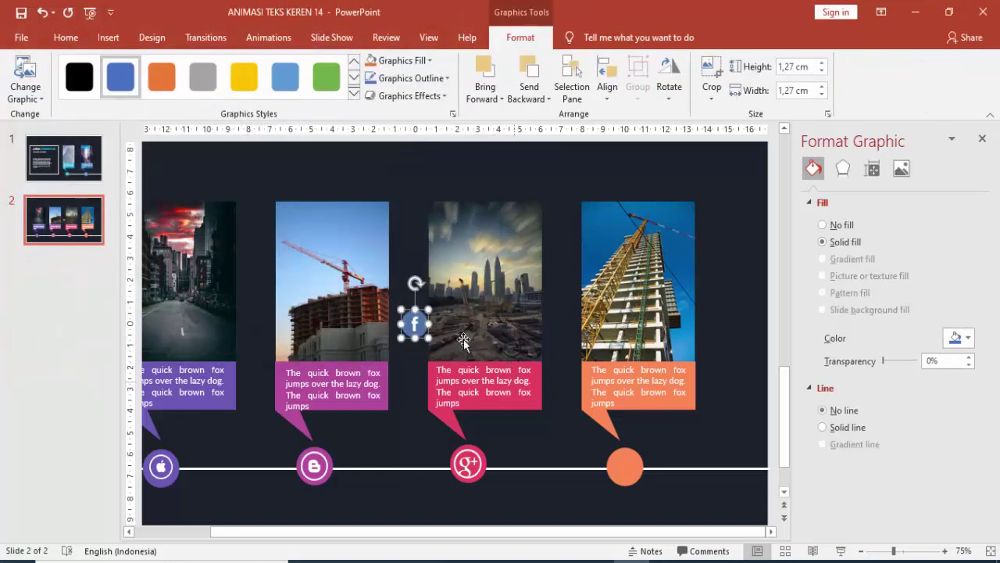
left_click_drag(414, 325, 624, 469)
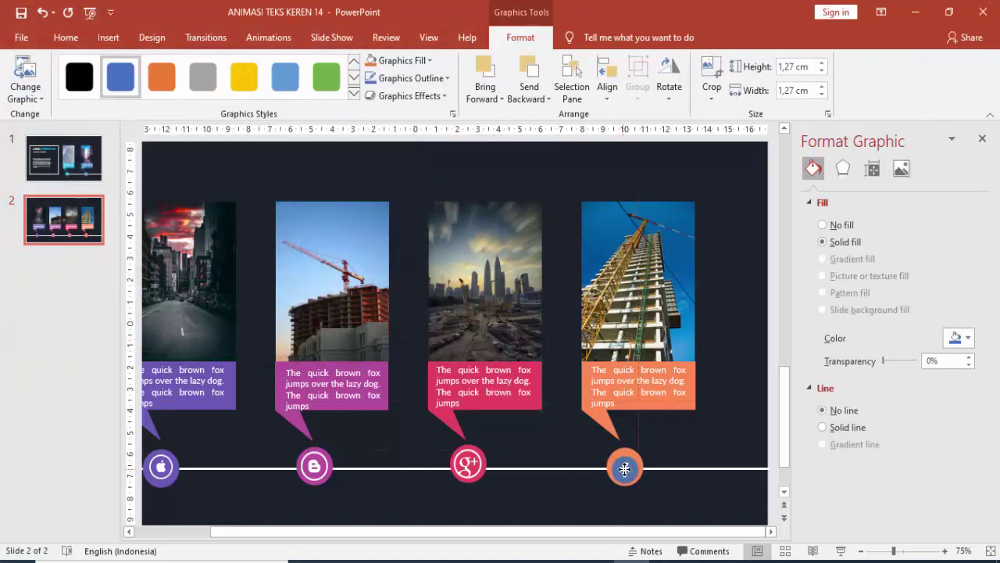
key("Delete")
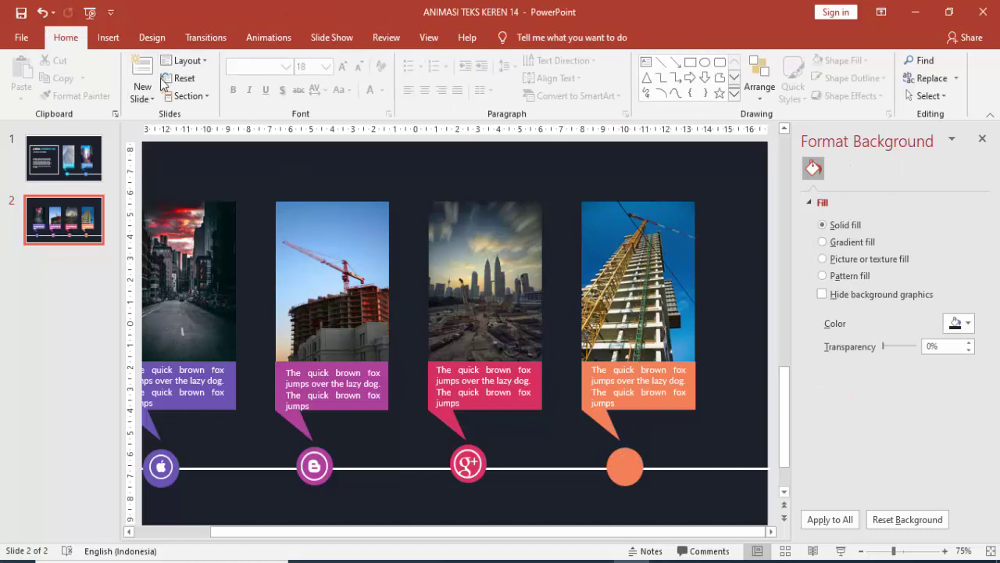
Insert the Mail SVG icon onto the slide
left_click(110, 43)
left_click(108, 84)
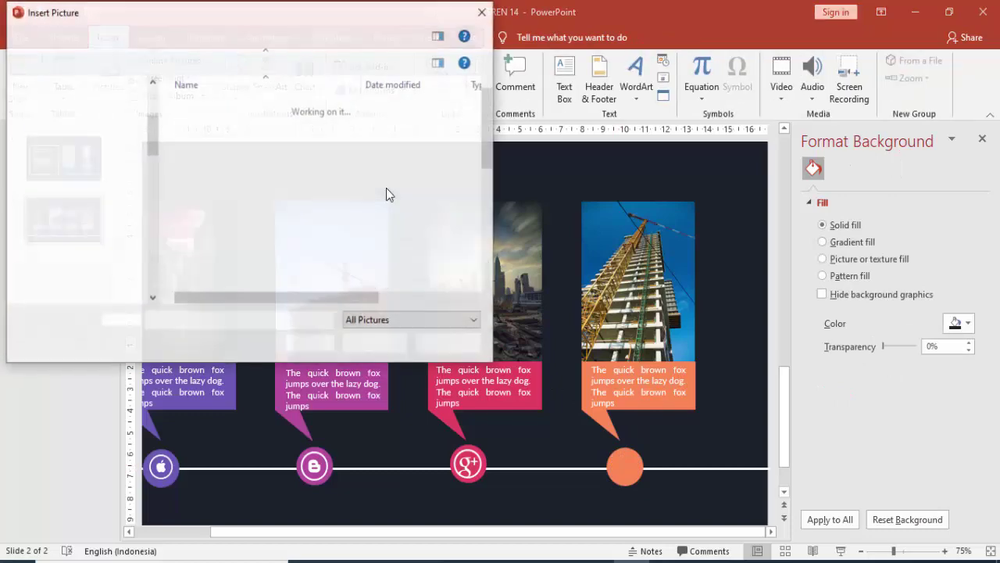
scroll(319, 201, "down", 2)
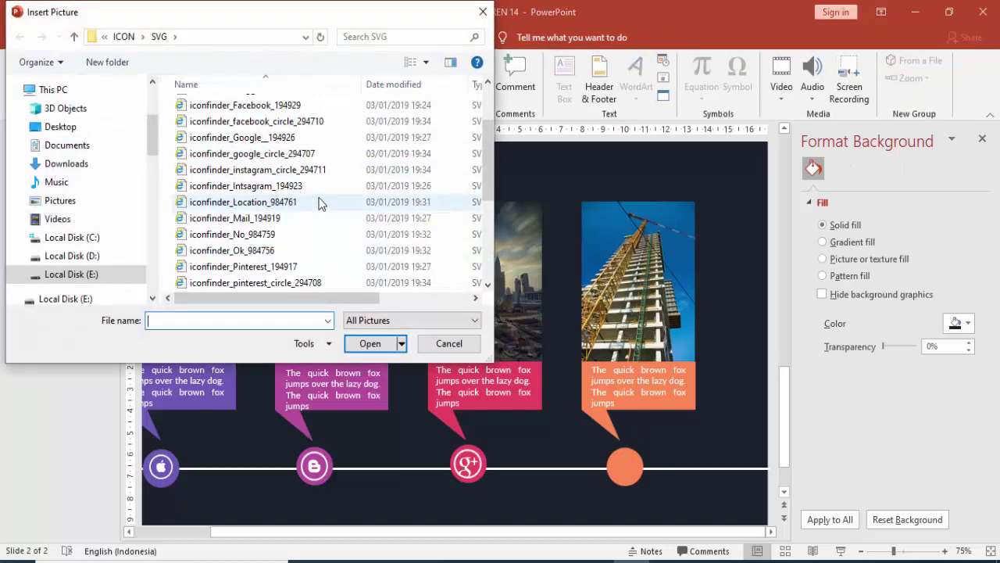
left_click(263, 222)
double_click(264, 224)
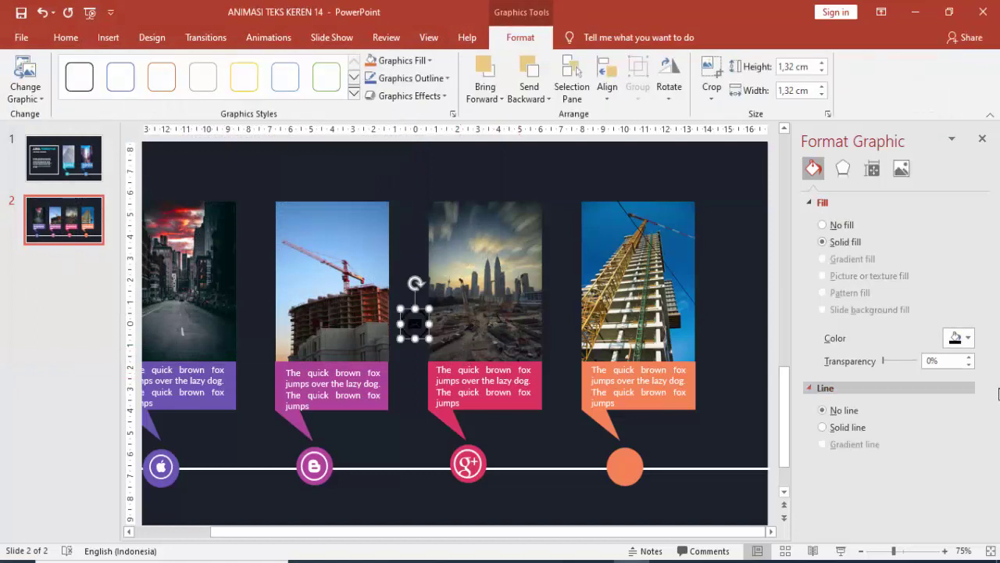
Make the mail icon white and place it on the orange timeline circle
left_click(951, 339)
left_click(877, 371)
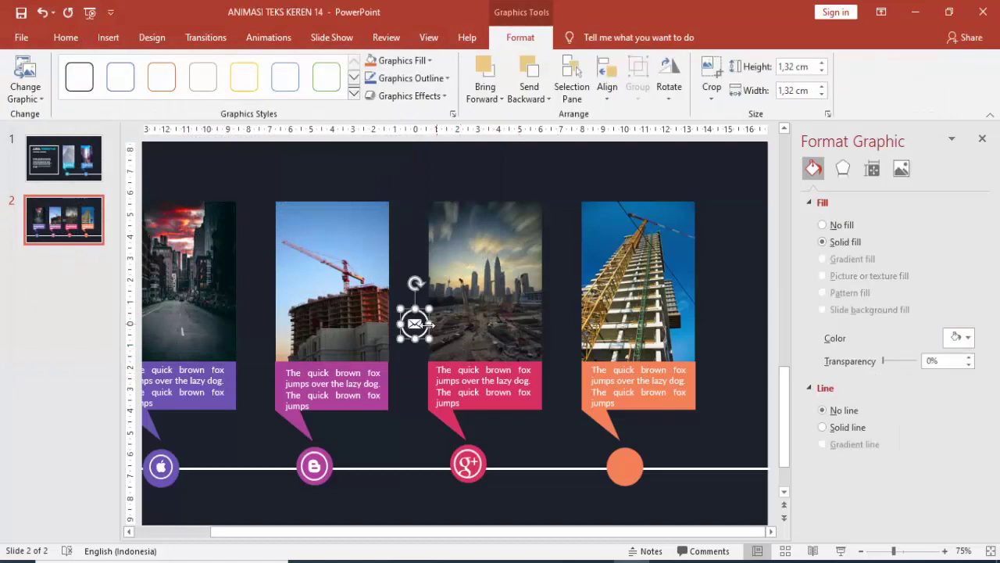
left_click_drag(427, 324, 624, 467)
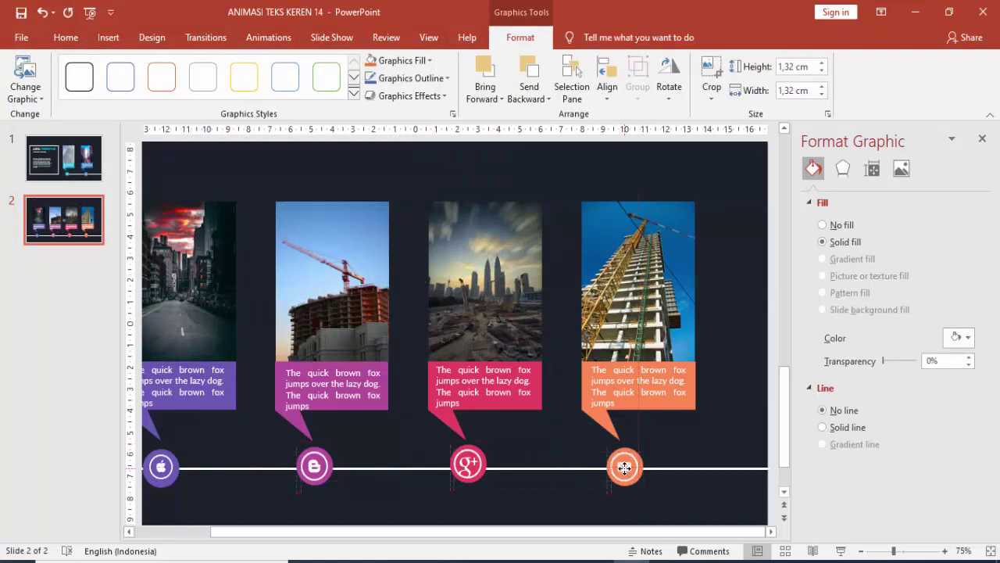
left_click(695, 464)
scroll(672, 429, "down", 4, "ctrl")
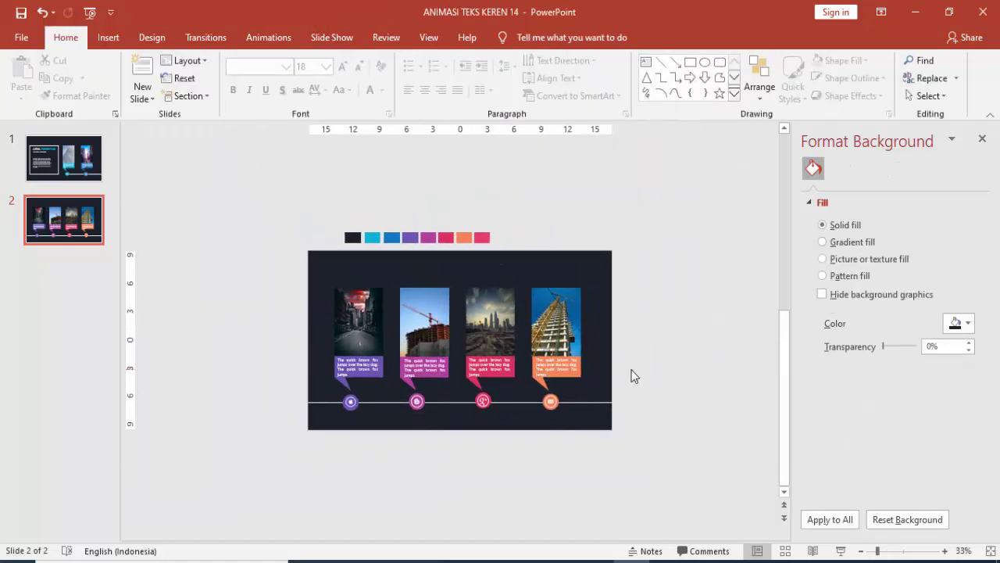
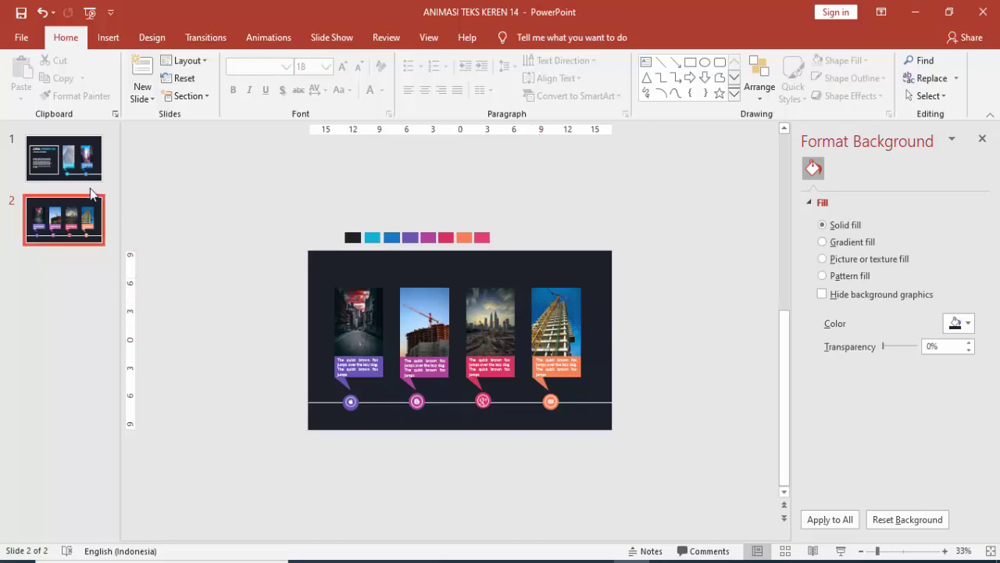
Duplicate slide 1 and drag the copy below slide 3 to end the deck
left_click(71, 163)
right_click(72, 165)
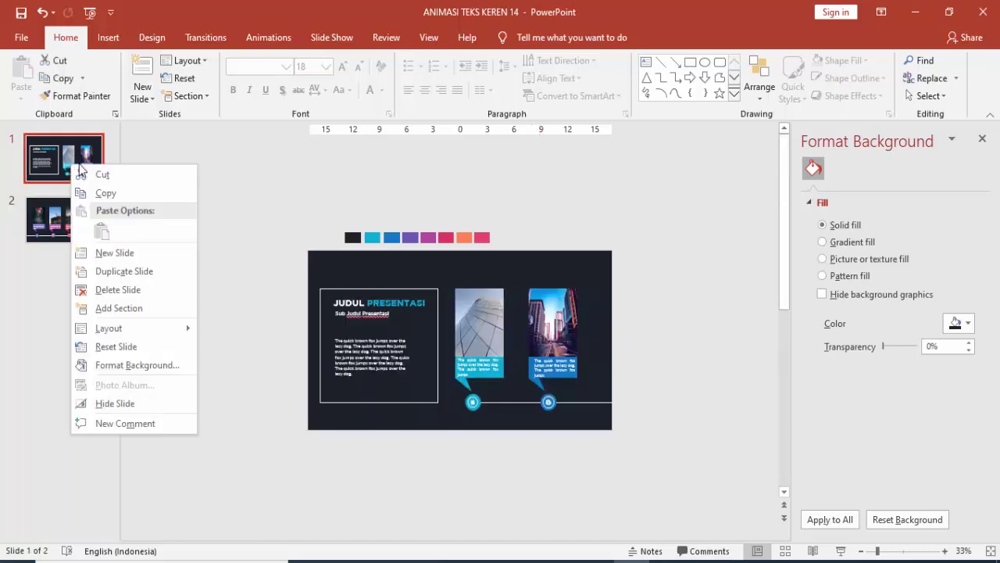
left_click(114, 271)
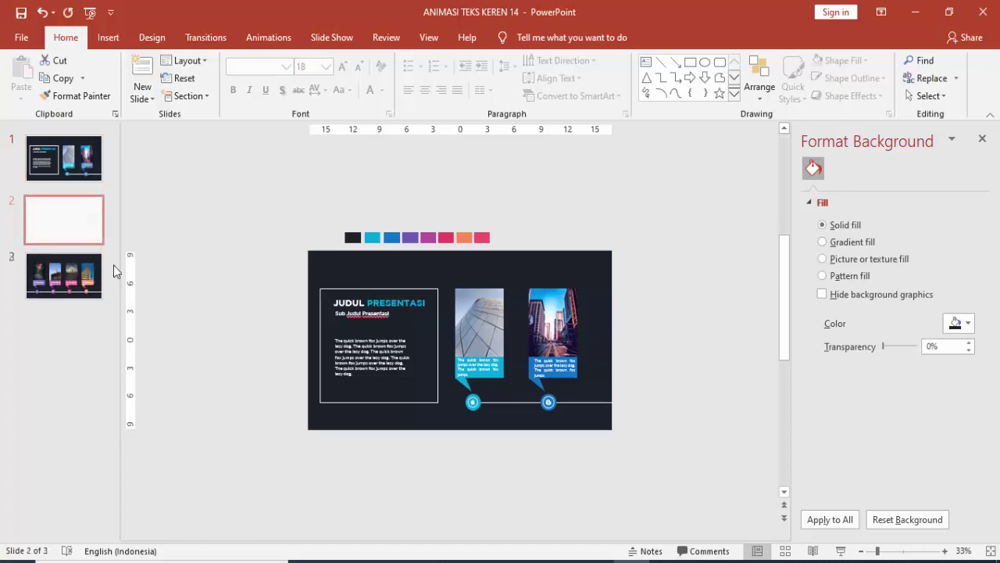
left_click_drag(92, 227, 91, 317)
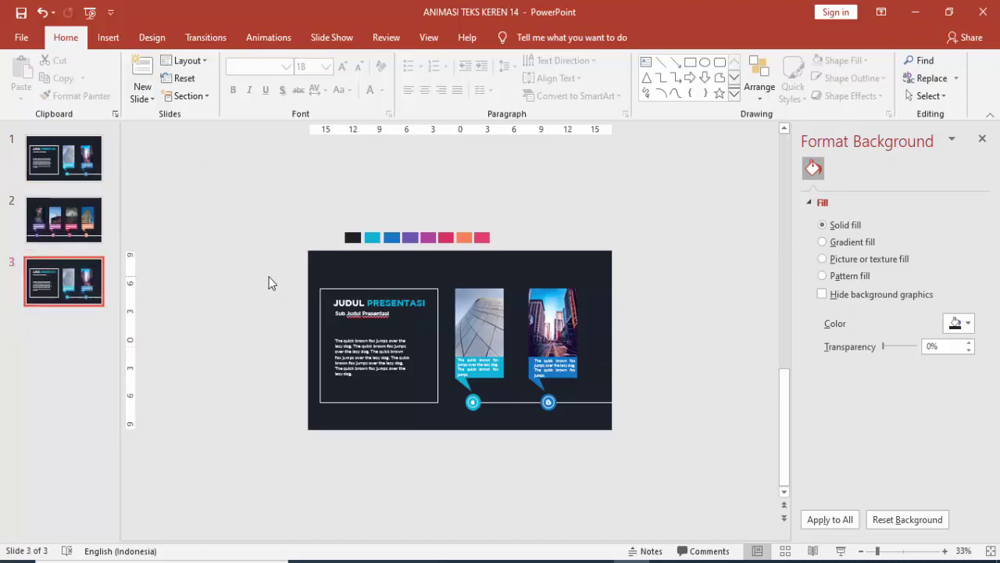
Park the text group off-slide and extend the timeline line to the slide's left edge
left_click_drag(274, 275, 445, 412)
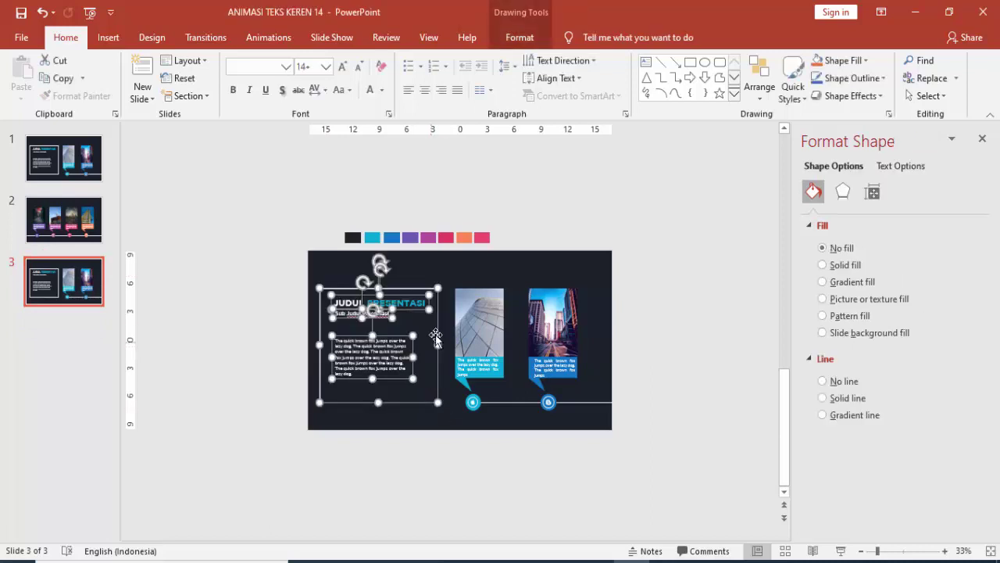
left_click_drag(488, 334, 736, 330)
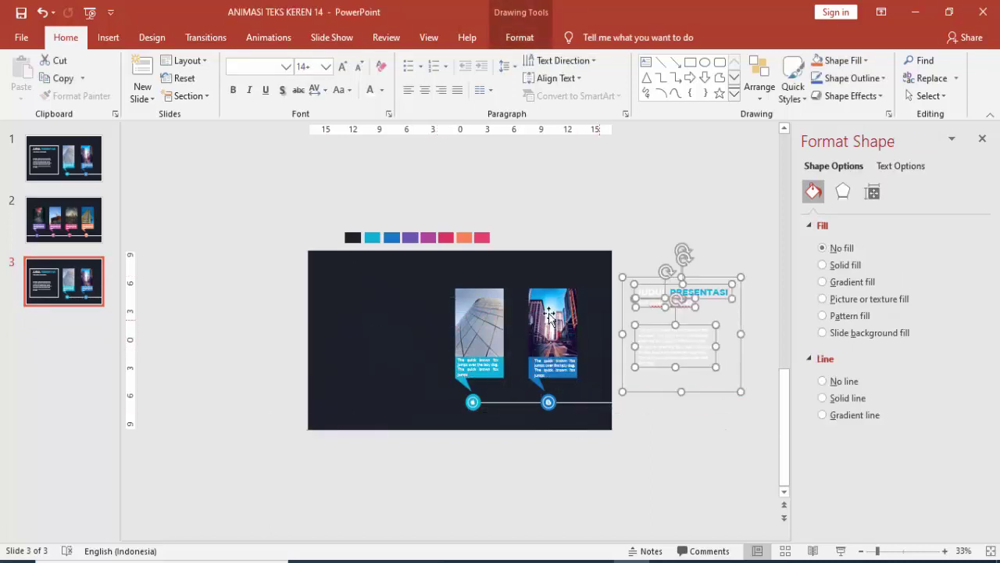
left_click(443, 287)
left_click(497, 403)
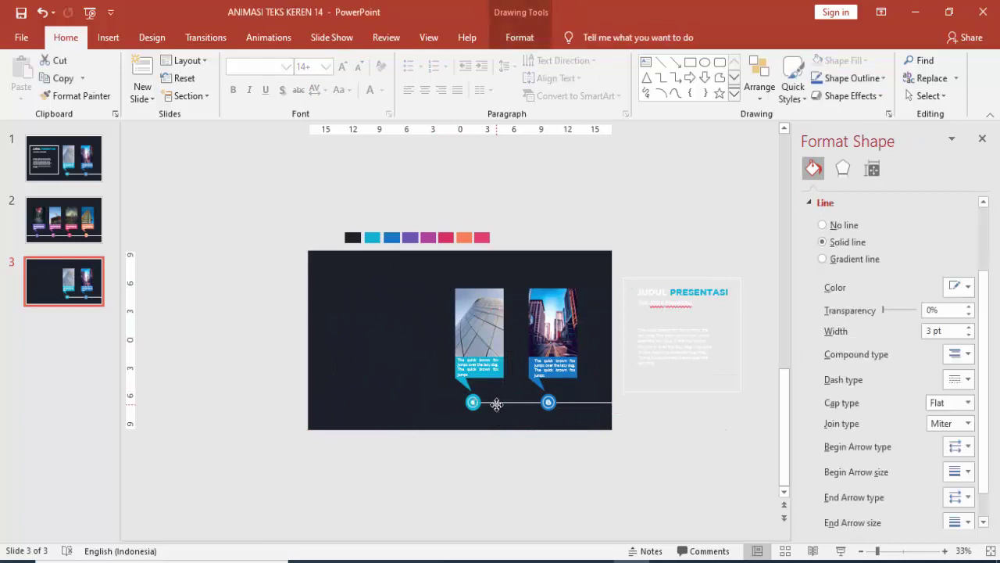
left_click_drag(473, 402, 317, 404)
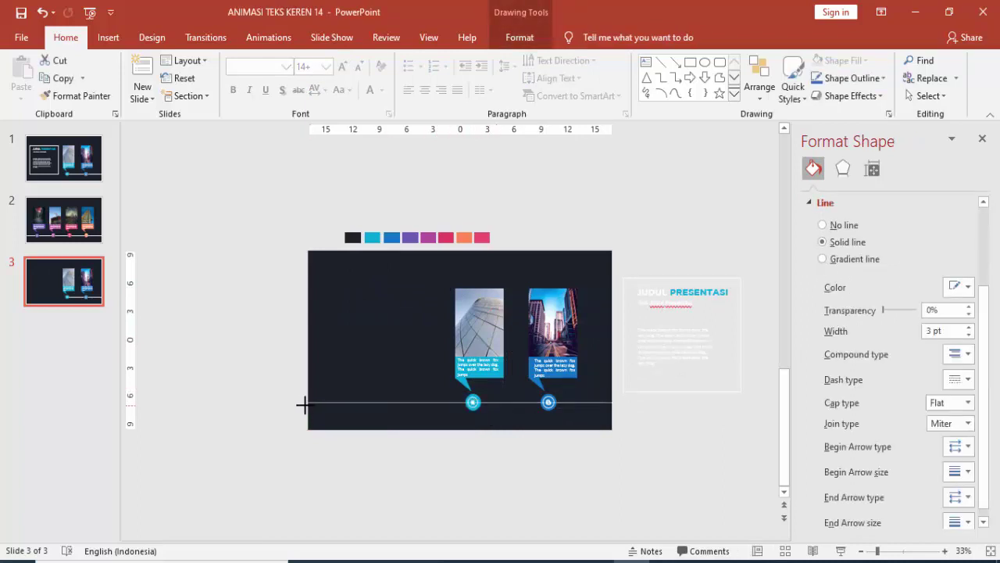
left_click(641, 428)
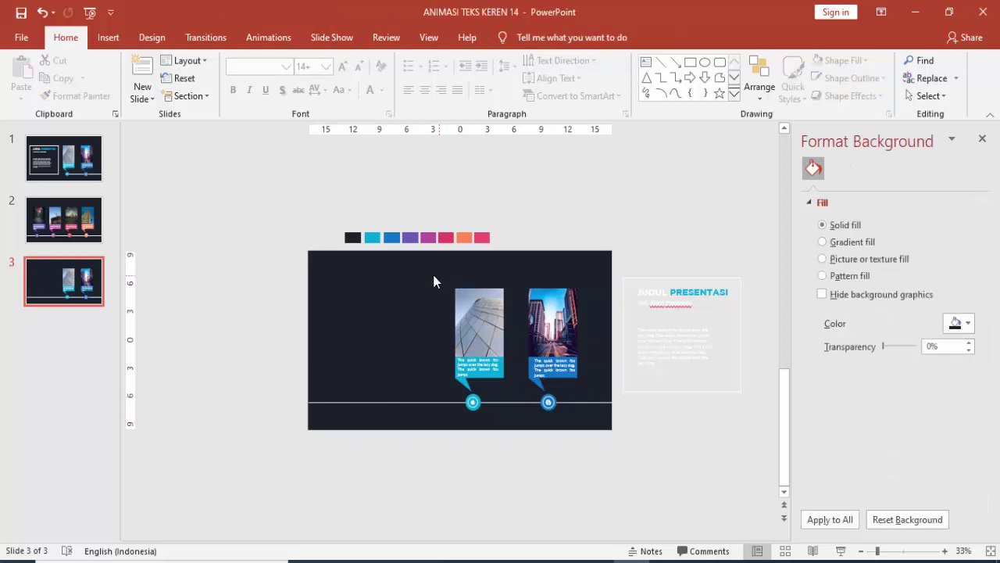
Shift both picture cards left and bring the text group back onto the slide's right side
left_click_drag(429, 268, 586, 396)
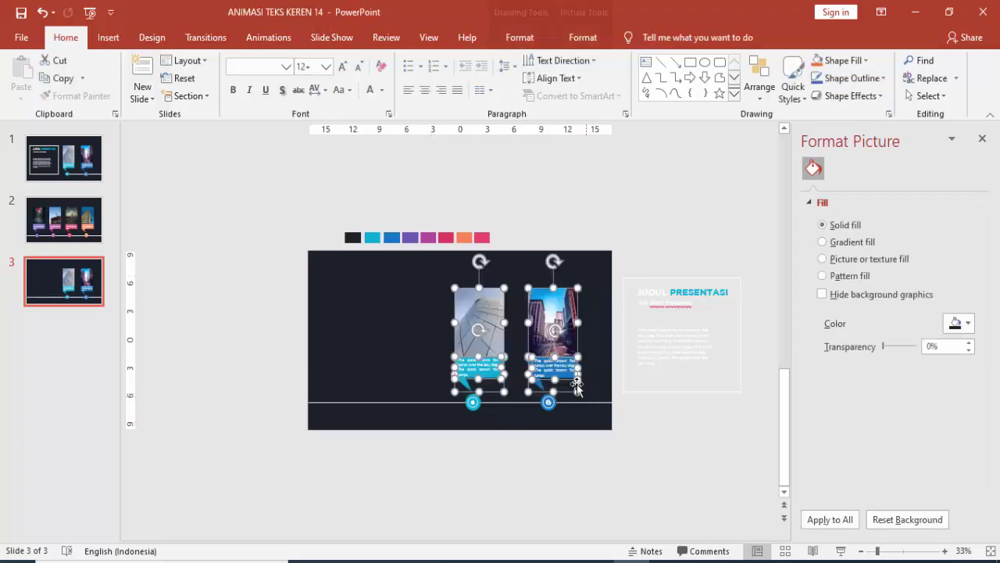
left_click_drag(565, 332, 443, 332)
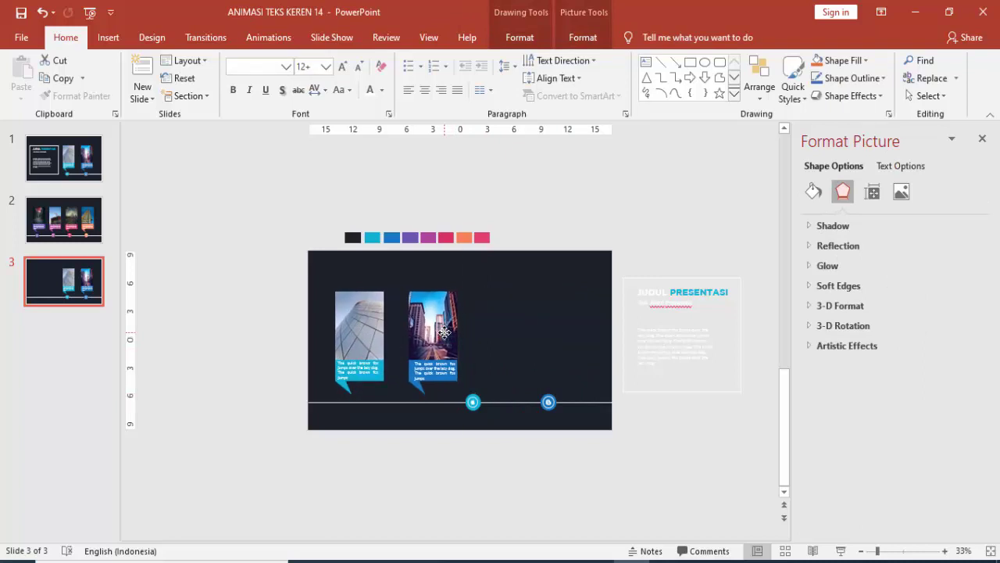
left_click(540, 346)
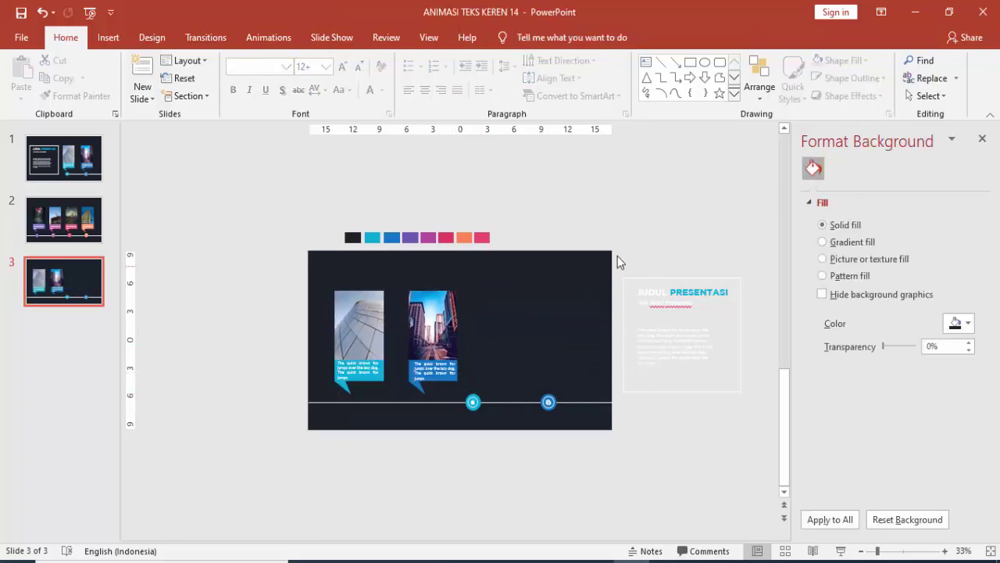
left_click_drag(742, 311, 752, 460)
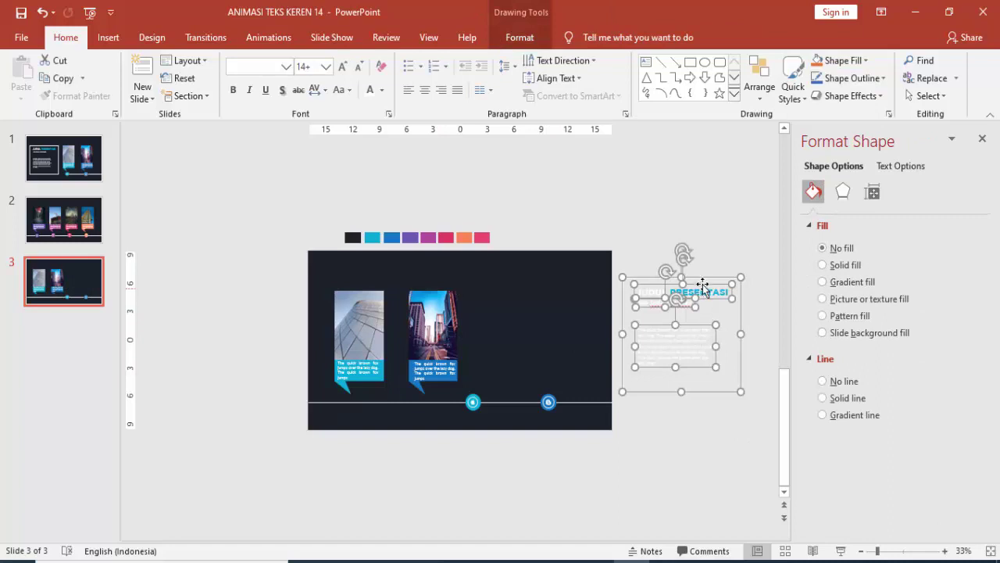
left_click_drag(656, 284, 507, 277)
Raise both picture cards slightly
left_click(545, 448)
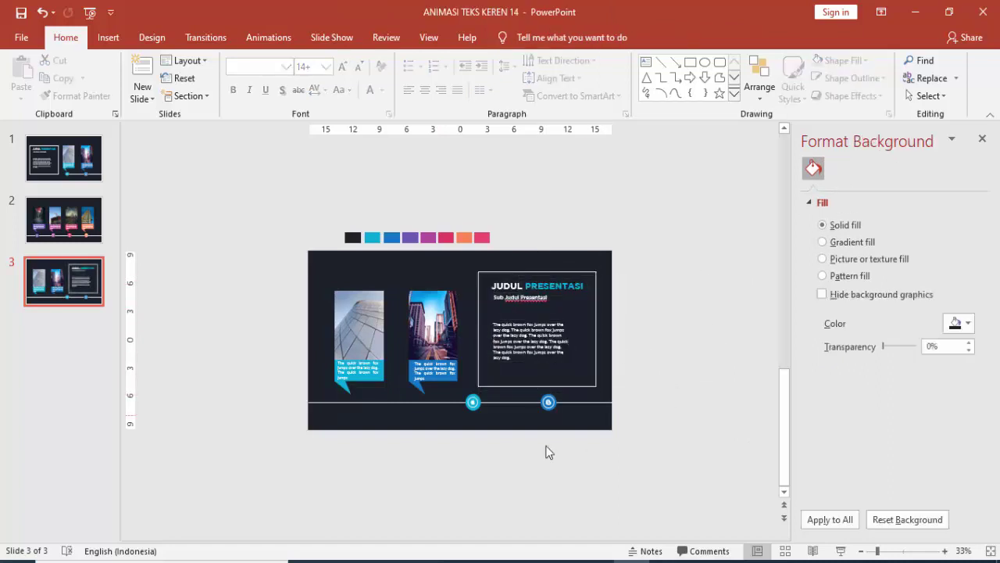
scroll(428, 435, "up", 2, "ctrl")
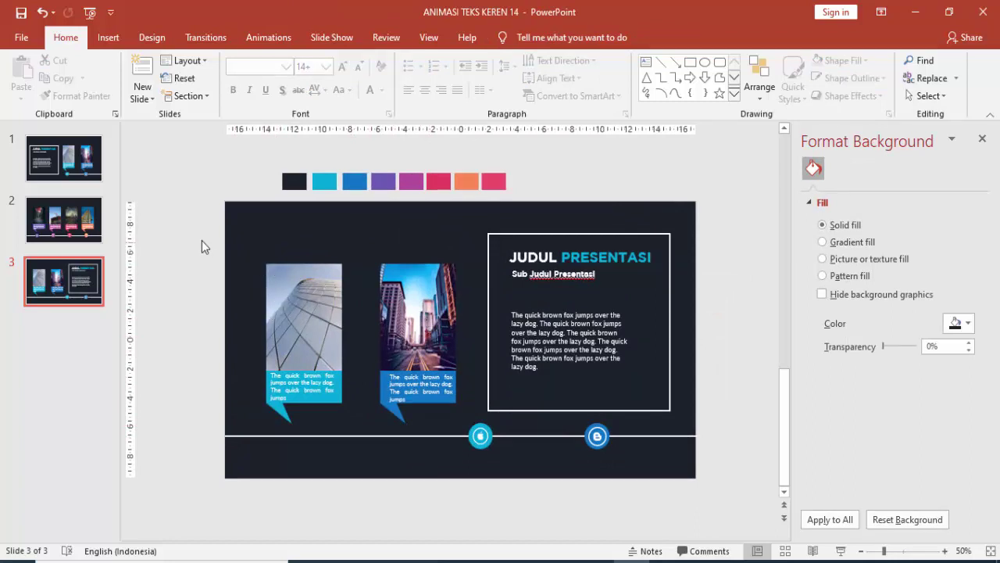
left_click_drag(195, 243, 476, 430)
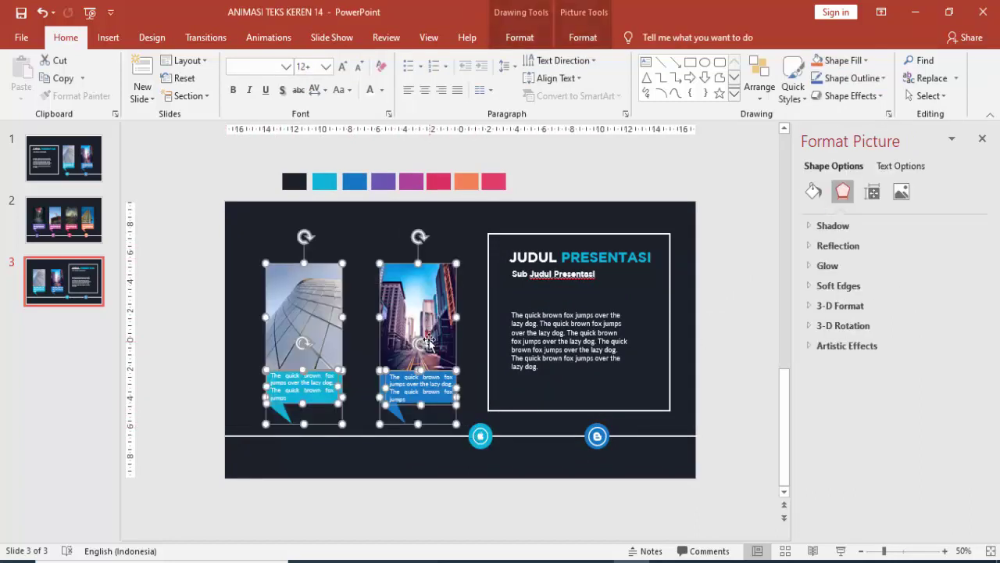
left_click_drag(425, 336, 425, 326)
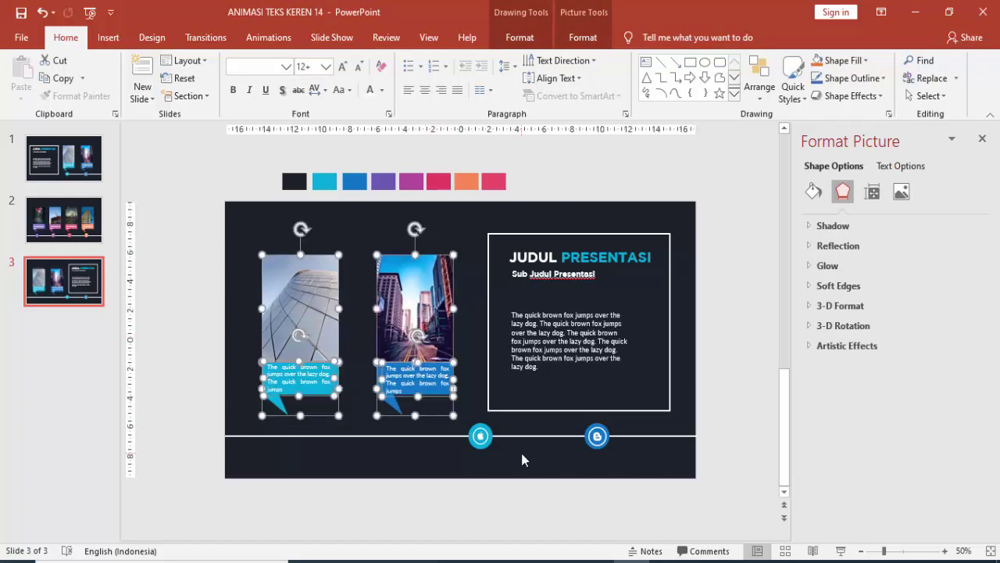
left_click(475, 415)
Move each timeline circle icon left under its card, centred on the line
left_click(481, 435)
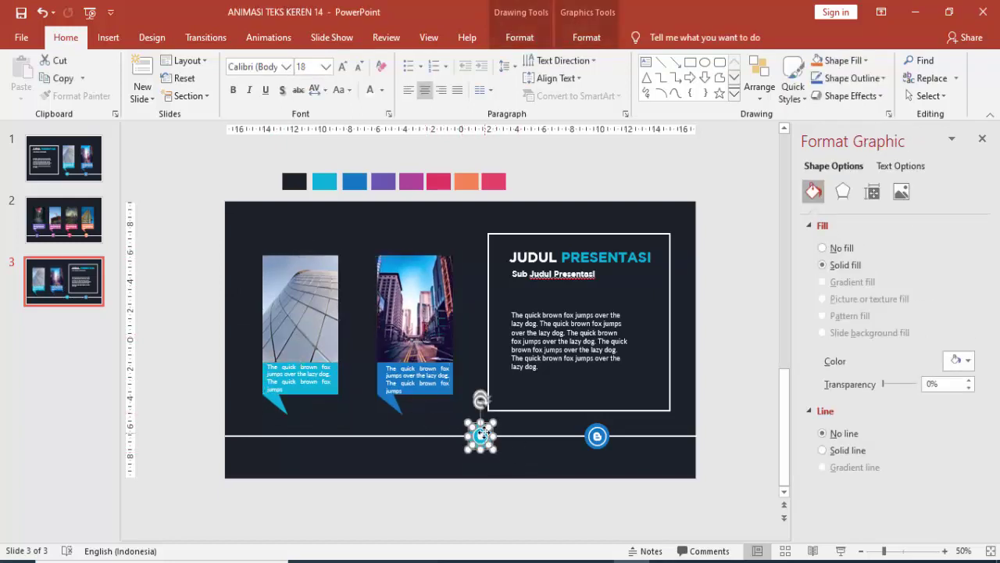
left_click_drag(479, 433, 285, 428)
left_click_drag(297, 427, 293, 433)
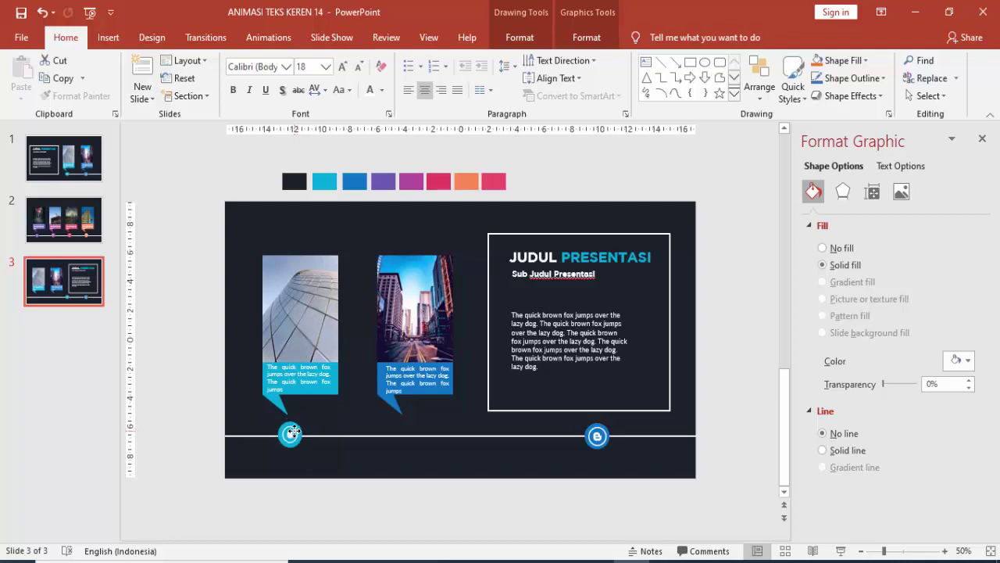
mouse_move(562, 450)
left_mouse_down()
mouse_move(621, 418)
mouse_move(412, 432)
left_mouse_up()
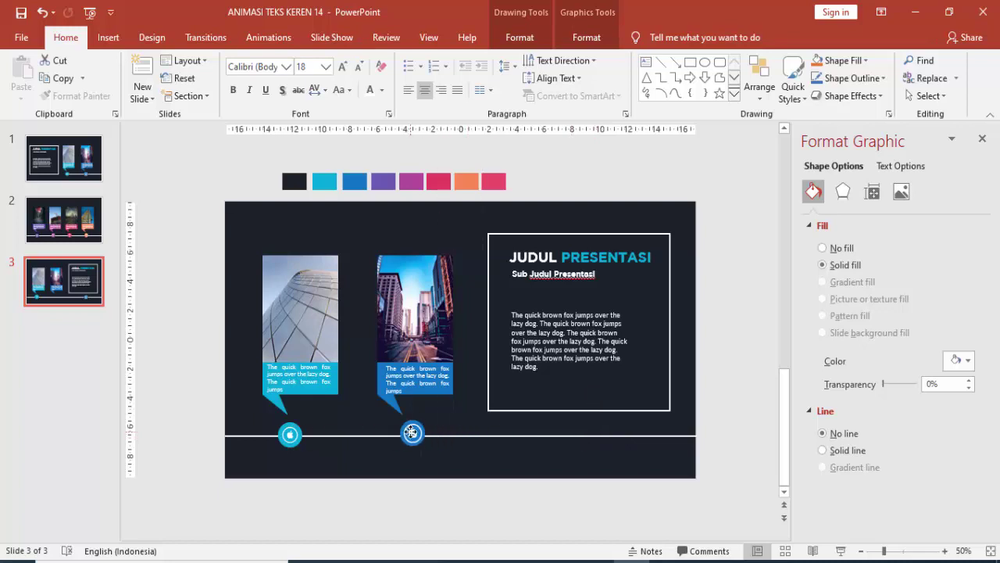
left_click(426, 452)
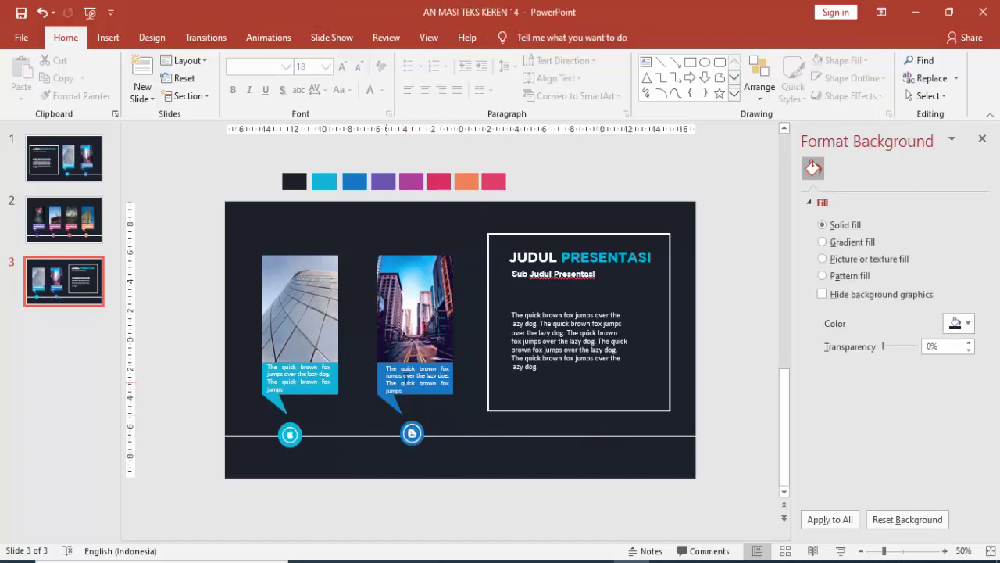
Check the left picture and the title text panel by selecting each
left_click(300, 290)
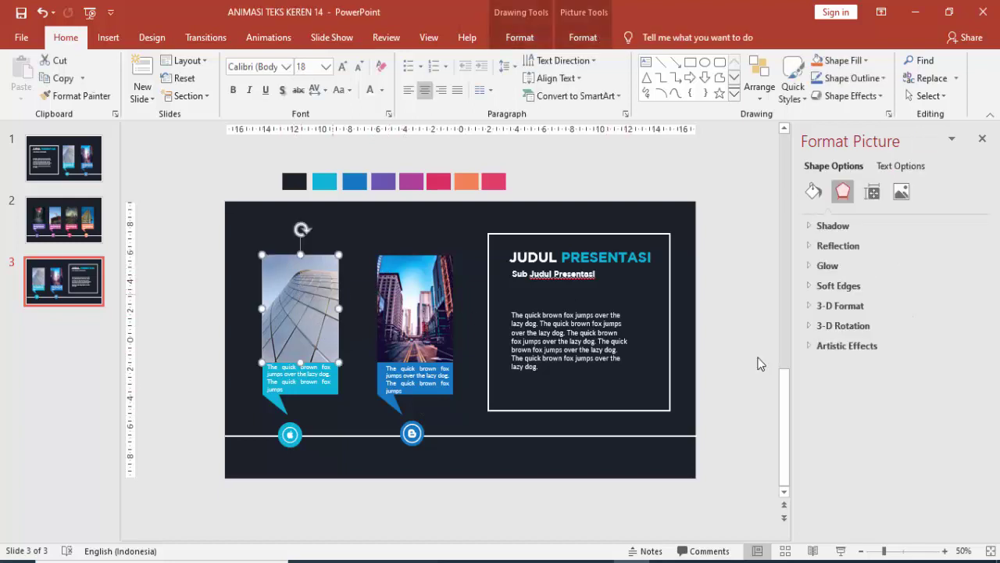
left_click(364, 348)
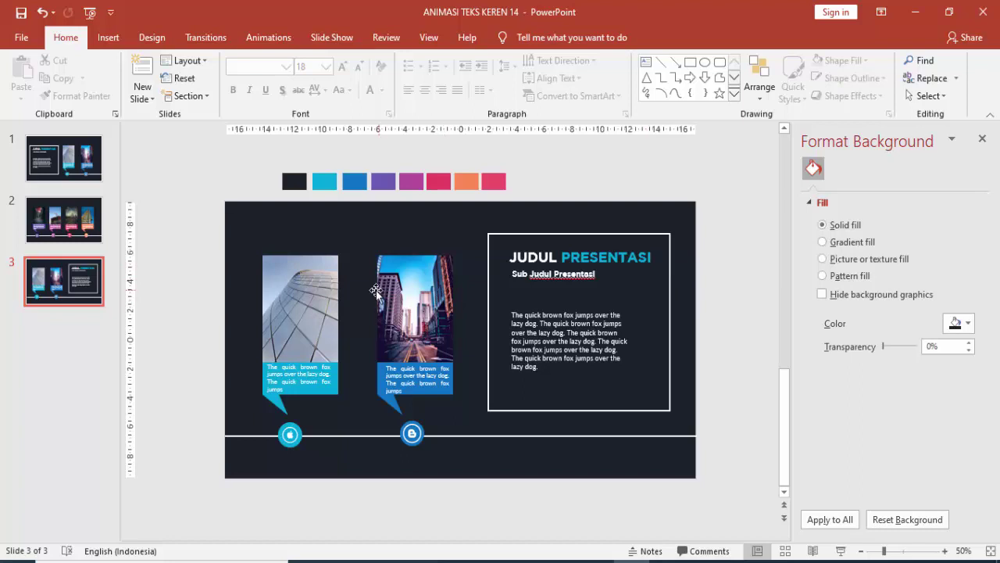
left_click(670, 256)
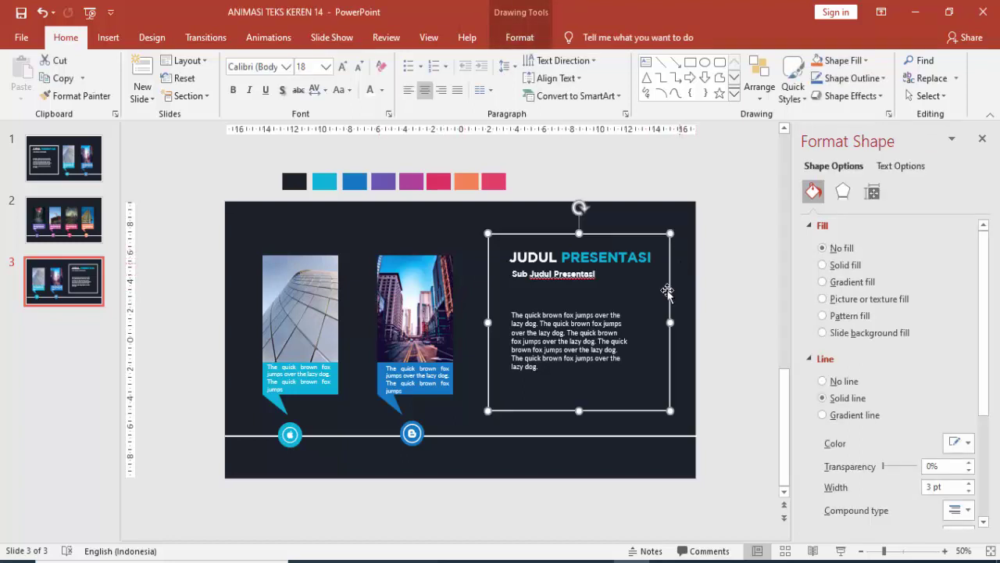
left_click(698, 295)
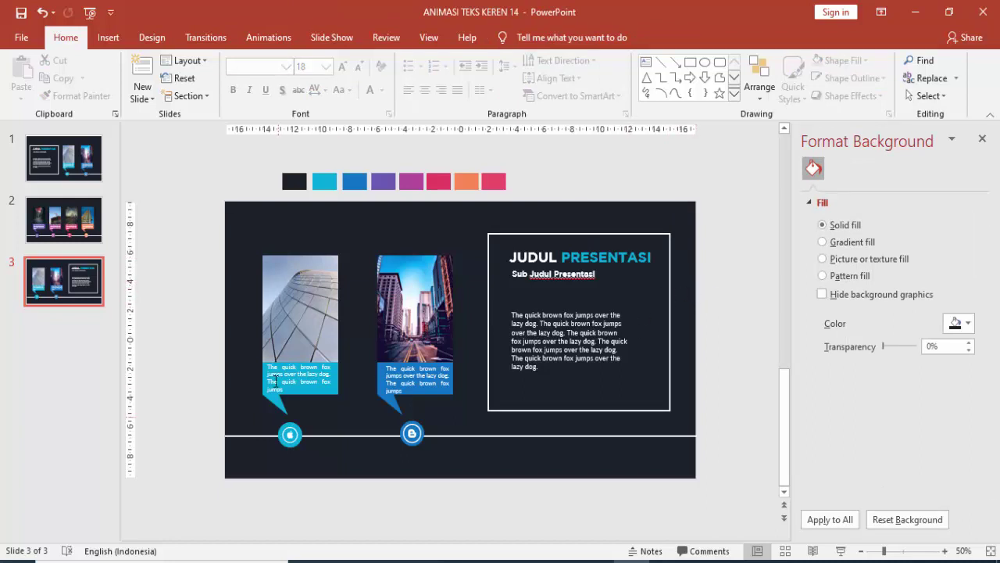
Fill the first card's caption callout pink using the Eyedropper
left_click(314, 396)
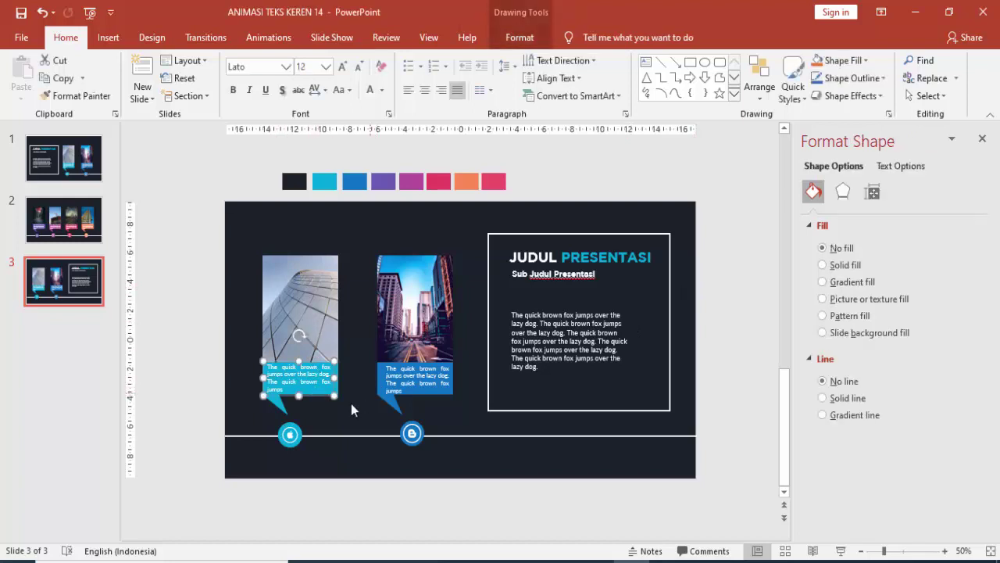
left_click(289, 408)
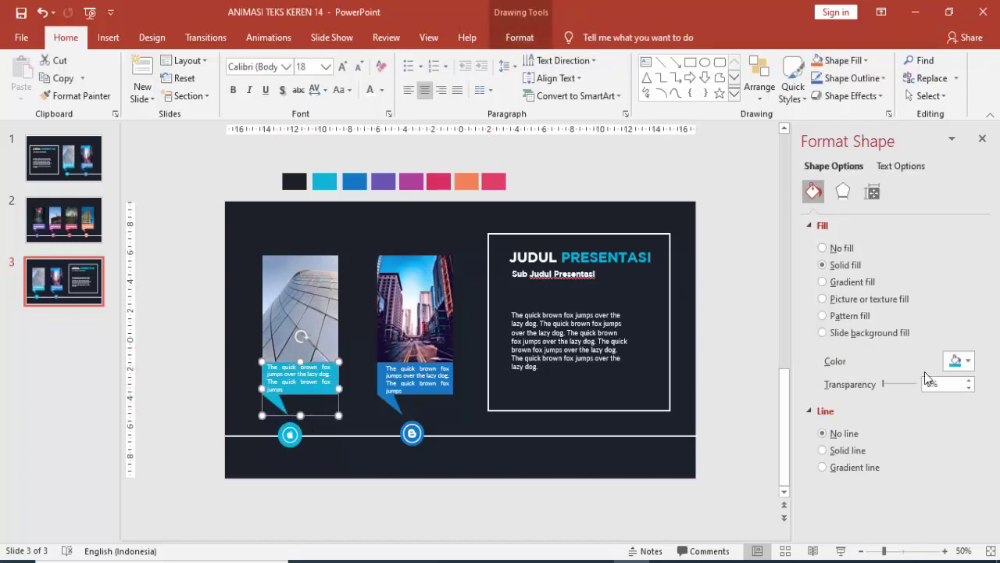
left_click(957, 361)
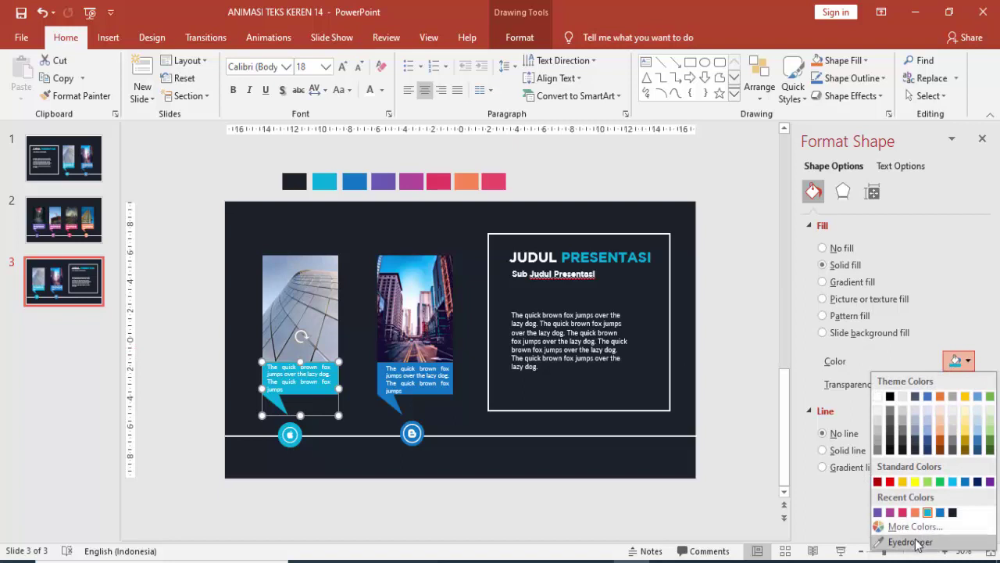
left_click(915, 547)
left_click(494, 182)
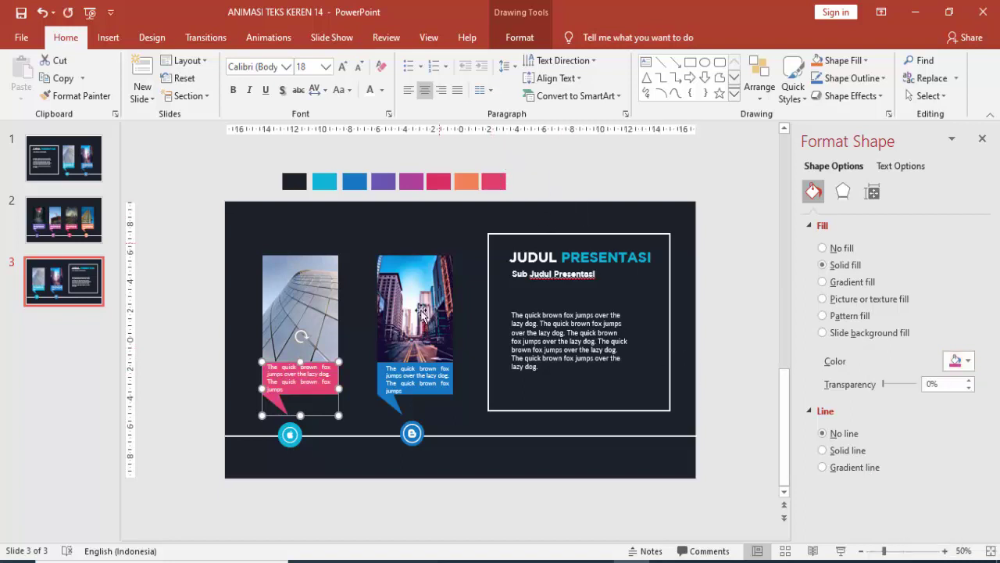
Fill the second card's caption callout cyan from Recent Colors
left_click(398, 406)
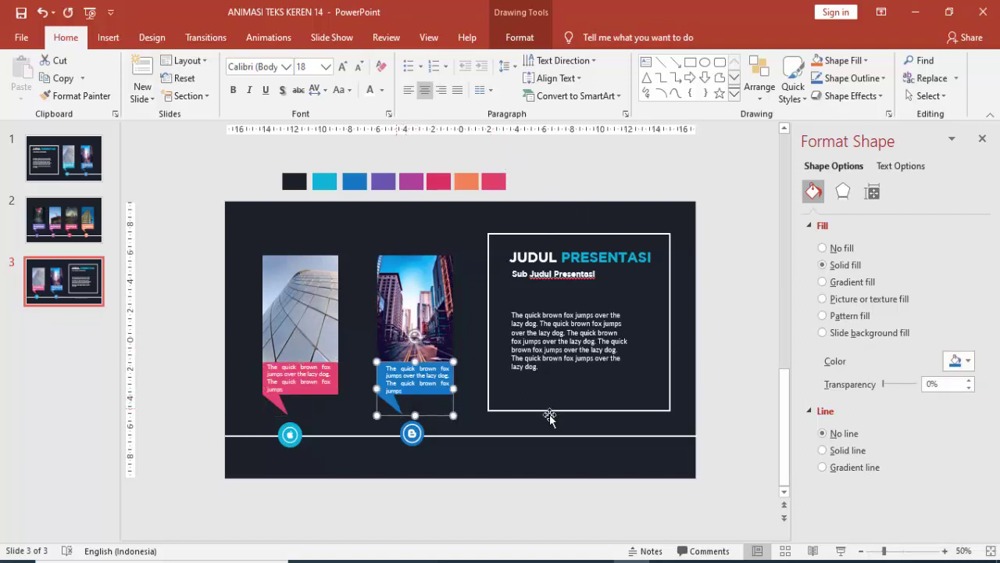
left_click(958, 364)
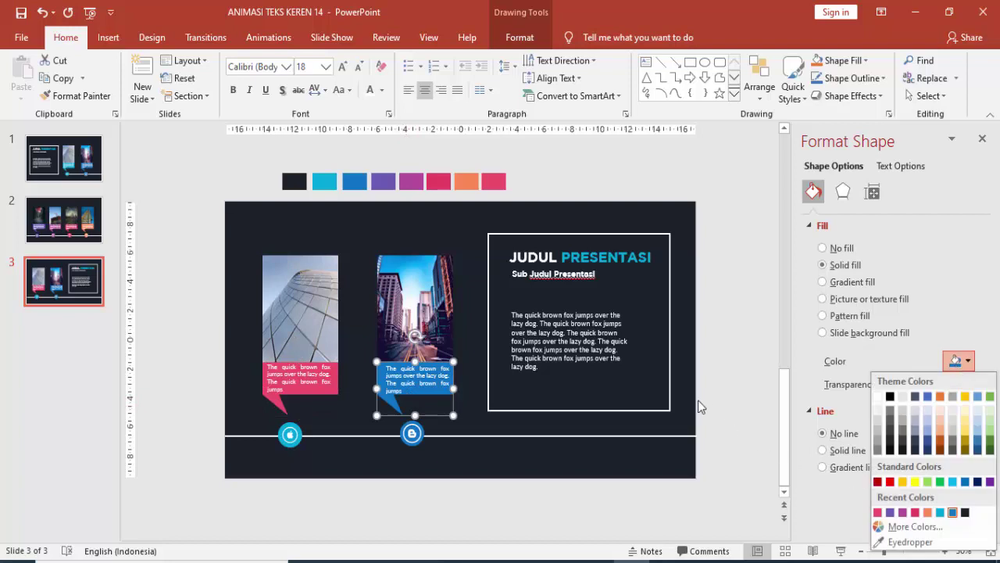
left_click(940, 512)
left_click(698, 358)
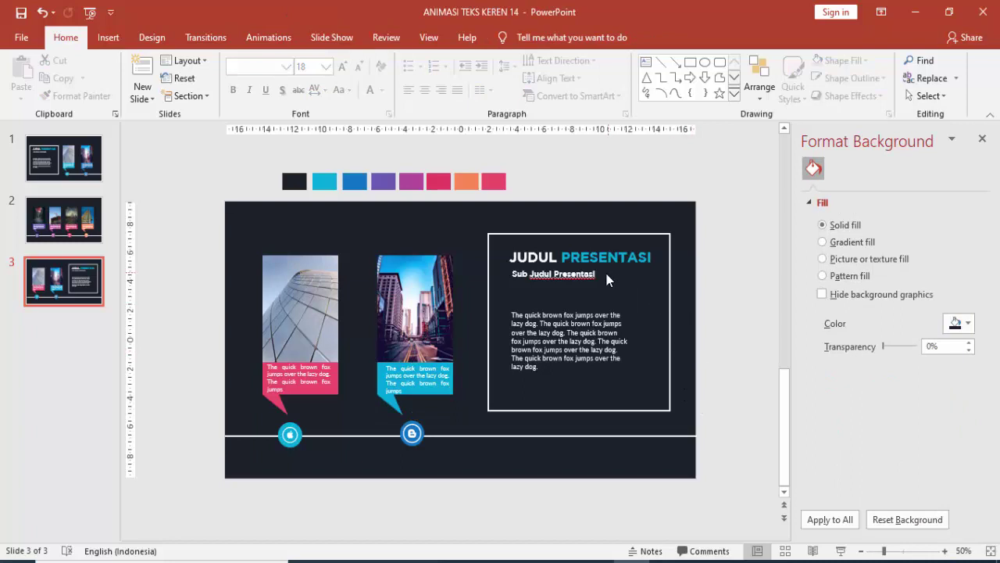
Shorten the timeline line so it ends at the second circle icon
left_click(548, 435)
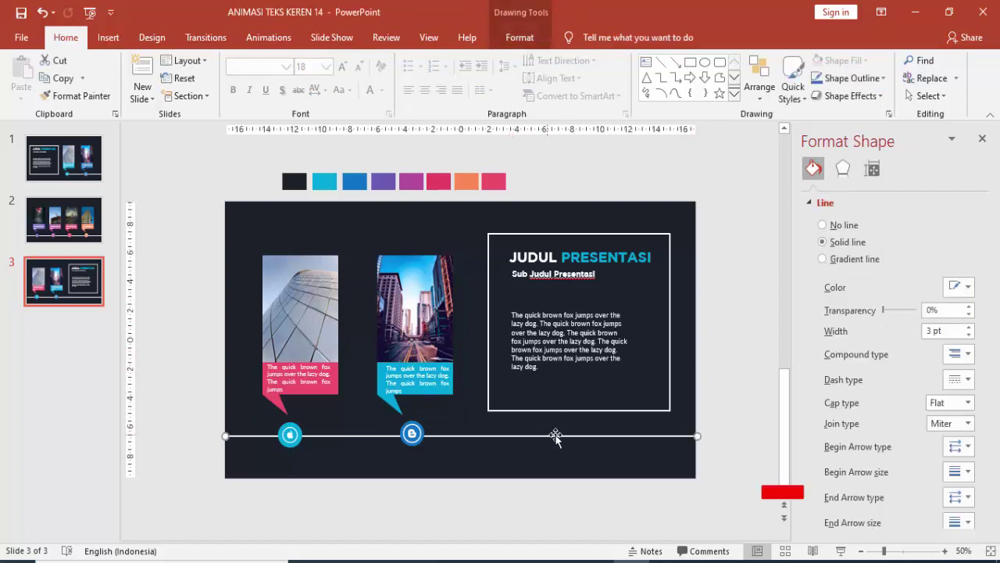
left_click_drag(686, 439, 412, 435)
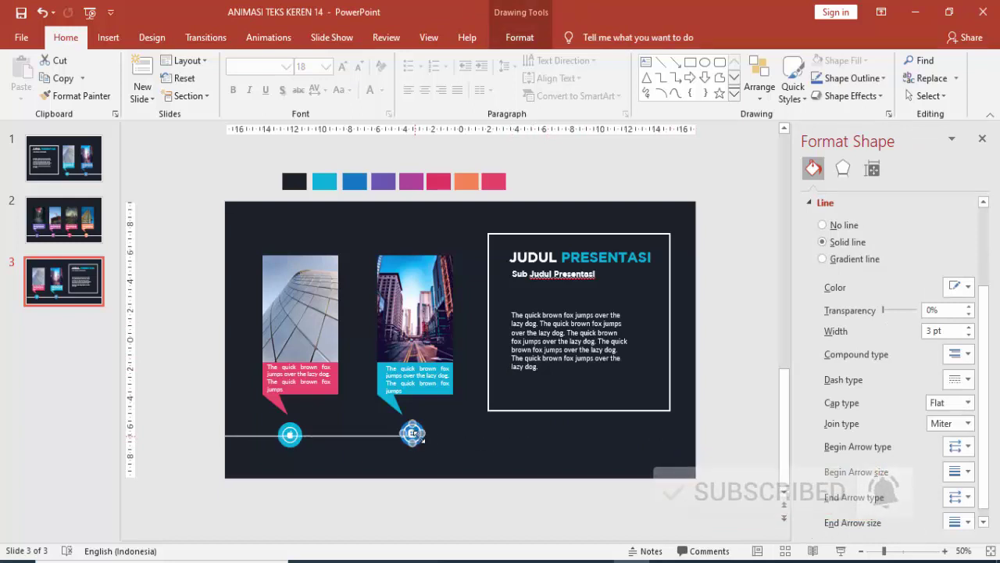
left_click(749, 431)
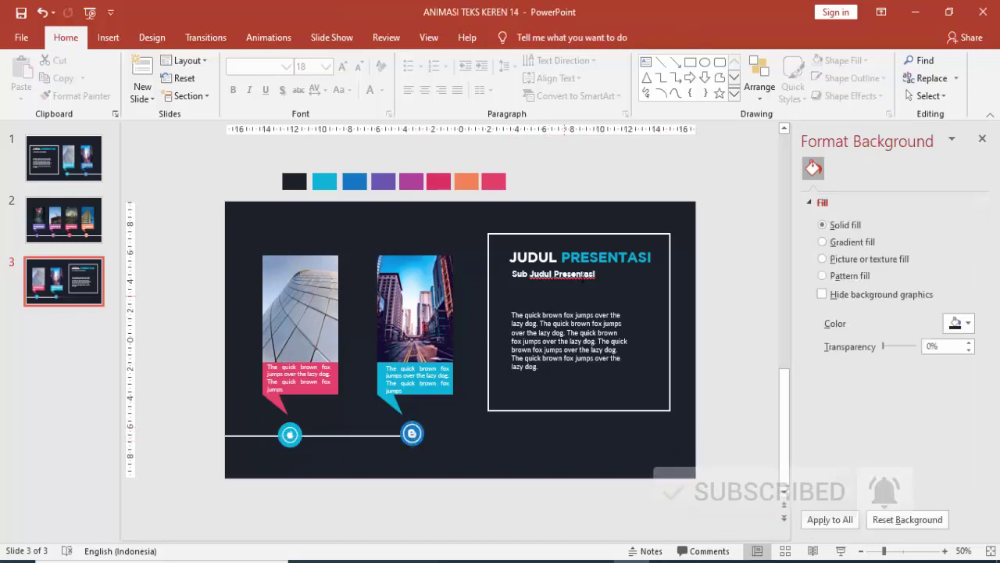
Move the subtitle down, delete the JUDUL PRESENTASI title, and lower the outlined frame
left_click(540, 245)
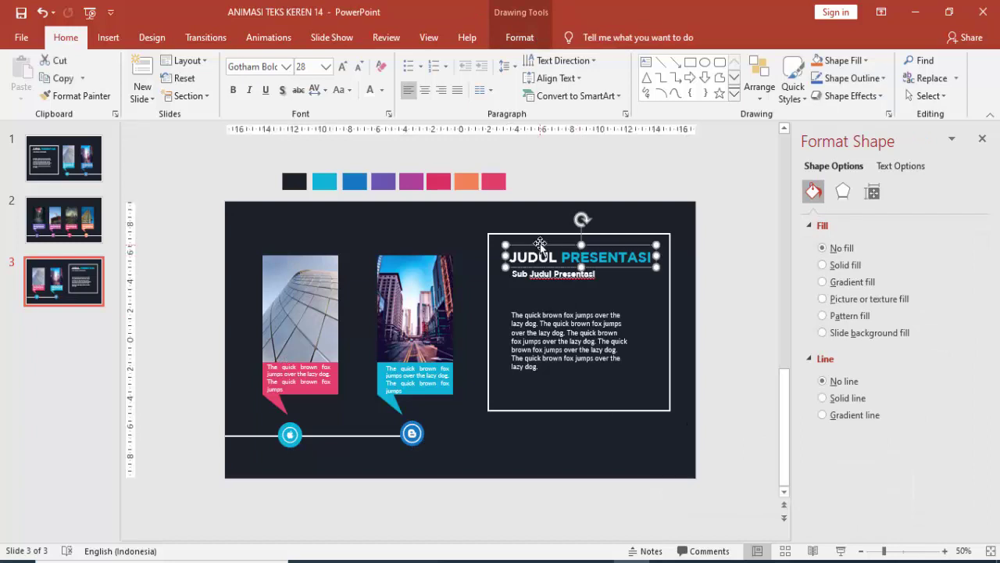
left_click(554, 276)
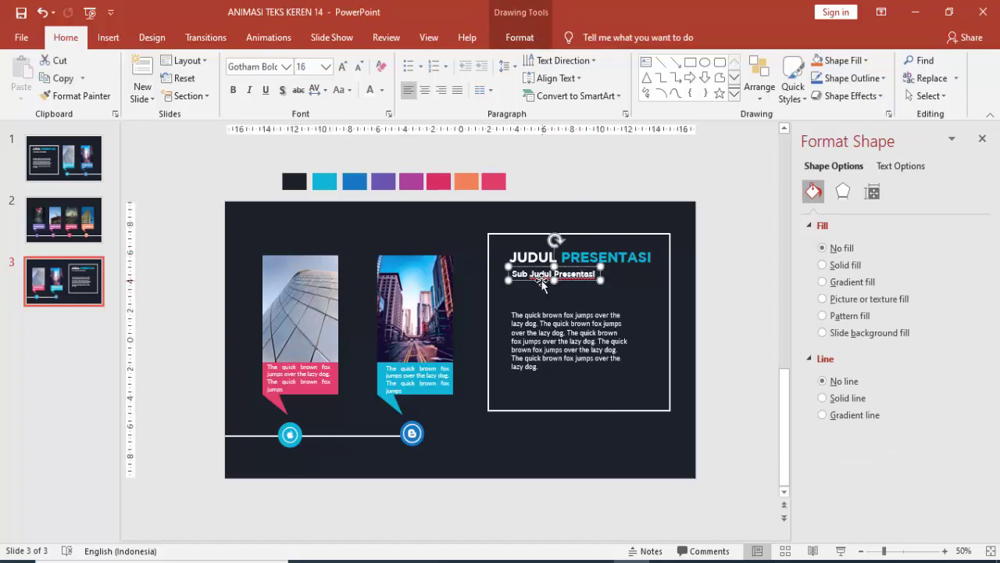
left_click_drag(542, 283, 541, 305)
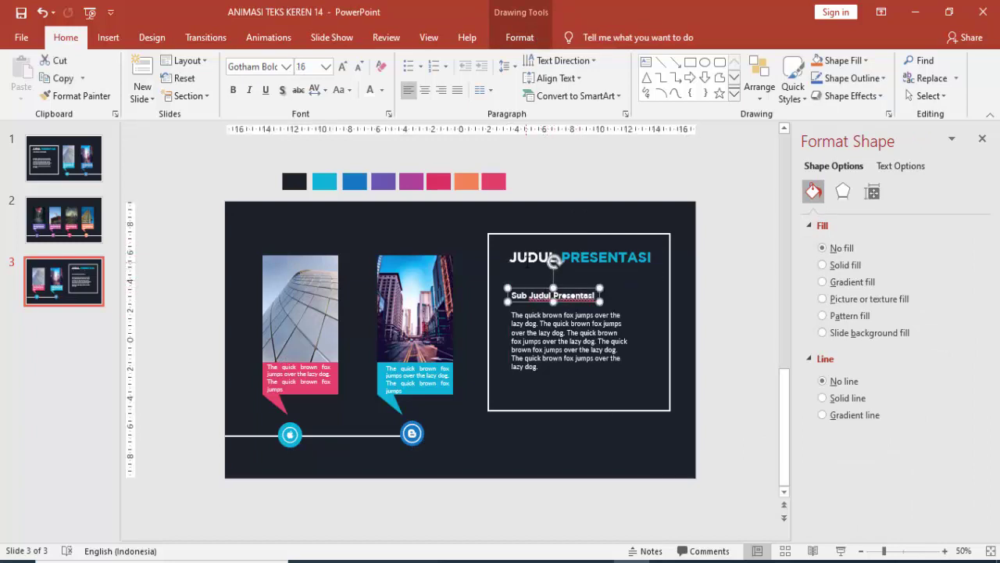
left_click(530, 267)
left_click(531, 267)
key("Delete")
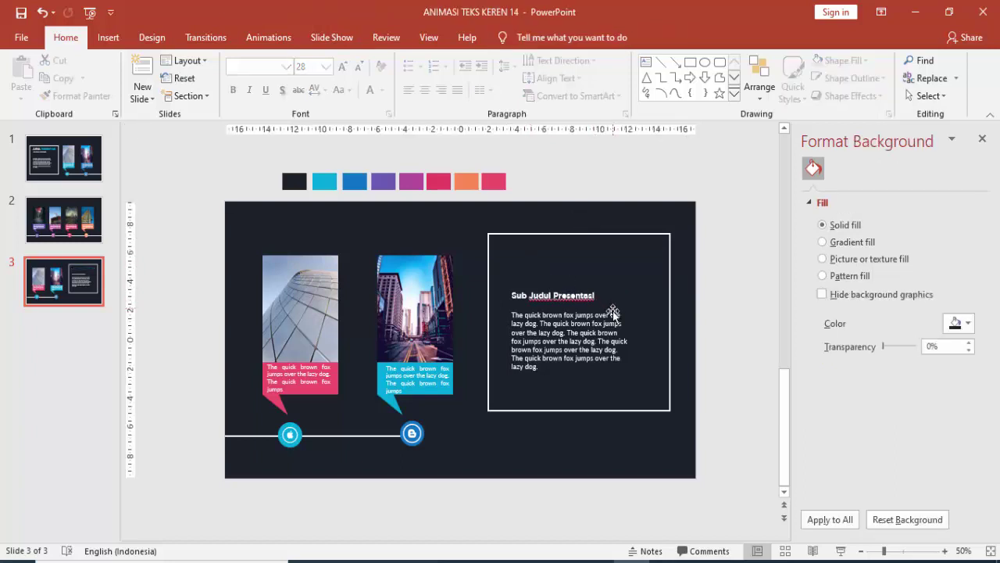
left_click_drag(547, 233, 546, 259)
Review slides 1 to 3 in turn, ending back on slide 1
left_click(723, 252)
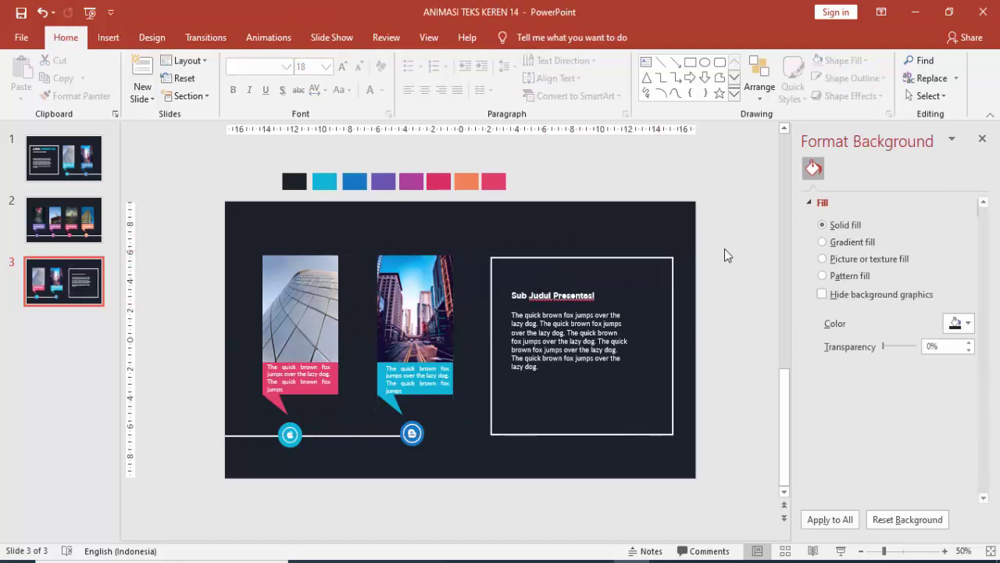
left_click(78, 156)
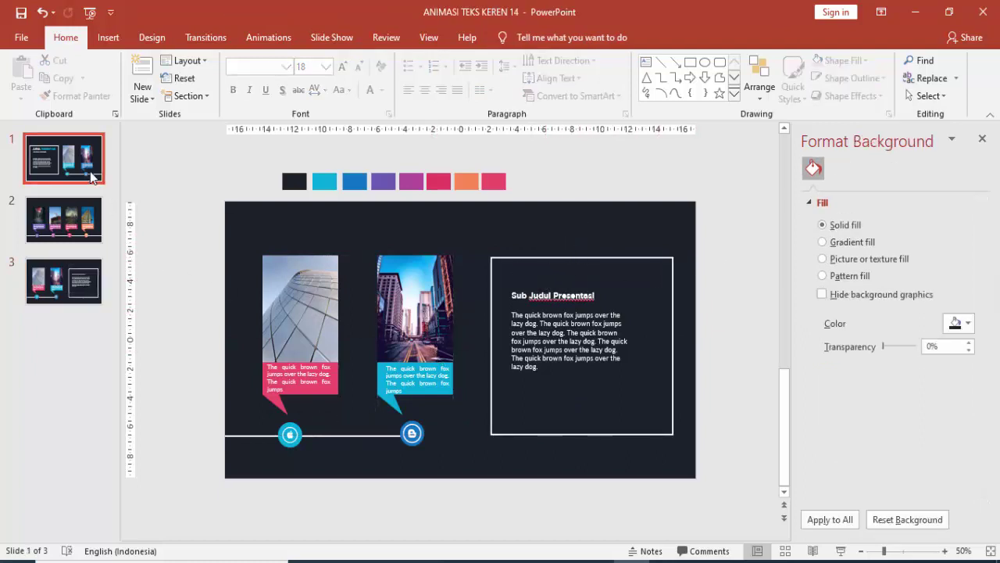
left_click(86, 226)
left_click(84, 287)
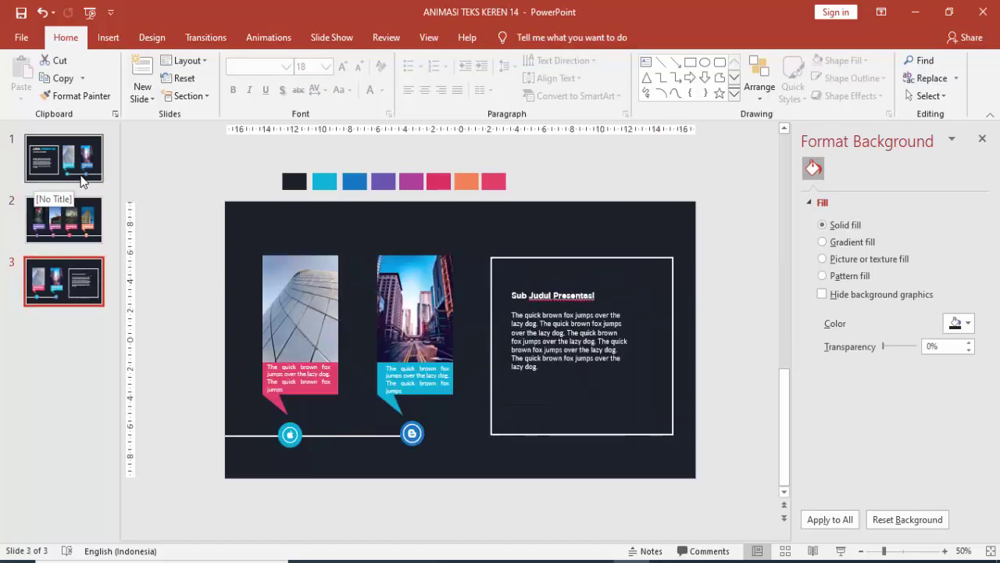
left_click(82, 178)
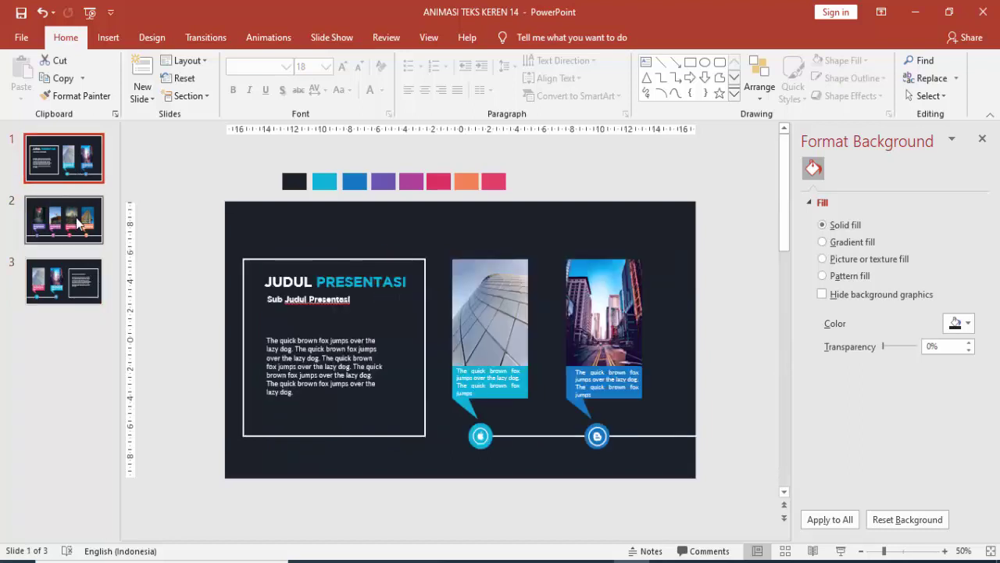
left_click(77, 221)
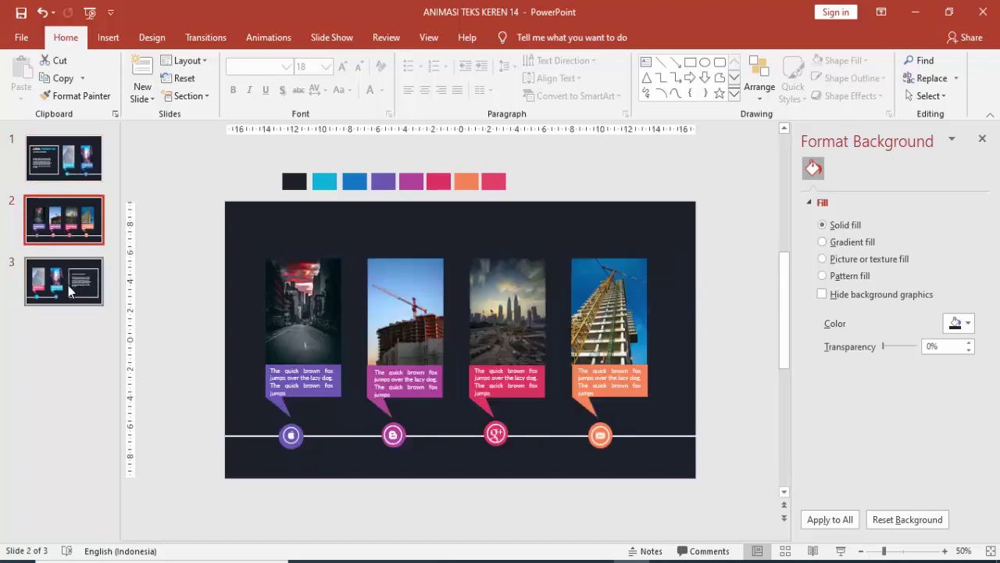
left_click(68, 285)
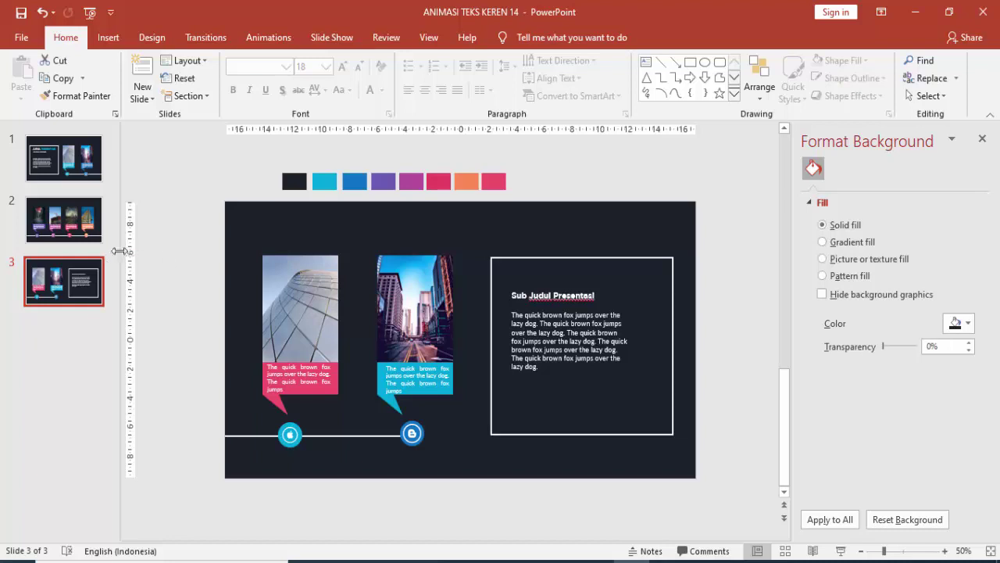
key("Up")
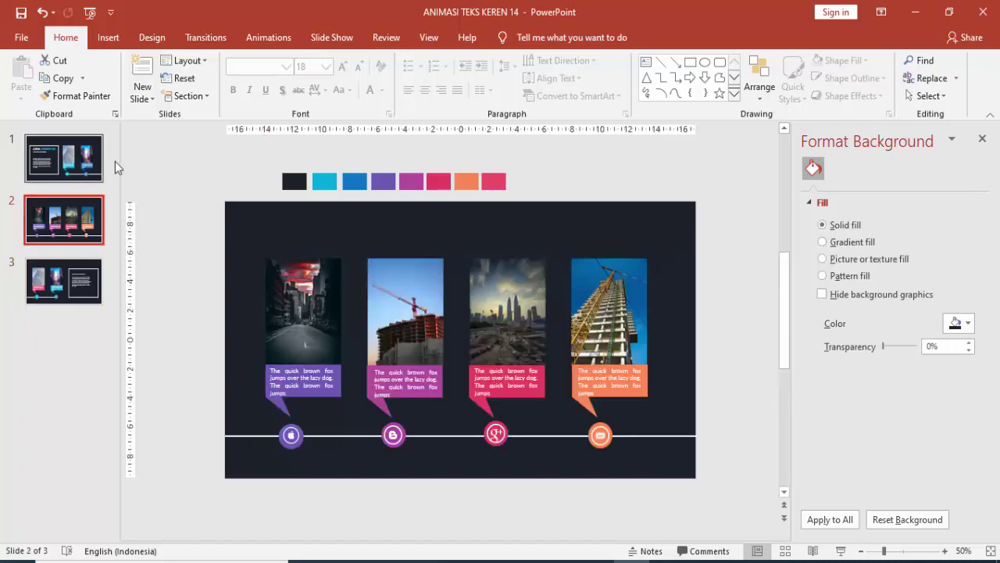
key("Up")
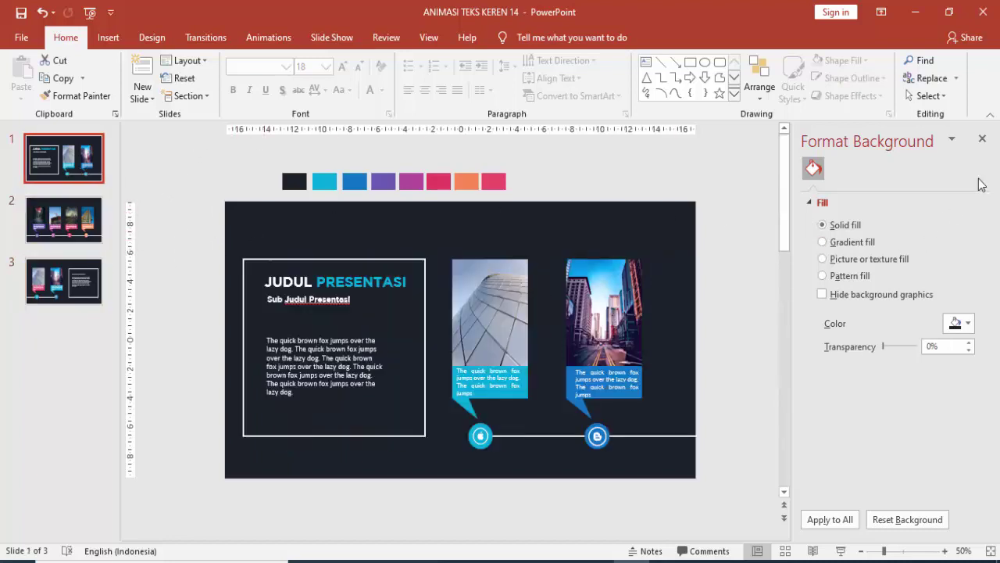
Close the Format Background pane and switch to the Animations tab
left_click(982, 138)
left_click(672, 185)
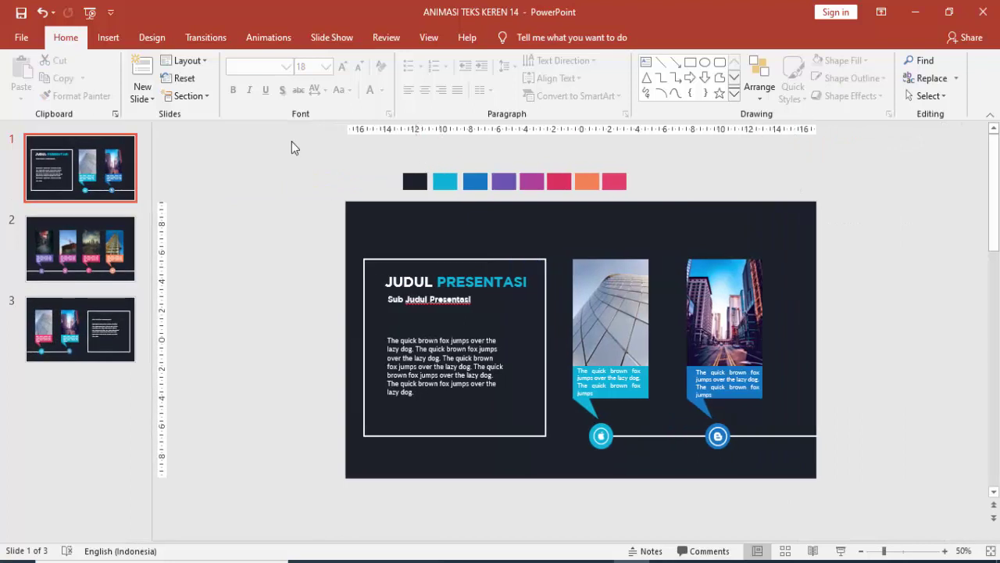
left_click(273, 39)
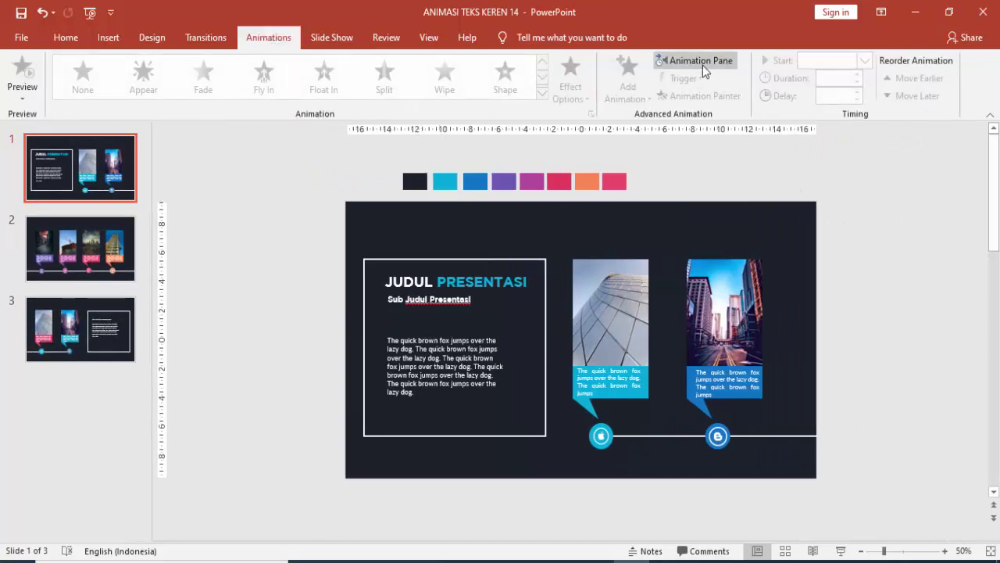
Open the Animation Pane and inspect the two timeline circle icons on slide 1
left_click(702, 62)
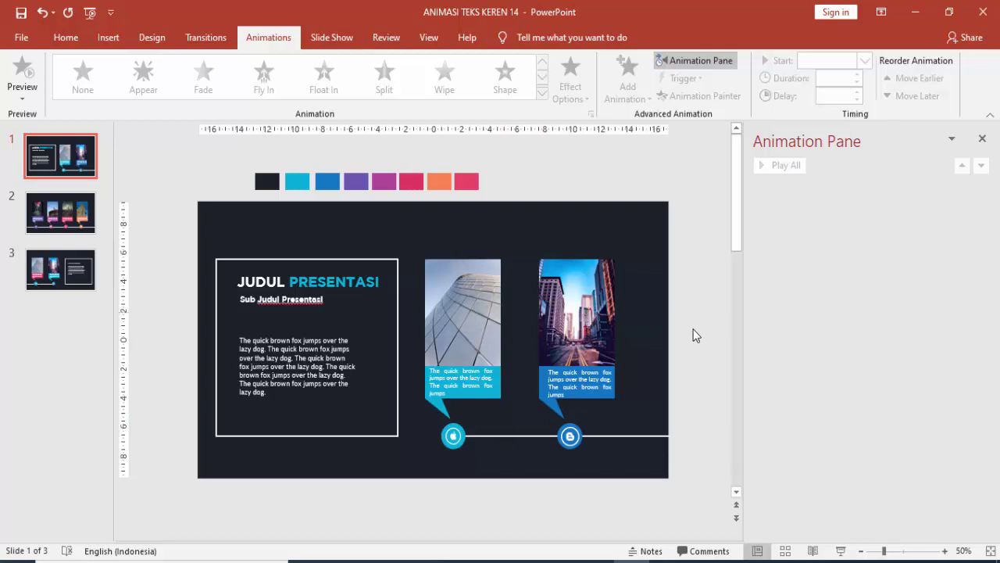
scroll(473, 462, "up", 2)
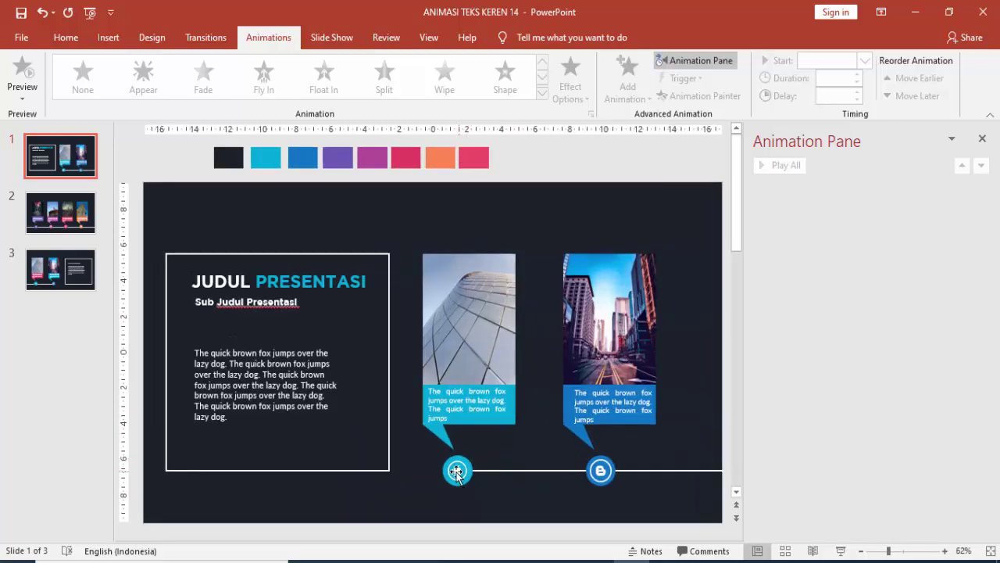
left_click(465, 471)
left_click(469, 470, "shift")
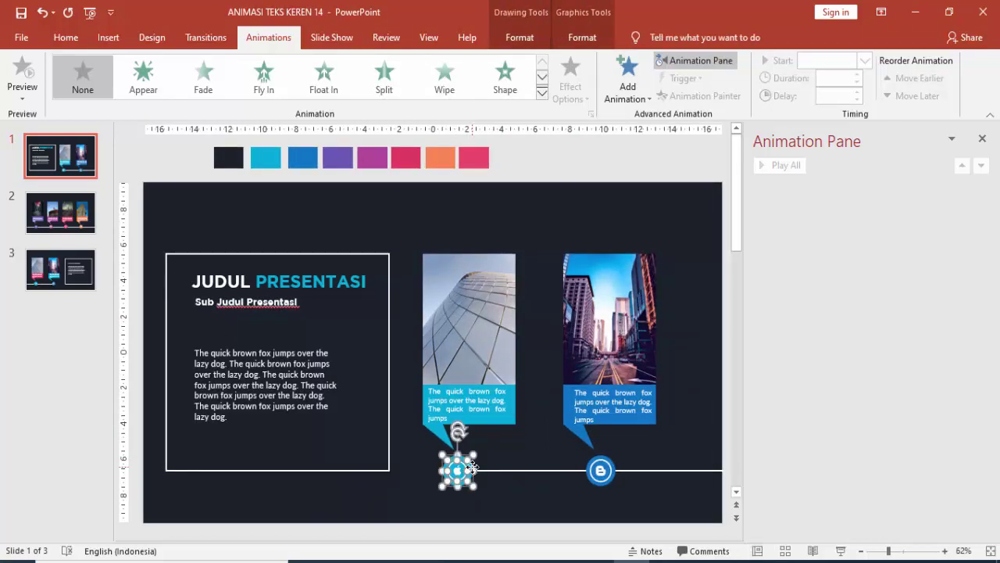
left_click(595, 473)
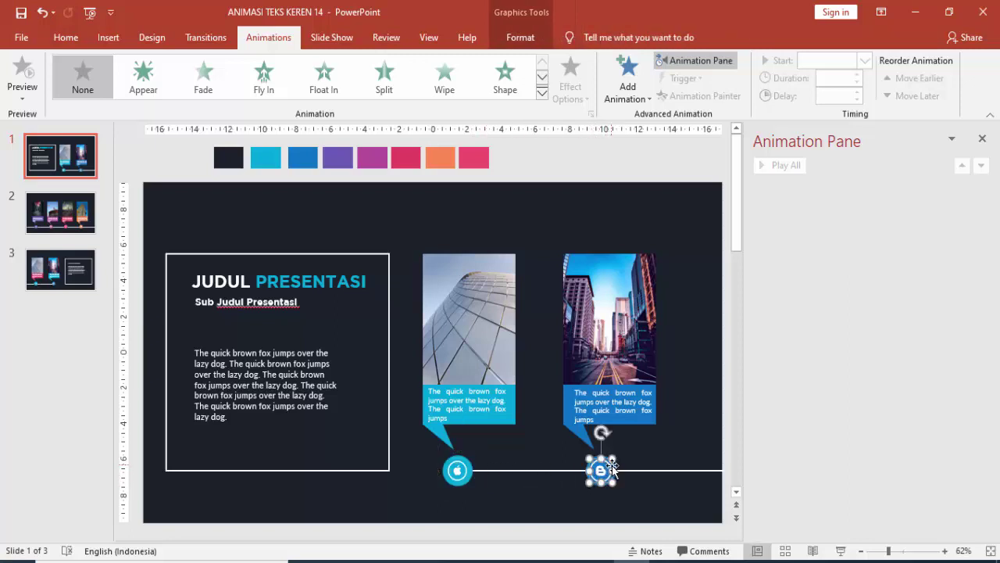
left_click(615, 463)
left_click(602, 468)
left_click(622, 498)
left_click(596, 484)
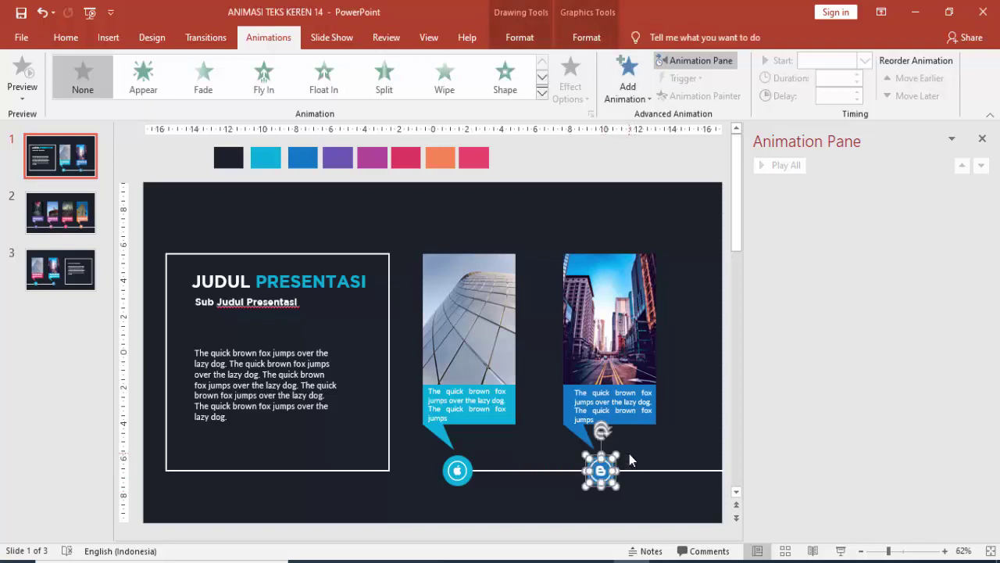
left_click(661, 456)
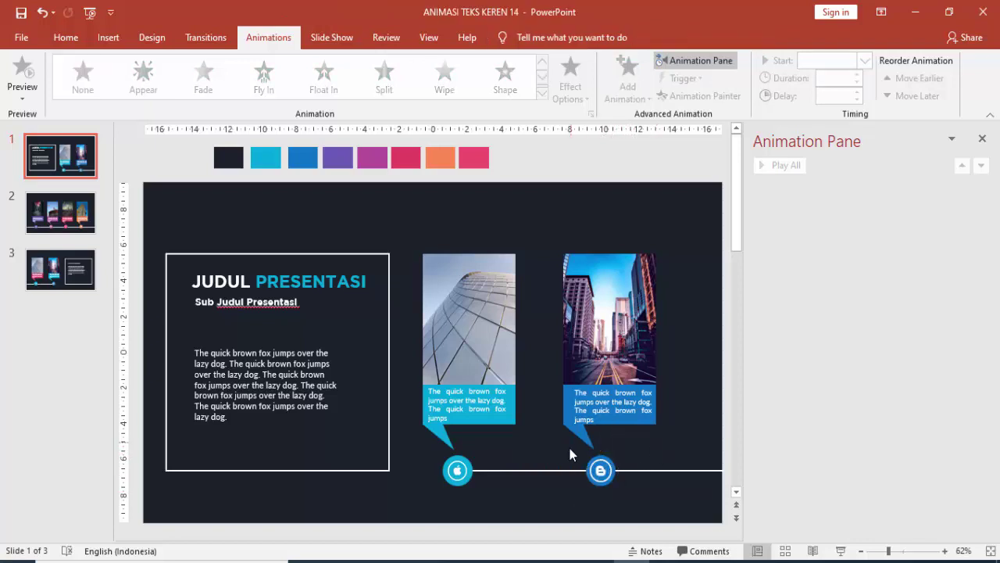
Group the building photo with its blue caption callout using Ctrl+G
left_click(580, 439)
left_click(610, 285, "shift")
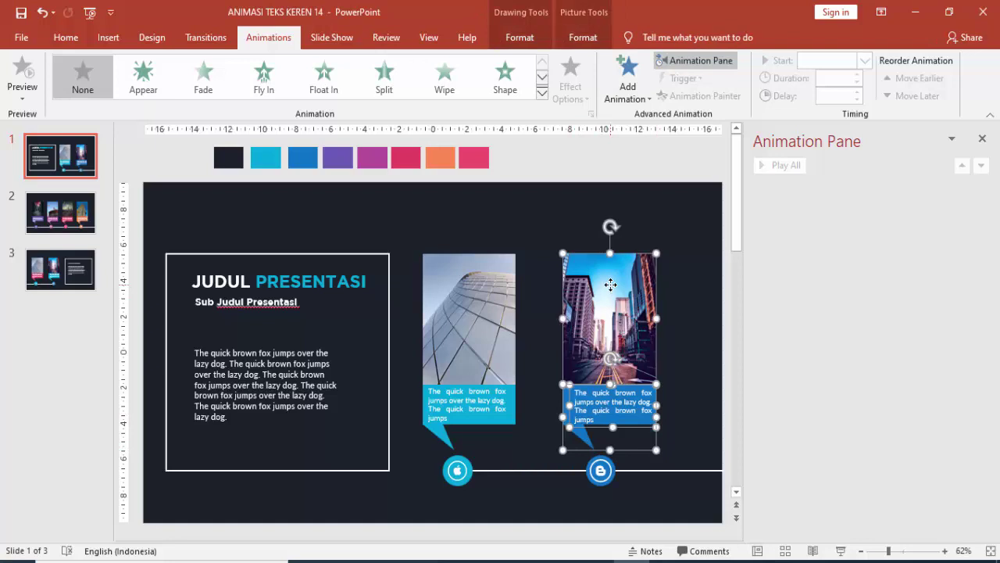
left_click(477, 406)
left_click(480, 336, "shift")
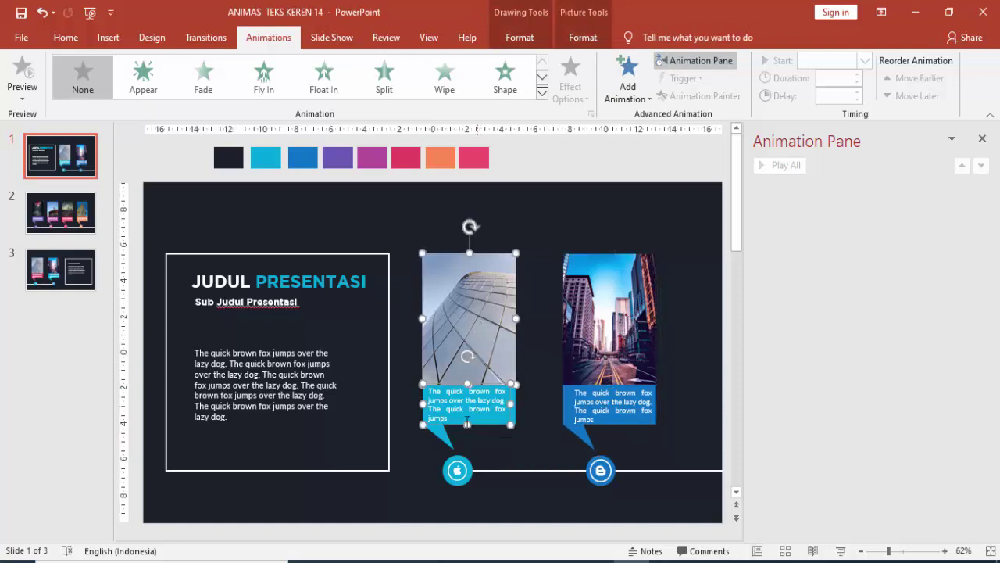
key("ctrl+g")
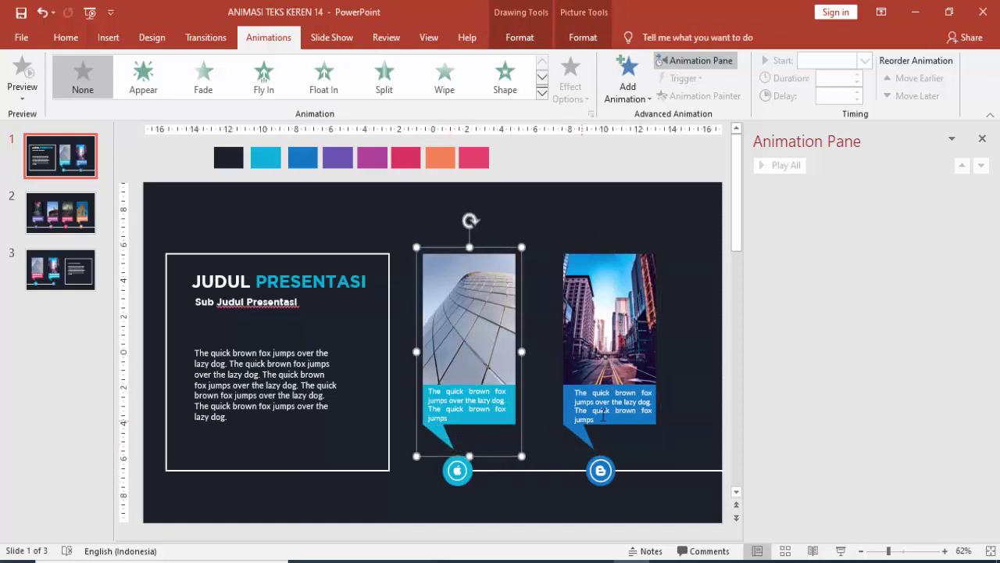
left_click(387, 344)
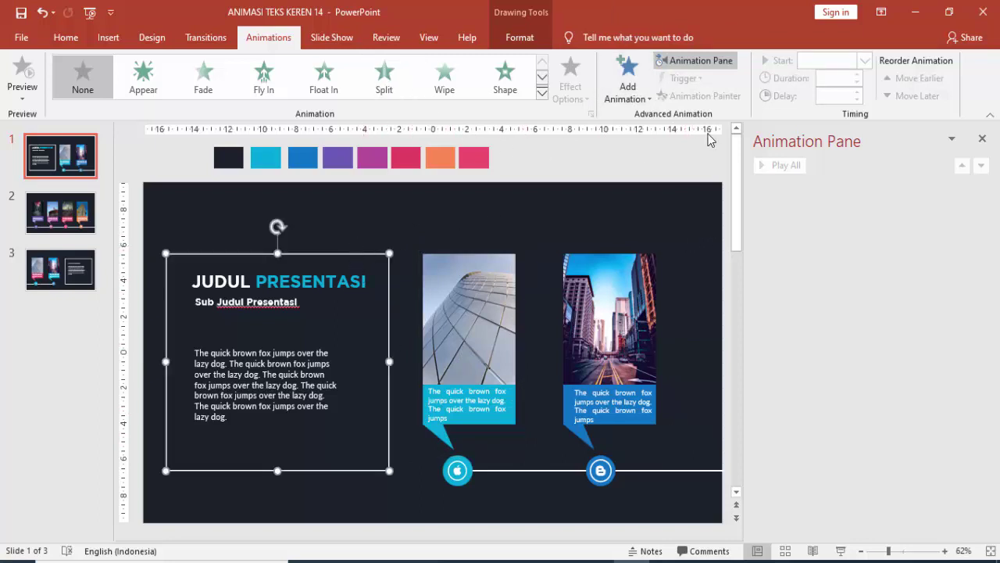
Give the left text frame (Rectangle 14) a Zoom entrance On Click, then preview it
left_click(627, 78)
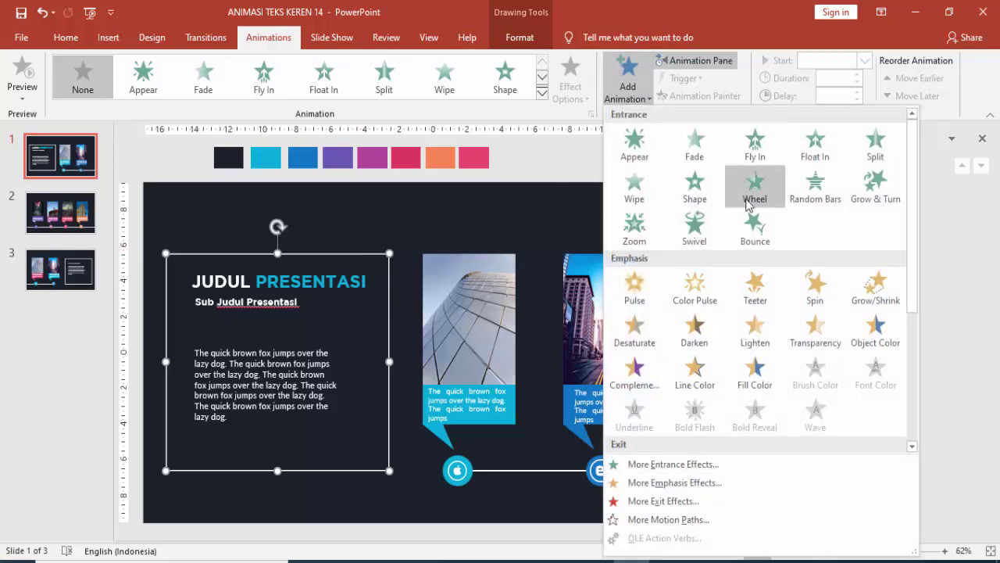
left_click(636, 228)
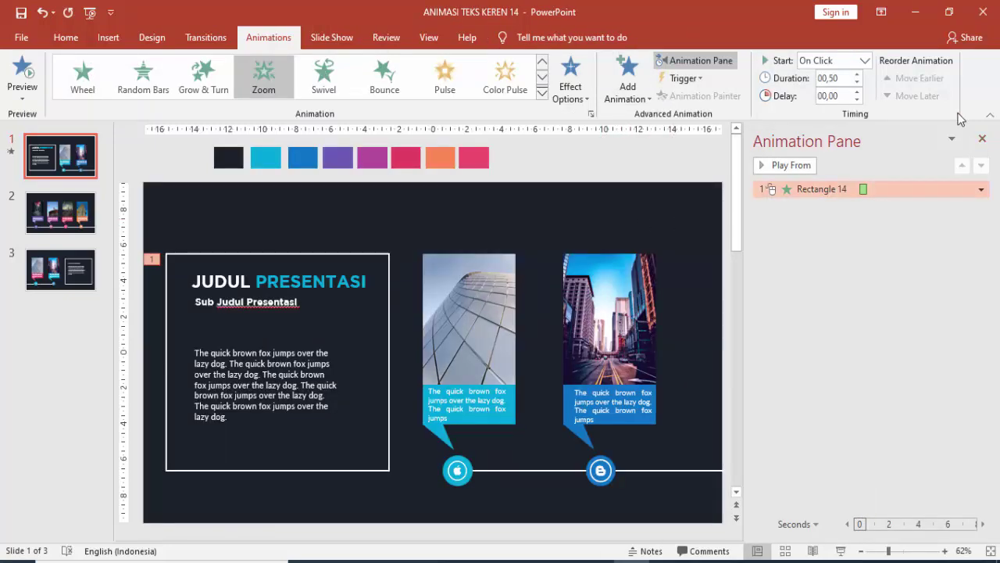
left_click(865, 62)
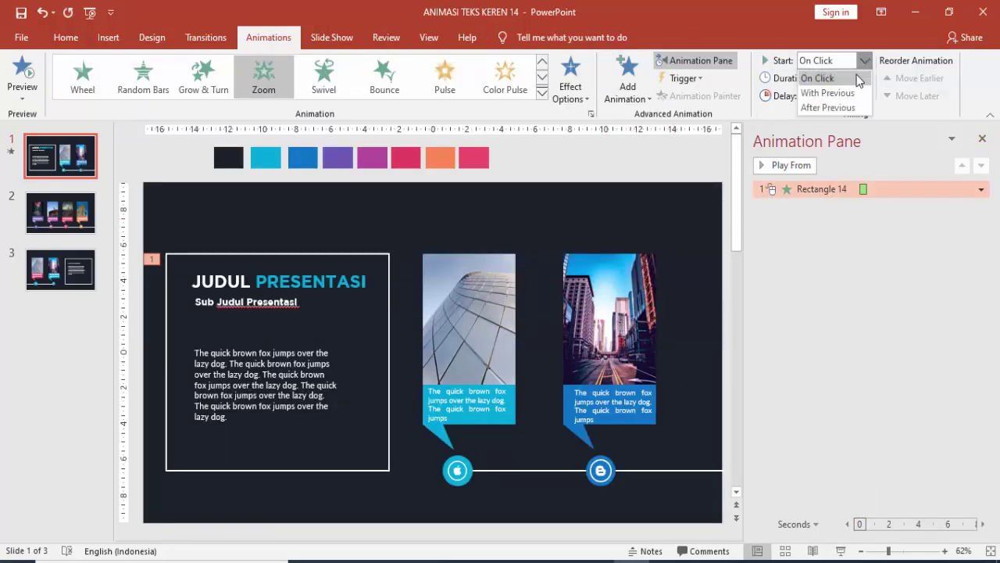
left_click(889, 111)
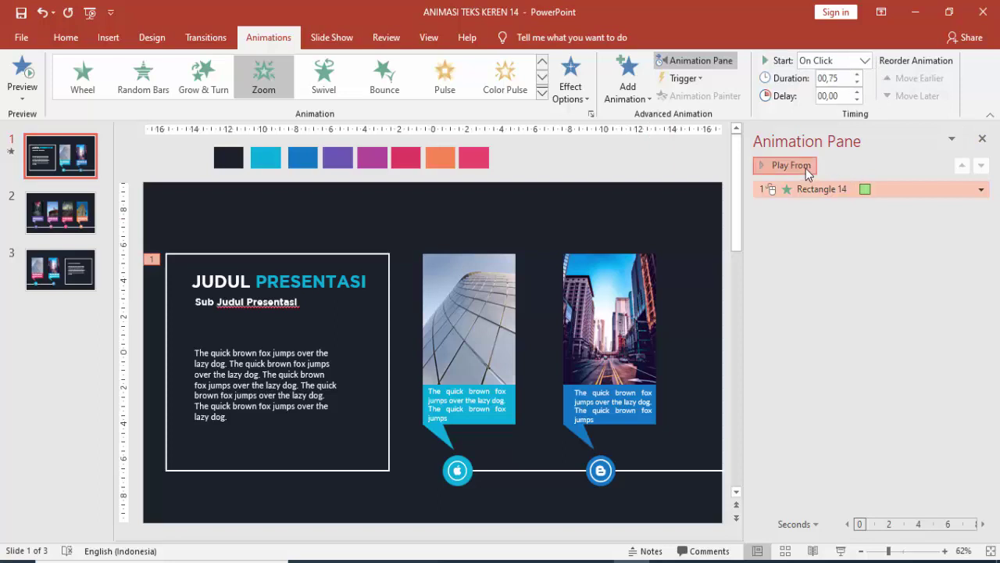
left_click(777, 165)
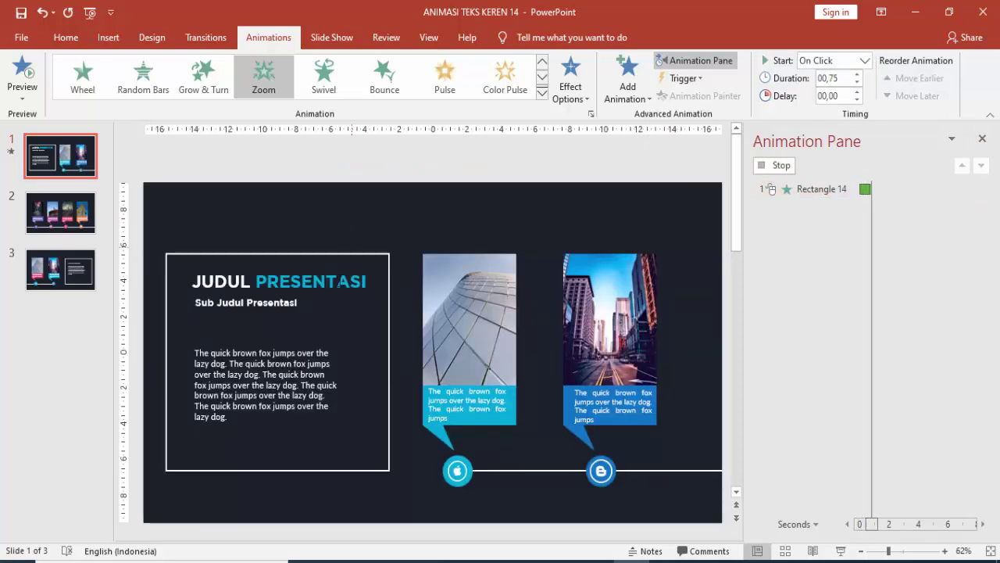
left_click(337, 281)
left_click(334, 269)
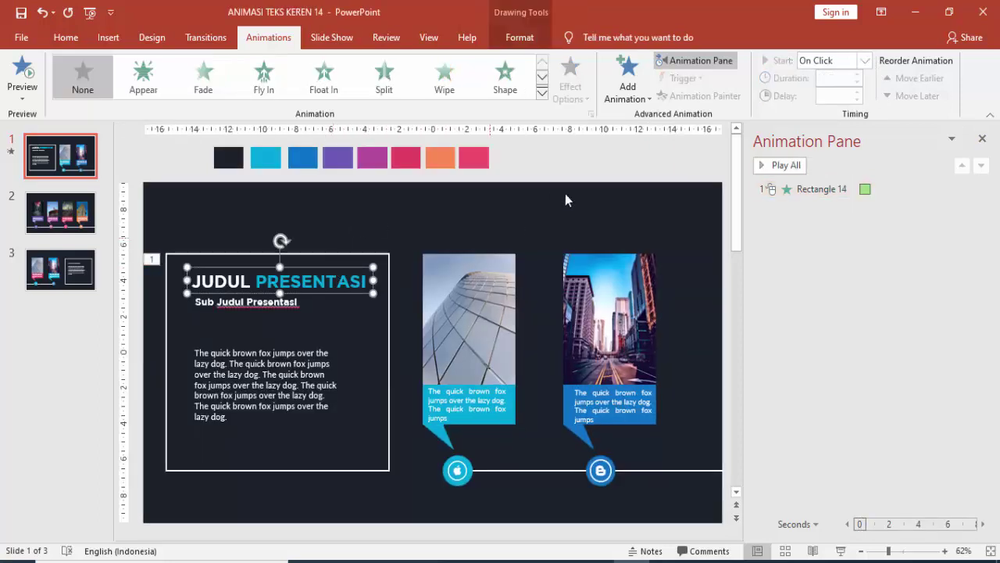
Give the JUDUL PRESENTASI title a Fly In With Previous, delayed 0.5 s, and preview
left_click(625, 86)
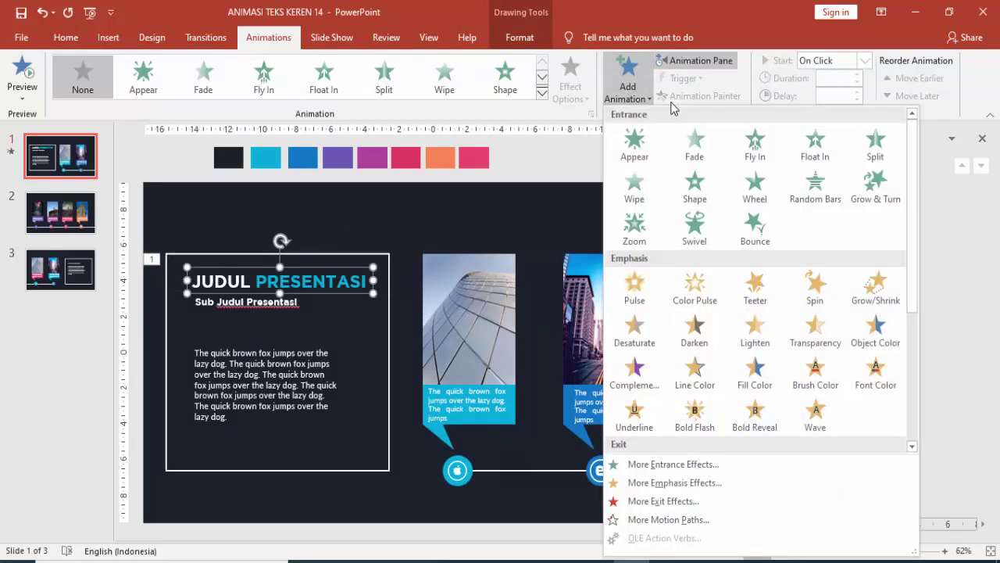
left_click(753, 150)
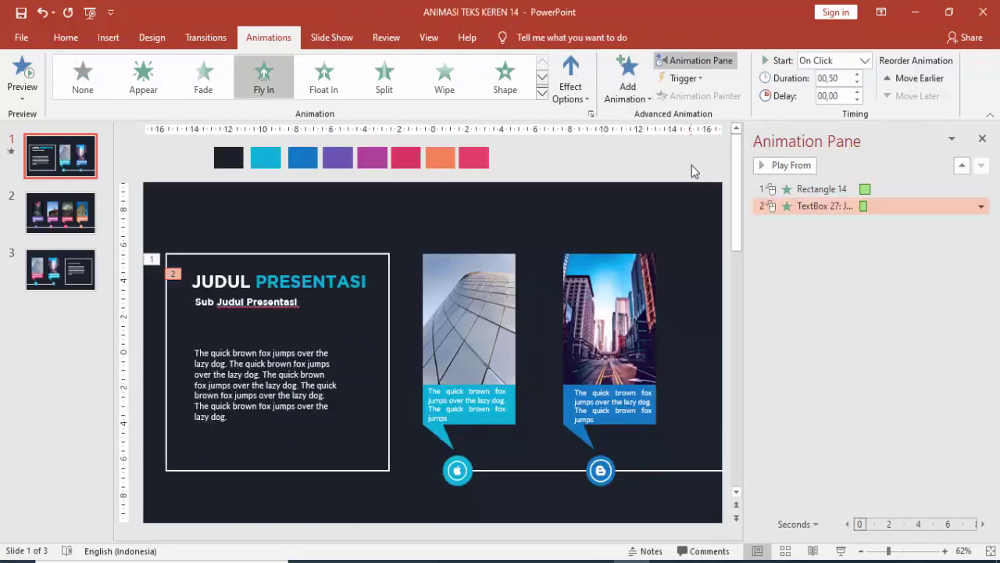
left_click(865, 60)
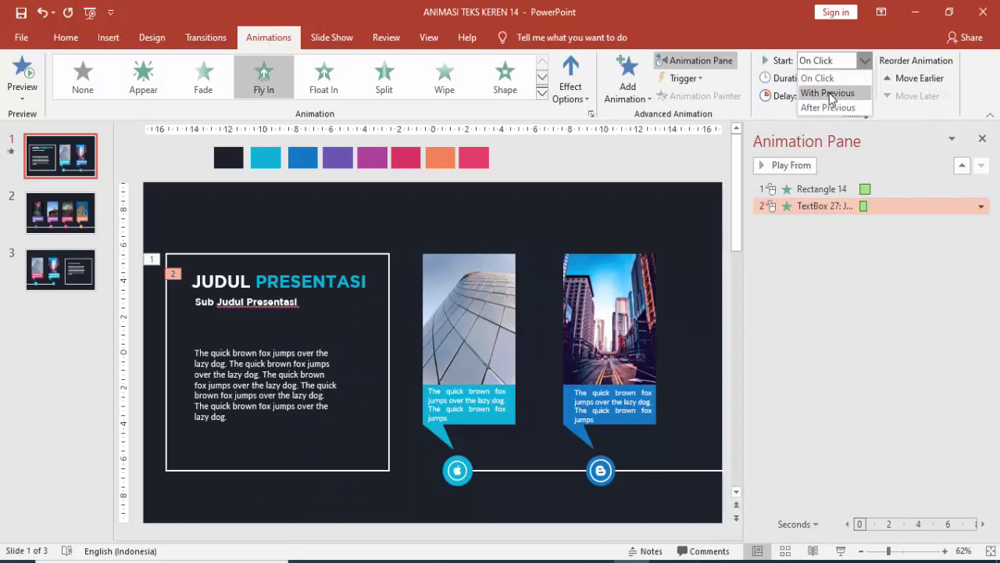
left_click(826, 89)
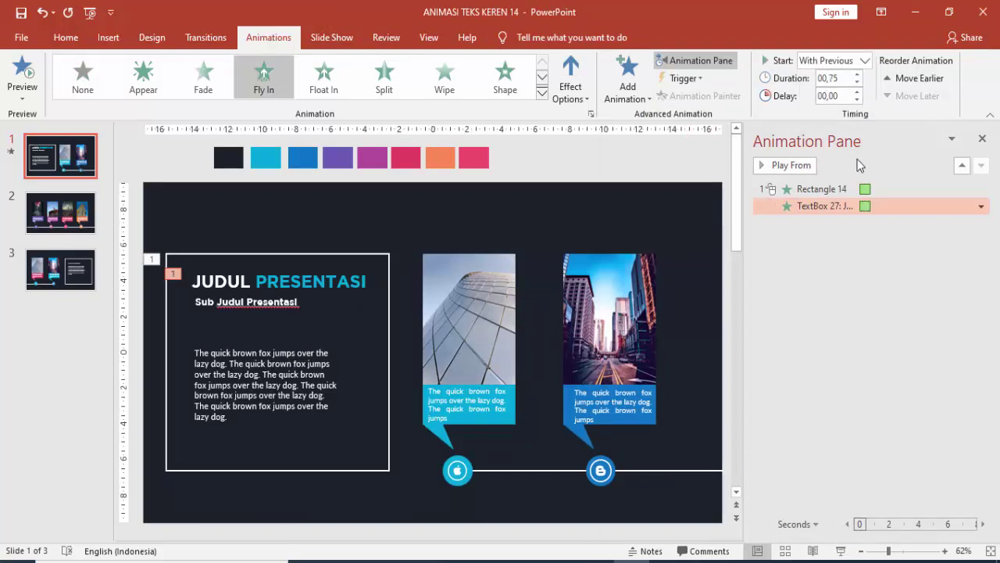
left_click(857, 92)
left_click(805, 186)
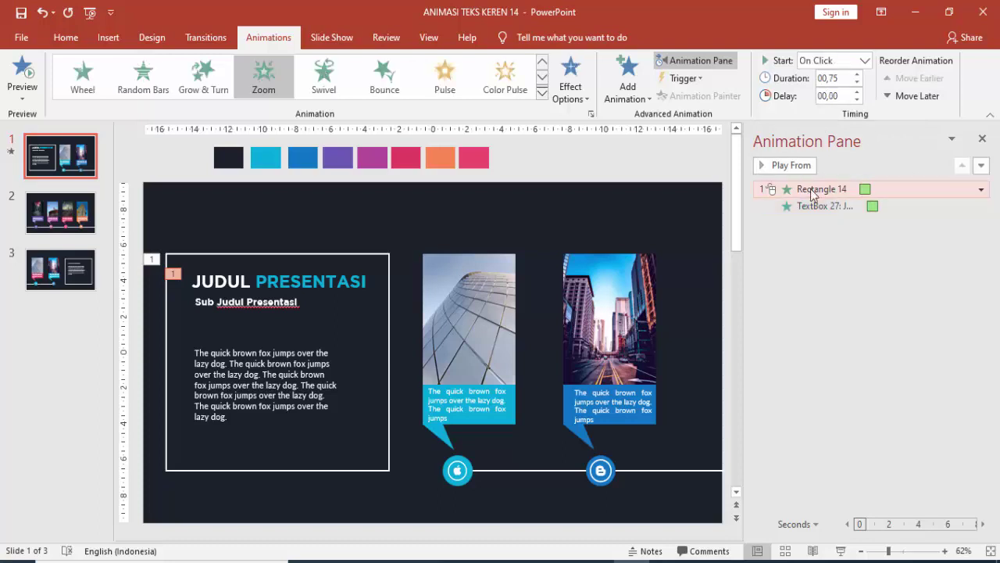
left_click(801, 168)
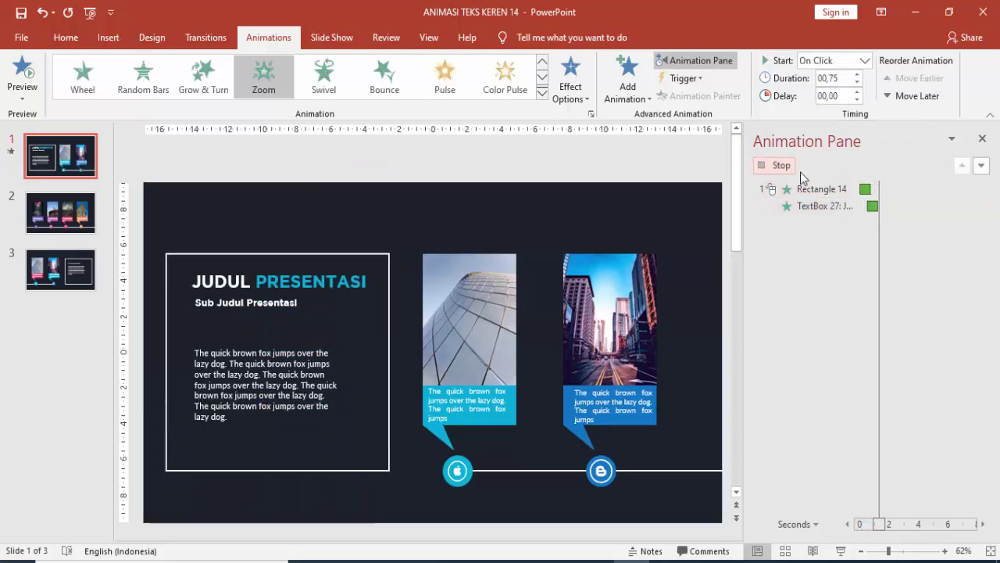
Set the title's Fly In to a smooth end of about 0.31 s
double_click(871, 205)
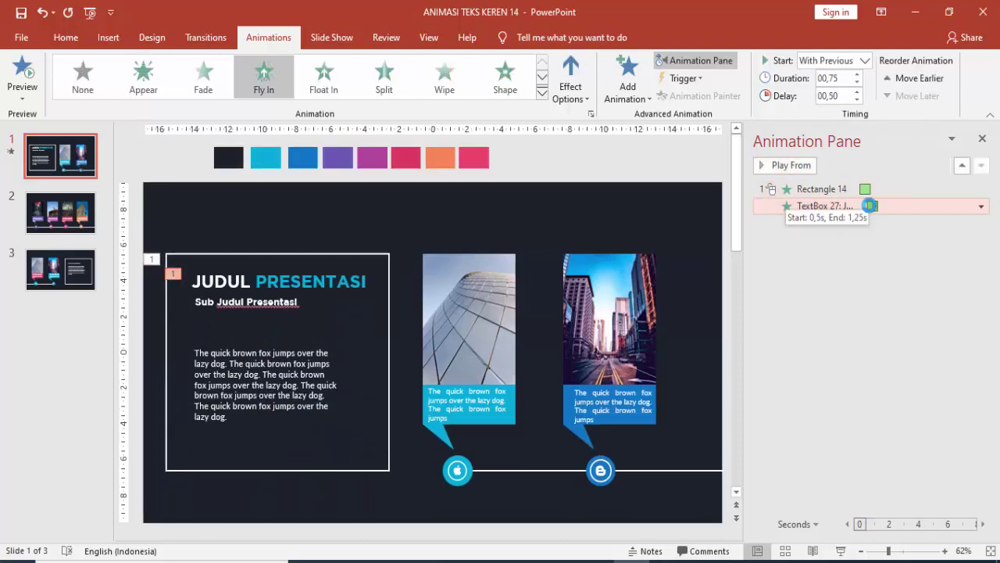
left_click_drag(450, 261, 639, 201)
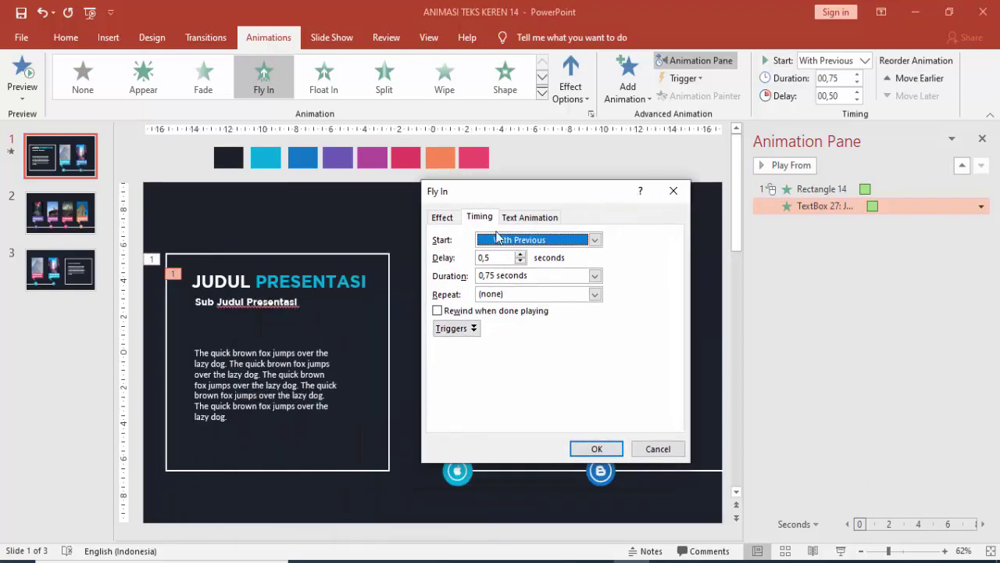
left_click(441, 218)
left_click_drag(518, 303, 536, 303)
left_click(593, 448)
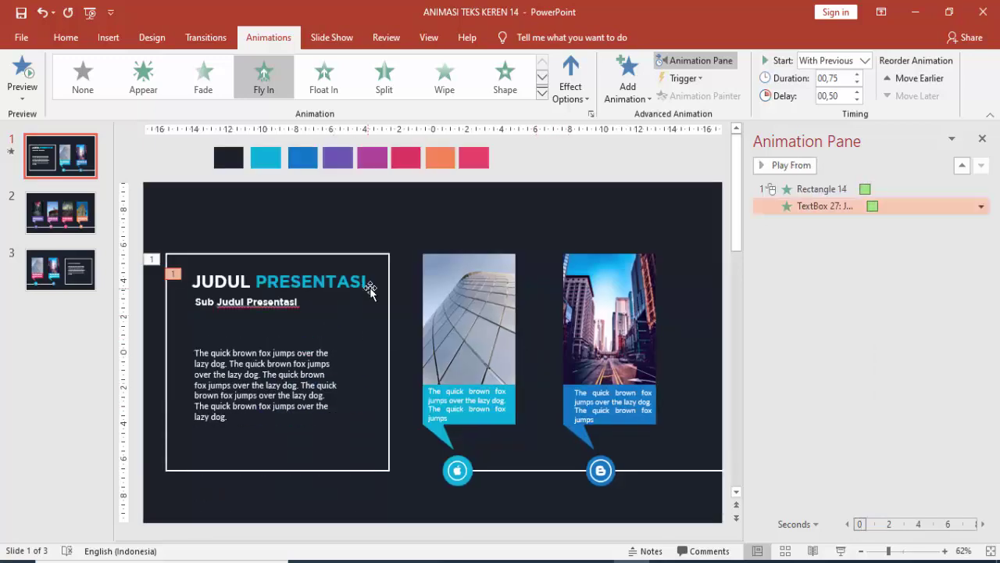
Copy the title's fly-in animation onto the subtitle with Animation Painter
left_click(312, 280)
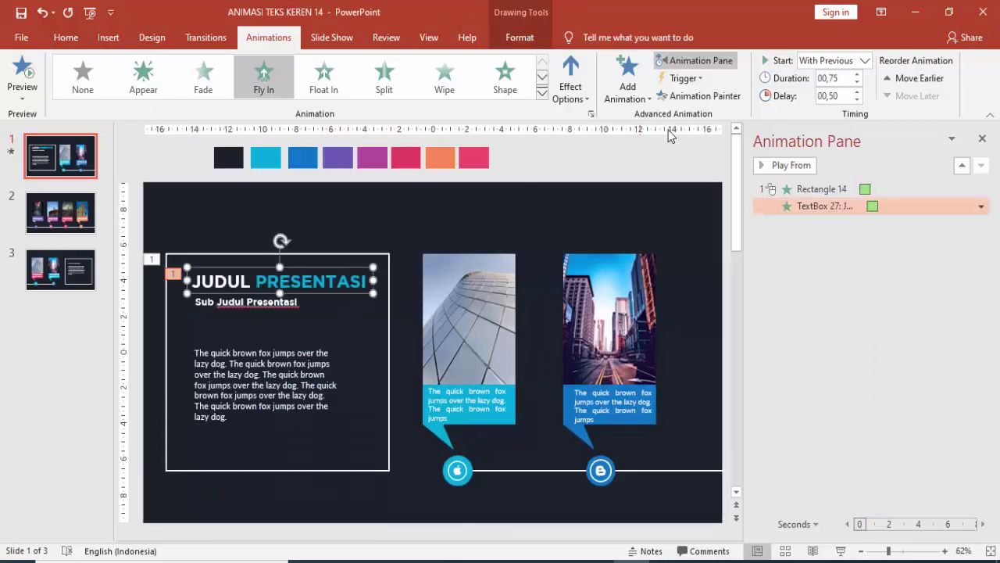
left_click(701, 95)
left_click(242, 303)
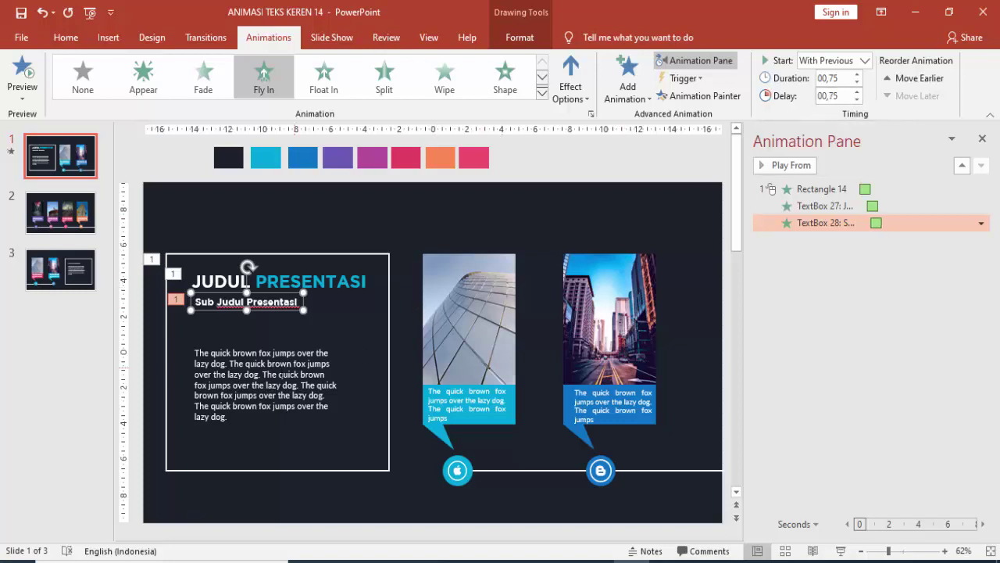
Apply a Float Up entrance to the body paragraph from More Entrance Effects
left_click(293, 363)
left_click(305, 346)
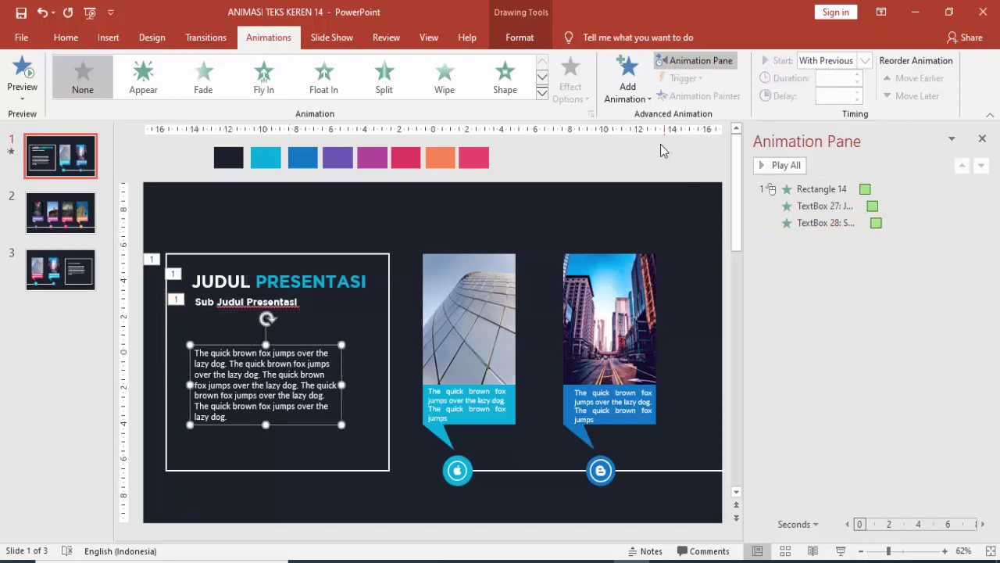
left_click(638, 84)
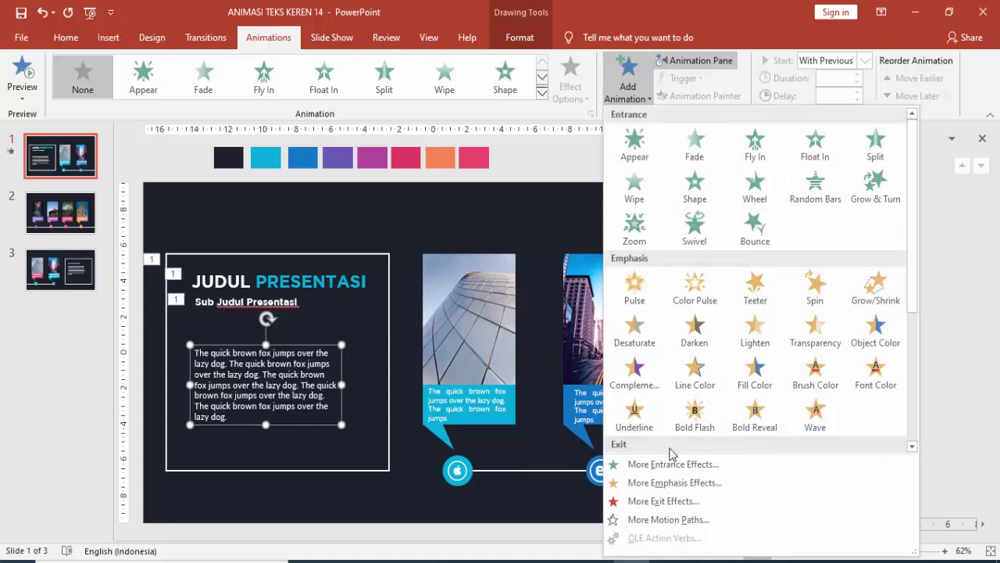
left_click(649, 464)
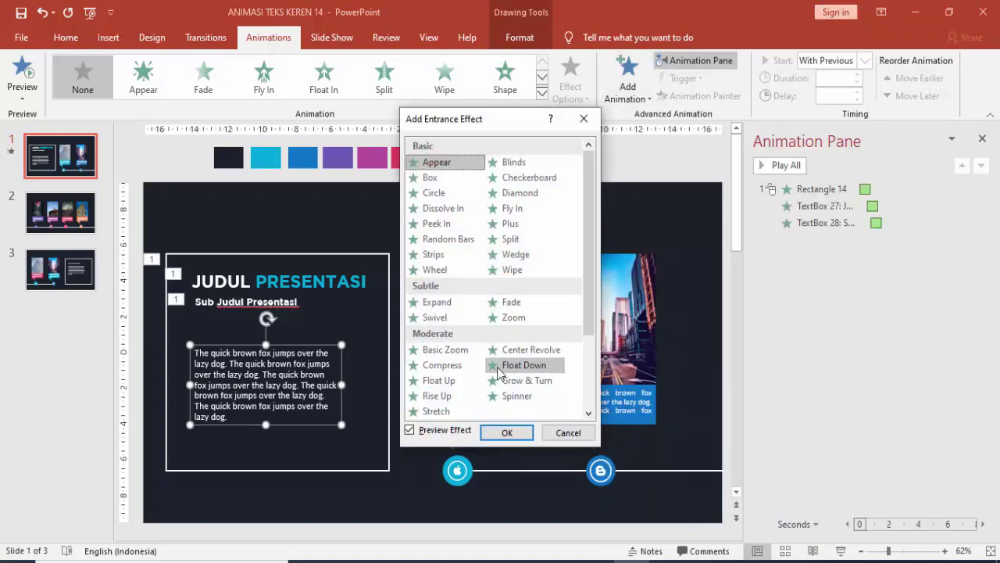
left_click(453, 382)
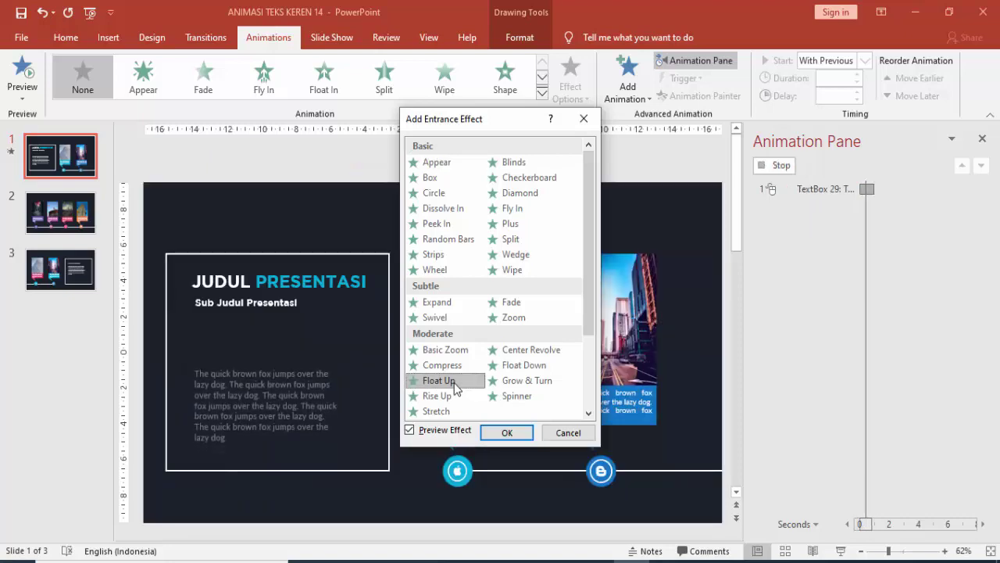
left_click(507, 432)
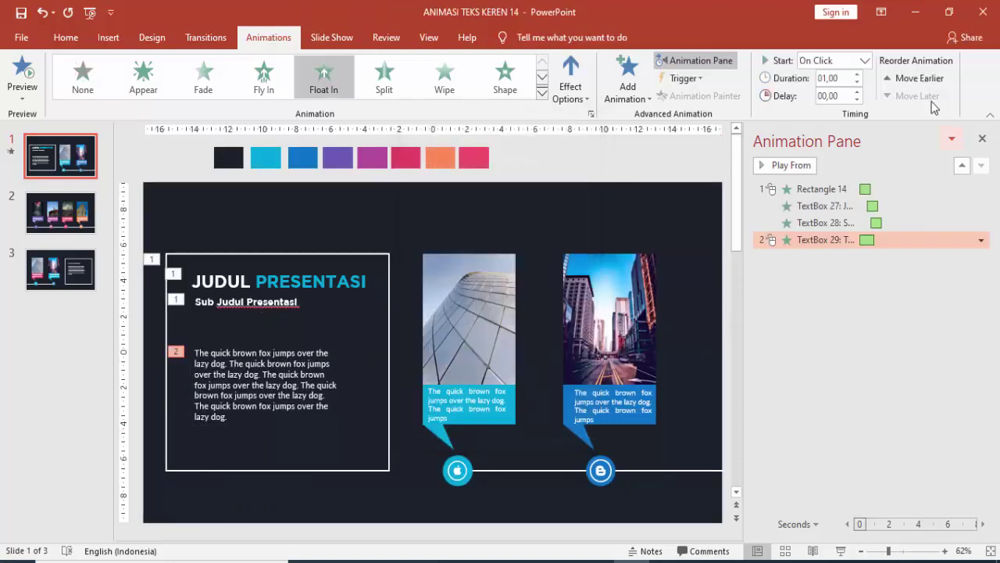
Start the paragraph's float With Previous, lasting 0.5 s with a 1.25 s delay
left_click(865, 60)
left_click(824, 73)
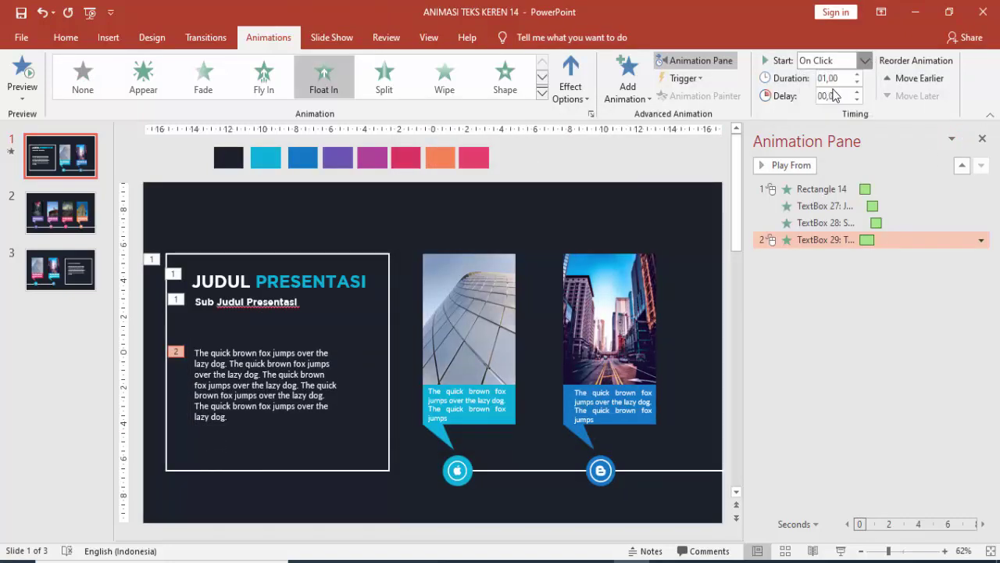
left_click(857, 91)
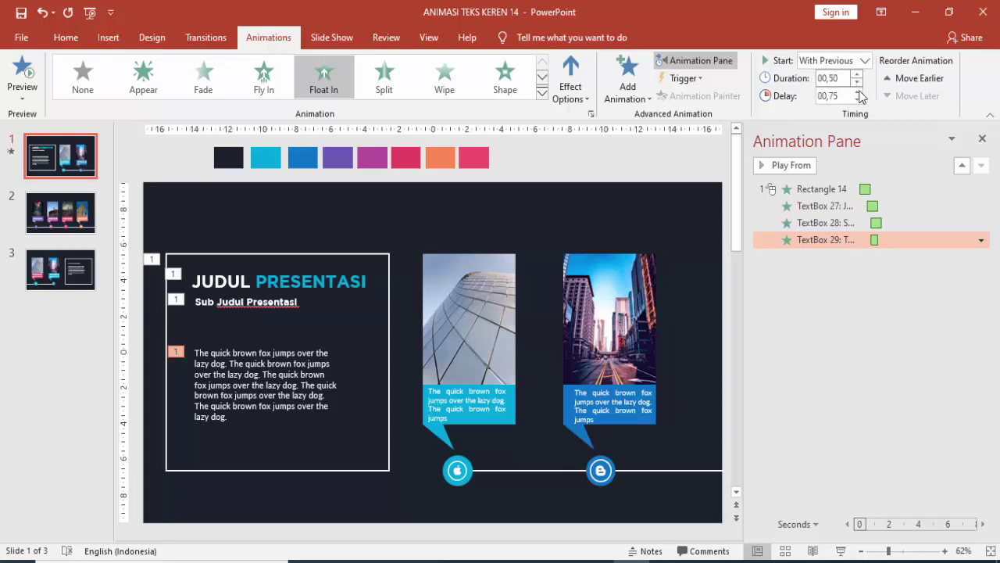
left_click(813, 206)
left_click(820, 189)
left_click(786, 165)
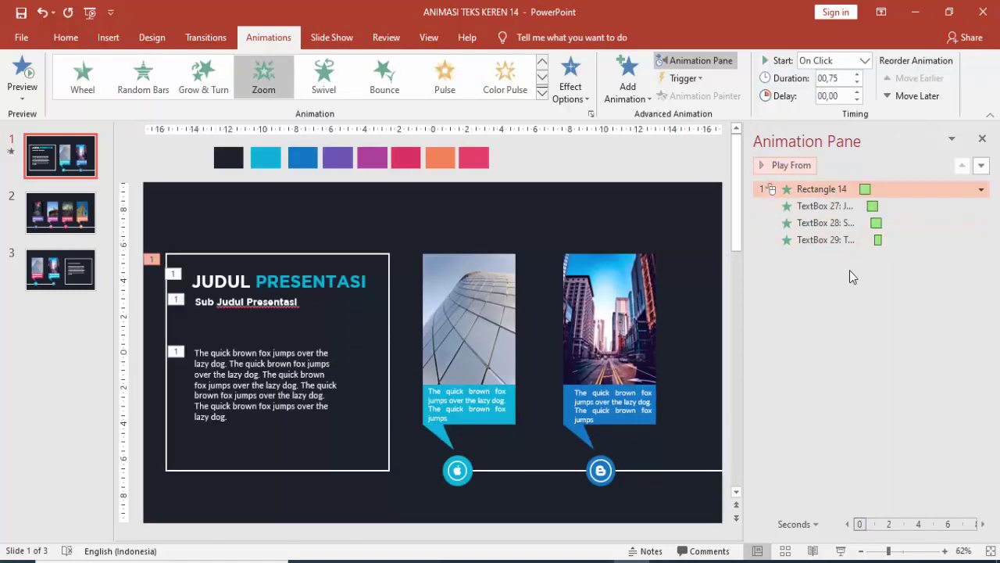
left_click(848, 240)
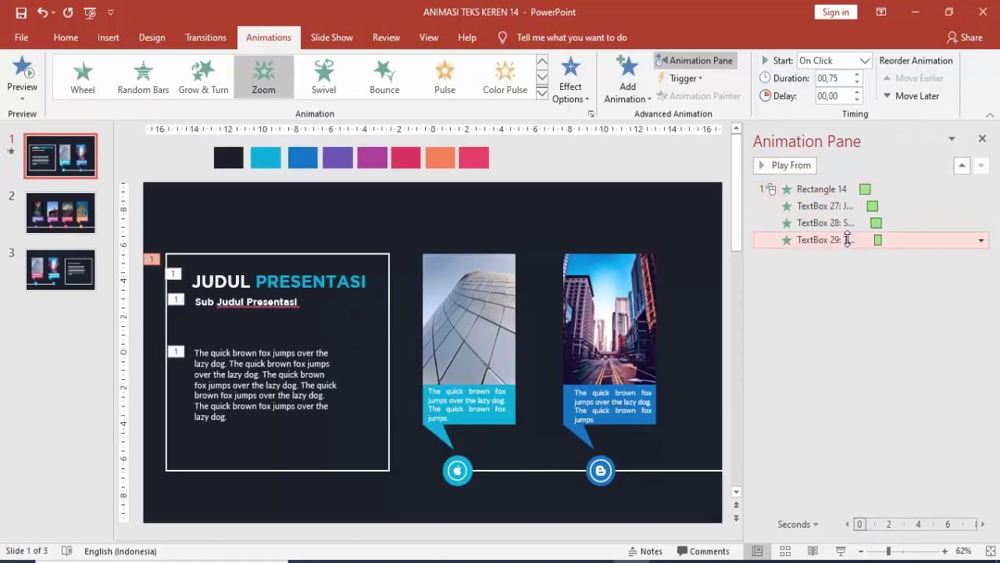
left_click(856, 93)
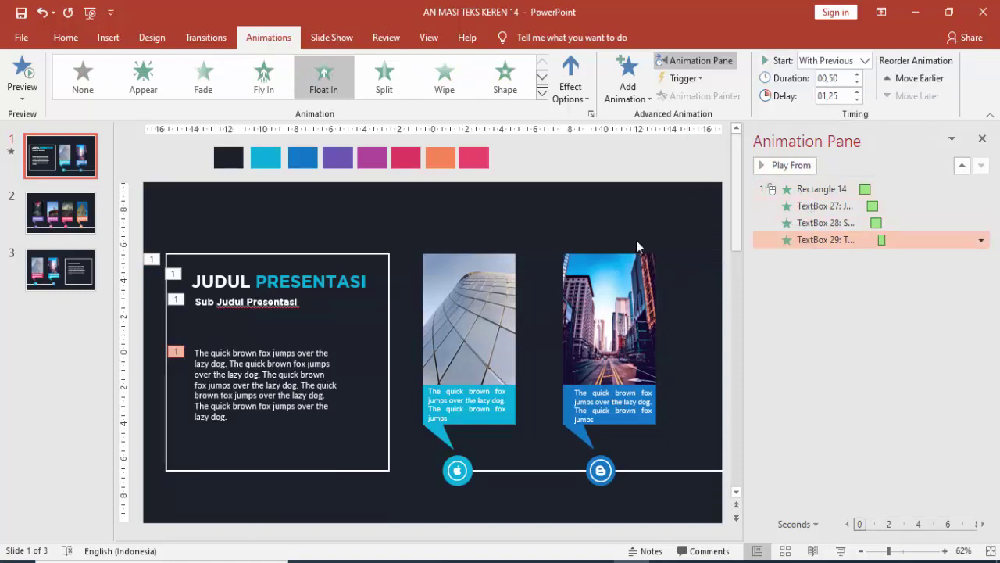
left_click(492, 301)
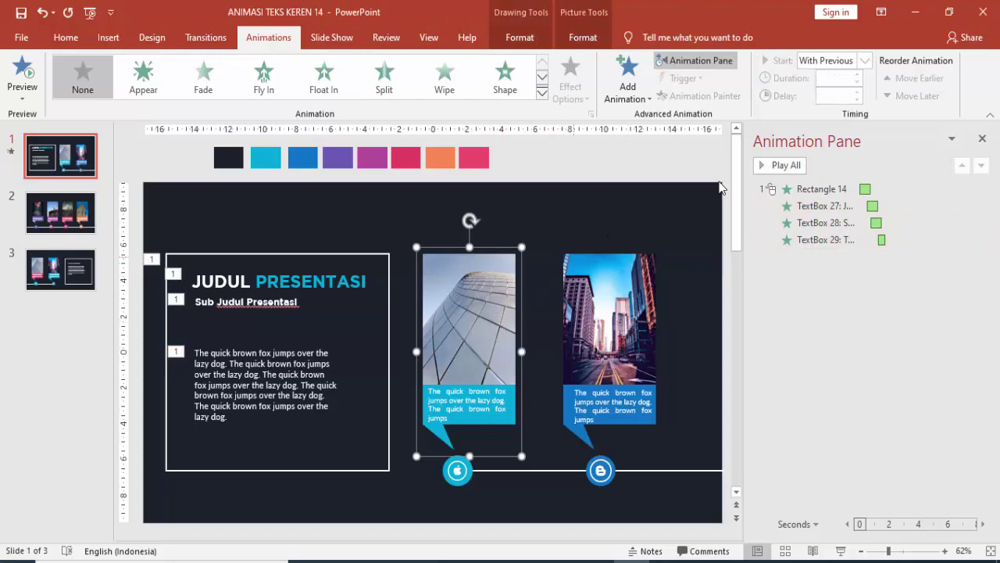
Give the left photo card a Wipe entrance with previous, 0.75 s long, delayed 1.5 s
left_click(635, 82)
left_click(630, 196)
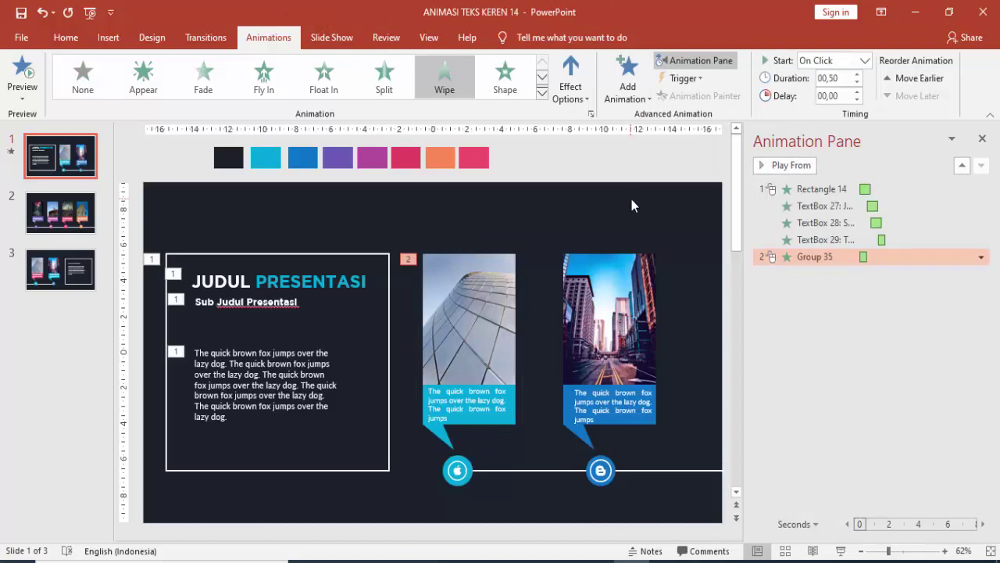
left_click(859, 63)
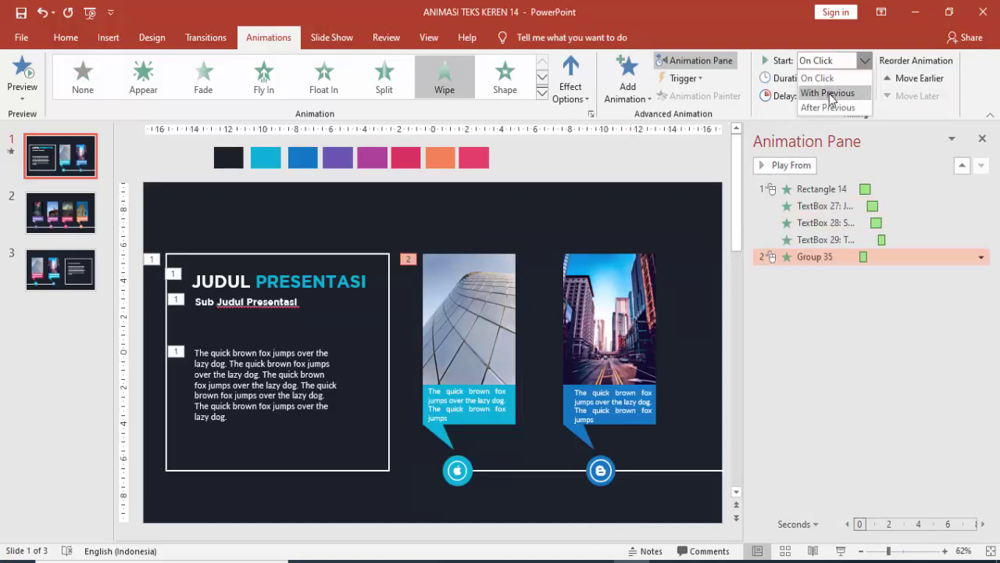
left_click(831, 92)
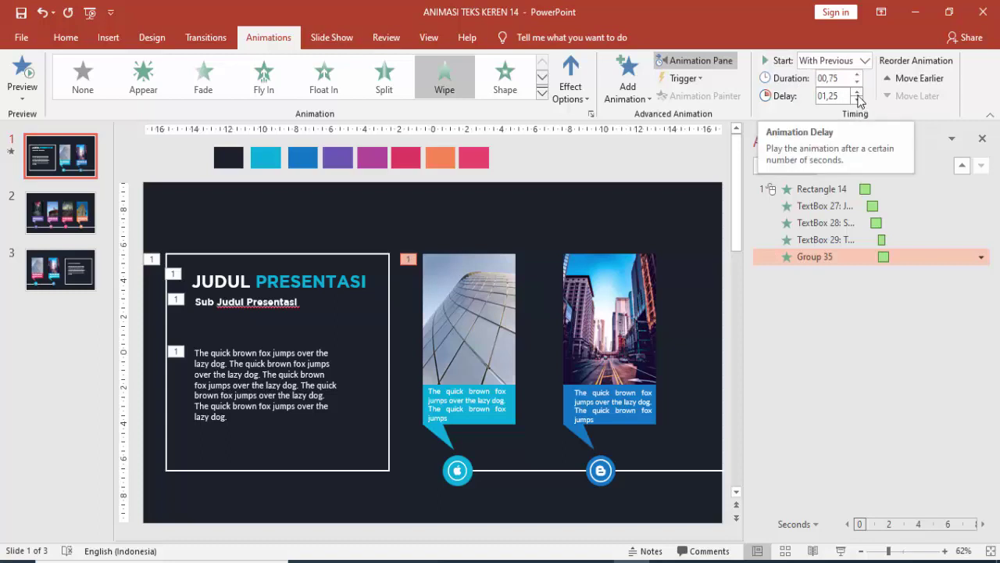
left_click(857, 93)
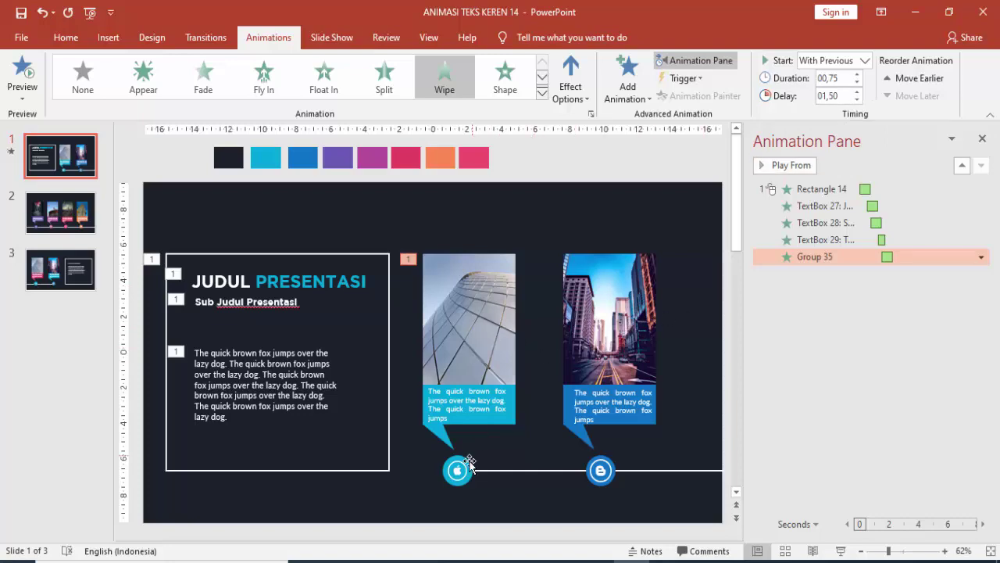
left_click(467, 464)
Give the circular icon below the left photo a Zoom entrance starting with previous
left_click(627, 78)
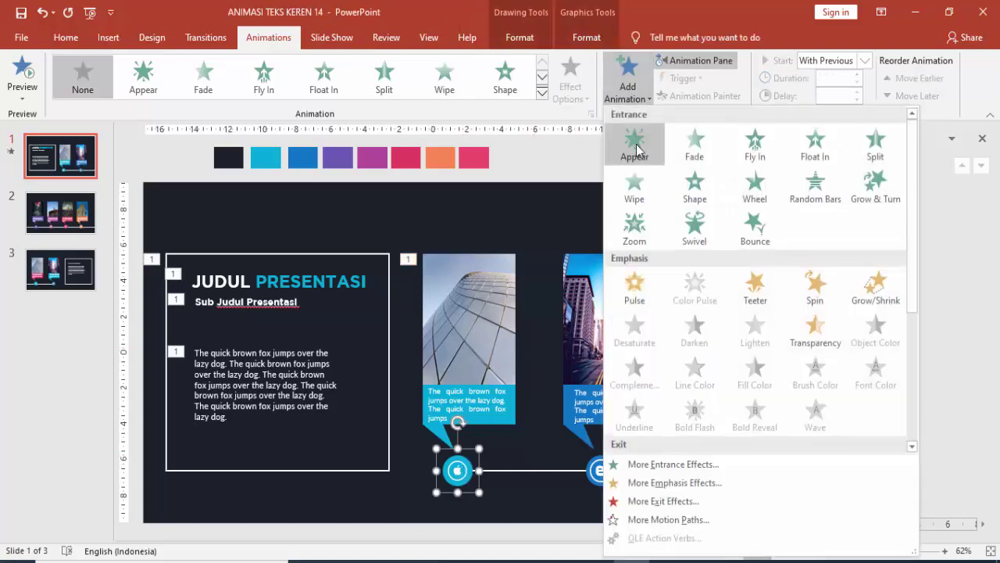
left_click(641, 226)
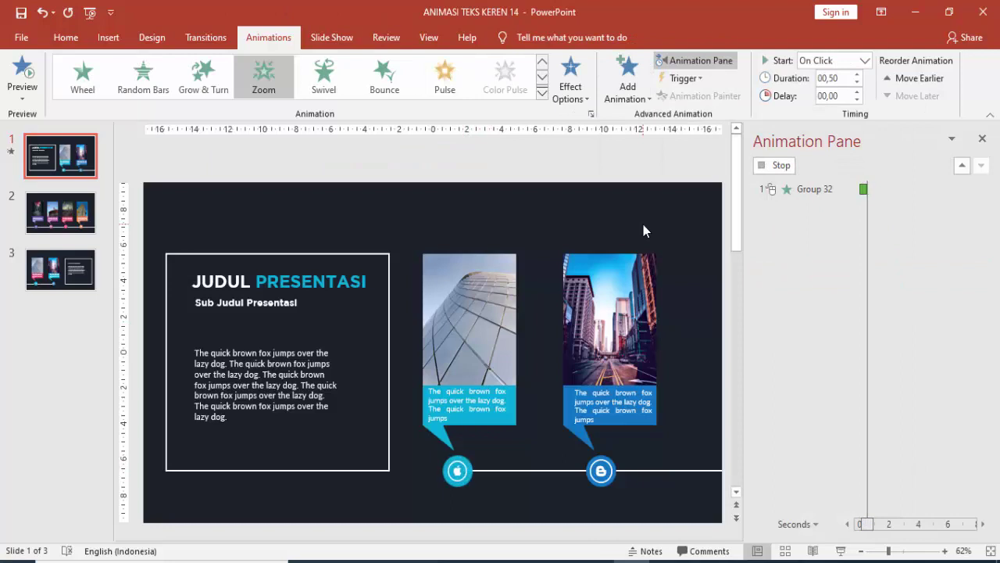
left_click(864, 60)
left_click(831, 91)
type("01,5")
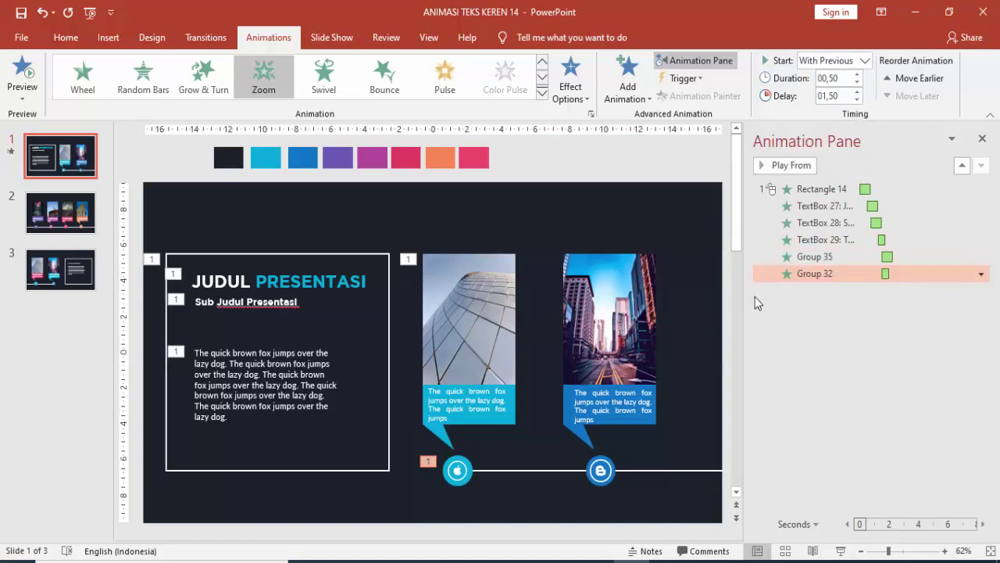
Preview the photo card and icon animations together, playing from the photo card's animation
left_click(460, 468)
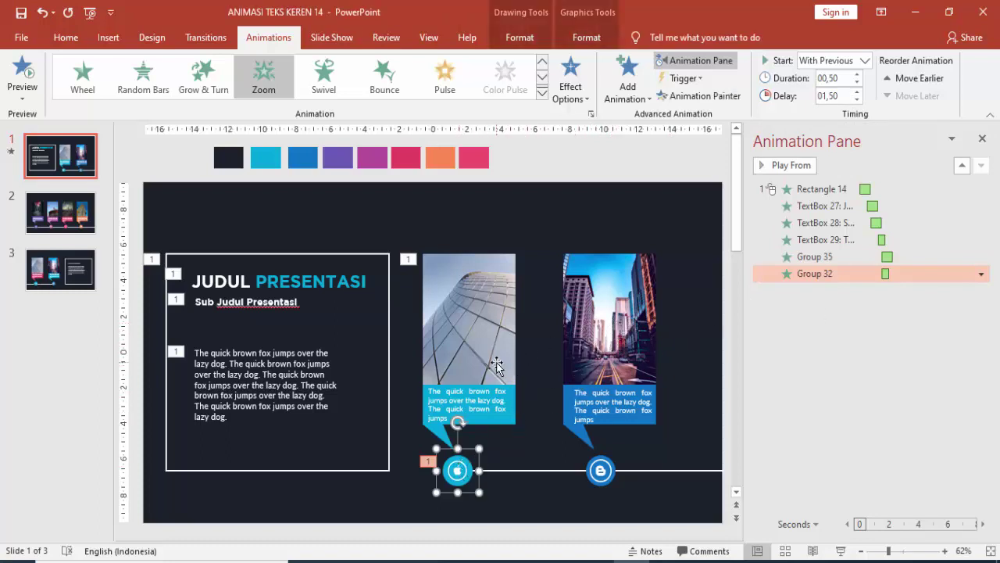
left_click(495, 363)
left_click(462, 473)
left_click(814, 257)
left_click(775, 165)
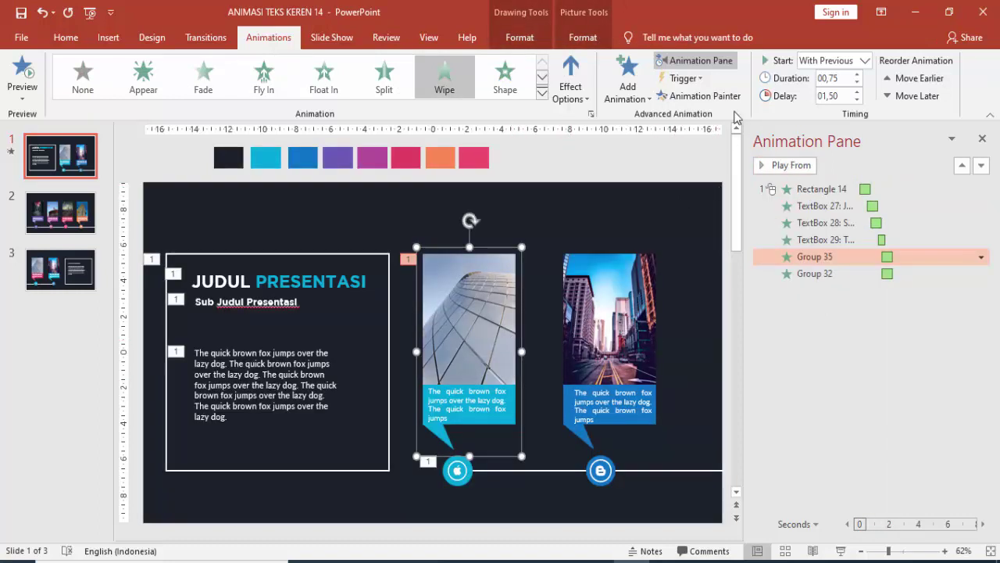
Copy the first card's Wipe to the second card and the first icon's Zoom to the blog icon, delayed 01,75
left_click(699, 95)
left_click(602, 344)
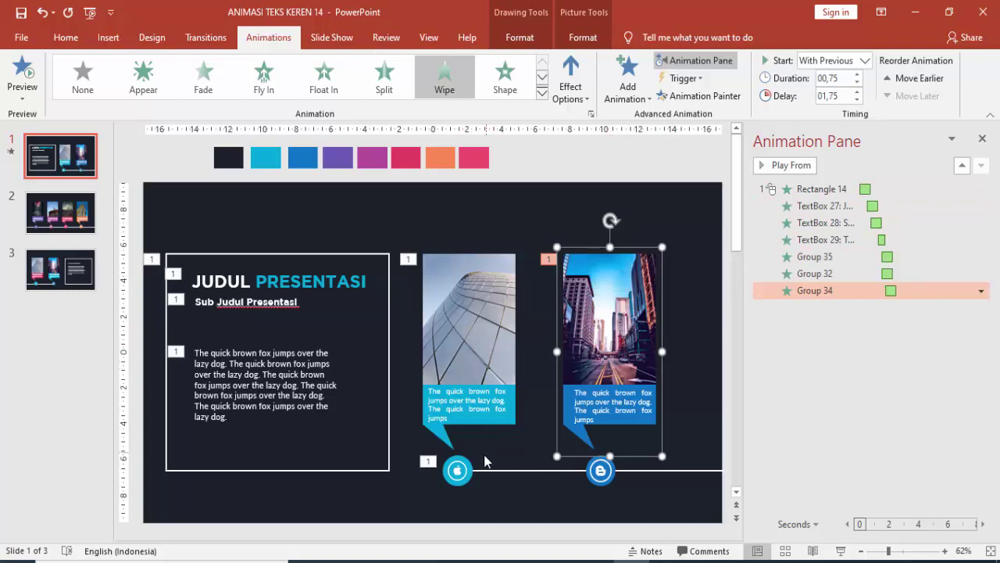
left_click(459, 469)
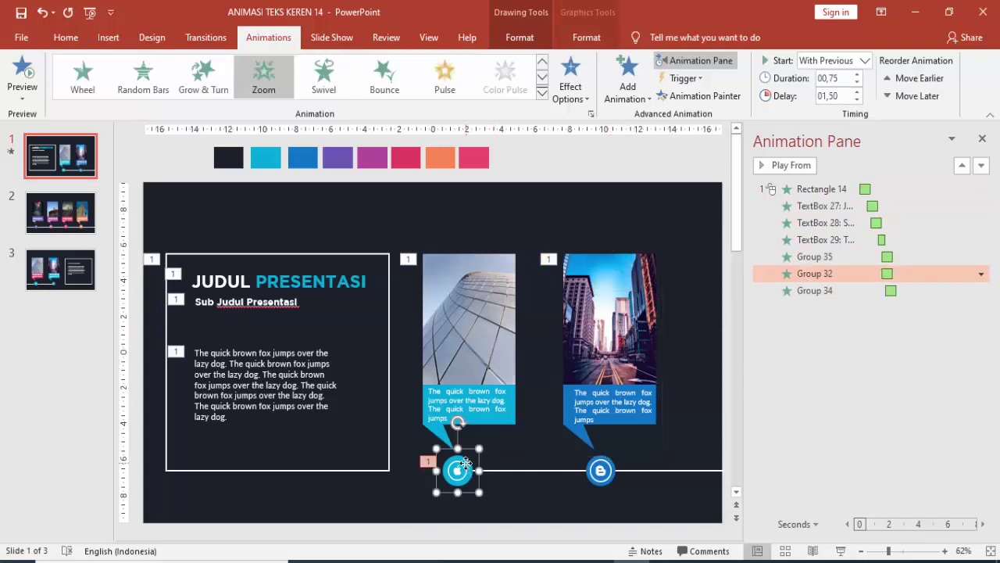
left_click(708, 97)
left_click(610, 470)
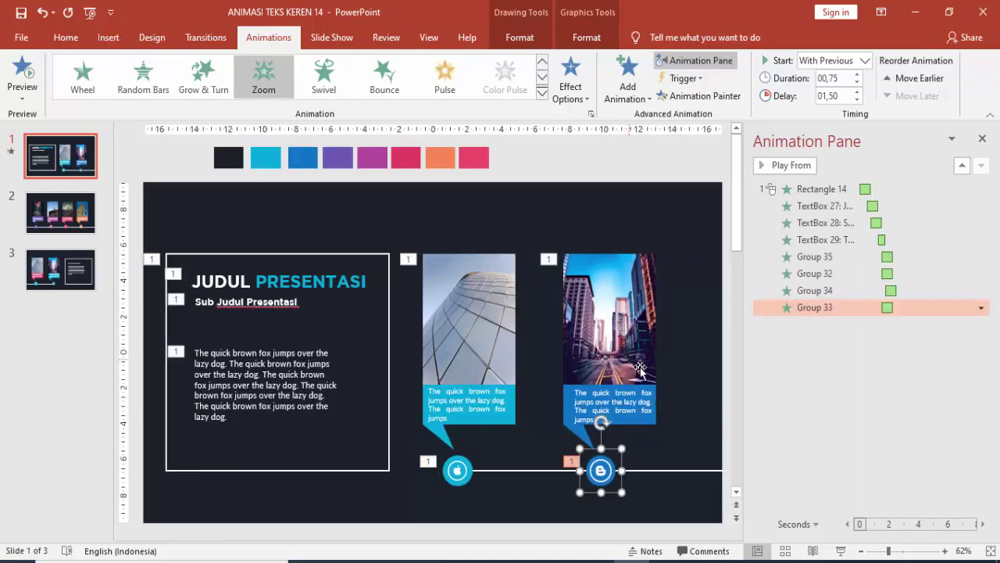
left_click(857, 92)
left_click(520, 470)
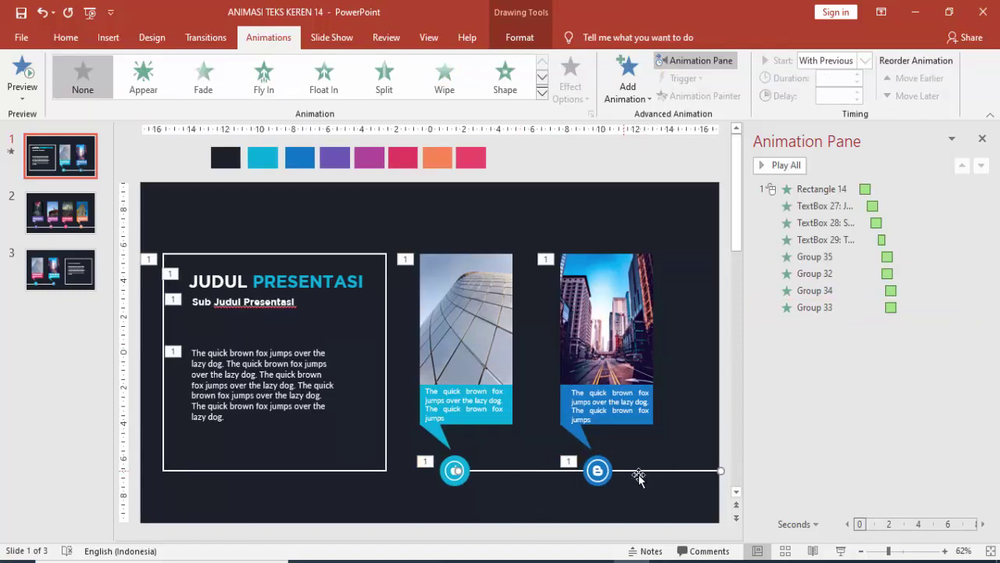
Give the timeline line a Wipe entrance coming in from the left
left_click(628, 78)
left_click(642, 188)
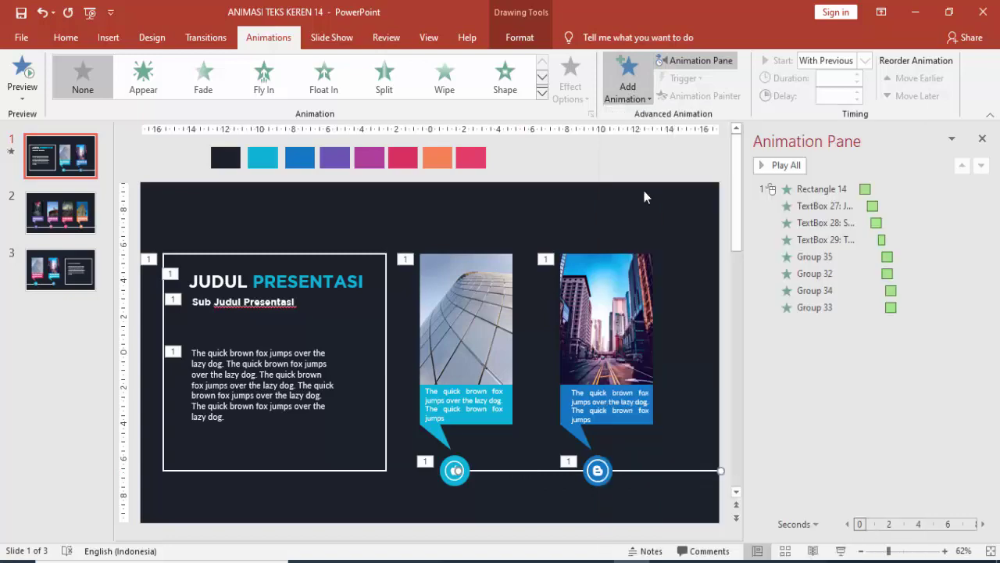
left_click(570, 86)
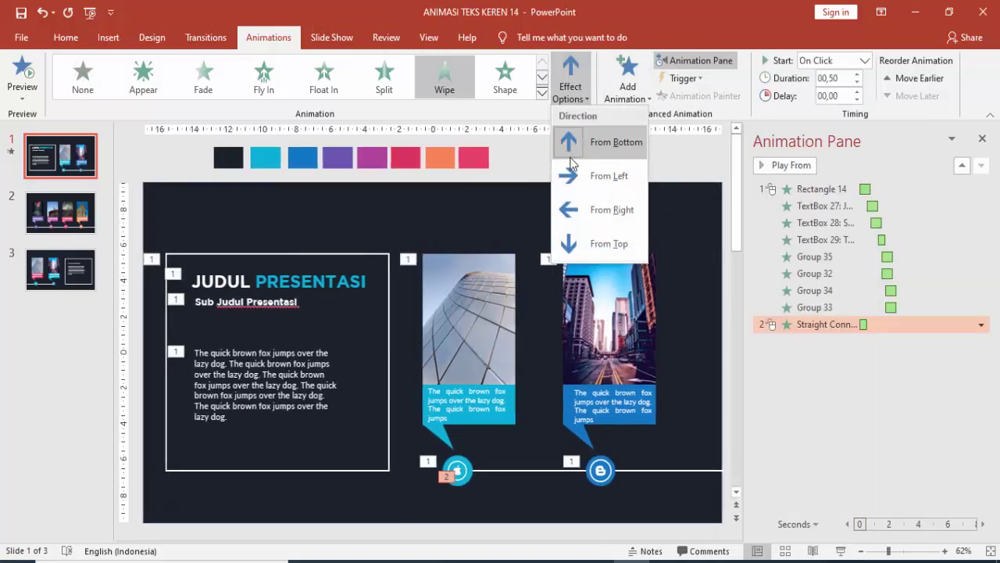
left_click(574, 172)
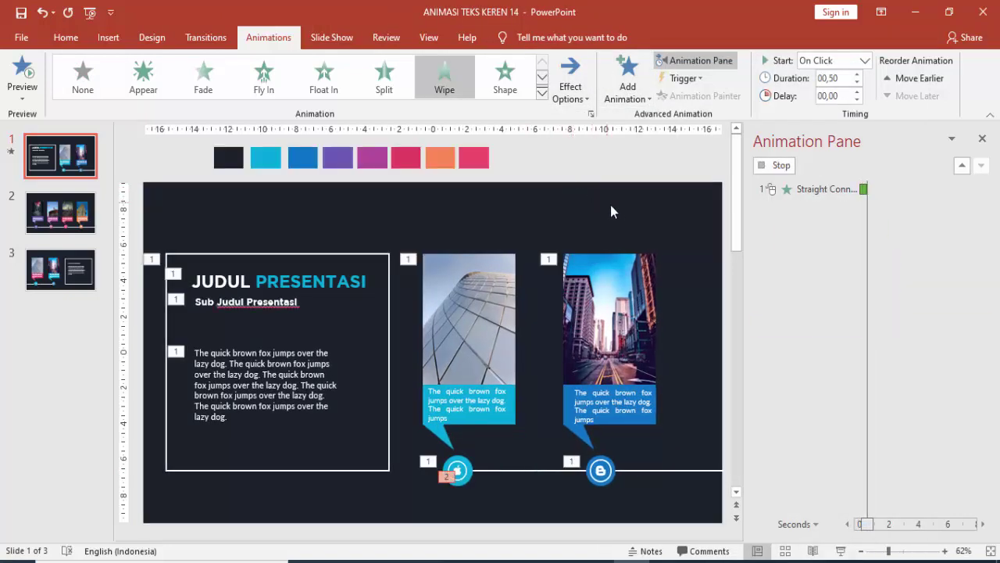
Time the line's wipe to start with previous, lasting 00,75 with a 01,50 delay
left_click(833, 60)
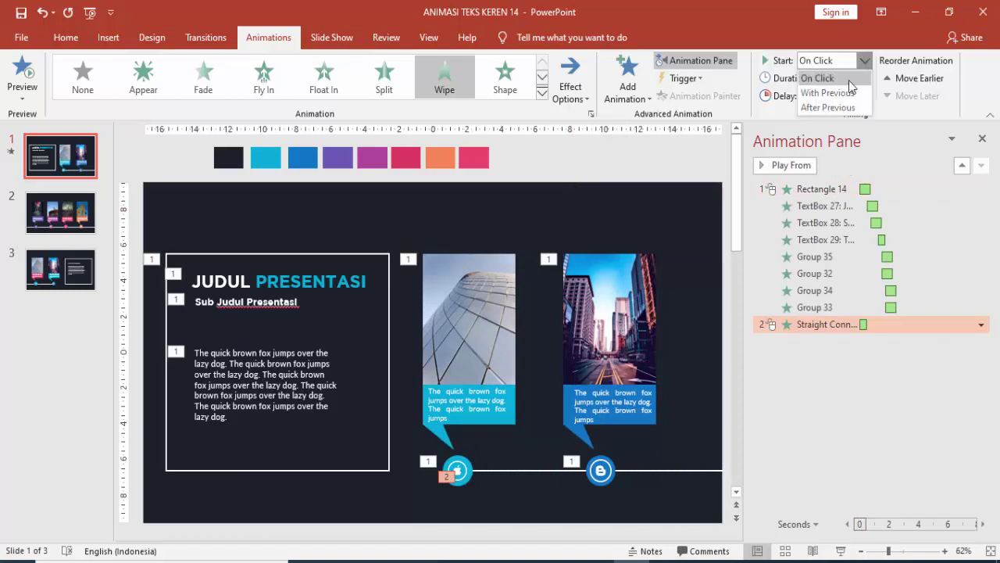
left_click(829, 89)
triple_click(830, 95)
type("01,75")
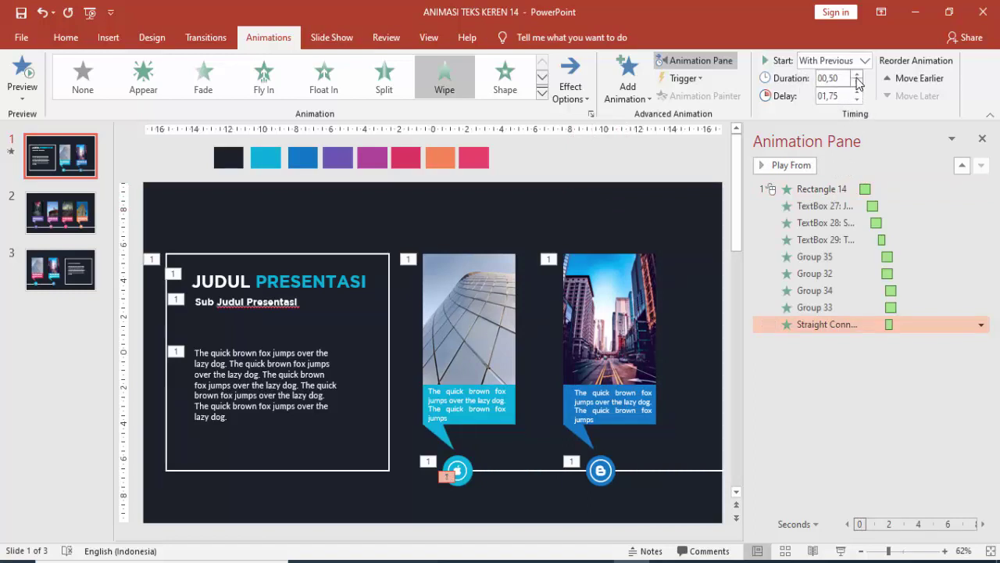
left_click(857, 74)
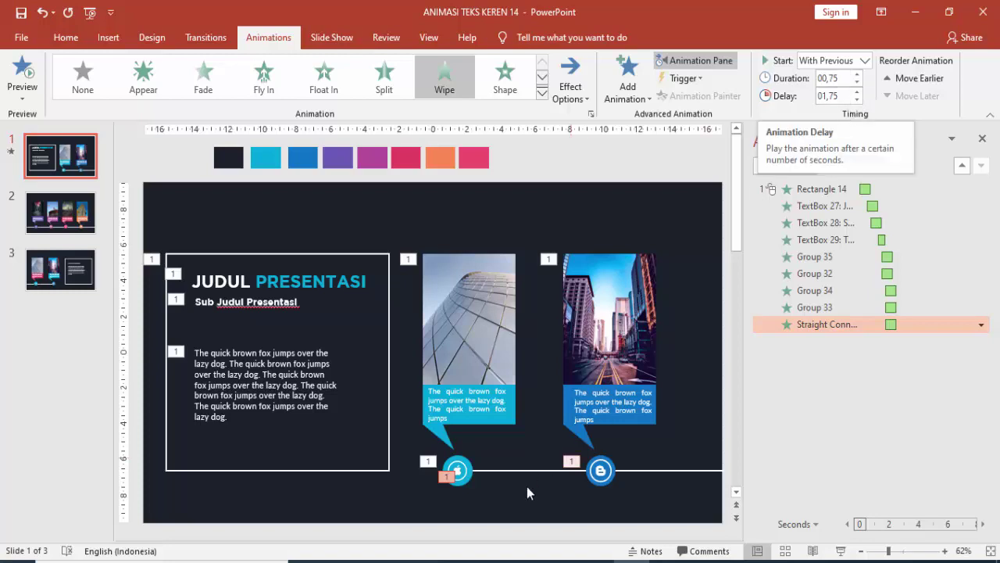
left_click(469, 473)
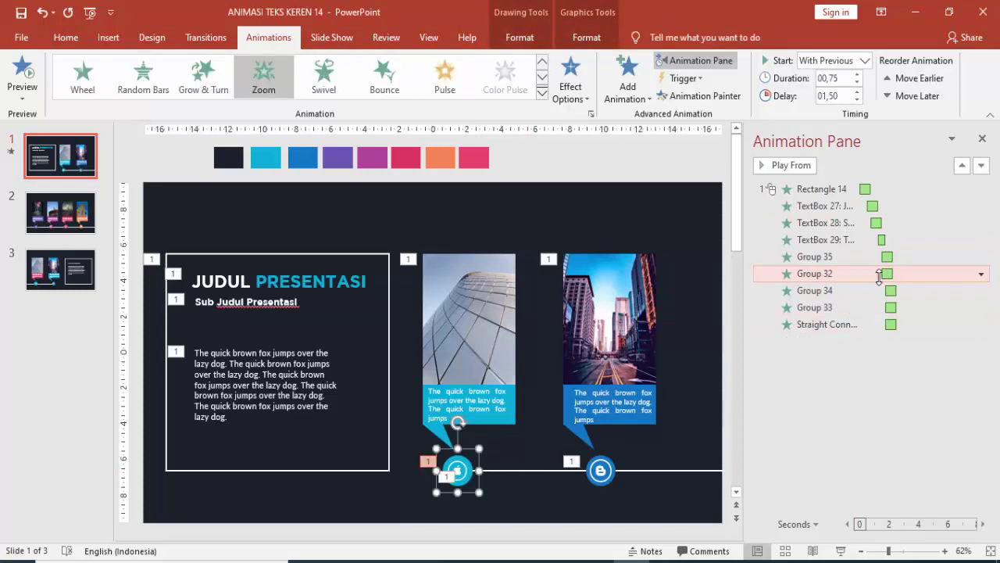
left_click(887, 324)
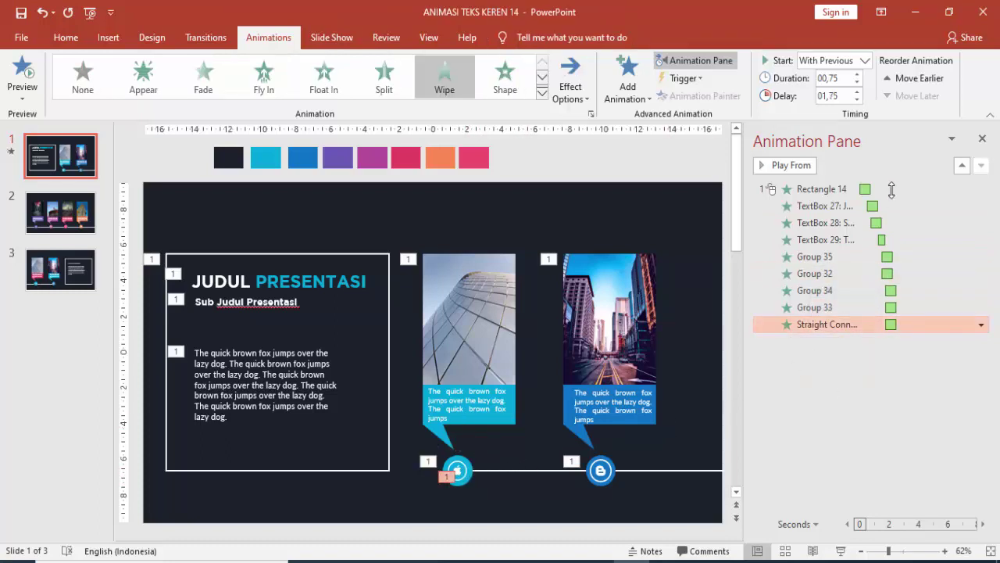
left_click(856, 99)
left_click(819, 189)
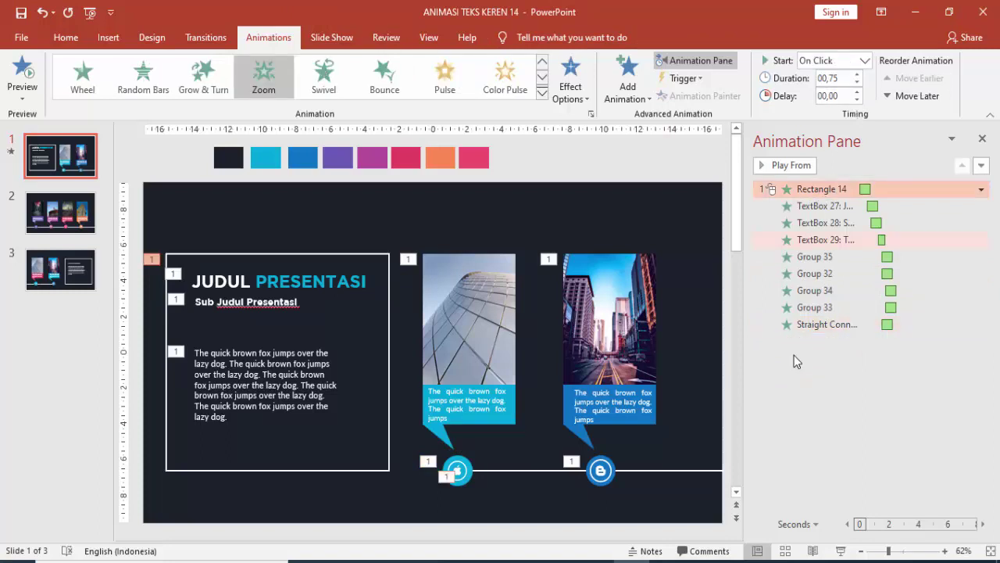
left_click(840, 552)
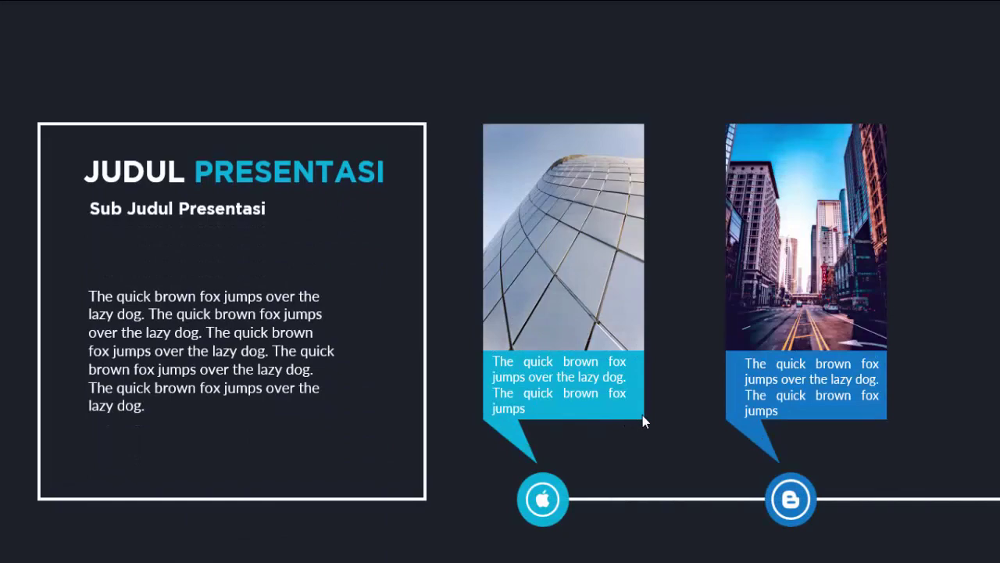
key("Escape")
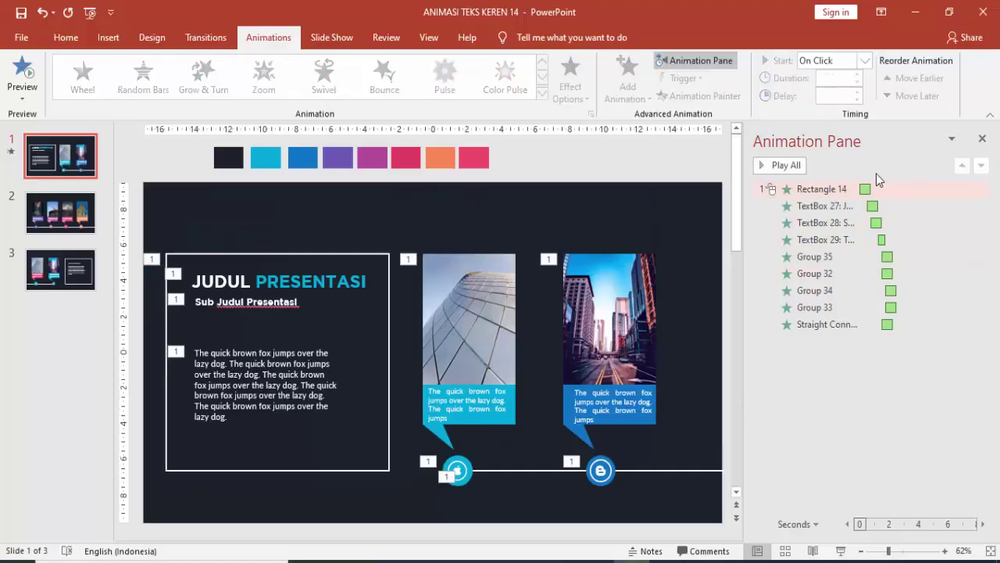
Select the line, title, photo cards and icons on slide 1 to review their animation timings
left_click(669, 469)
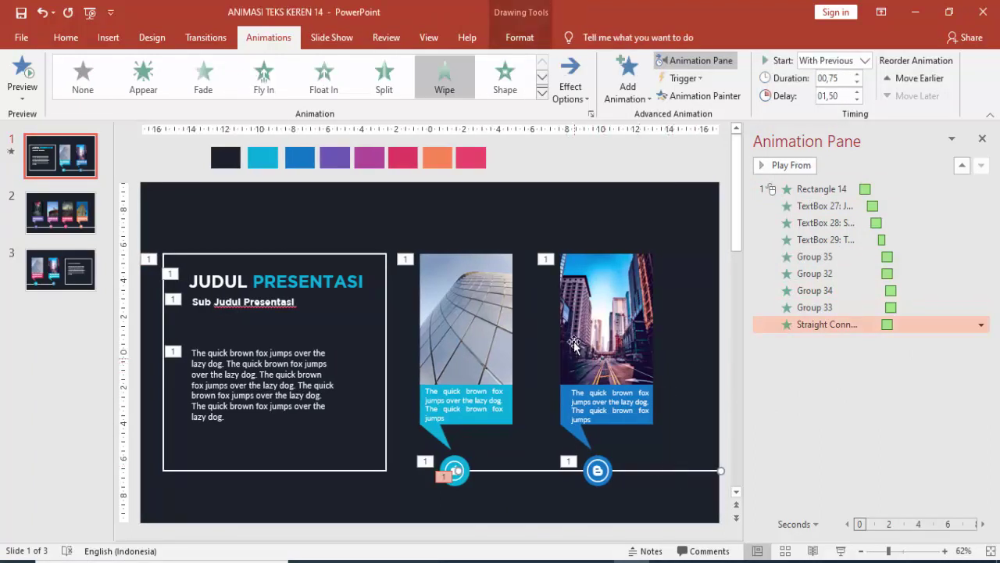
left_click(376, 221)
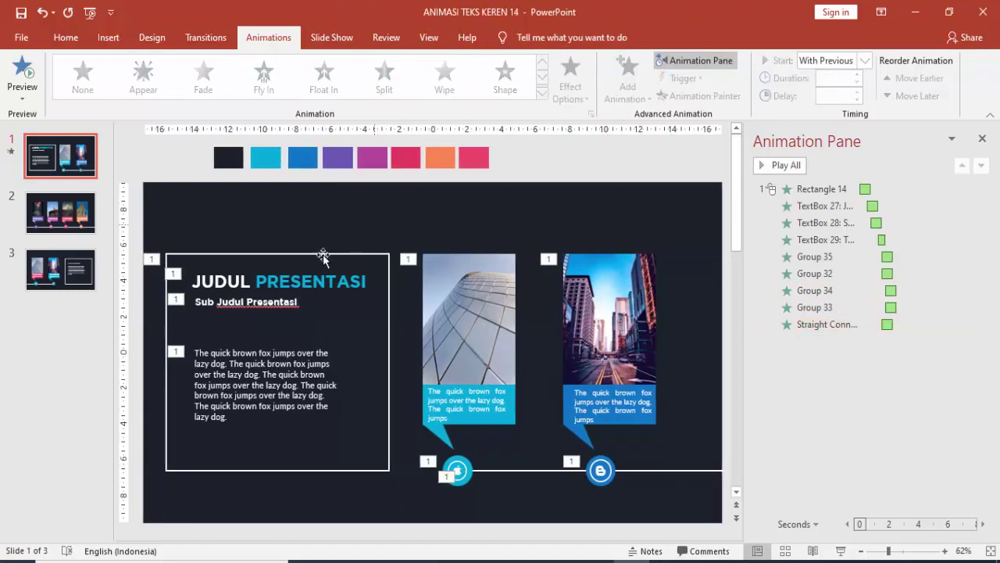
left_click(389, 307)
left_click(350, 281)
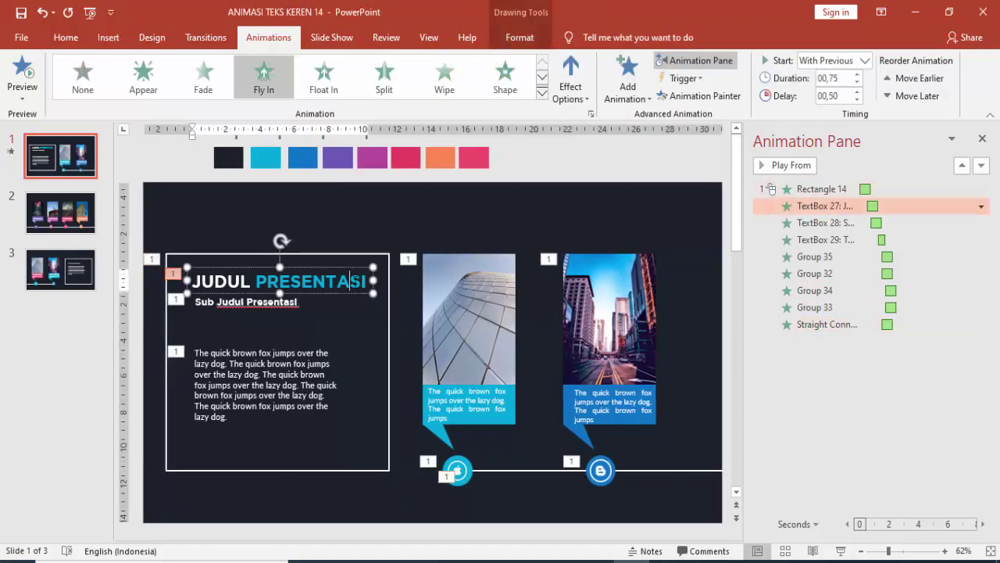
left_click(432, 302)
left_click(577, 303)
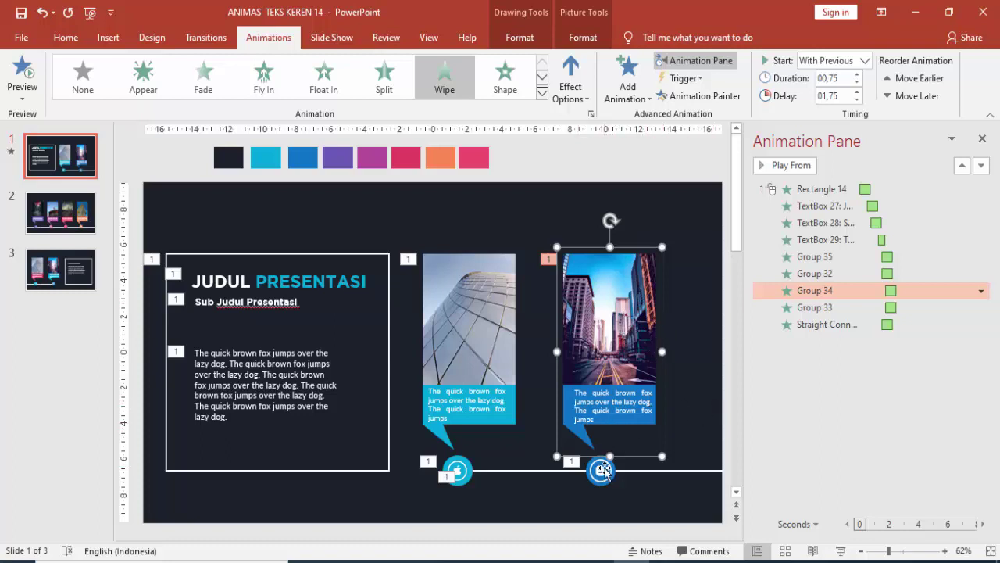
left_click(598, 466)
left_click(466, 471)
left_click(501, 471)
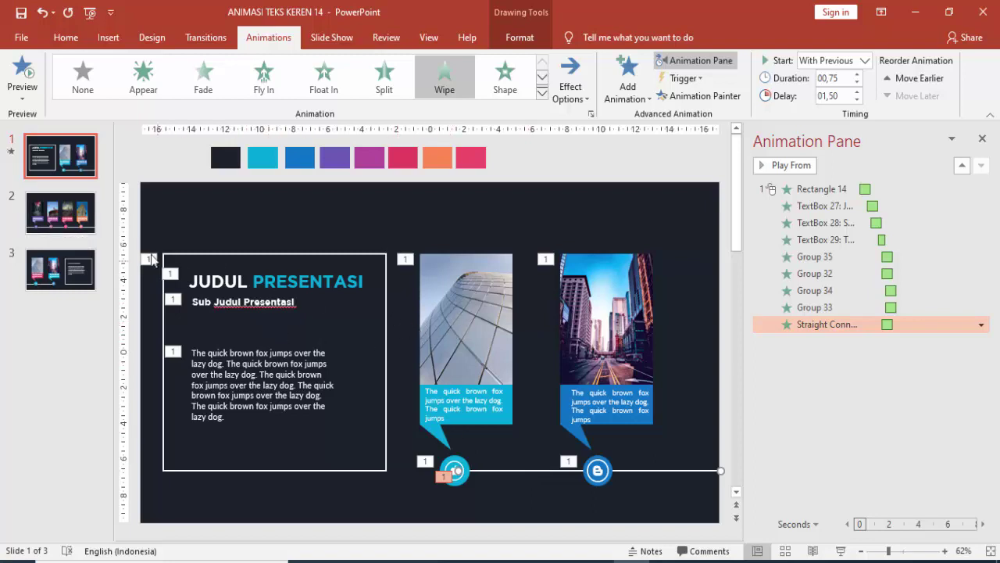
Pick up the second photo card's animation with Animation Painter and carry it to slide 2
left_click(592, 325)
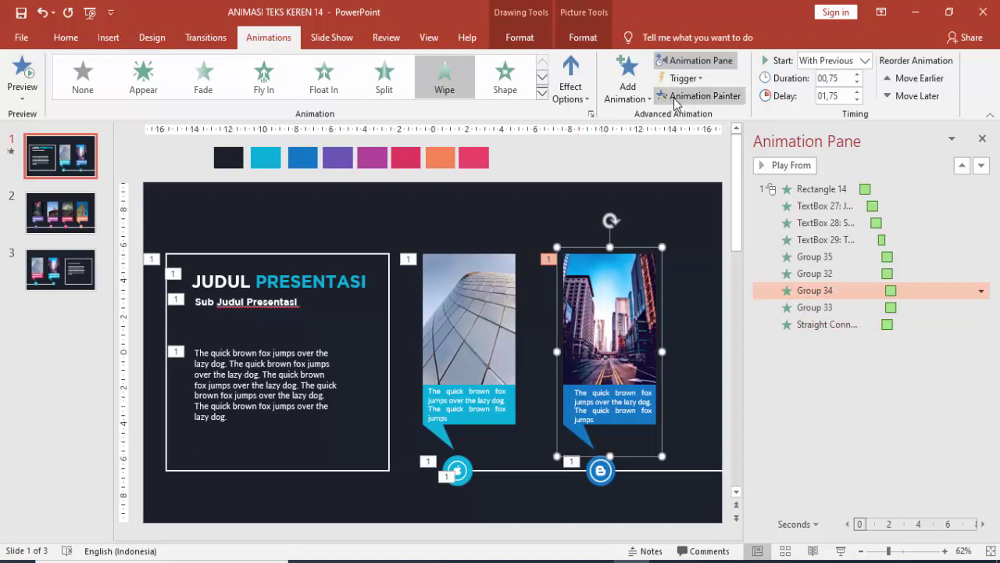
left_click(676, 97)
left_click(60, 212)
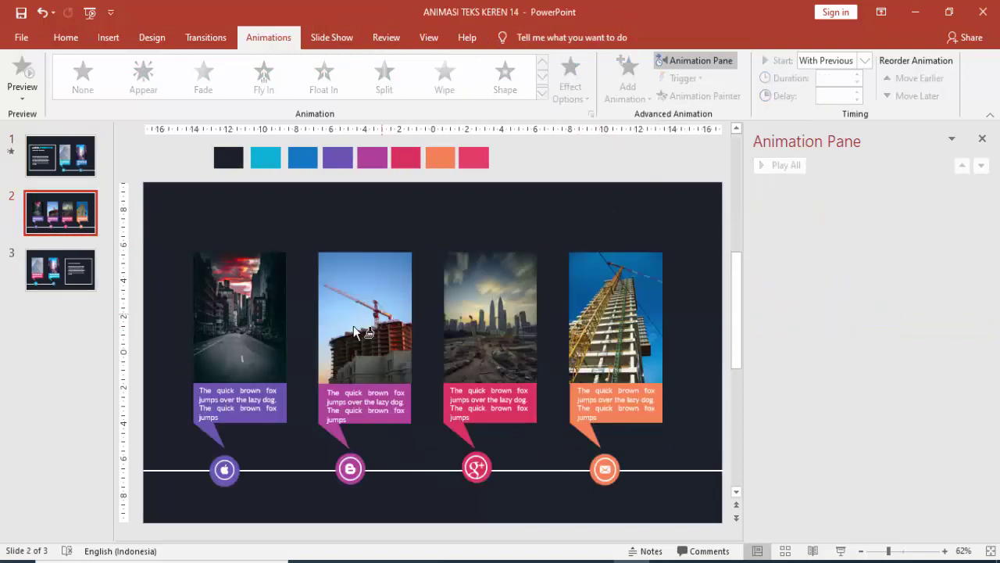
Paint the Wipe onto slide 2's first image, then group the first card's image and text box
left_click(251, 319)
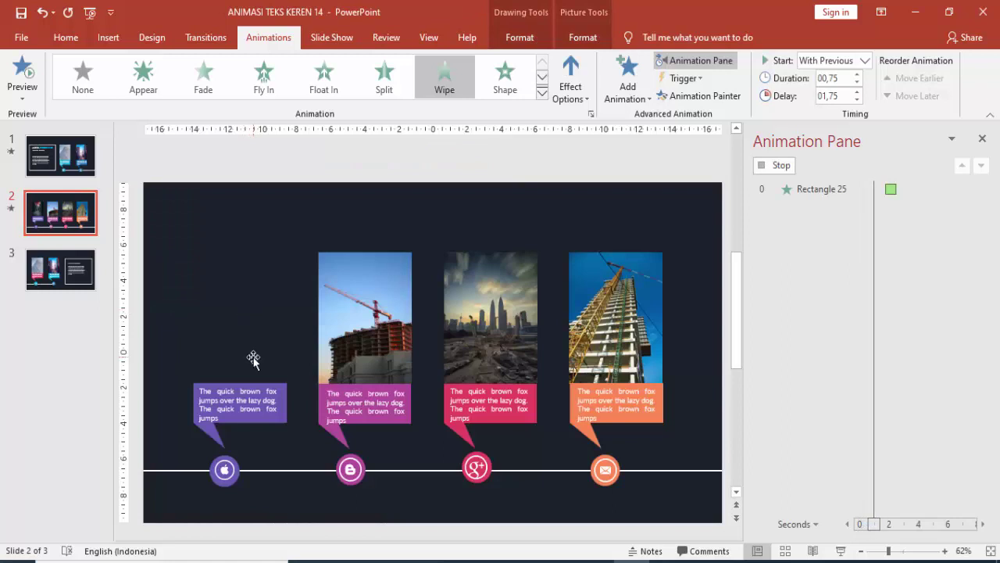
left_click(266, 422)
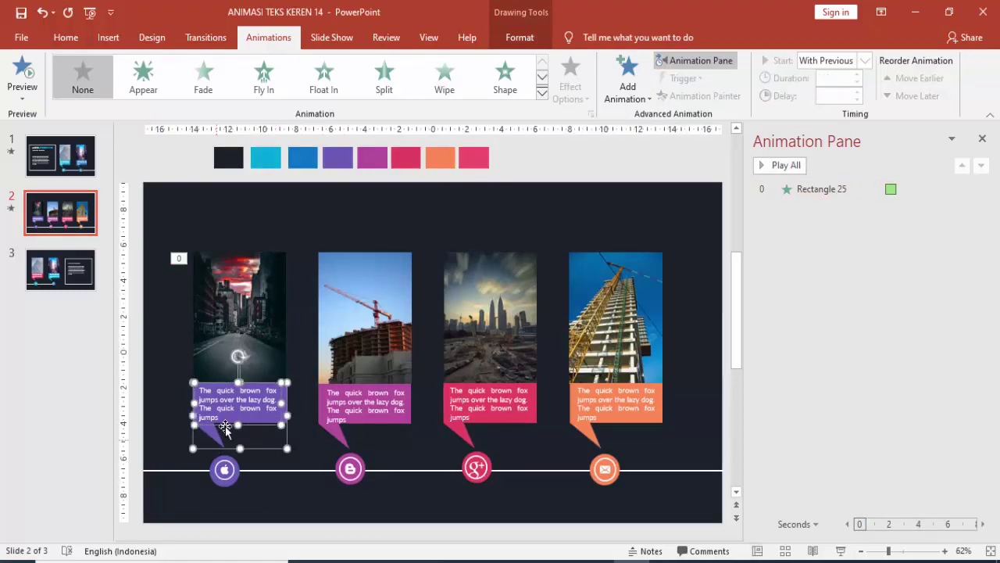
left_click(264, 328, "shift")
right_click(266, 320)
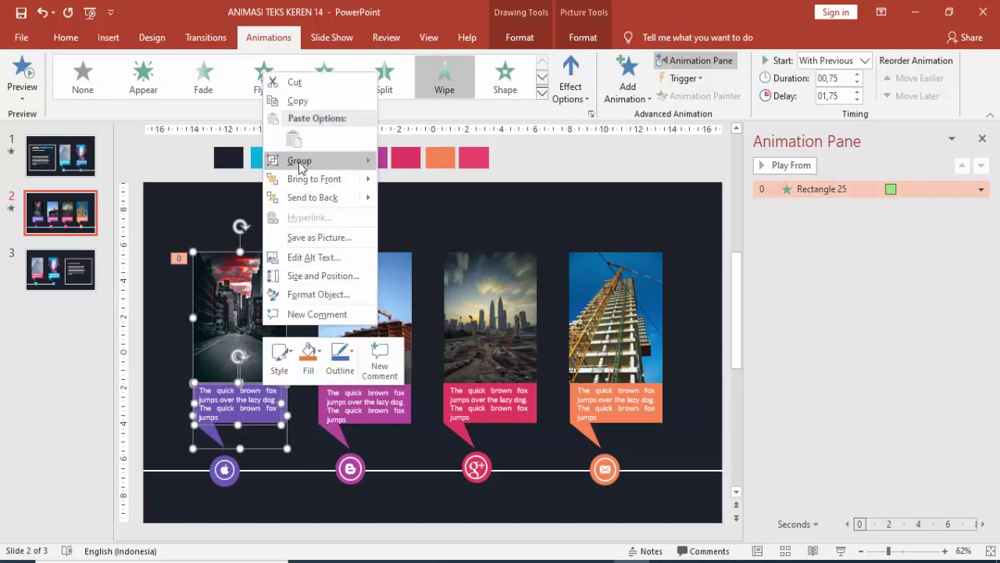
left_click(399, 166)
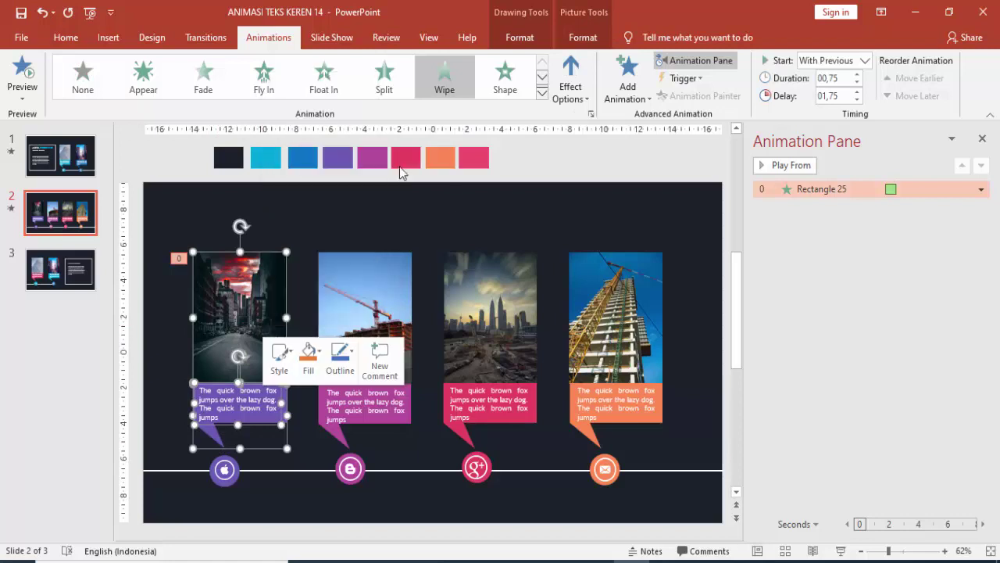
Select the second card's parts and group the third and fourth cards' images, text boxes and pointers
left_click(344, 297)
left_click(362, 414, "shift")
left_click(341, 440, "shift")
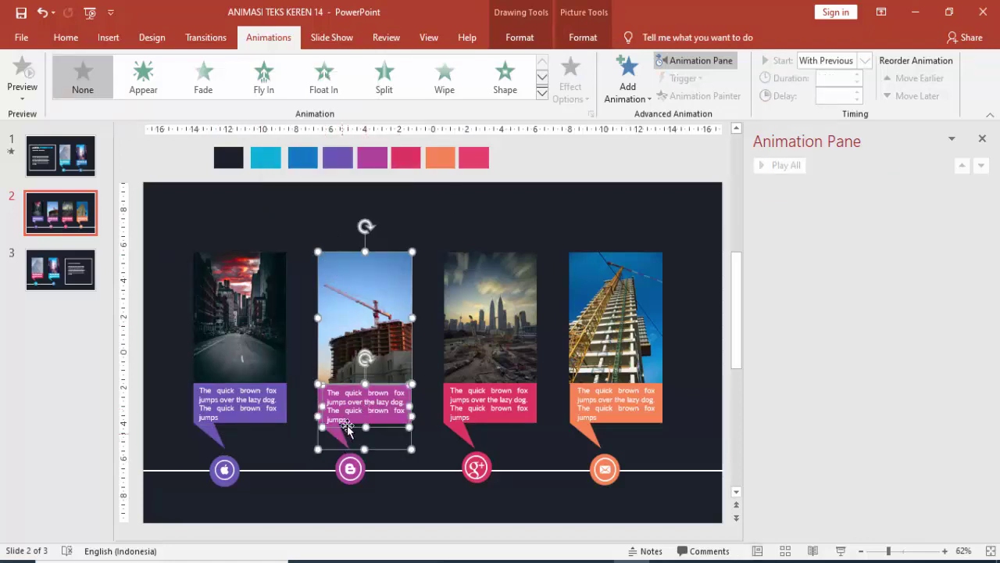
left_click(484, 369)
left_click(479, 396, "shift")
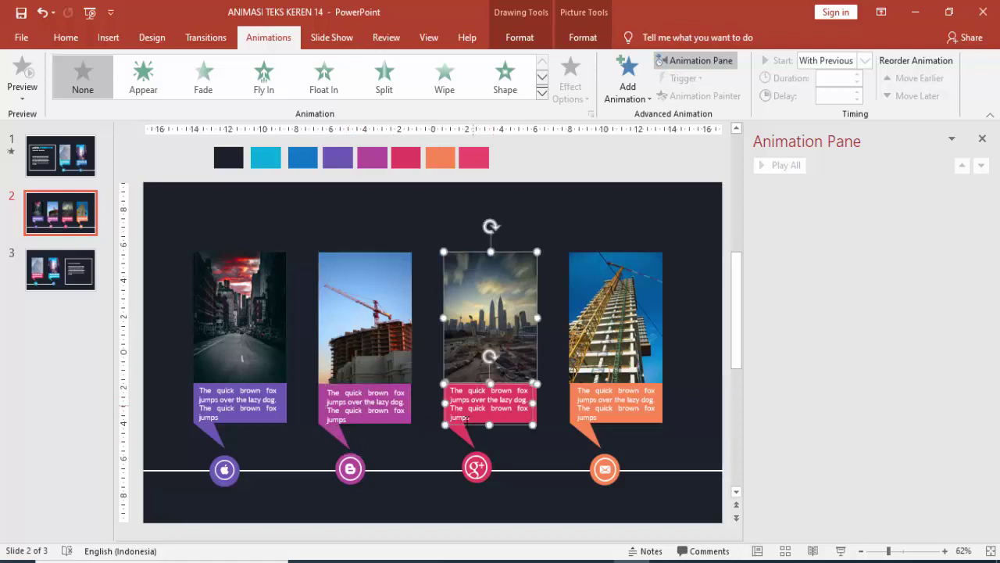
left_click(463, 433, "shift")
key("ctrl+g")
left_click(600, 348)
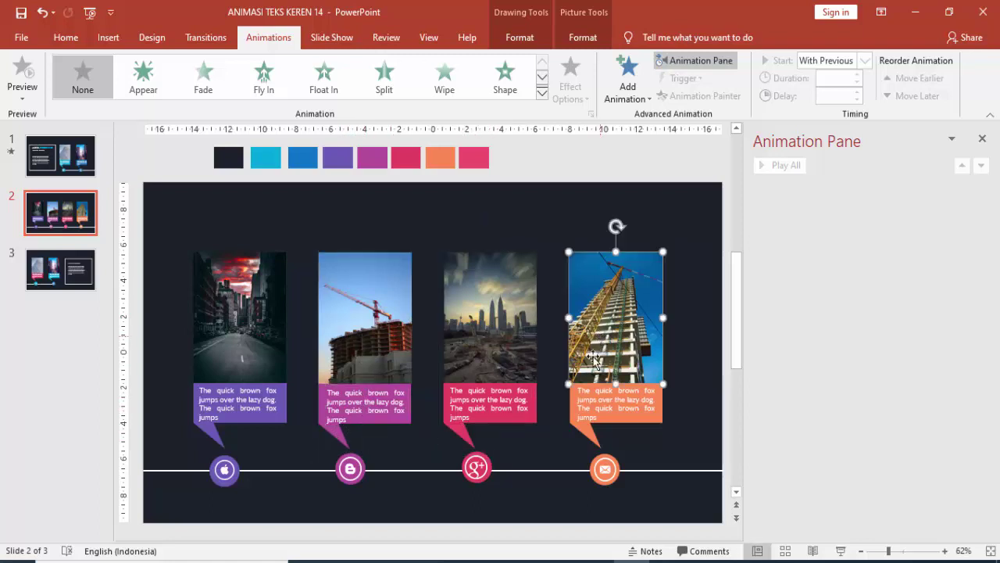
left_click(587, 404, "shift")
left_click(589, 437, "shift")
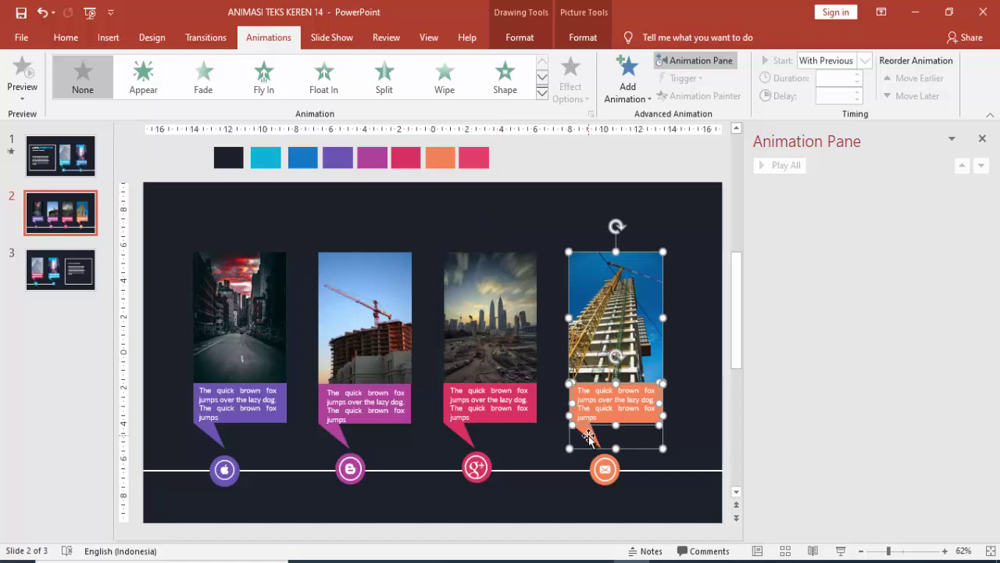
key("ctrl+g")
Check the apple, blog, Google+ and email timeline icons, then select the first photo card for animating
left_click(225, 475)
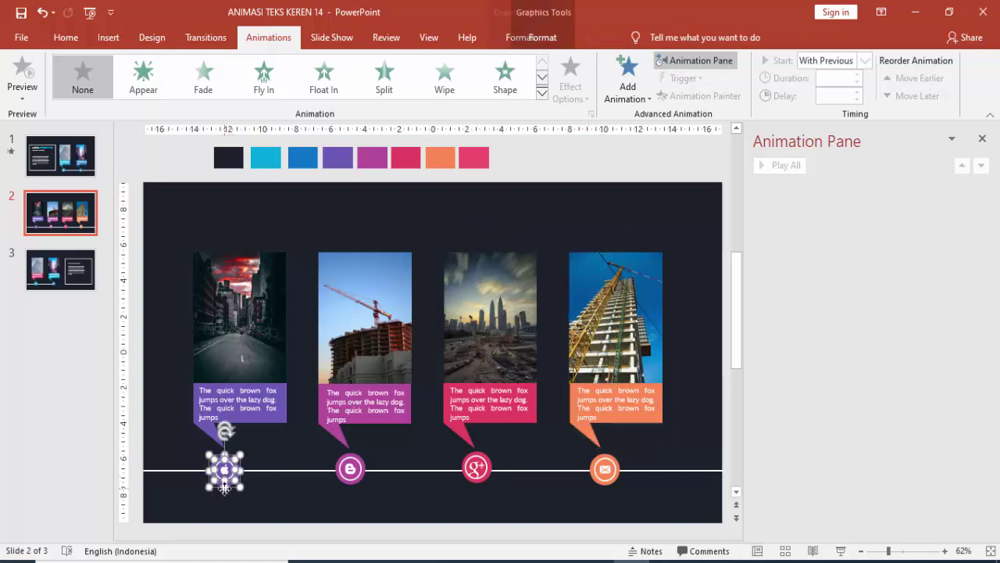
left_click(347, 475)
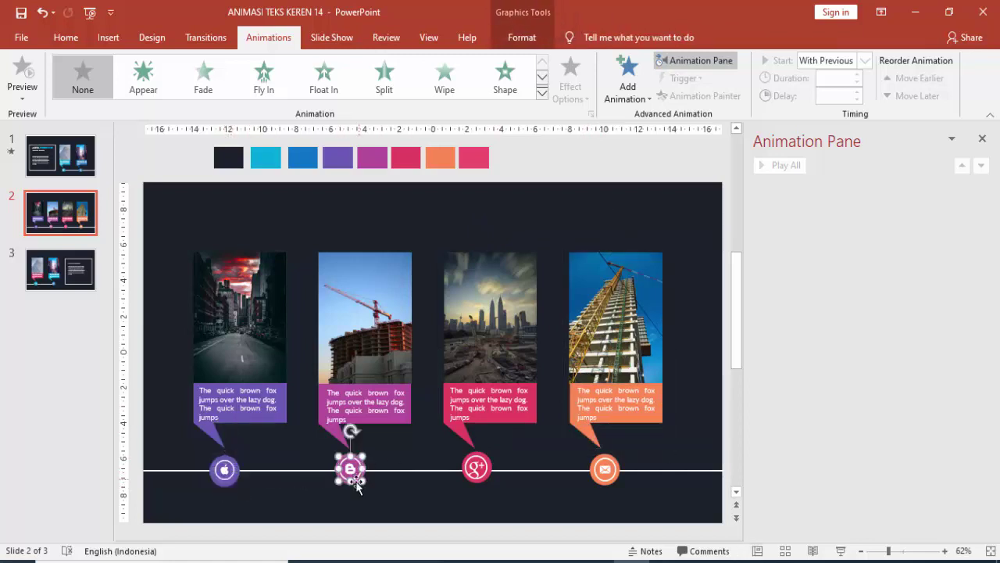
left_click(350, 485)
left_click(349, 480)
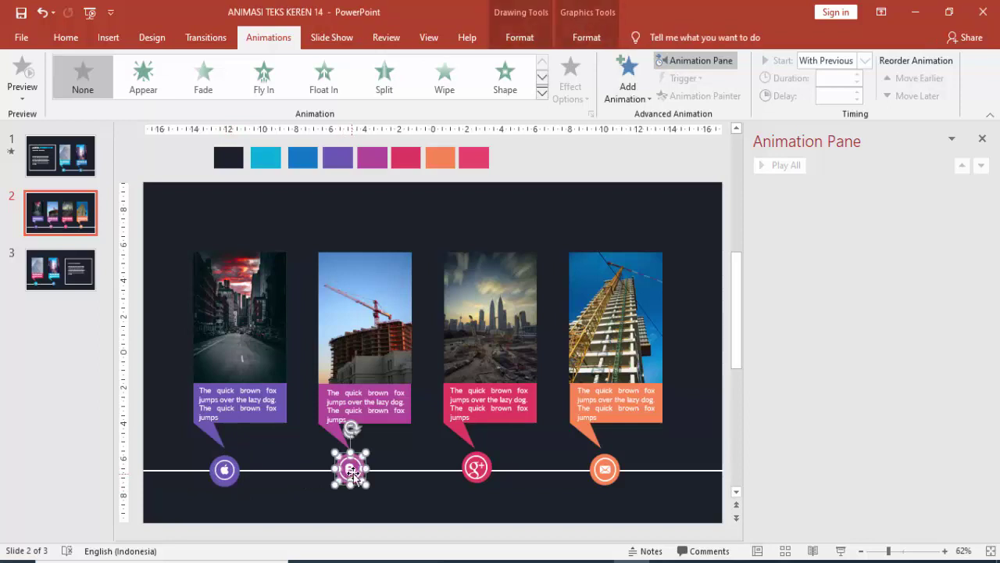
left_click(481, 467)
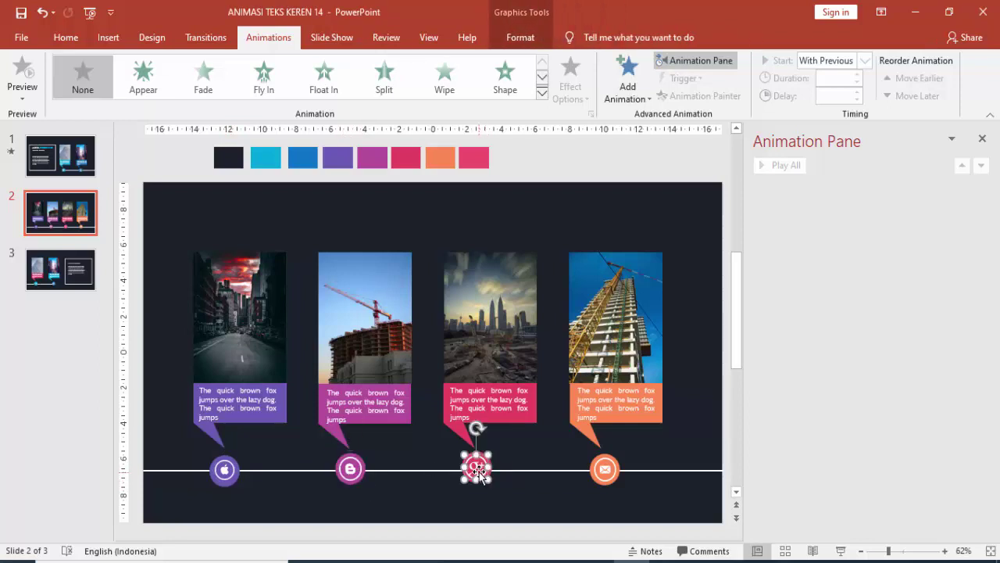
left_click(477, 483)
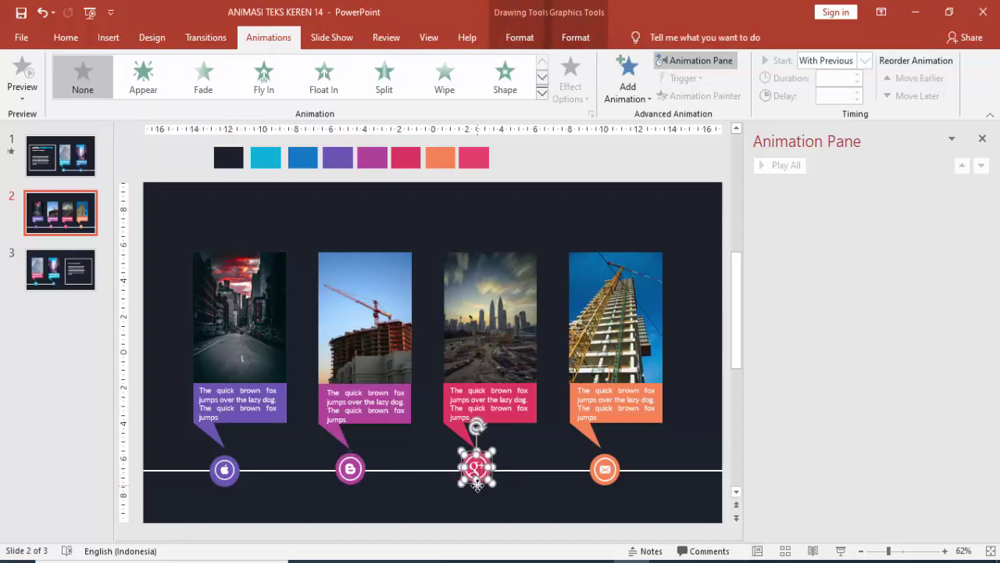
left_click(606, 476)
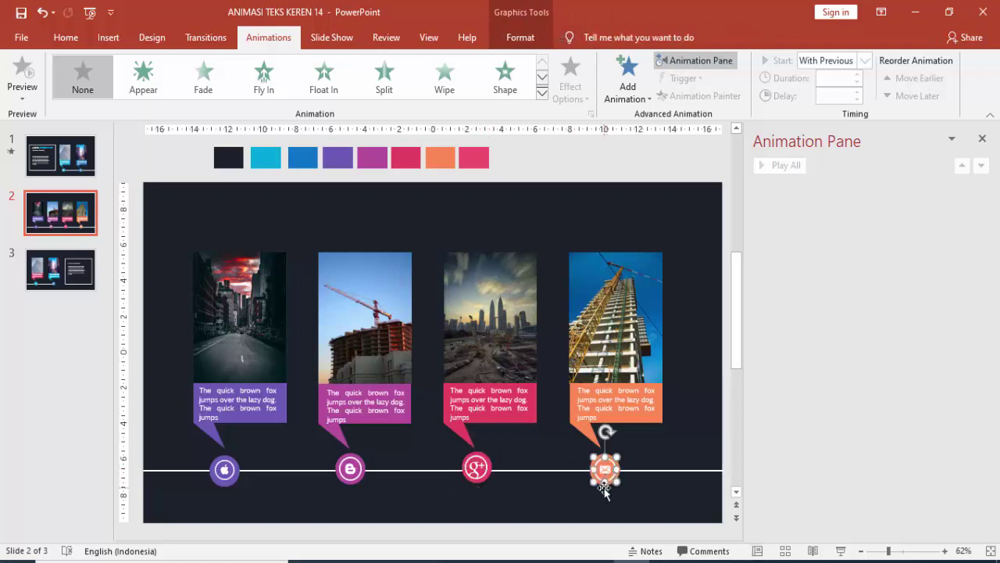
left_click(609, 480)
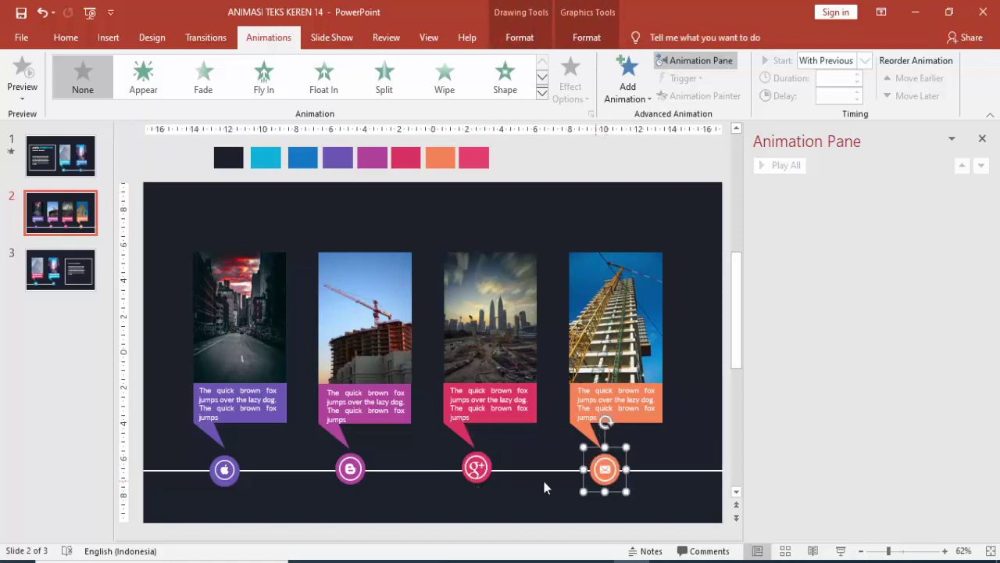
left_click(700, 385)
left_click(227, 320)
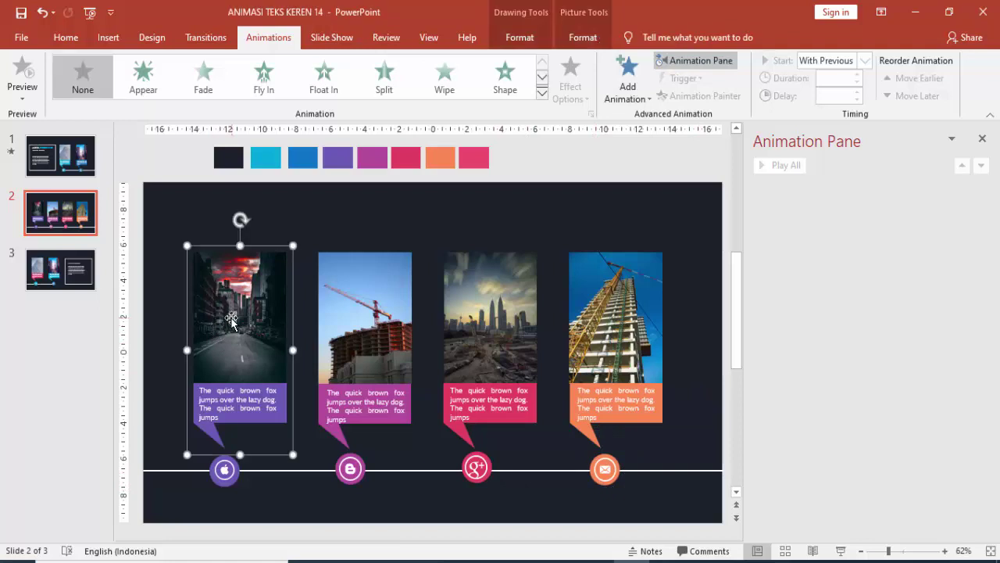
left_click(627, 79)
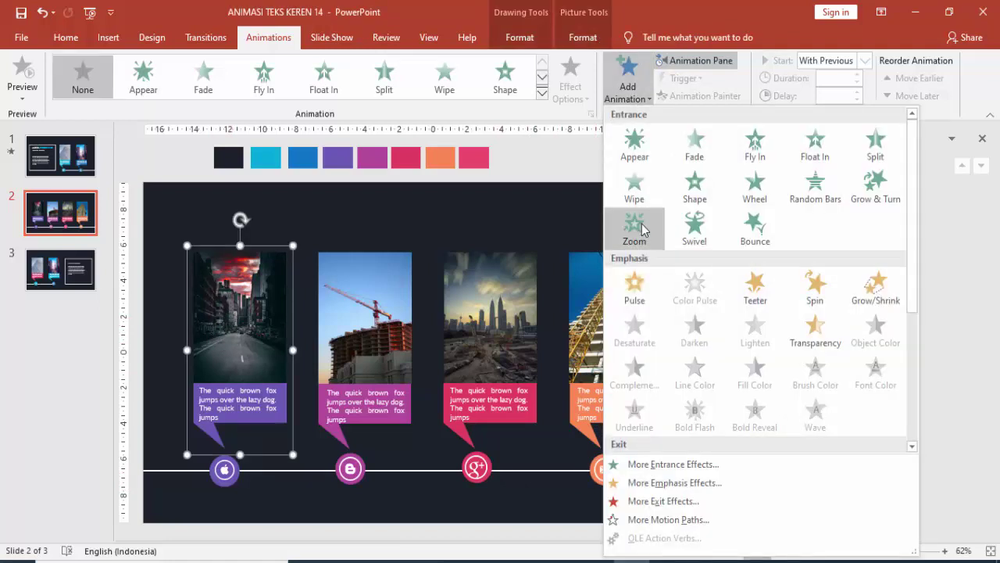
Give the first photo card a Wipe entrance from the top lasting 0.75 seconds
left_click(631, 183)
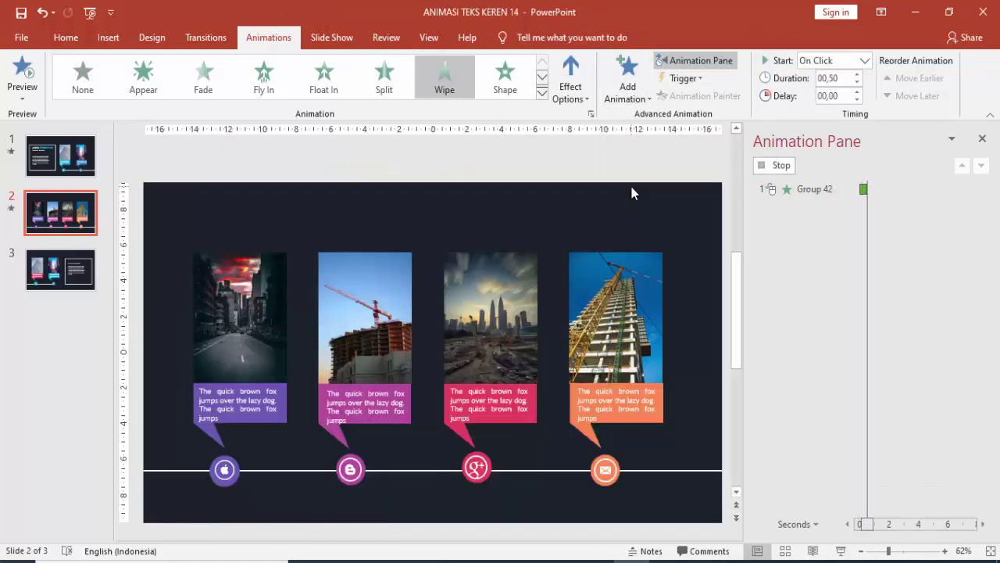
left_click(570, 86)
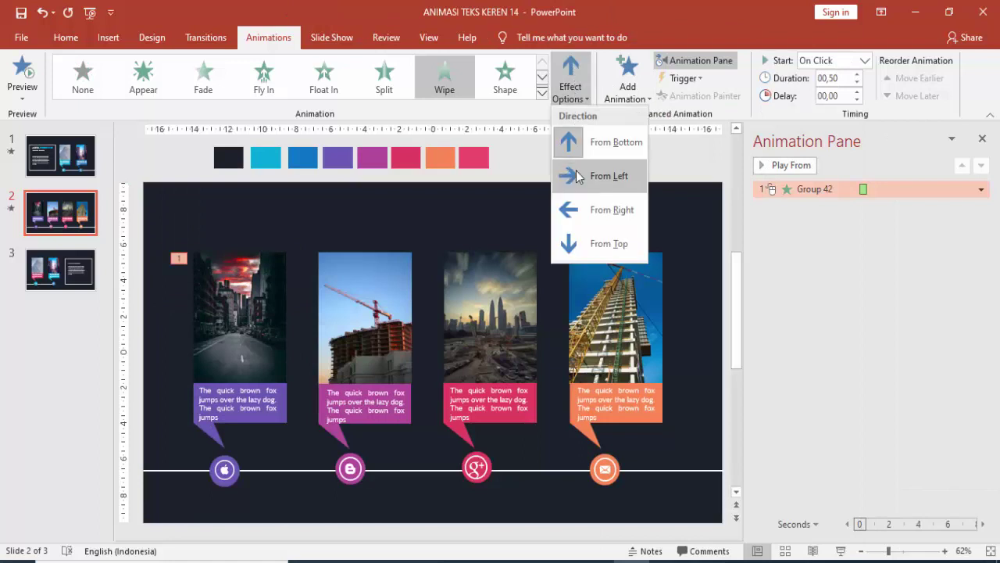
left_click(576, 237)
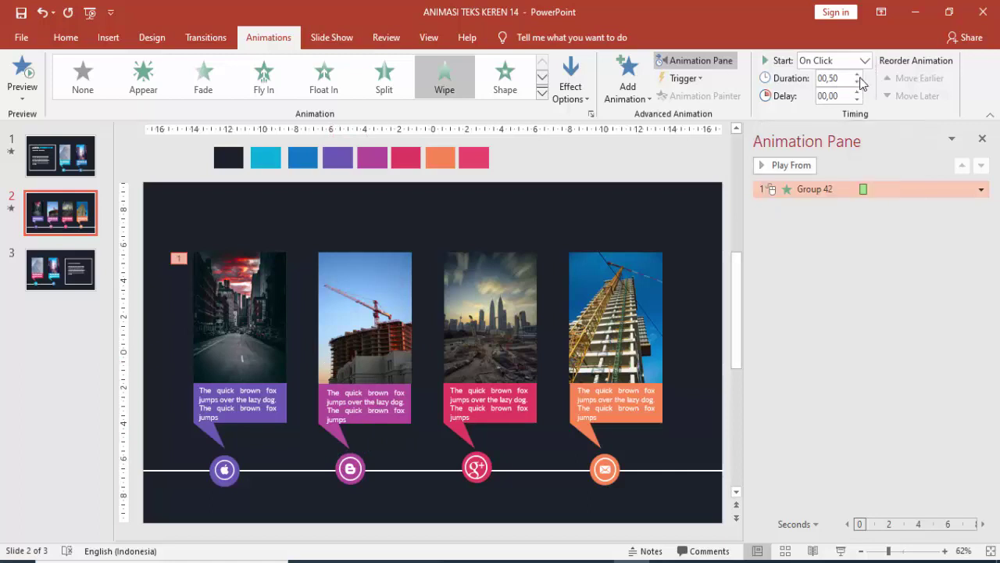
left_click(857, 74)
Give the apple icon a Zoom with previous, 0.50 s long, delayed 0.75 s, and preview the slide
left_click(225, 471)
left_click(627, 78)
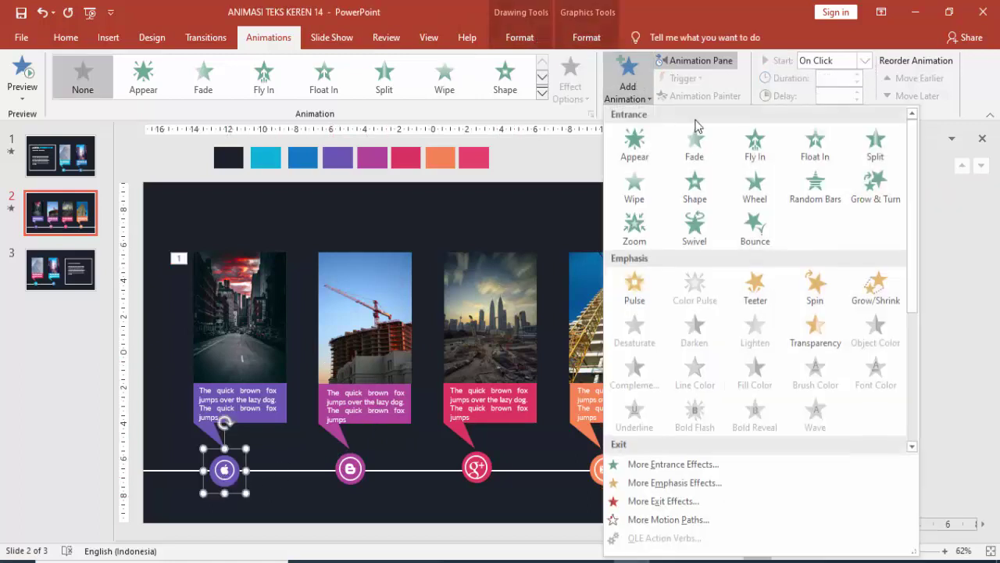
left_click(631, 226)
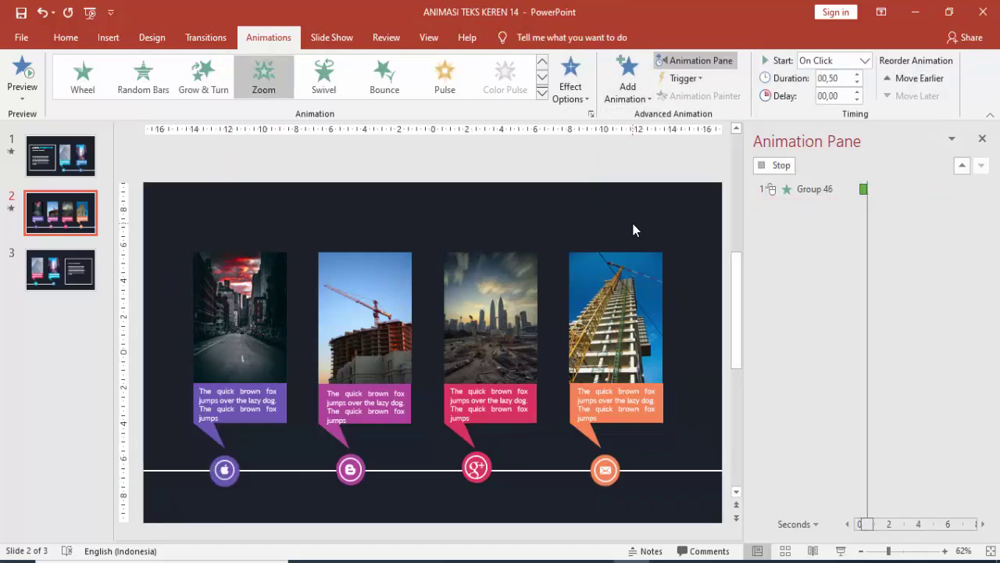
left_click(864, 61)
left_click(826, 93)
left_click(857, 74)
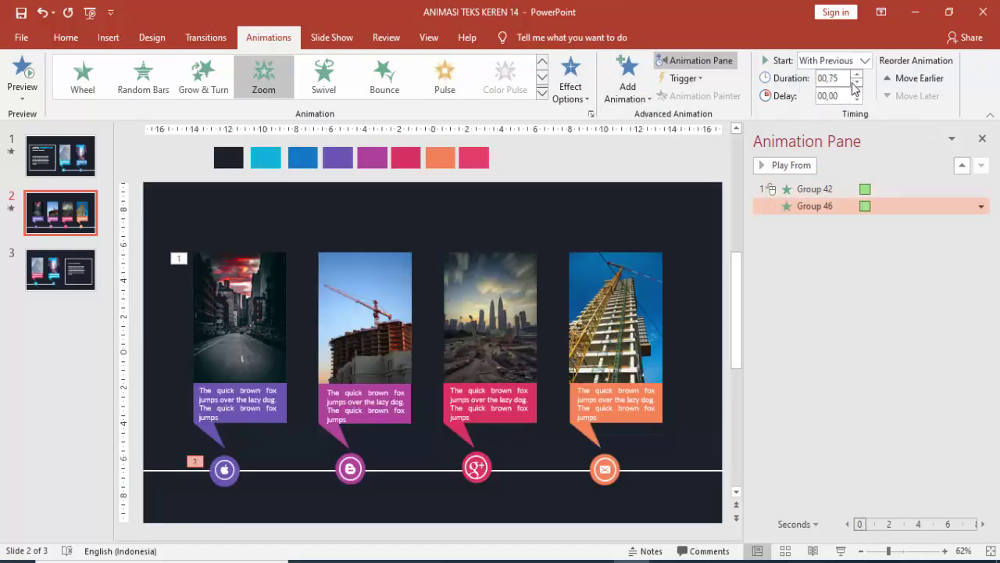
left_click(856, 81)
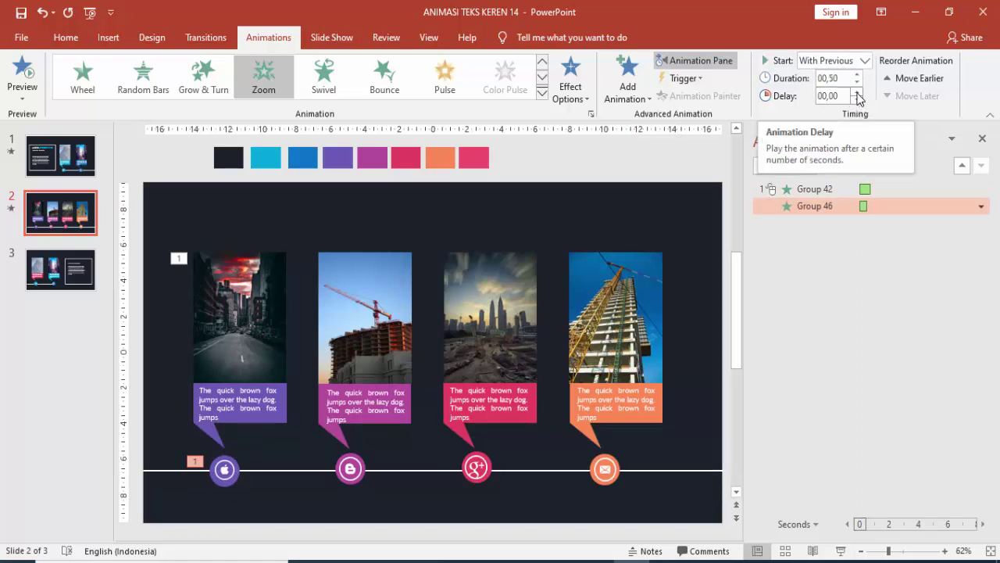
left_click(857, 92)
left_click(857, 92)
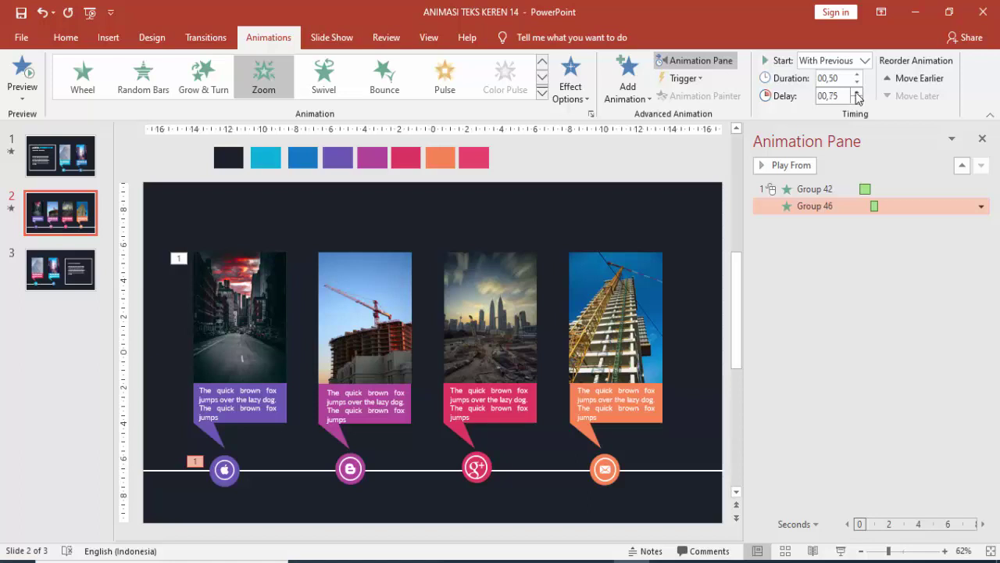
left_click(263, 353)
left_click(782, 164)
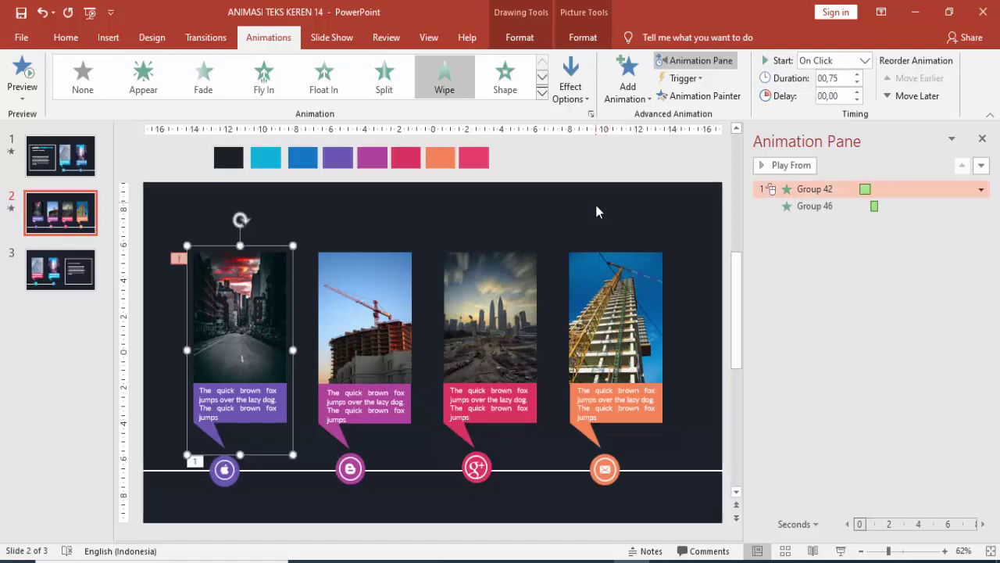
Copy the first card's Wipe onto the second card, starting with previous at 1.25 s
left_click(699, 95)
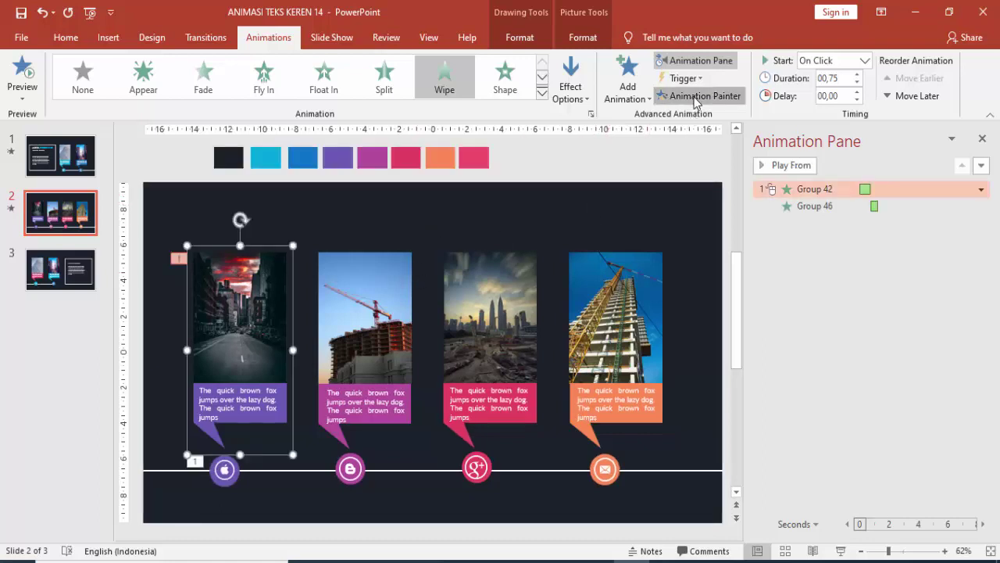
left_click(372, 296)
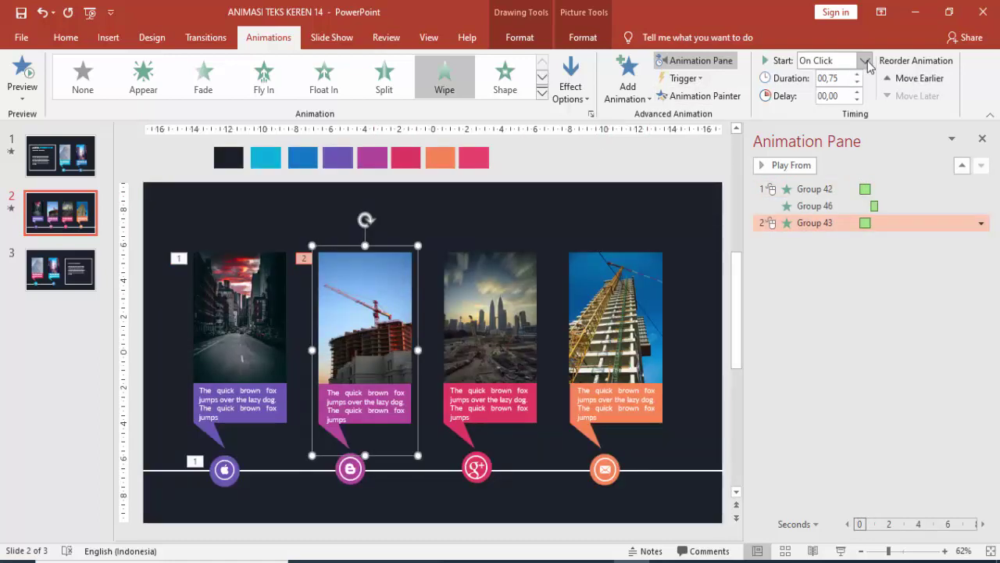
left_click(864, 60)
left_click(828, 92)
type("01,25")
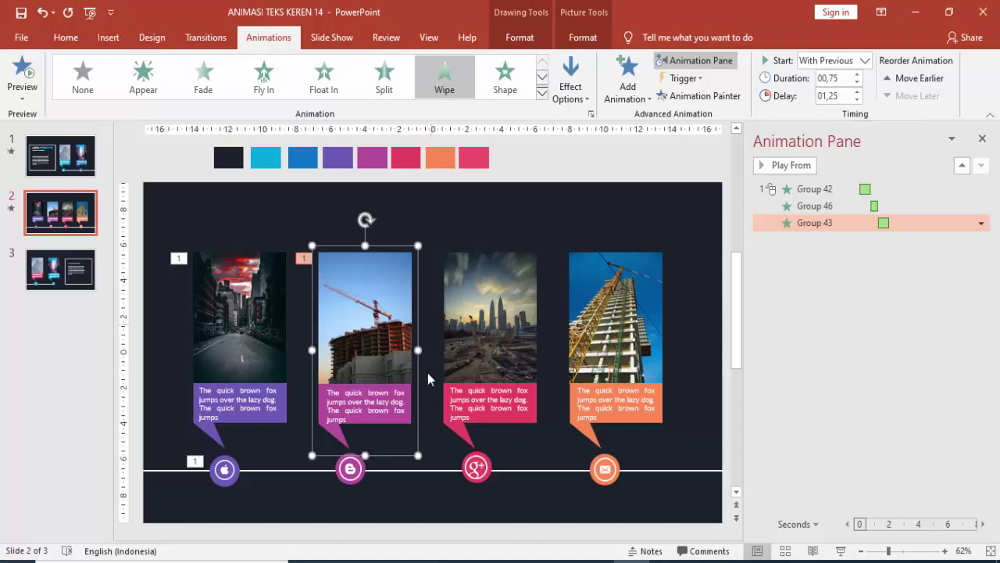
Copy the apple icon's Zoom onto the blog icon, delayed to 2 s
left_click(225, 472)
left_click(699, 95)
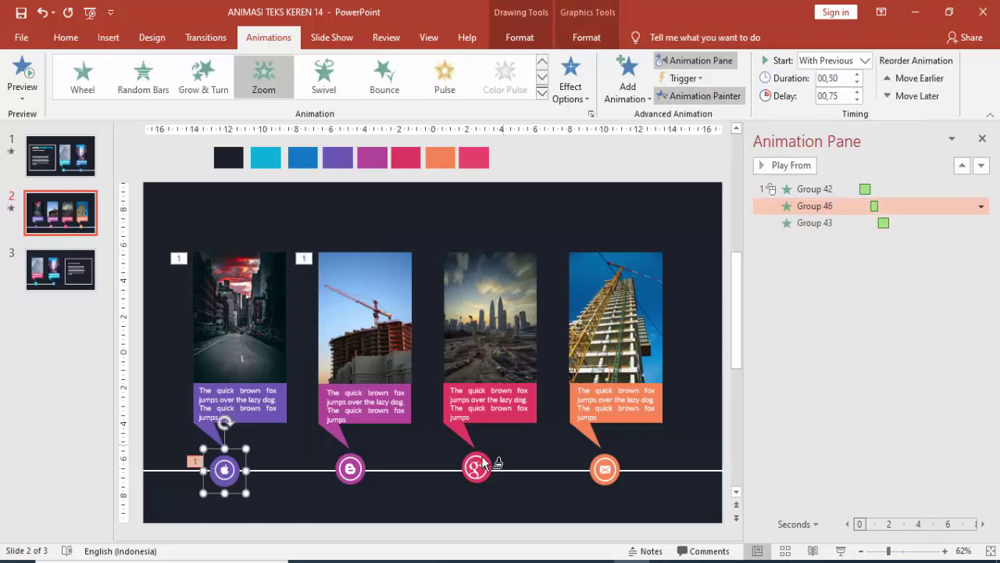
left_click(356, 477)
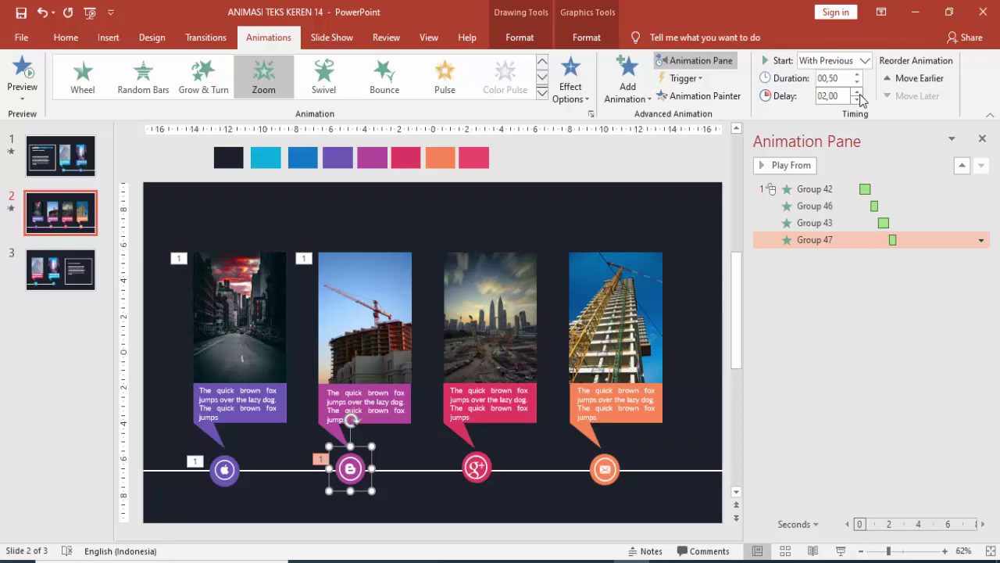
Copy the second card's Wipe onto the third photo card
left_click(394, 414)
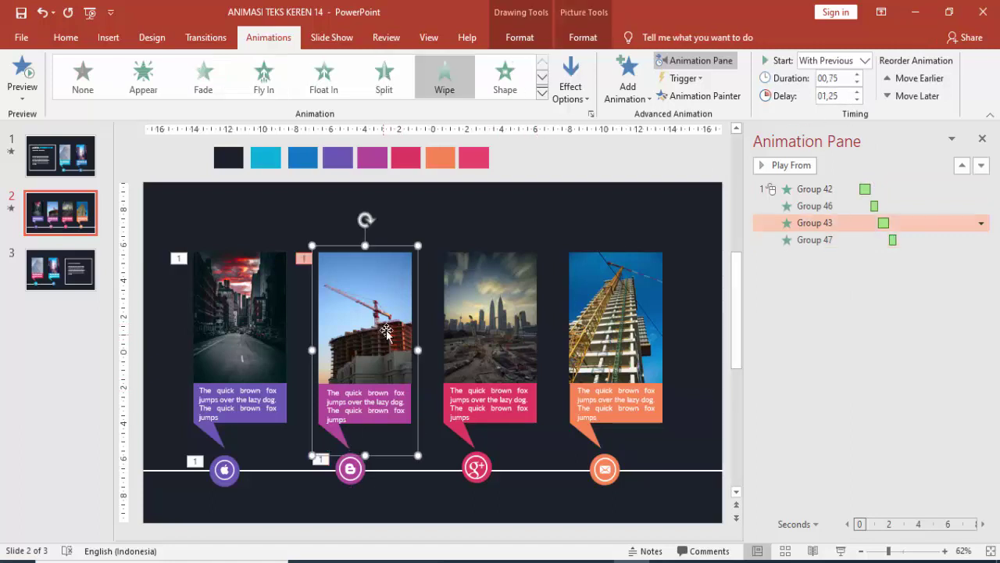
left_click(699, 96)
left_click(488, 308)
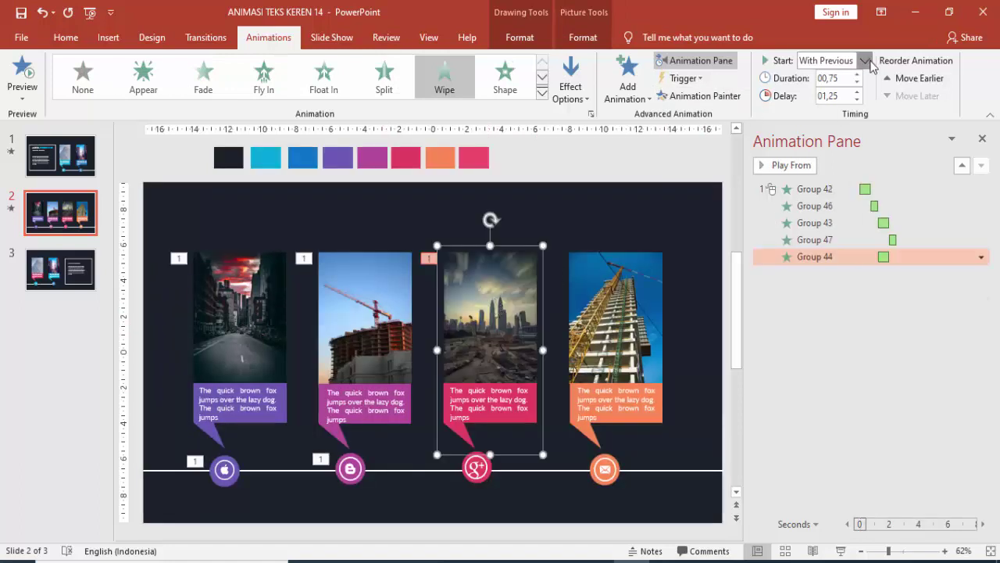
left_click(865, 60)
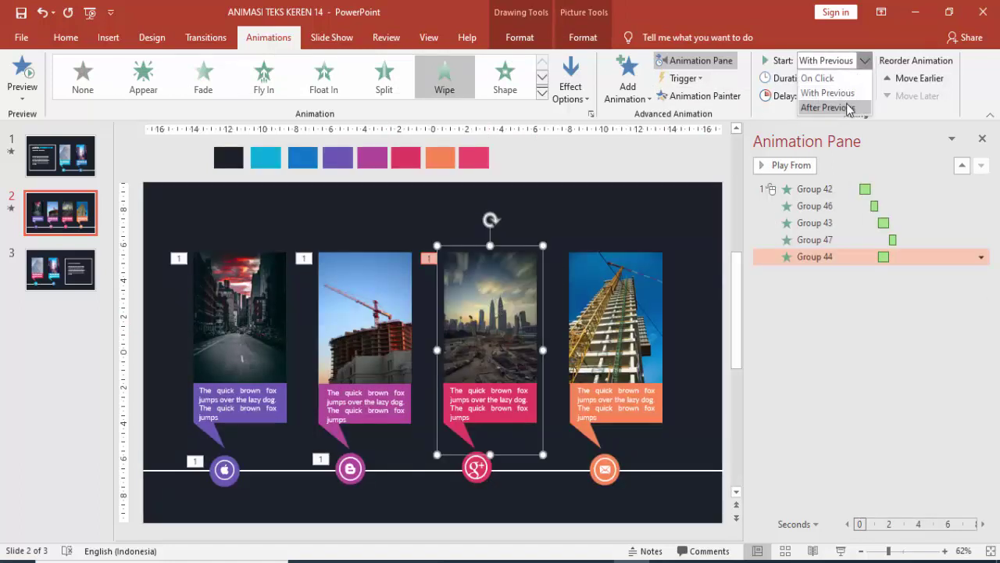
Start the third card after previous, and copy the blog icon's Zoom onto the Google+ icon, also after previous
left_click(827, 108)
left_click(352, 471)
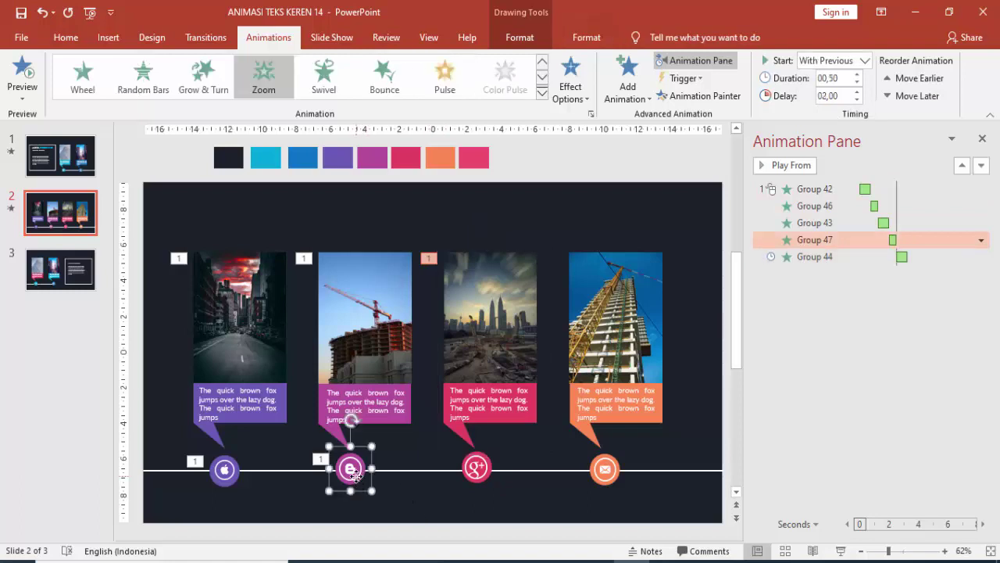
left_click(692, 101)
left_click(477, 469)
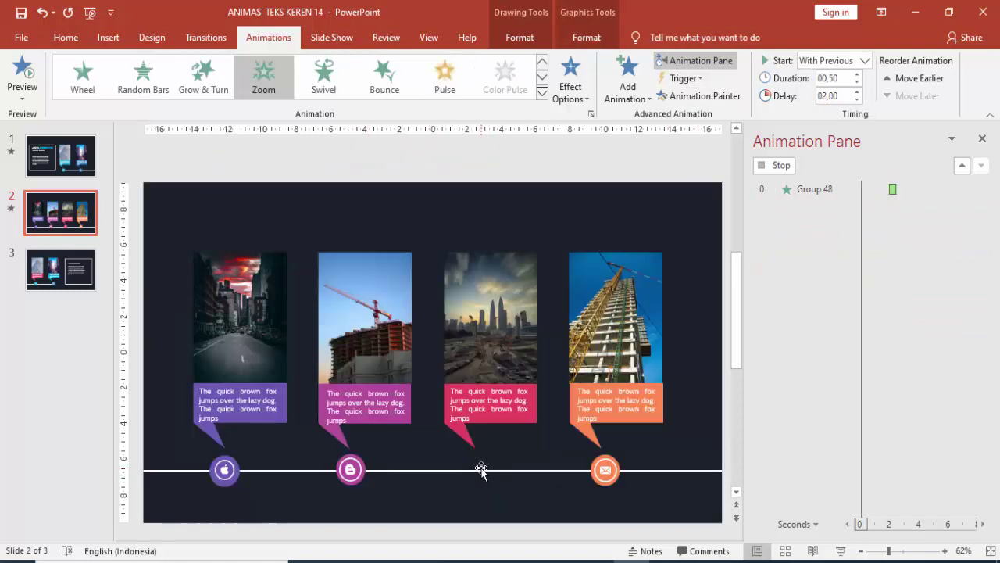
left_click(862, 62)
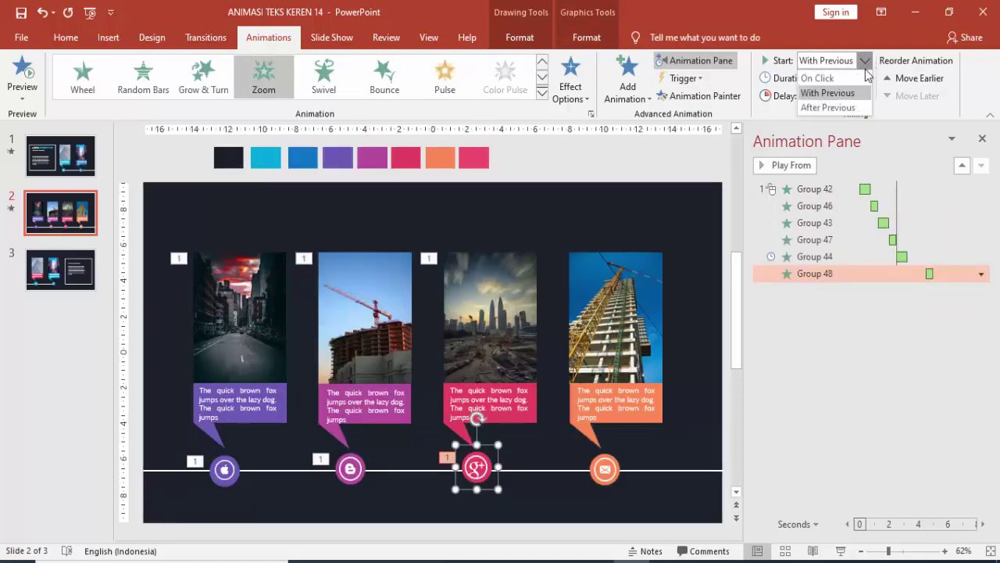
left_click(828, 108)
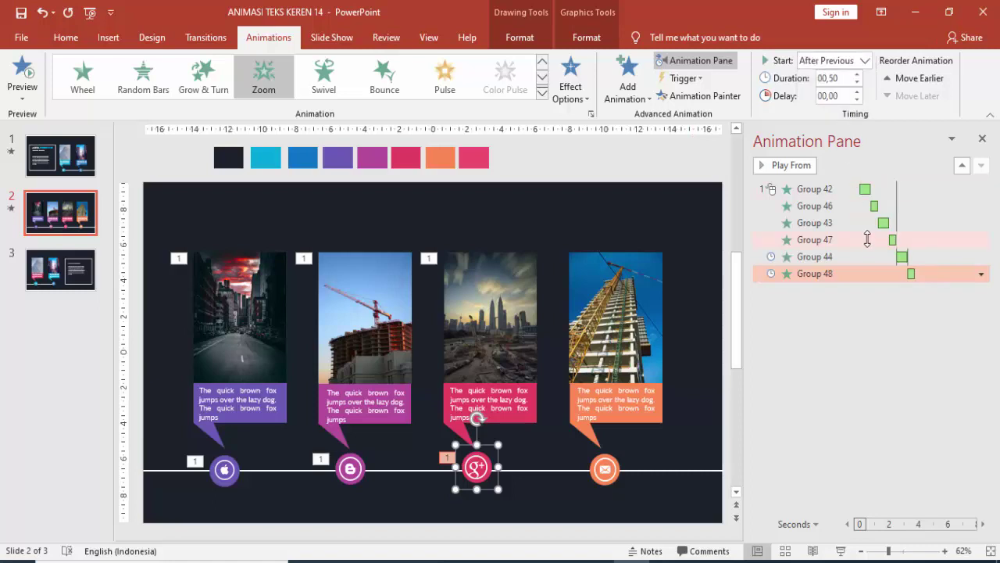
Copy the third card's Wipe onto the fourth photo card
left_click(518, 339)
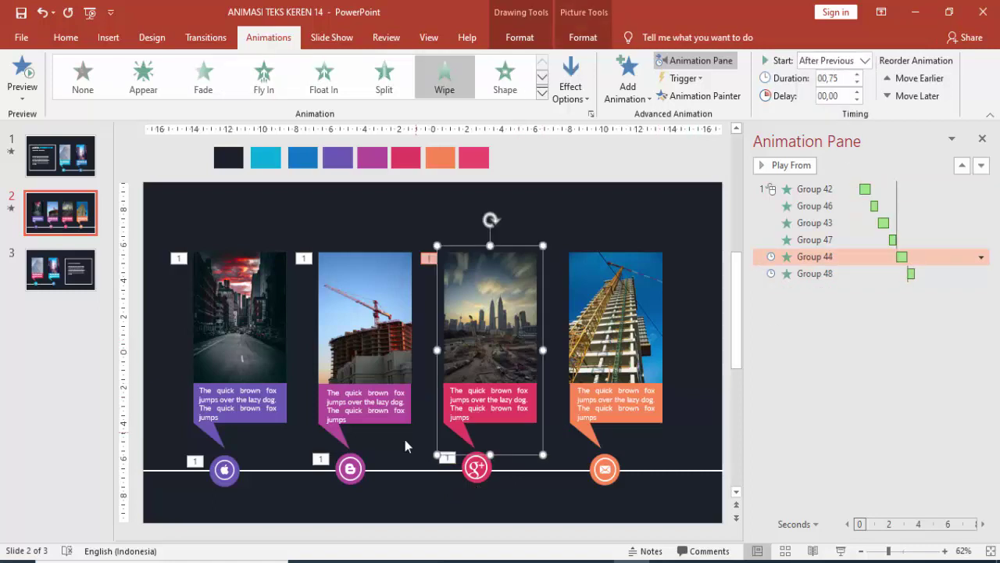
left_click(351, 468)
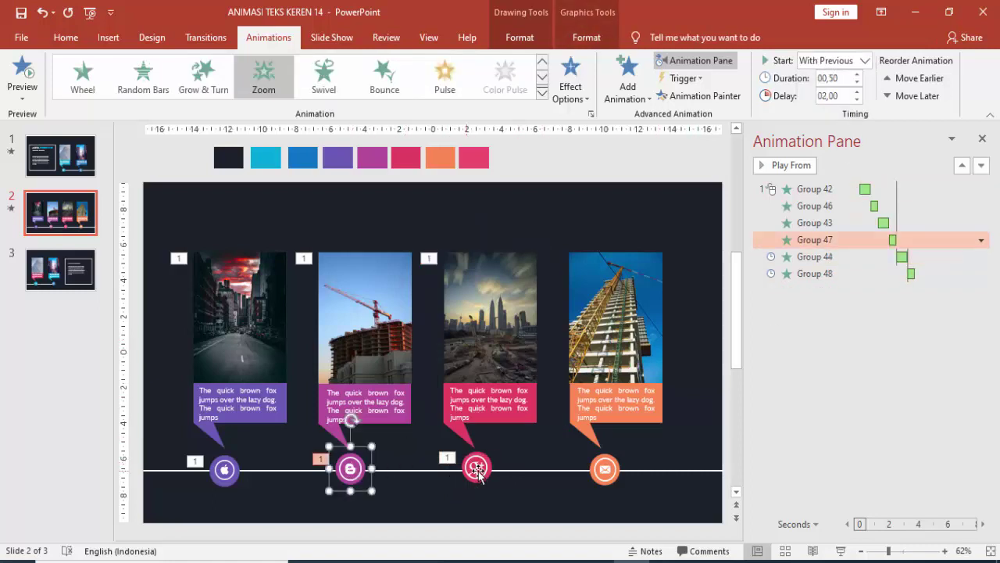
left_click(503, 353)
left_click(698, 95)
left_click(609, 325)
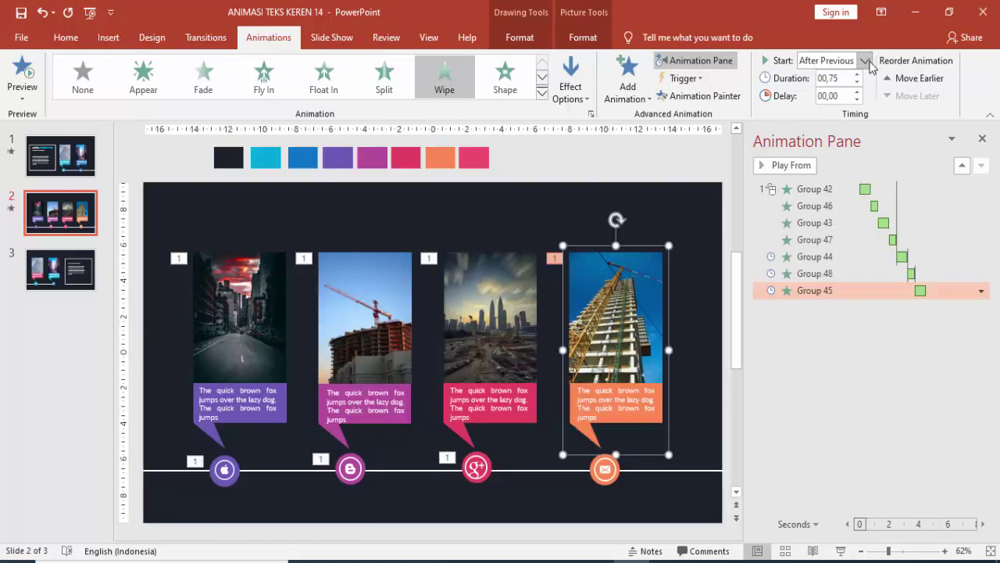
Copy the Google+ icon's Zoom onto the mail icon
left_click(494, 467)
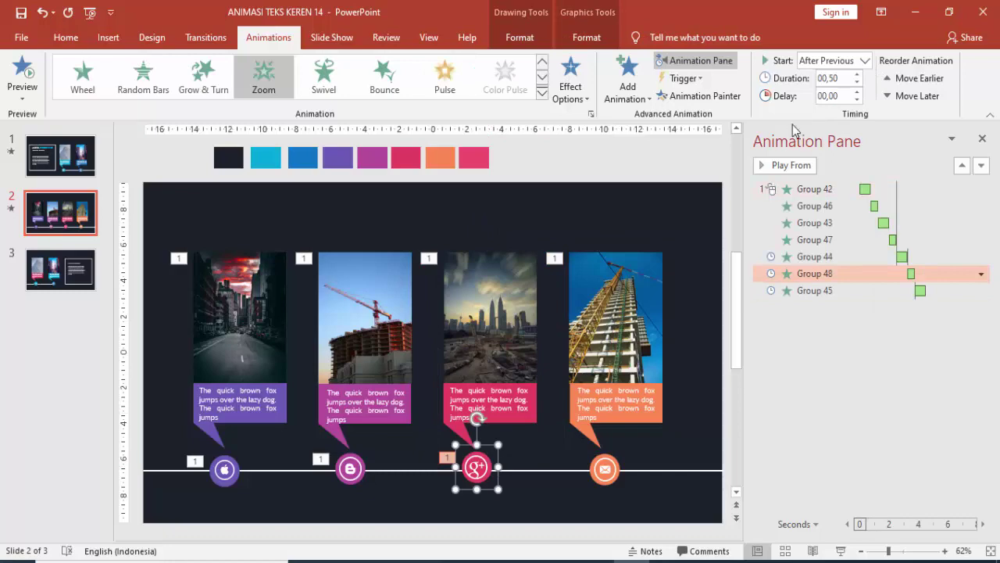
left_click(698, 96)
left_click(604, 472)
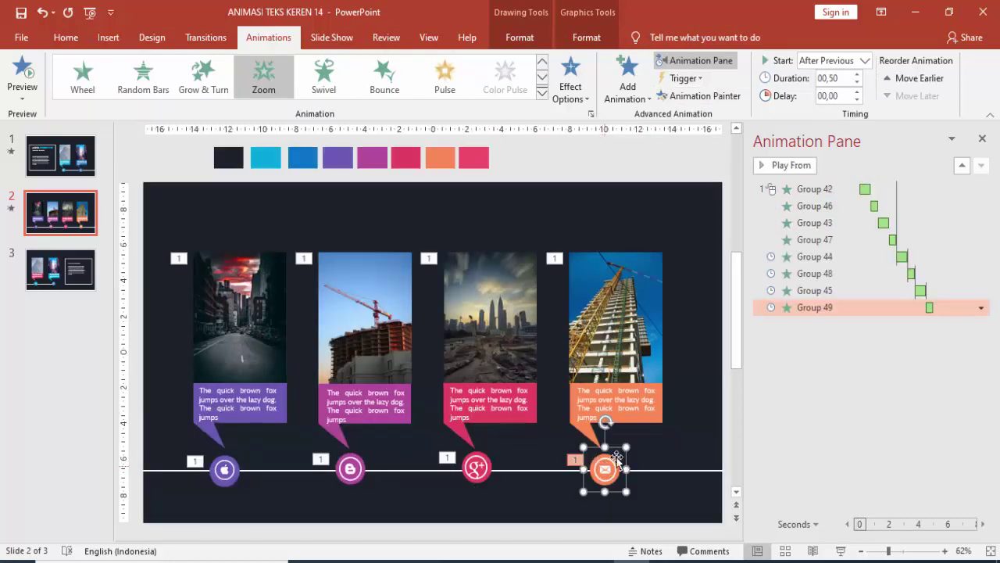
left_click(272, 471)
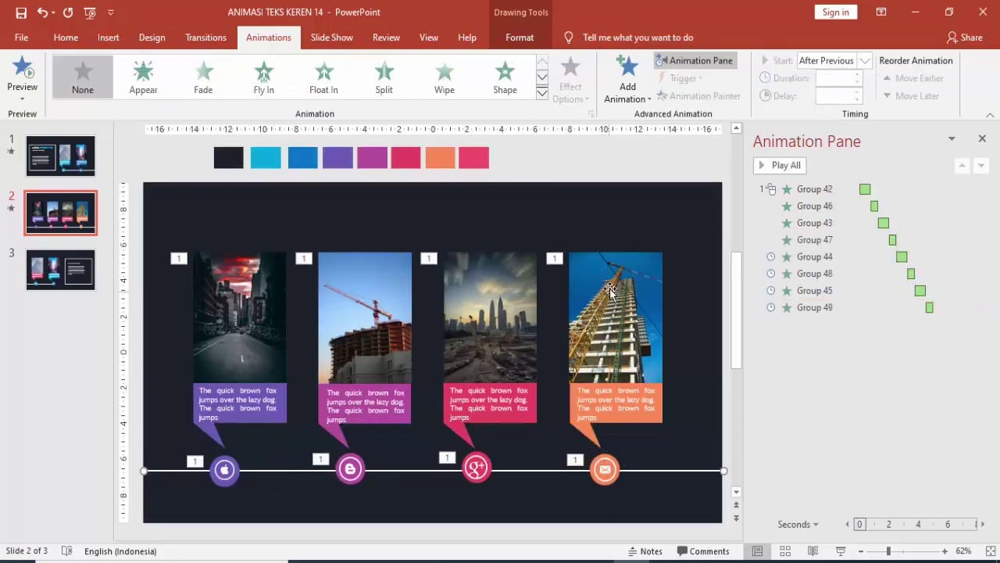
Give slide 2's timeline line a Wipe from the left, then preview slide 2 full screen
left_click(633, 89)
left_click(632, 181)
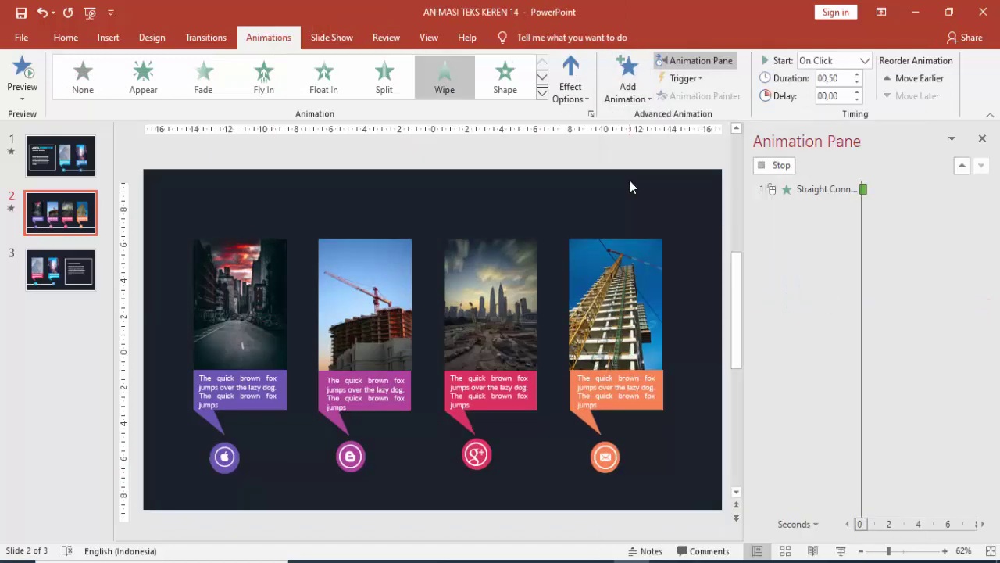
left_click(570, 82)
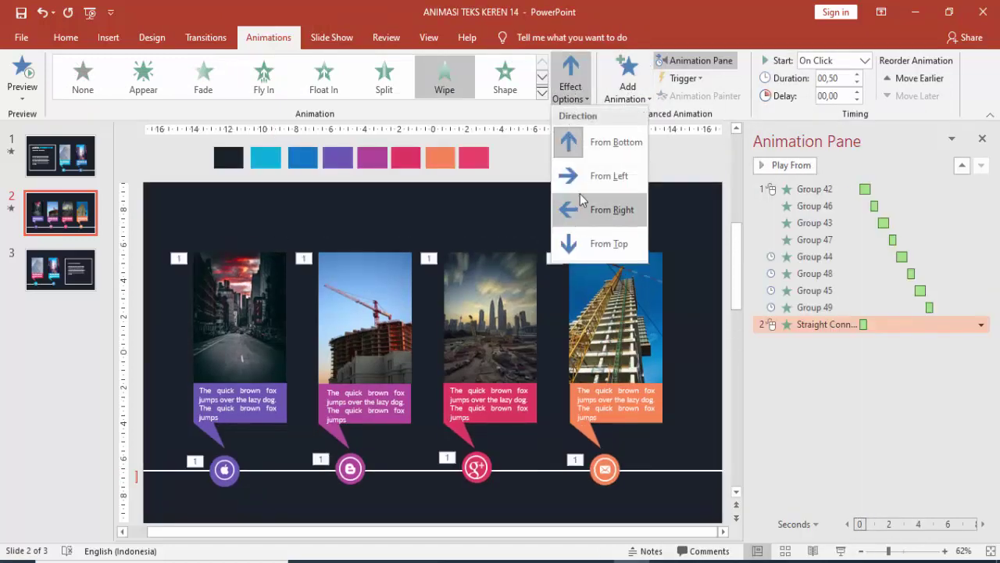
left_click(582, 181)
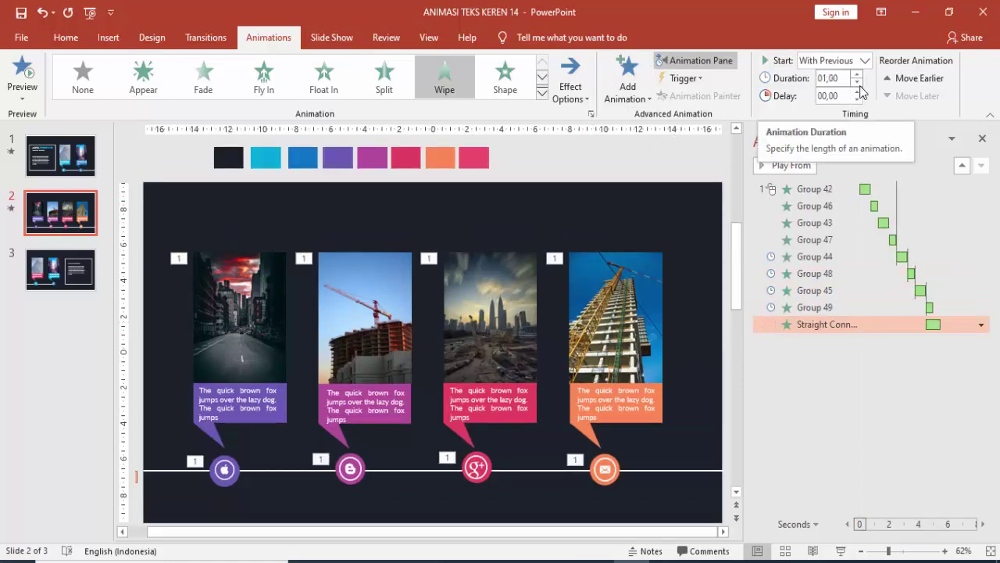
left_click(658, 471)
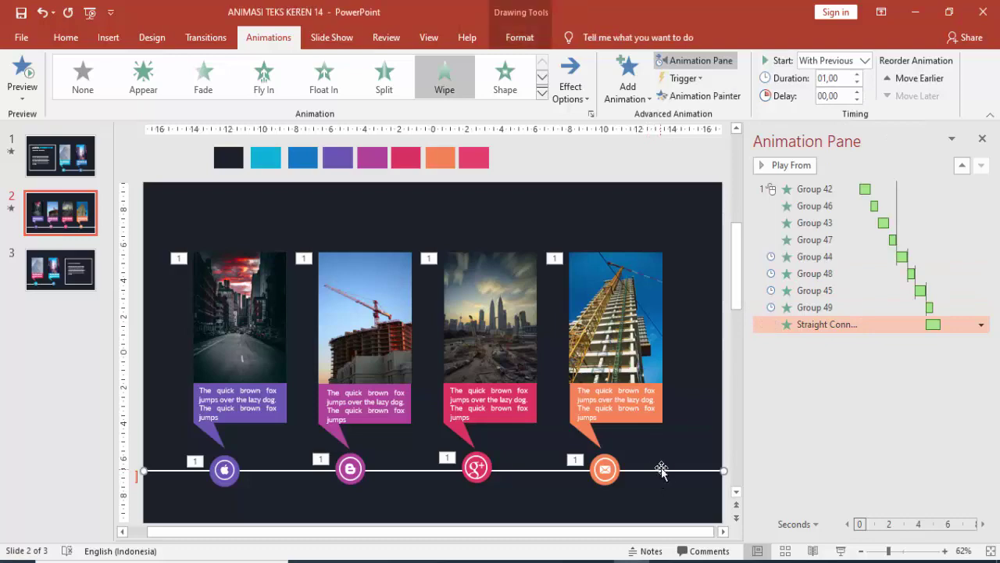
left_click(841, 550)
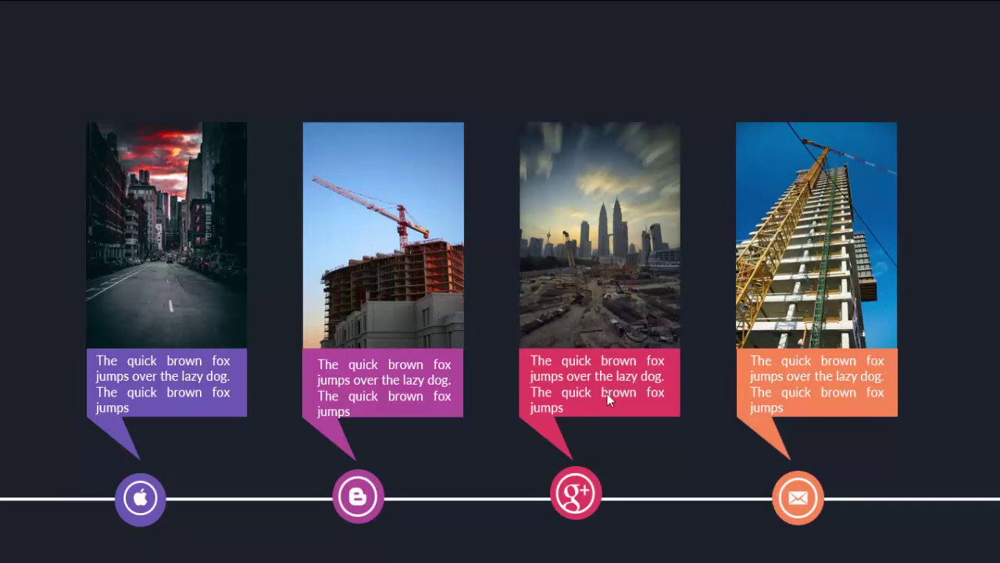
Exit the slide 2 show preview and switch to slide 3
key("Escape")
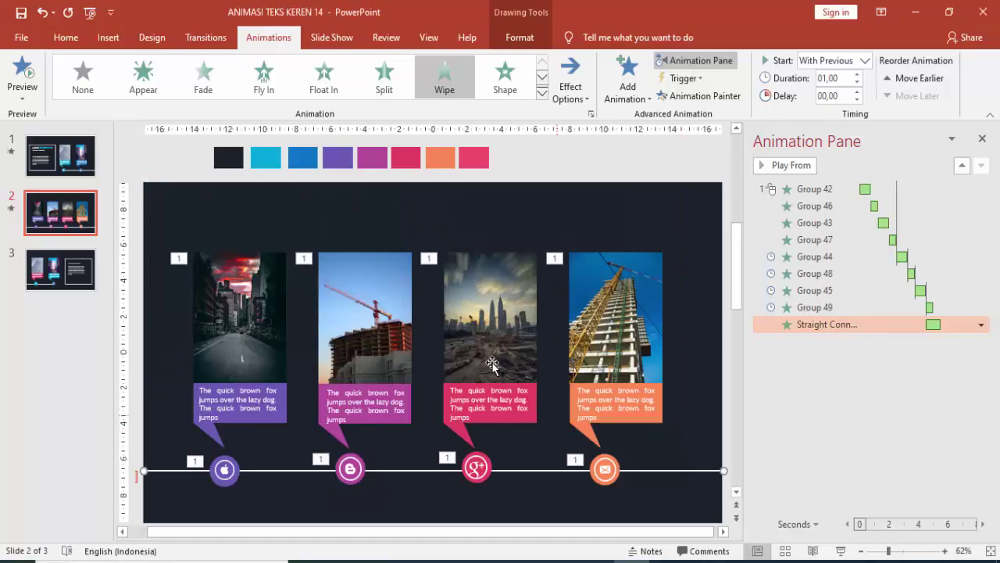
left_click(87, 275)
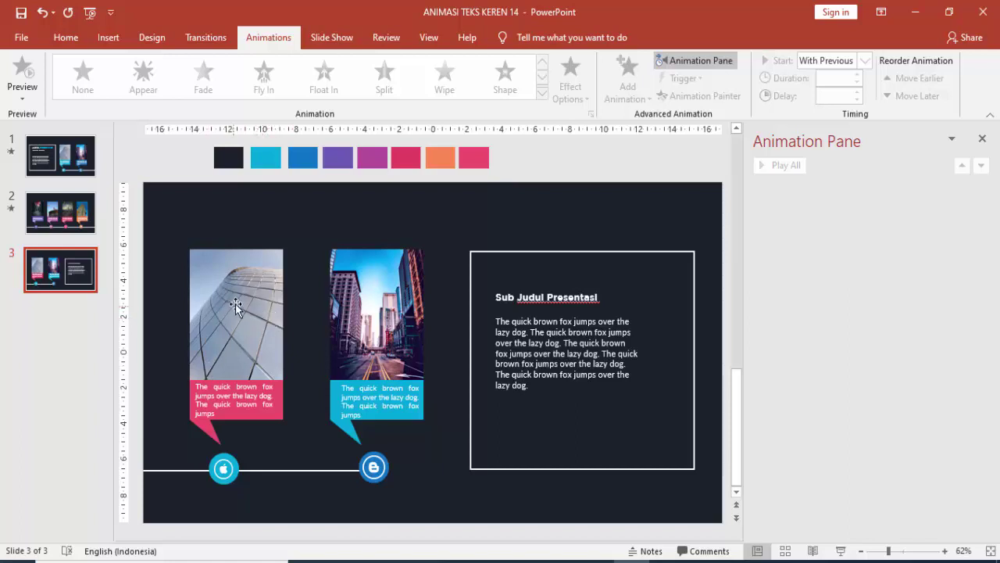
Group the left icon with its circle using Ctrl+G
left_click(278, 316)
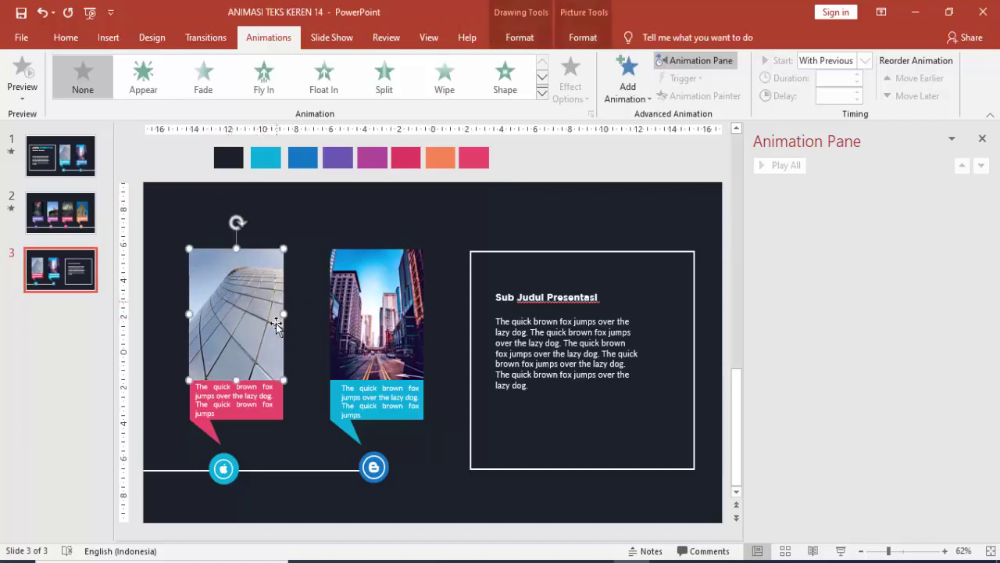
left_click(272, 398, "shift")
left_click(216, 439, "shift")
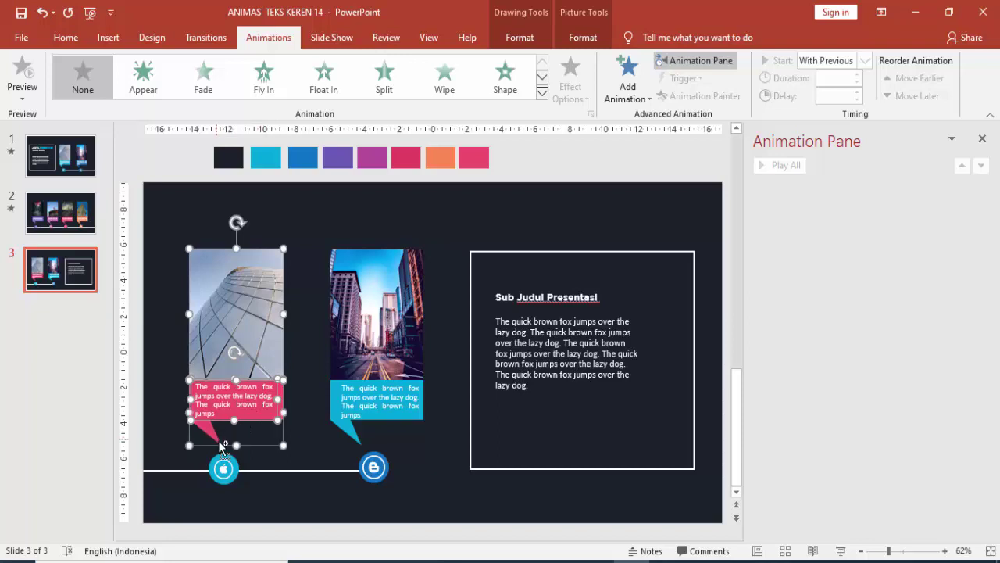
left_click(394, 395)
left_click(387, 308, "shift")
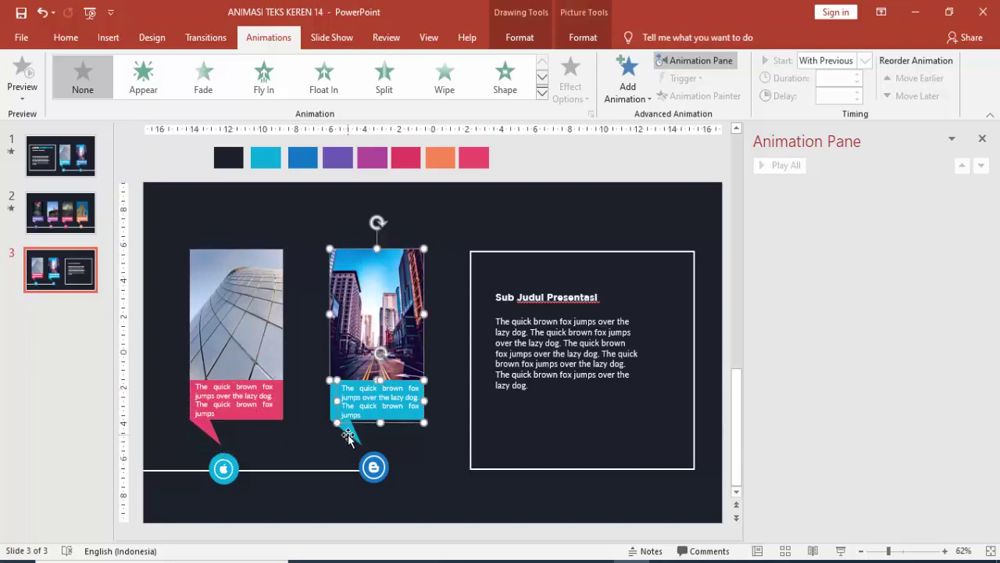
left_click(348, 436, "shift")
left_click(373, 467)
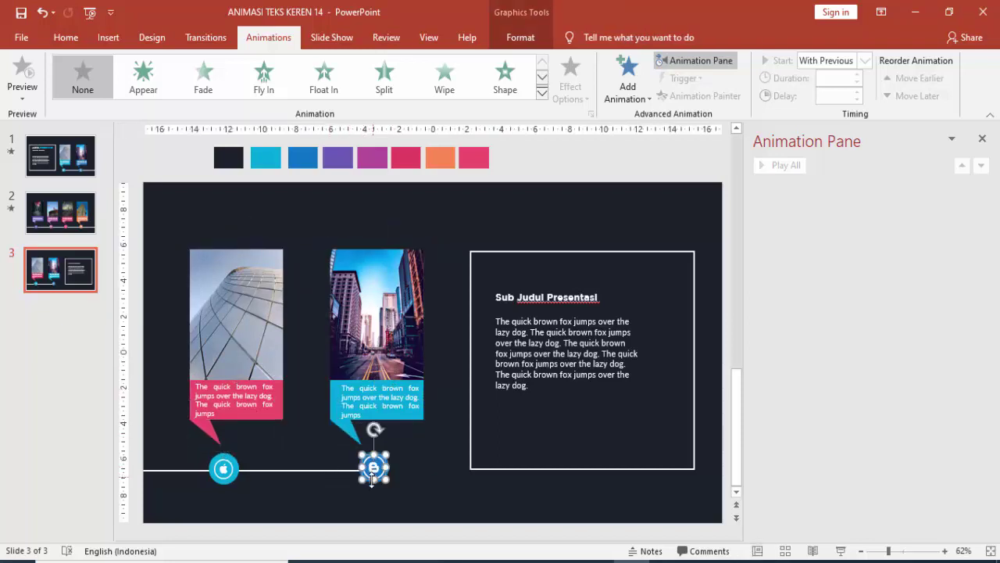
left_click(373, 489)
left_click(374, 469)
left_click(374, 468, "shift")
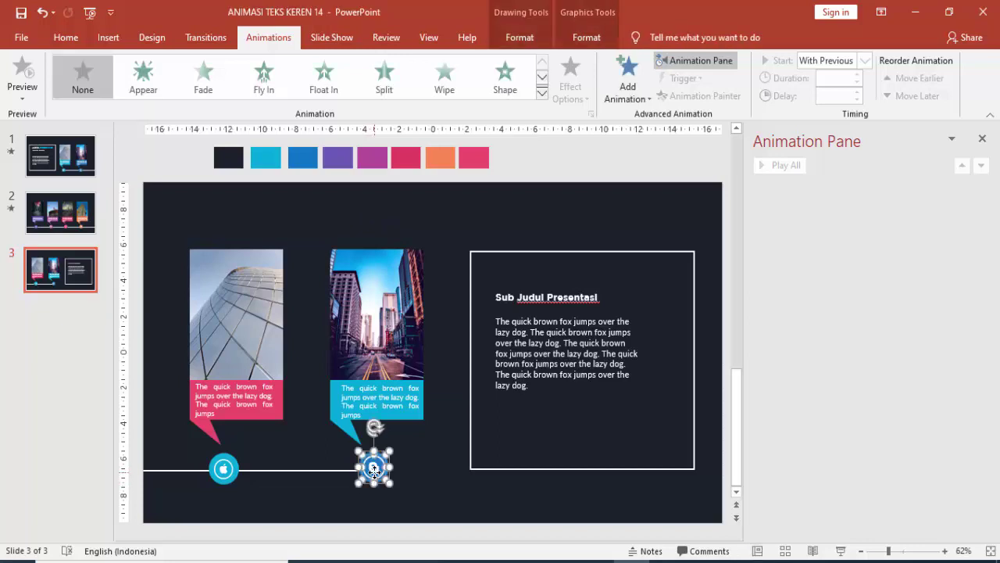
left_click(224, 468)
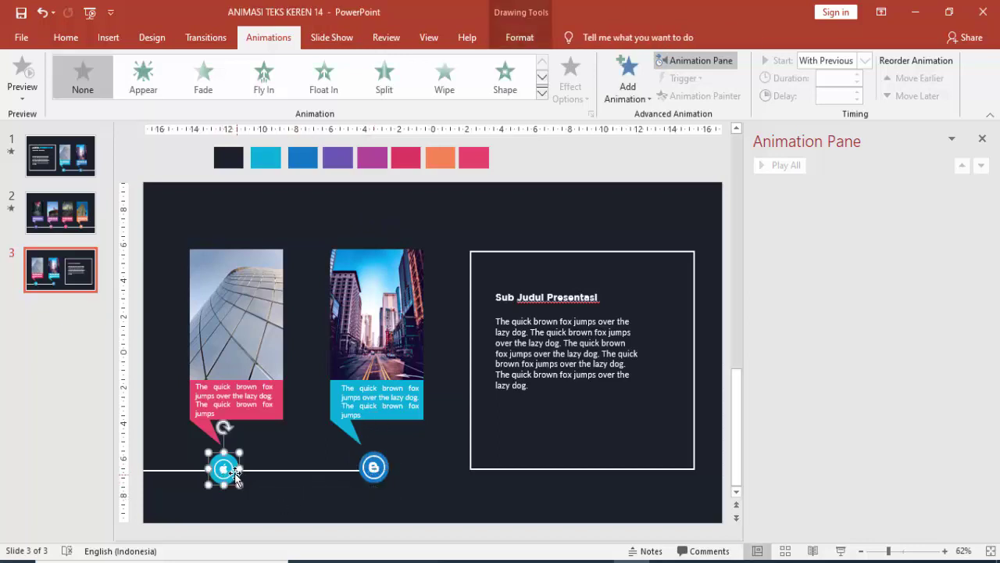
left_click(223, 467, "shift")
key("ctrl+g")
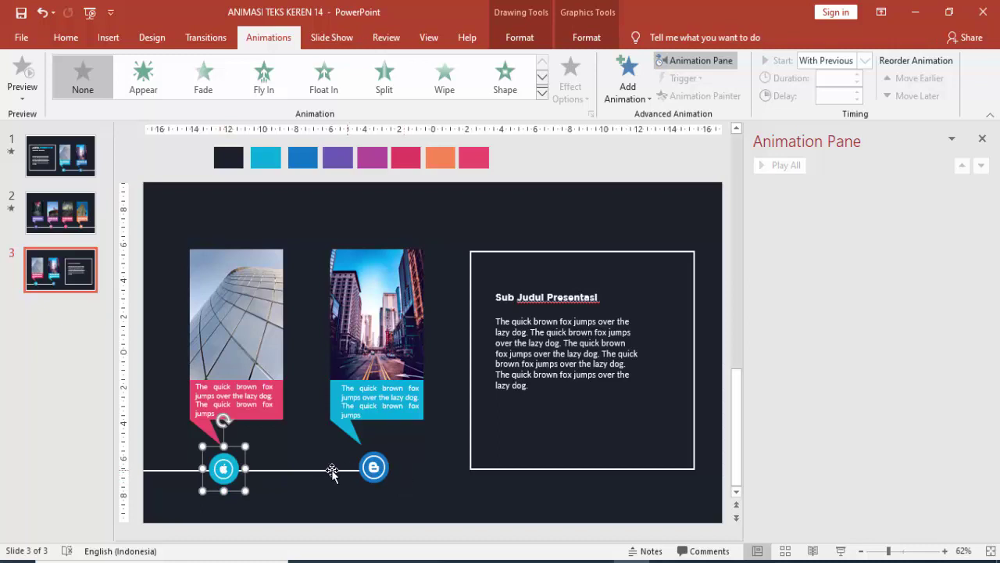
left_click(448, 384)
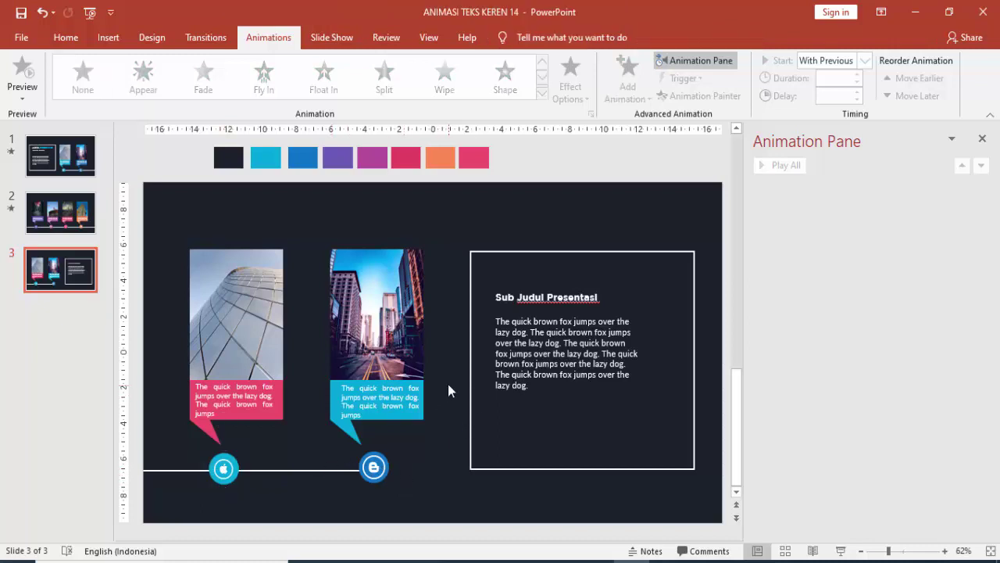
Give the left photo card a Wipe From Top, On Click, lasting 0.75 seconds
left_click(251, 311)
left_click(612, 68)
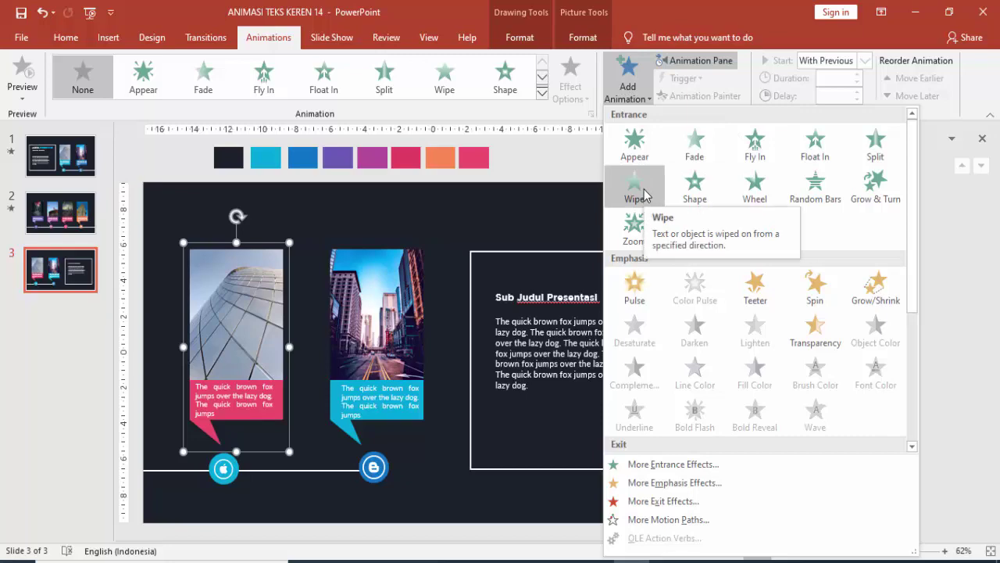
left_click(643, 195)
left_click(570, 78)
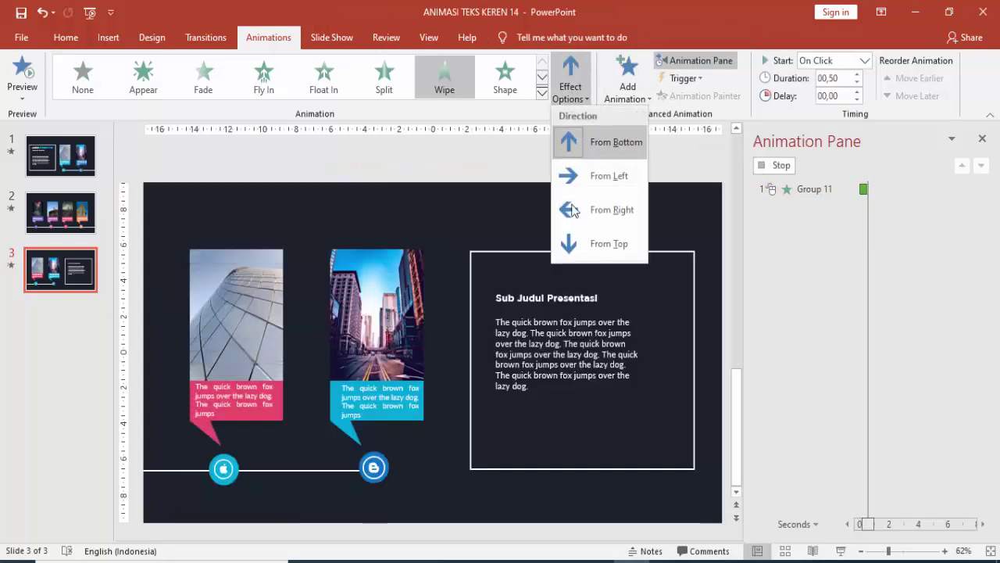
left_click(575, 238)
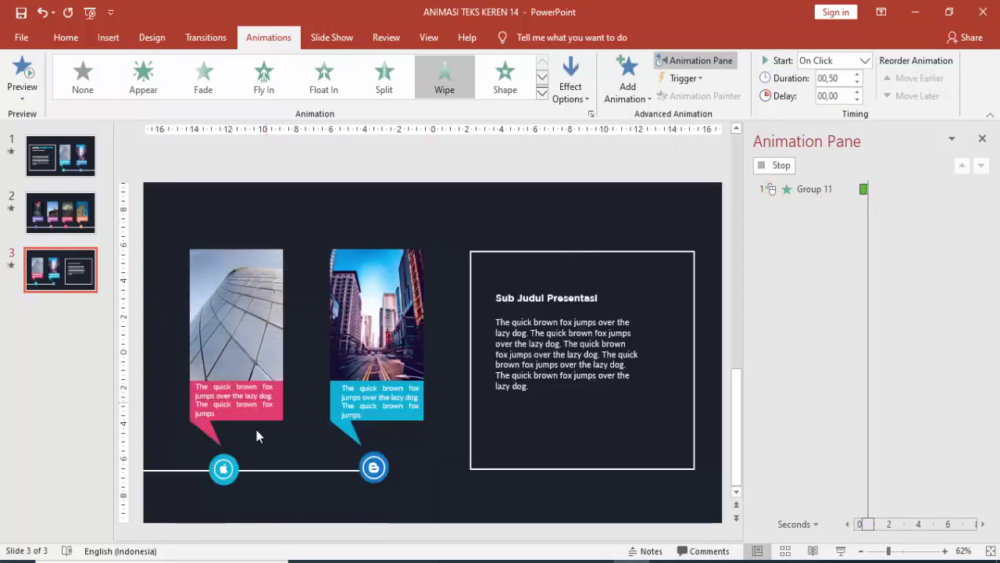
left_click(864, 61)
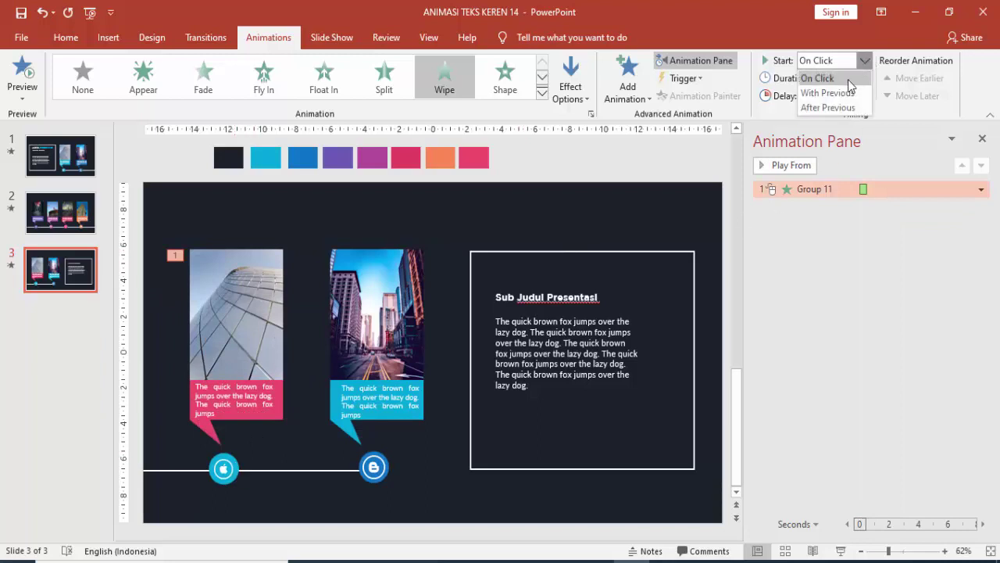
left_click(868, 72)
left_click(858, 75)
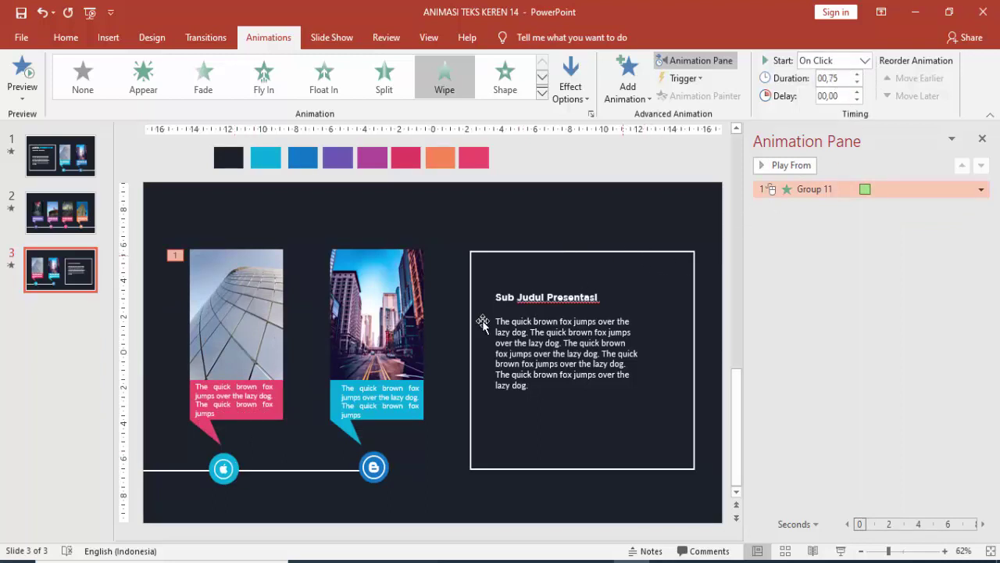
Make the left icon Zoom in With Previous
left_click(234, 468)
left_click(628, 82)
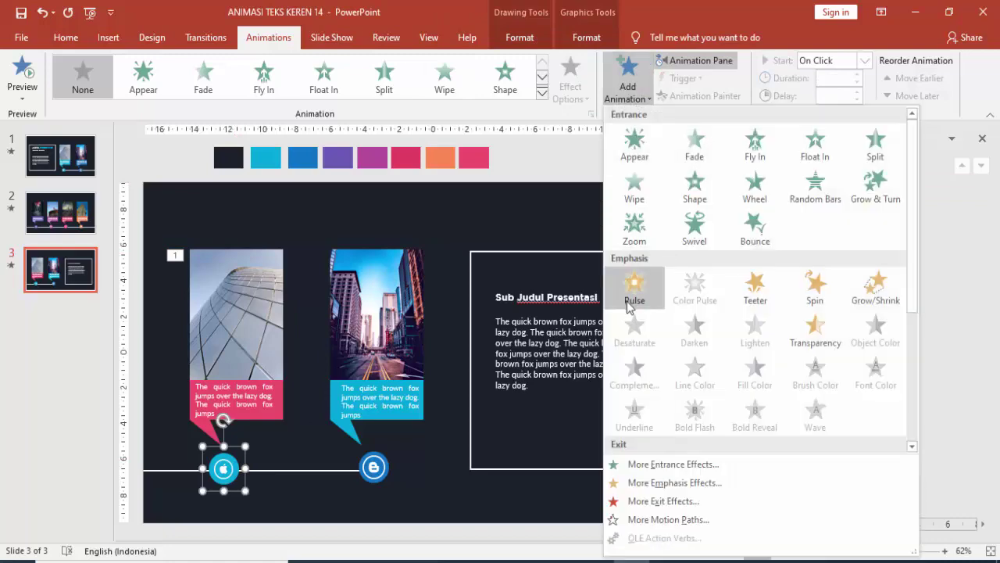
left_click(655, 226)
left_click(864, 61)
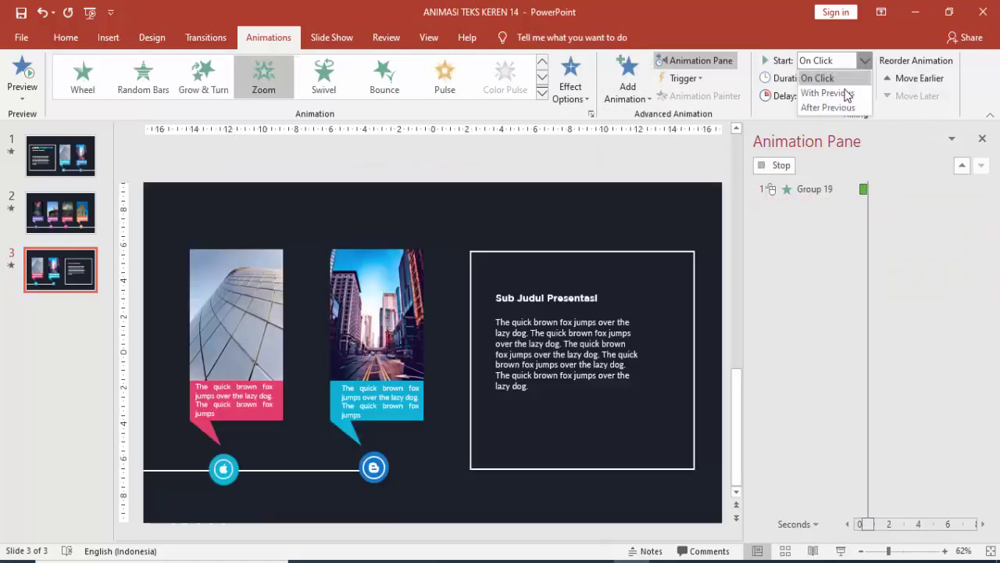
left_click(844, 92)
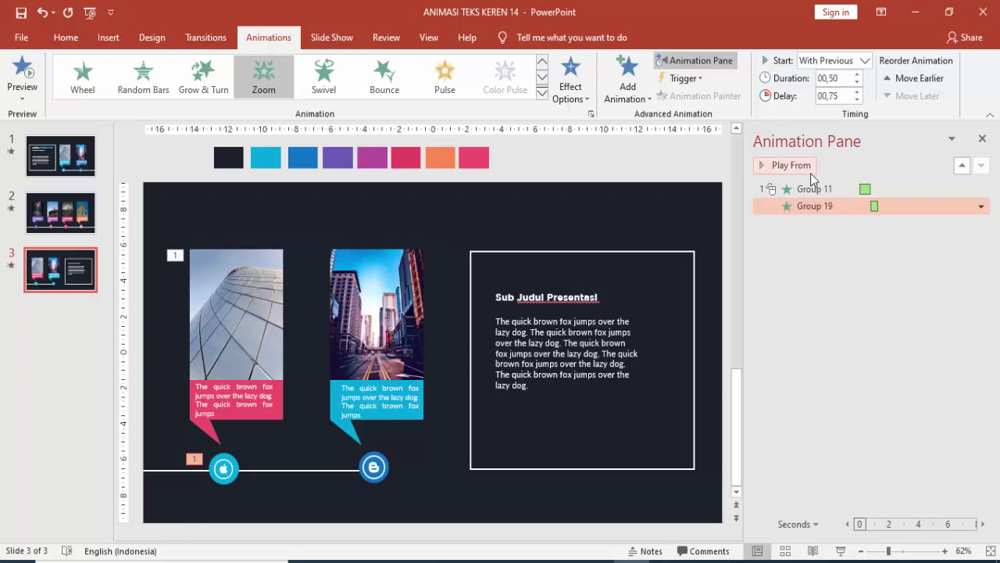
Paint the Wipe onto the right photo card, starting With Previous after a delay
left_click(253, 354)
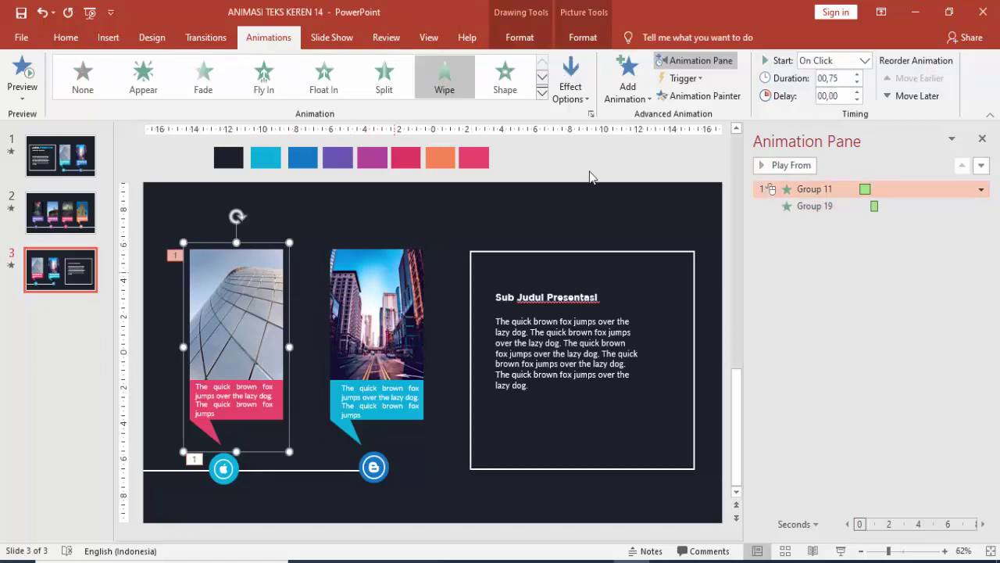
left_click(699, 96)
left_click(399, 321)
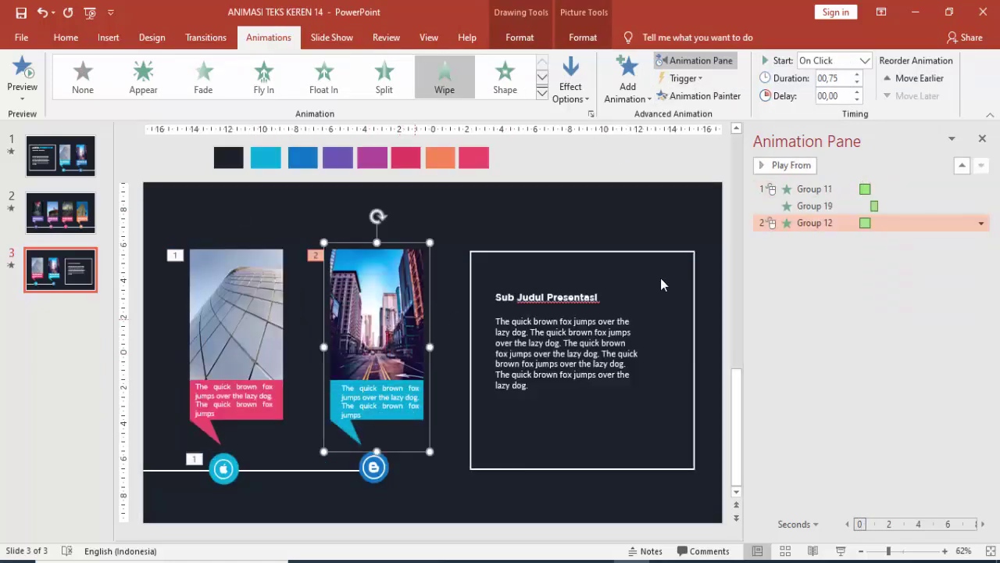
triple_click(857, 92)
left_click(864, 61)
left_click(824, 78)
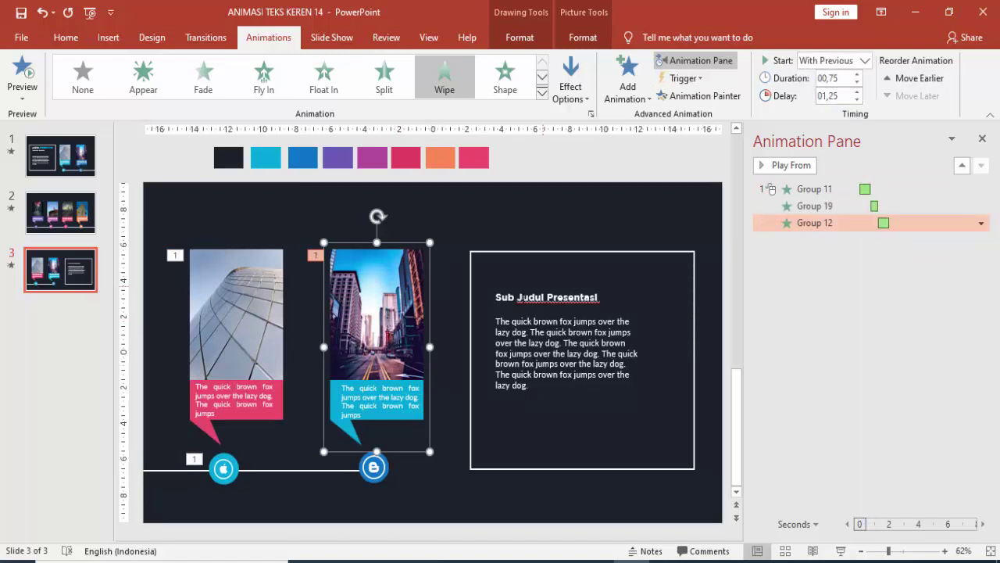
Paint the Zoom onto the right icon with a 2-second delay
left_click(223, 468)
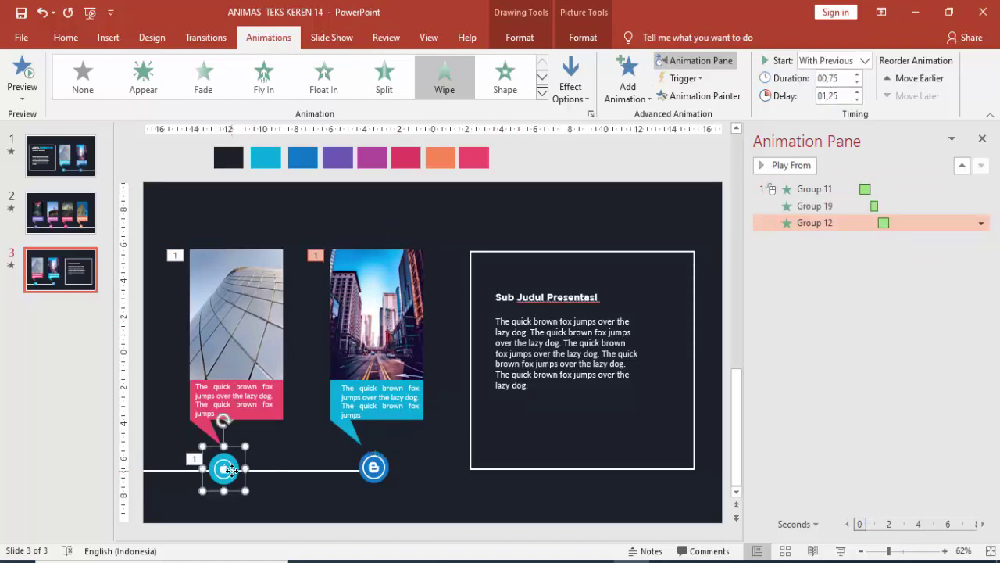
left_click(700, 95)
left_click(373, 467)
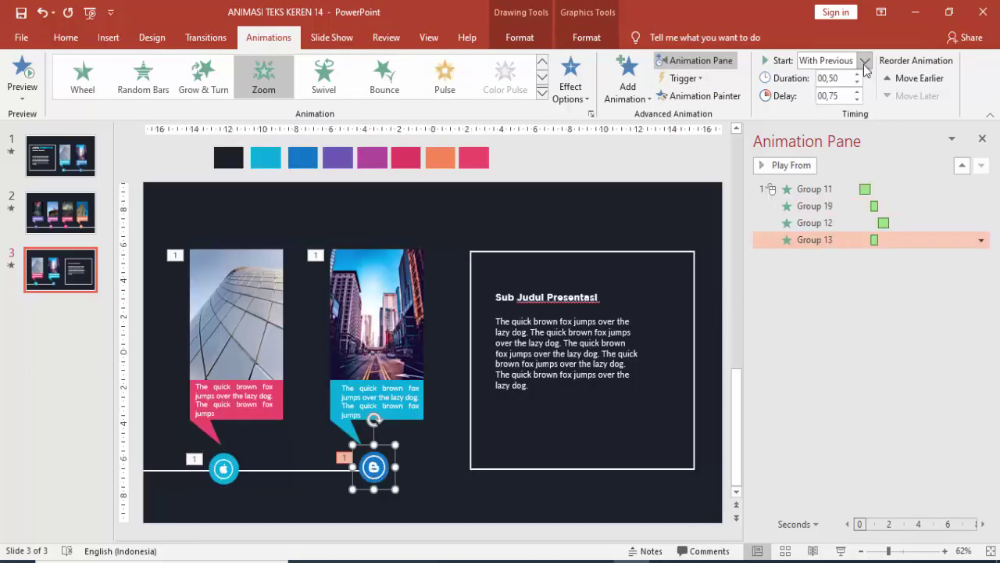
triple_click(857, 92)
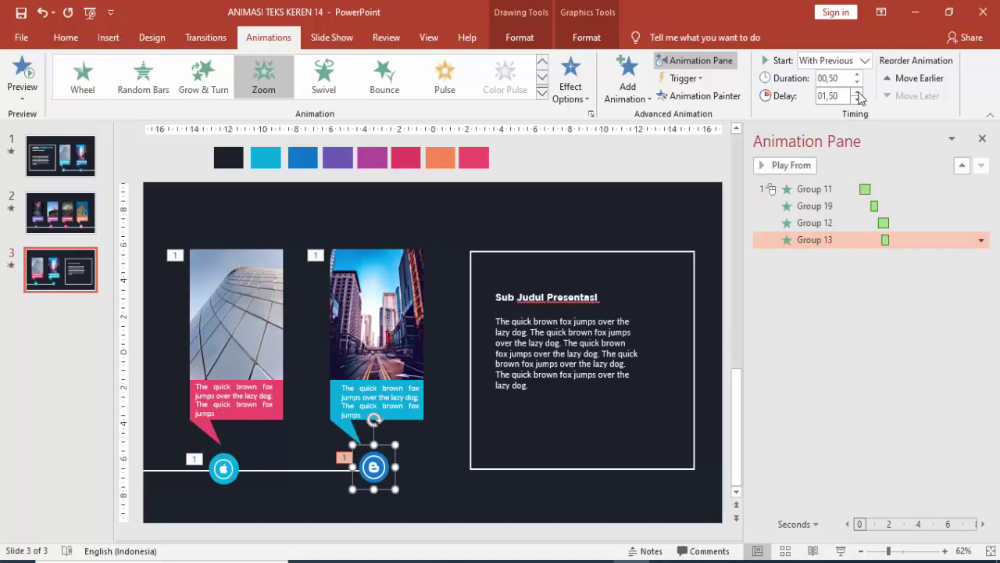
left_click(275, 471)
Make the timeline line wipe in From Left
left_click(629, 88)
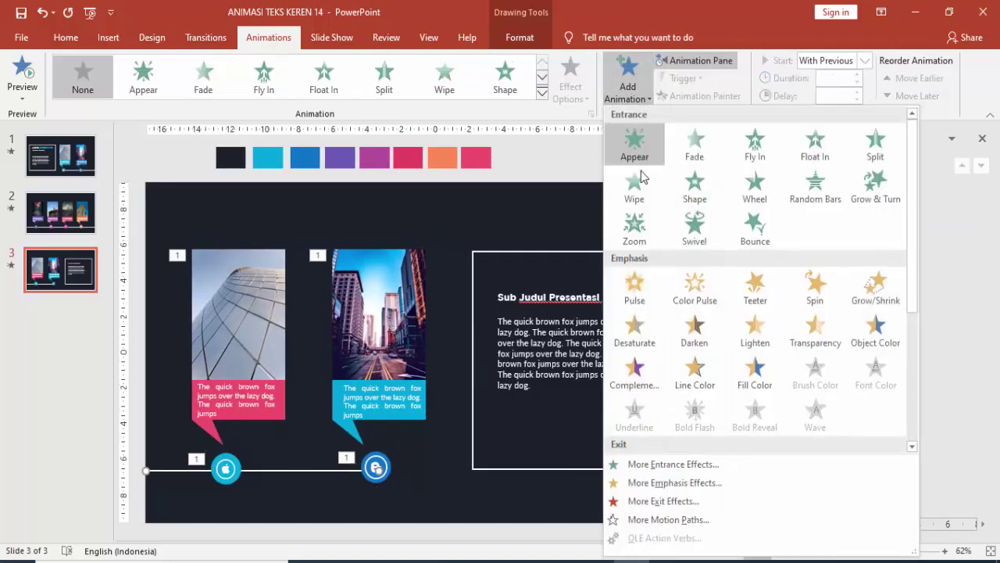
left_click(635, 182)
left_click(570, 82)
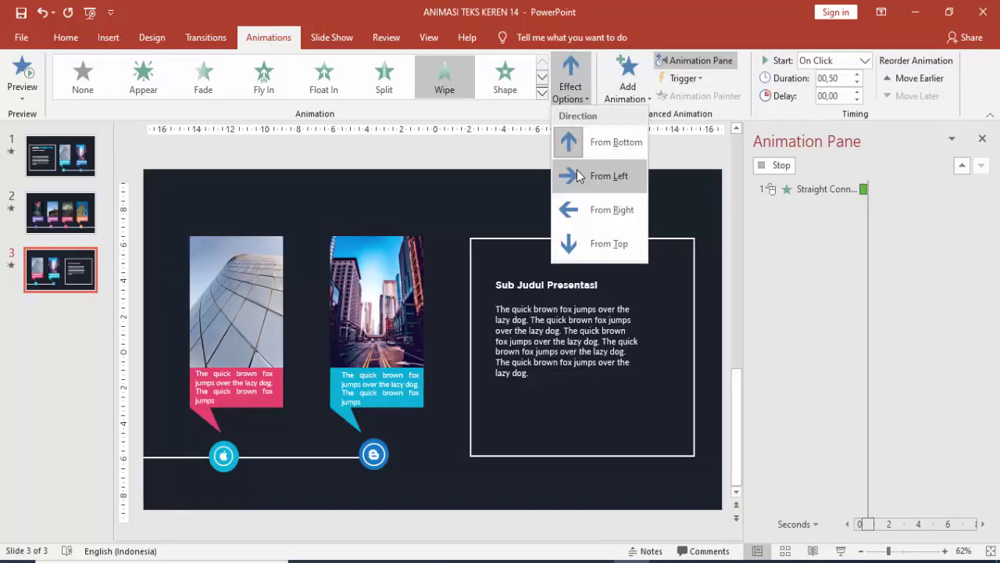
left_click(578, 175)
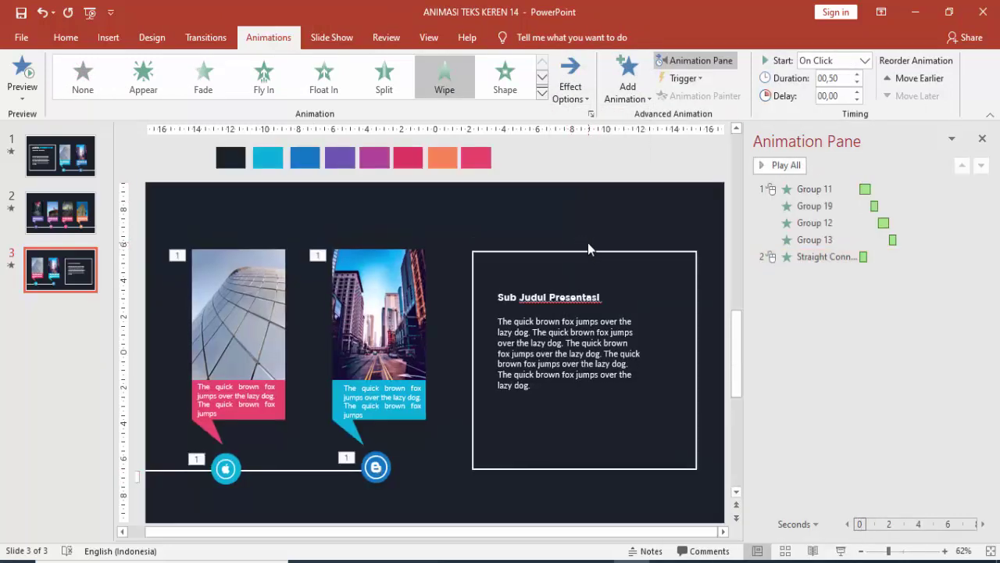
Give the outer text frame a Zoom entrance starting With Previous
left_click(588, 250)
left_click(628, 86)
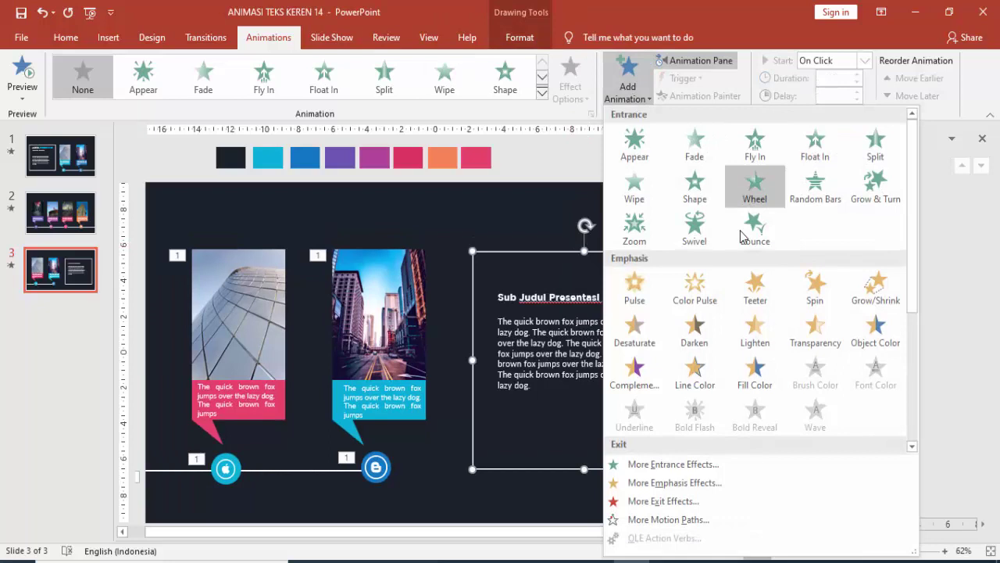
left_click(634, 225)
left_click(574, 281)
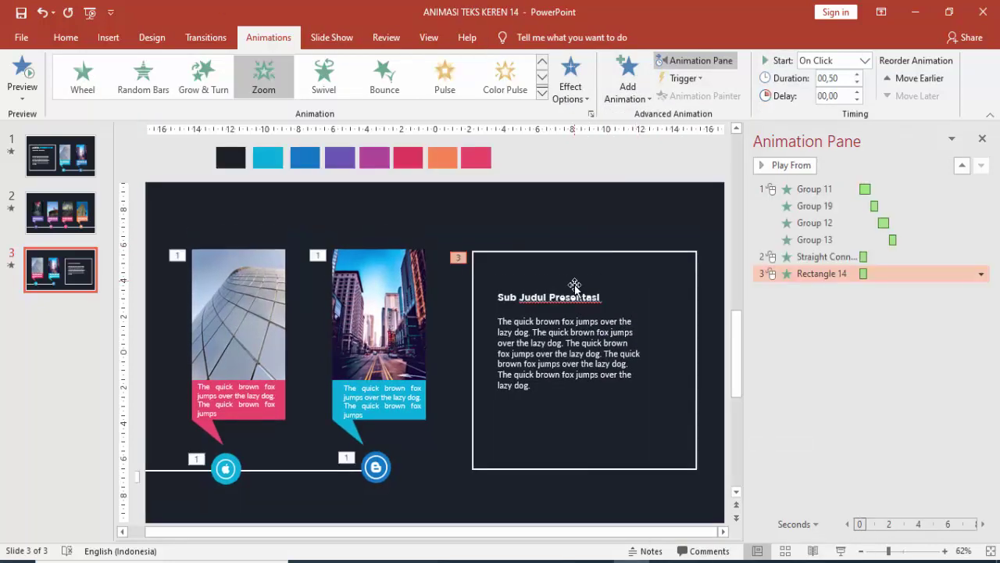
left_click(582, 253)
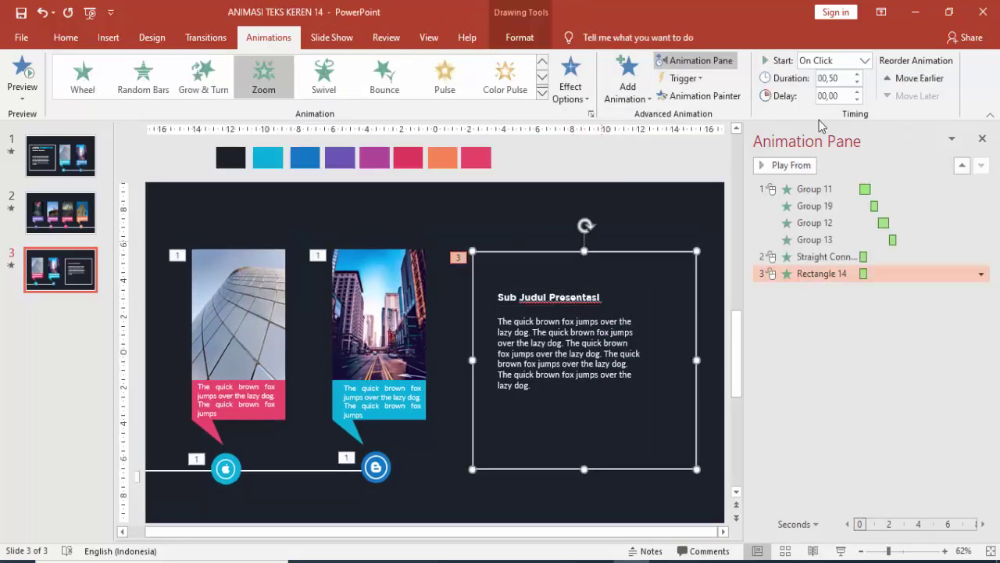
left_click(864, 61)
left_click(826, 93)
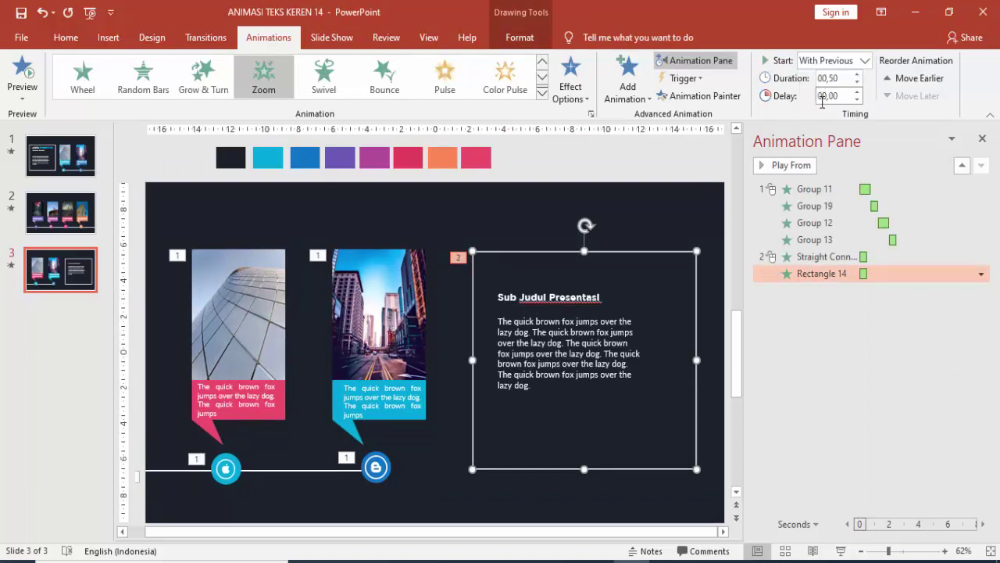
Set the line's wipe to start With Previous, then select the subtitle
left_click(820, 257)
left_click(281, 473)
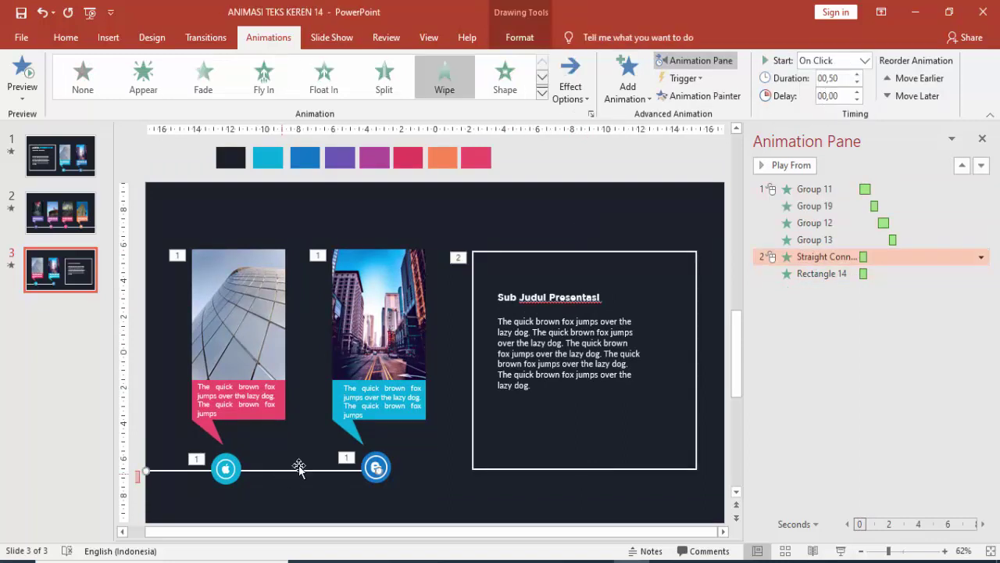
left_click(865, 61)
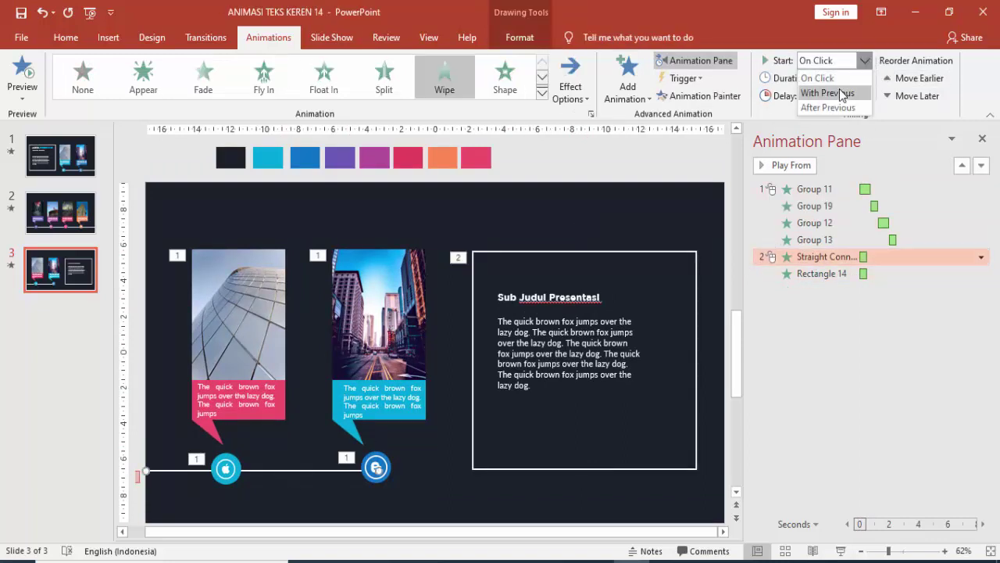
left_click(841, 94)
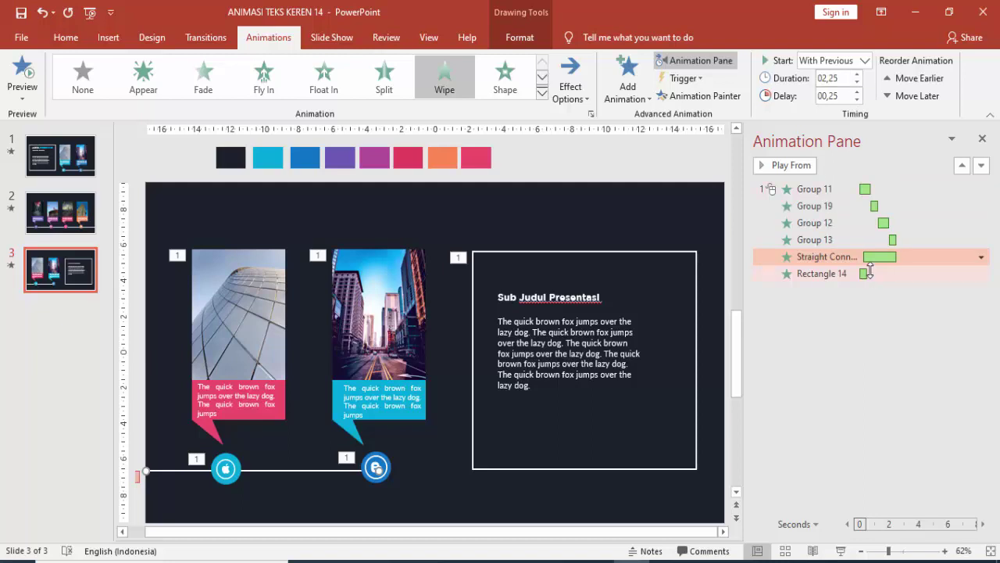
left_click(822, 272)
left_click(697, 261)
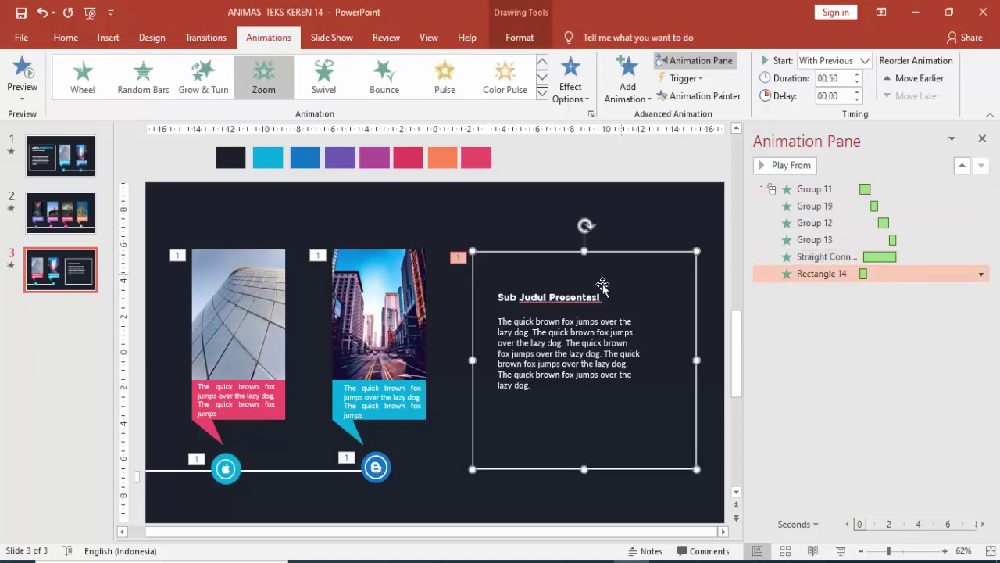
left_click(575, 291)
left_click(628, 78)
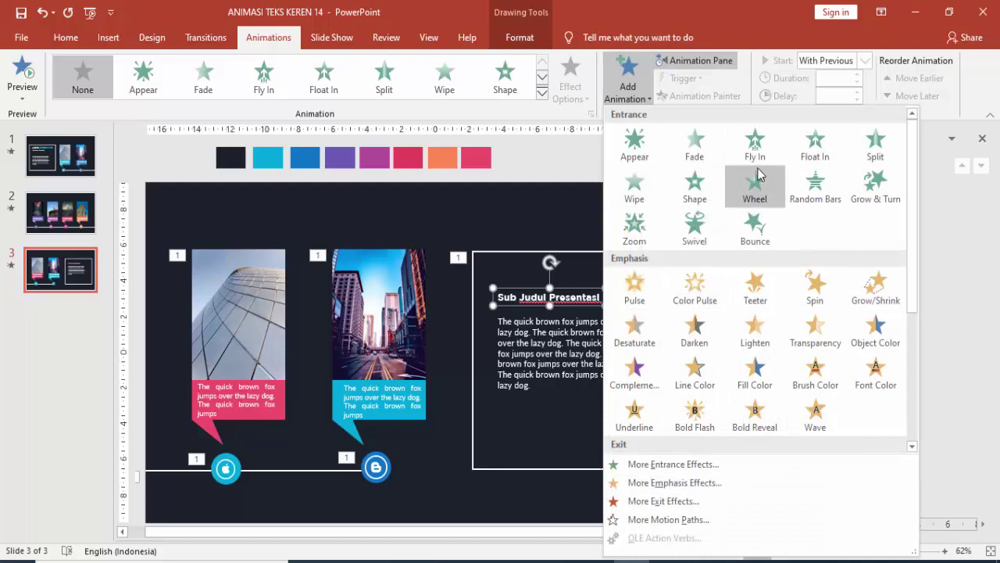
Give the subtitle a Fly In entrance starting With Previous, delayed 0.5 seconds
left_click(755, 143)
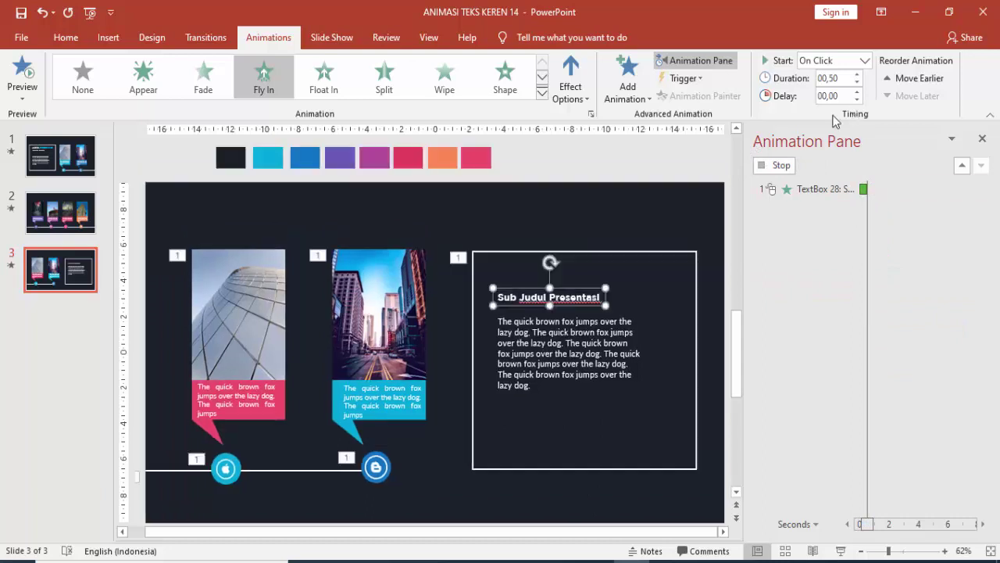
left_click(846, 60)
left_click(847, 91)
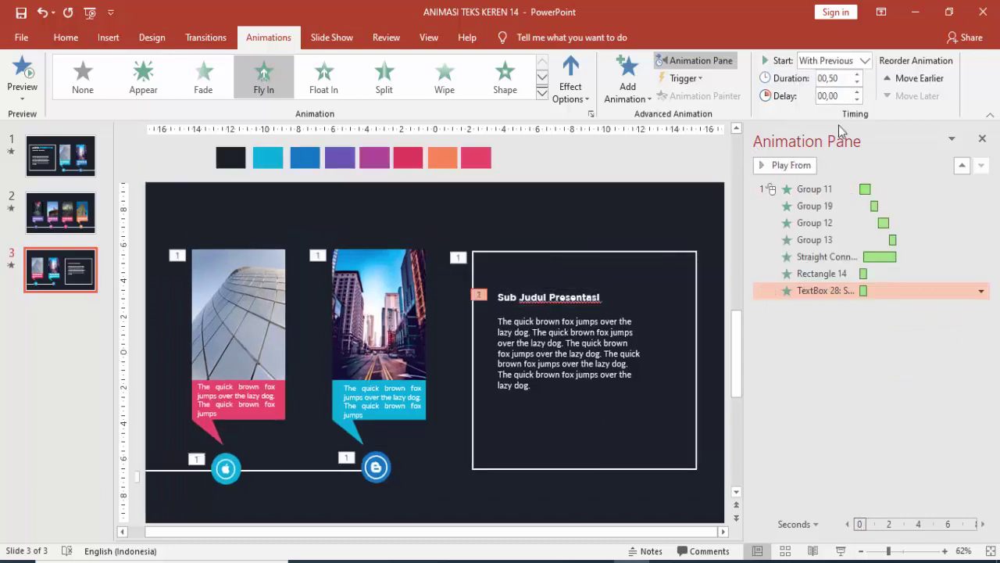
left_click(822, 272)
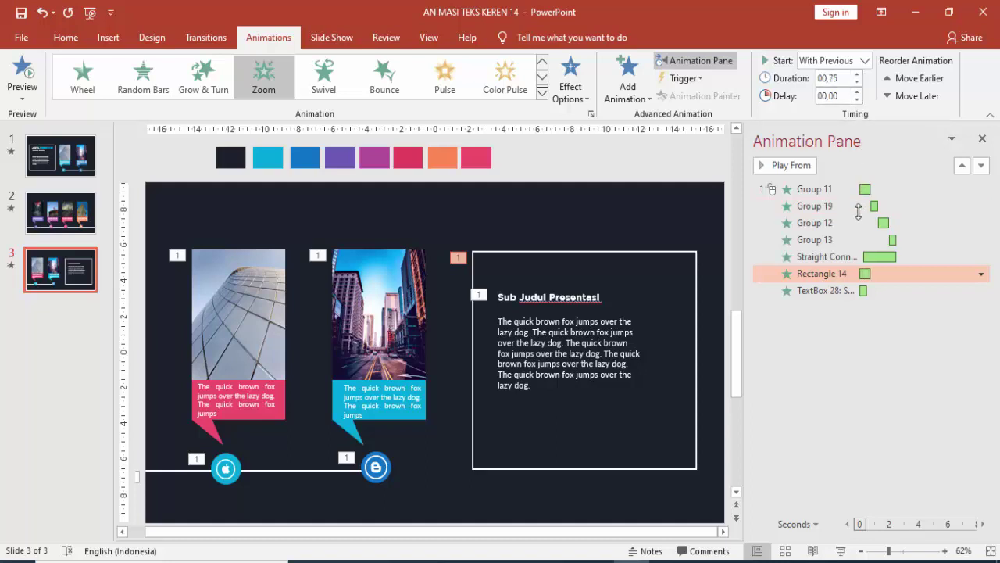
left_click(848, 291)
type("00,5")
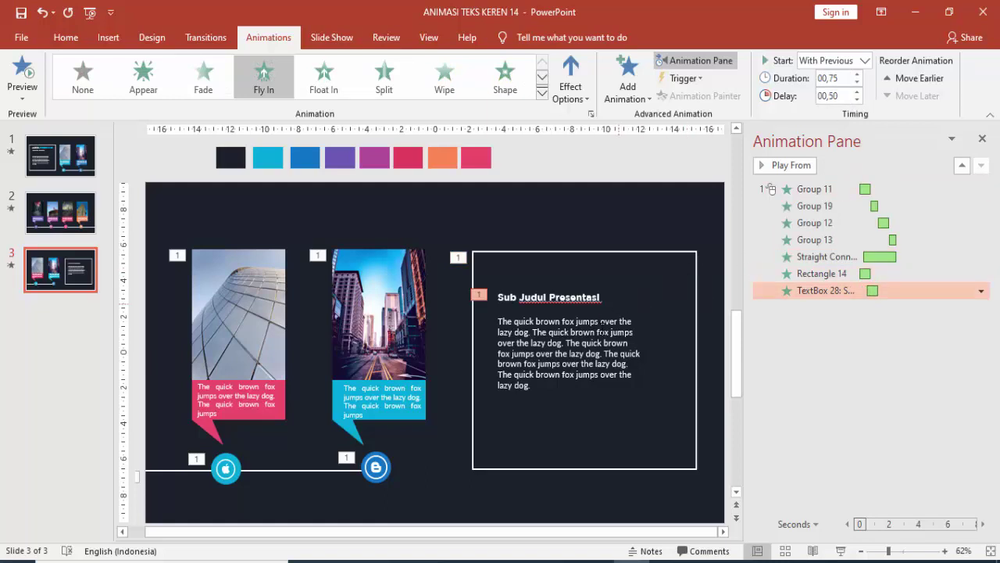
Give the body text a Float In entrance With Previous, delayed 1 second
left_click(602, 321)
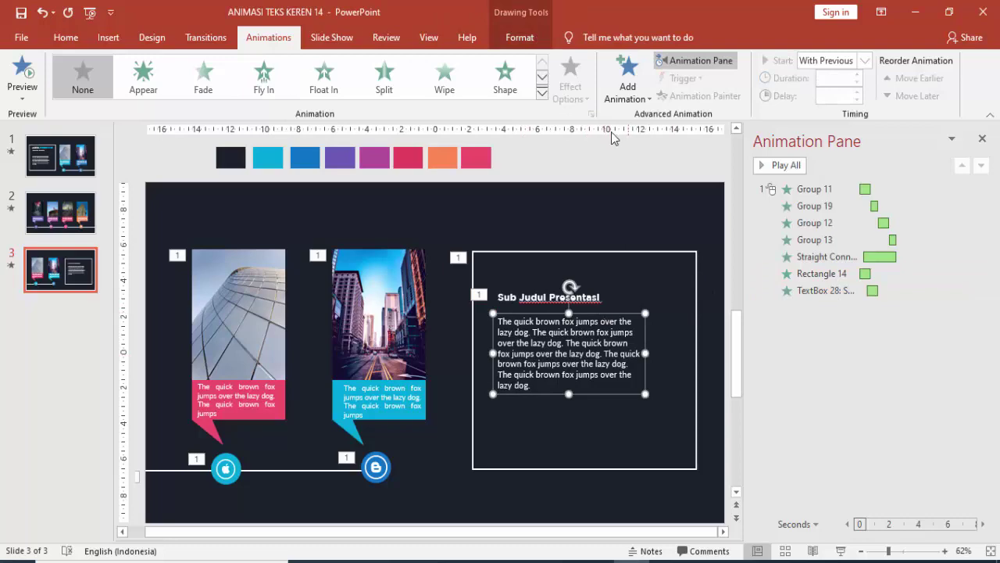
left_click(627, 78)
left_click(657, 462)
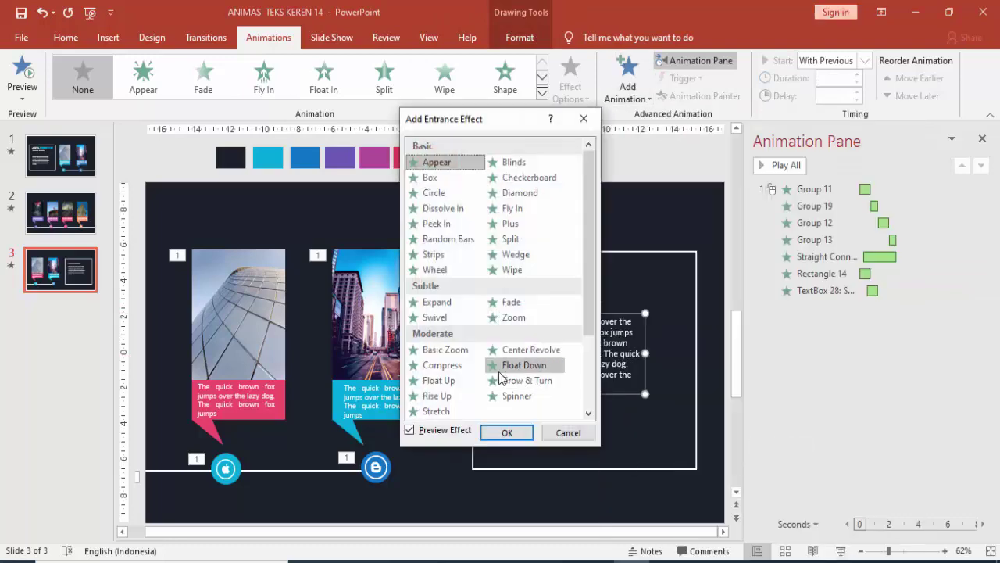
left_click(442, 381)
left_click(507, 432)
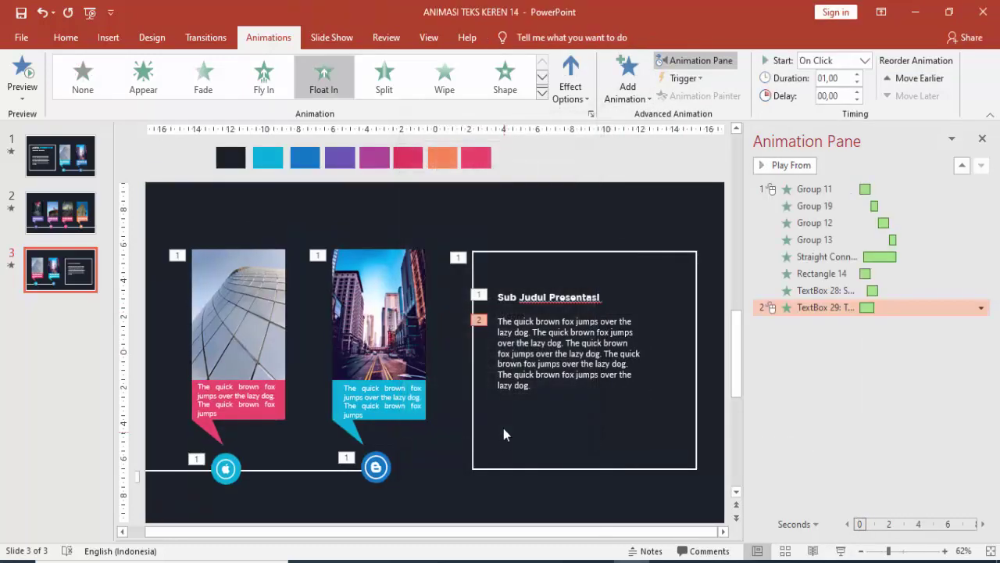
left_click(864, 60)
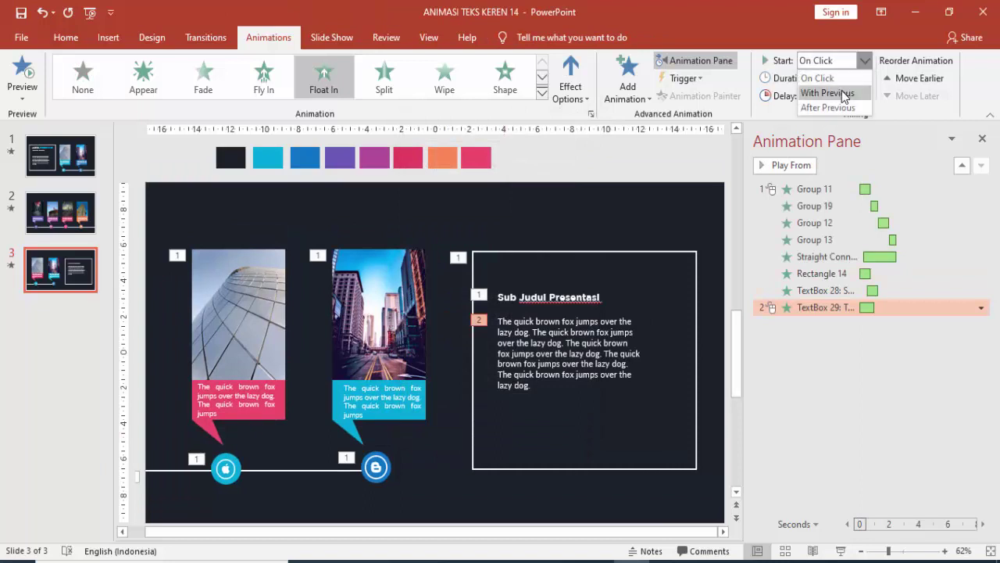
left_click(826, 92)
double_click(858, 91)
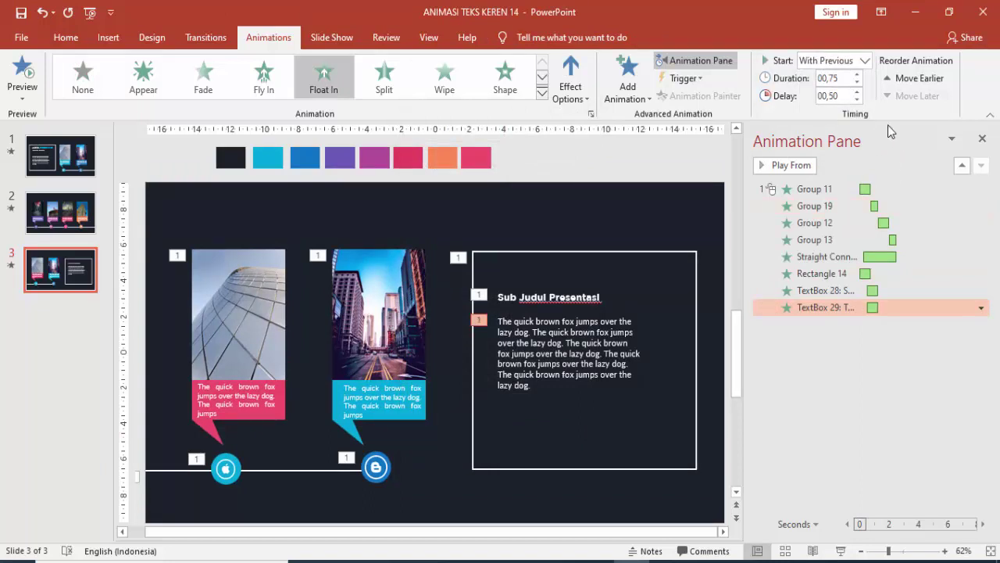
left_click(857, 91)
left_click(857, 91)
Preview slide 3 as a full-screen show and exit back to editing
left_click(841, 553)
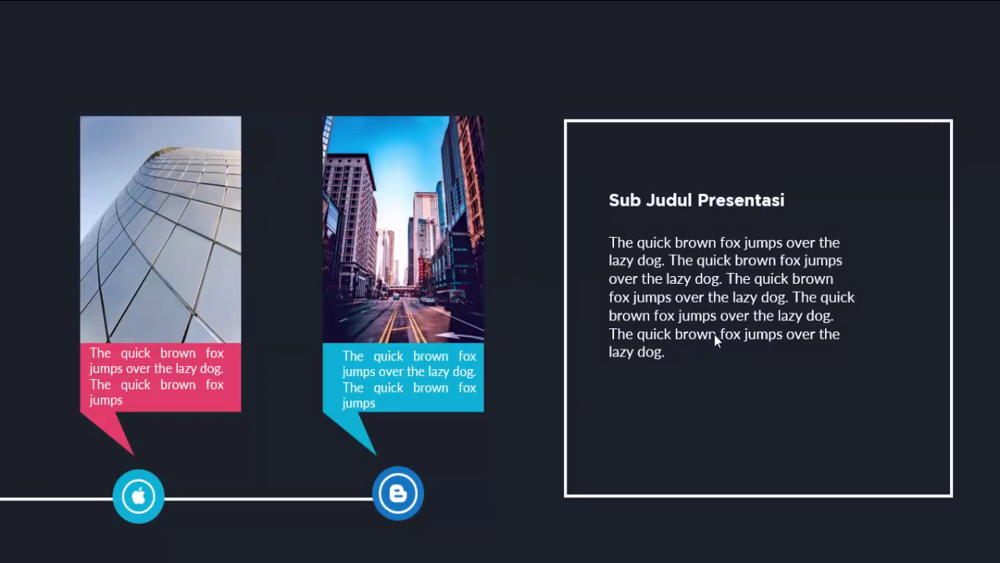
key("Escape")
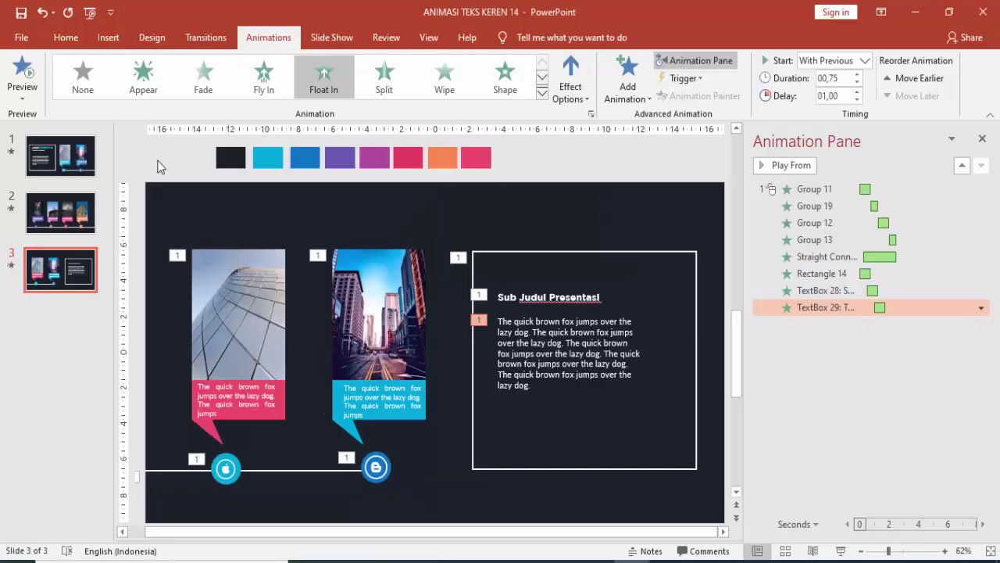
left_click(71, 161)
Review slides 2 and 3, return to slide 1, close the Animation Pane and show the Home tab
left_click(82, 226)
left_click(83, 273)
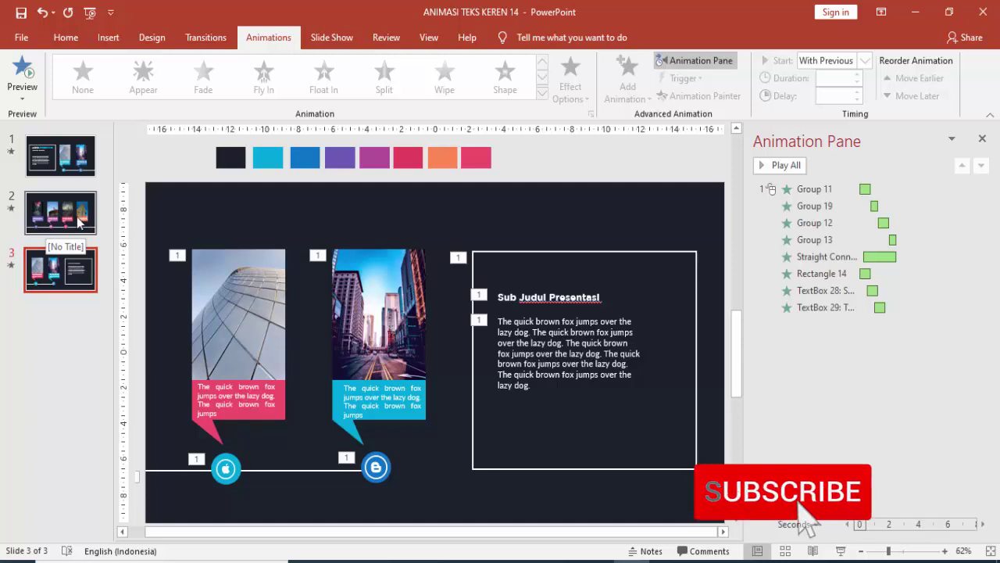
left_click(78, 221)
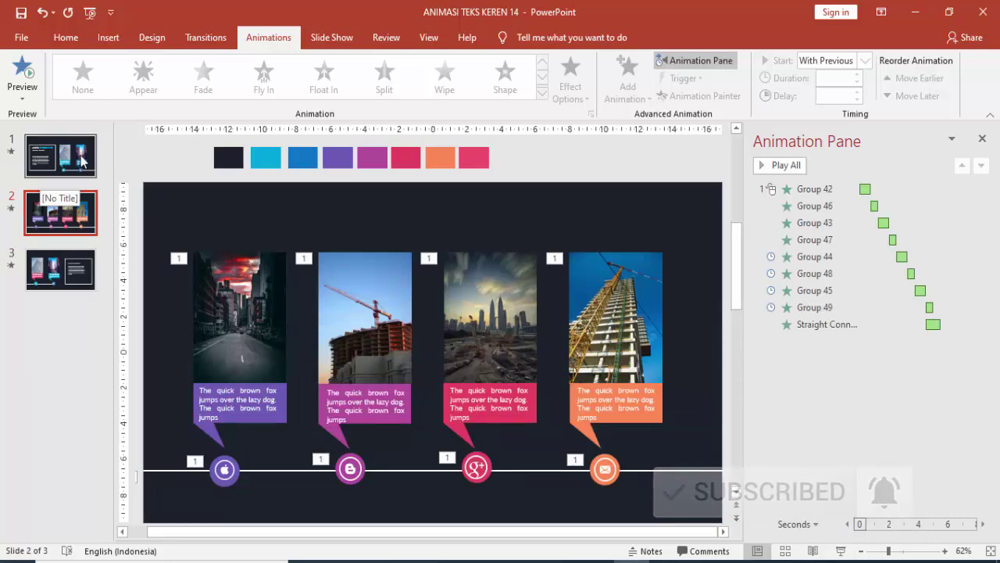
left_click(82, 160)
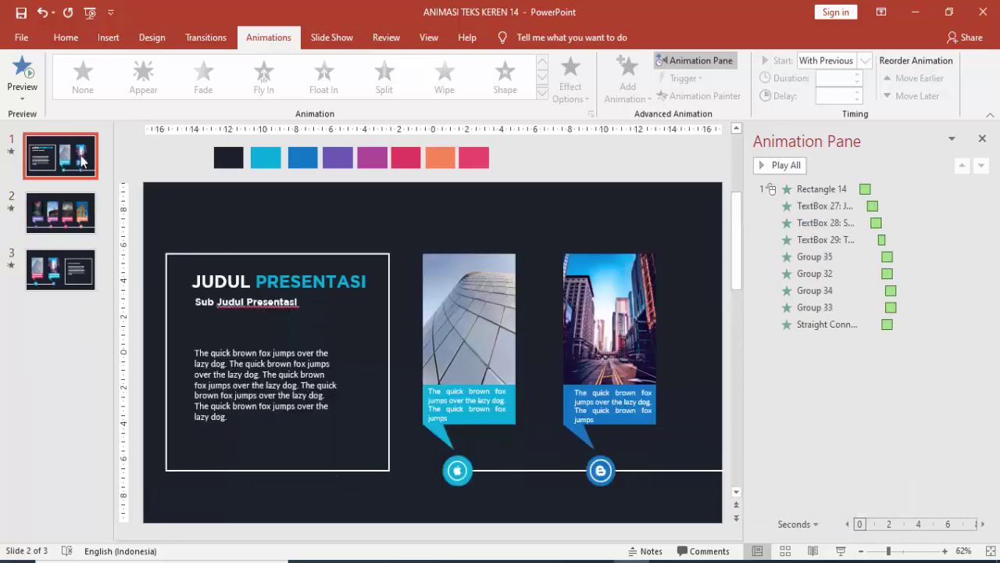
left_click(983, 140)
left_click(66, 38)
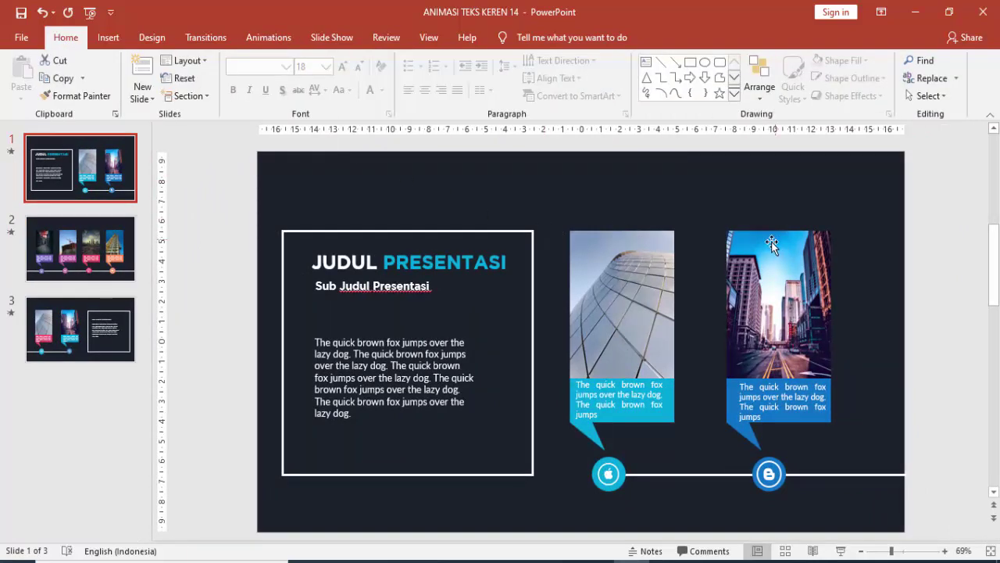
scroll(640, 280, "down", 1)
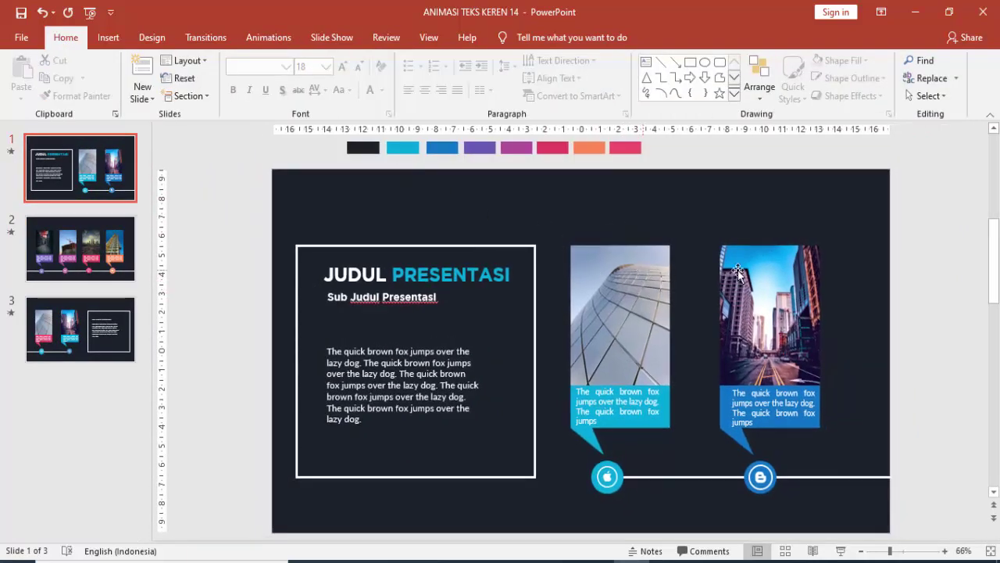
scroll(816, 272, "down", 1)
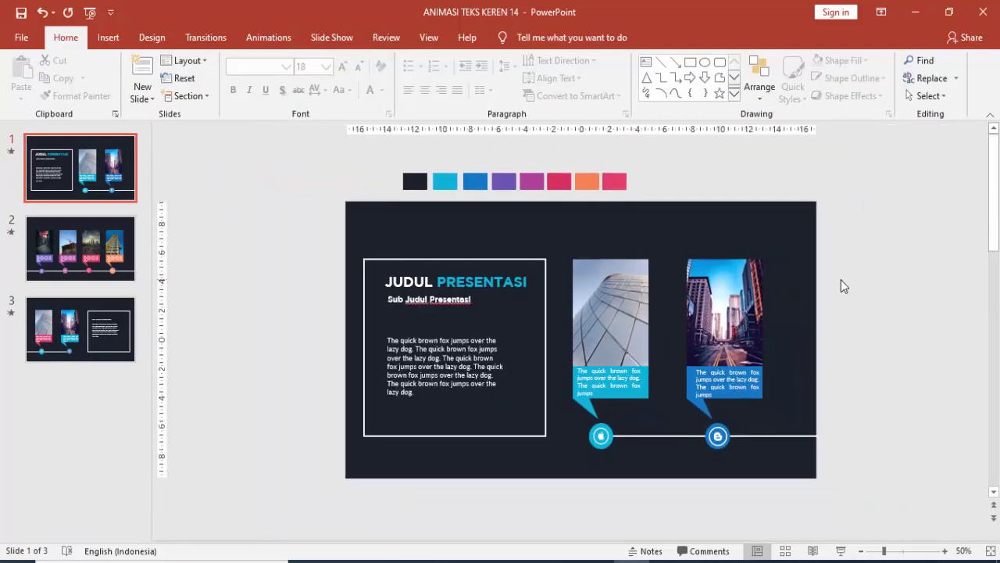